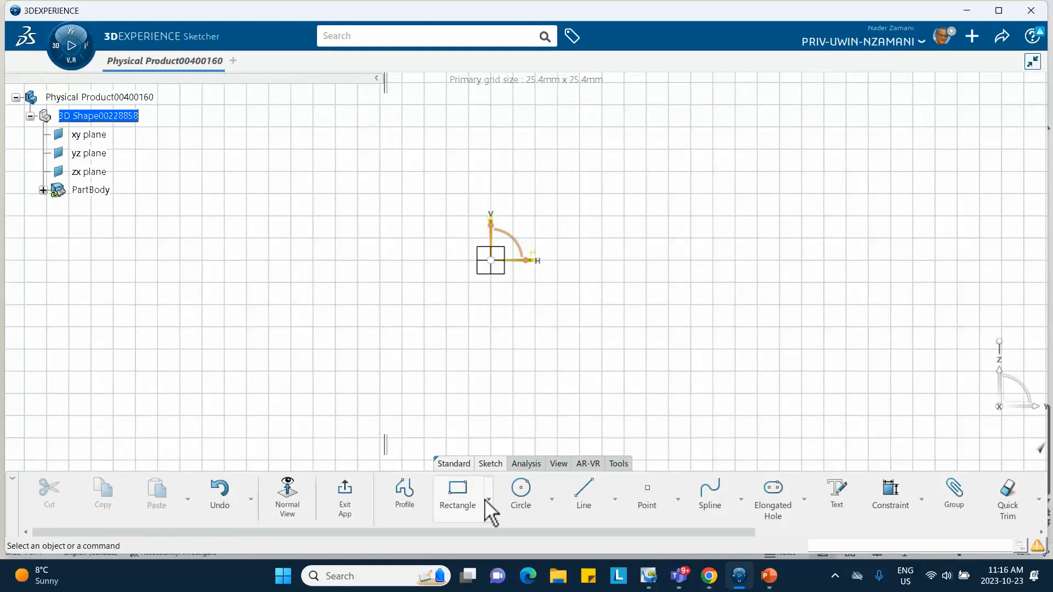
# Step: Sketch a centered rectangle about 101 mm wide around the origin, taller than it is wide
pyautogui.click(490, 498)
pyautogui.click(476, 359)
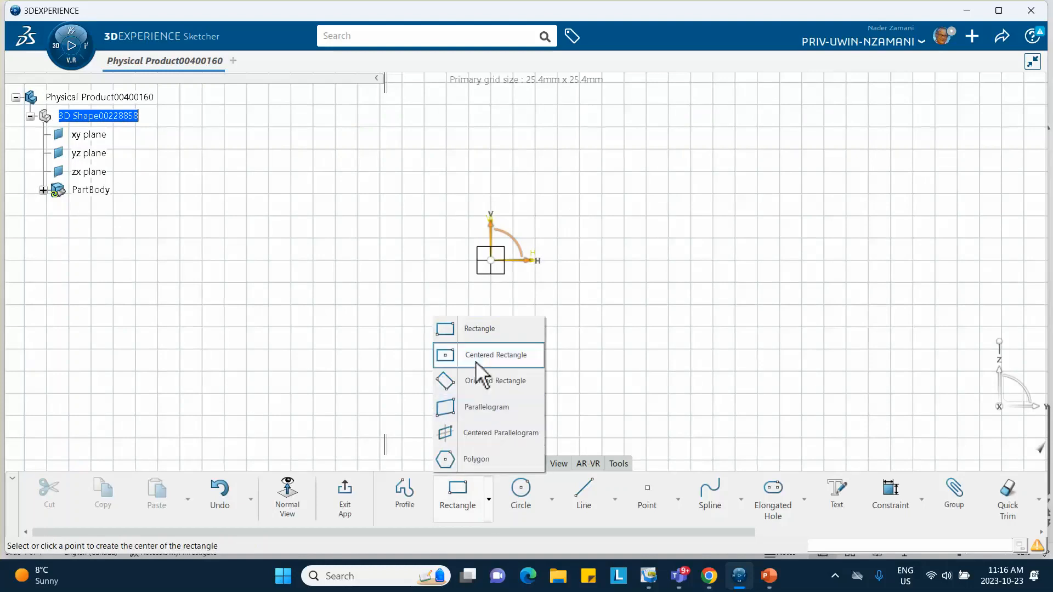
pyautogui.click(490, 262)
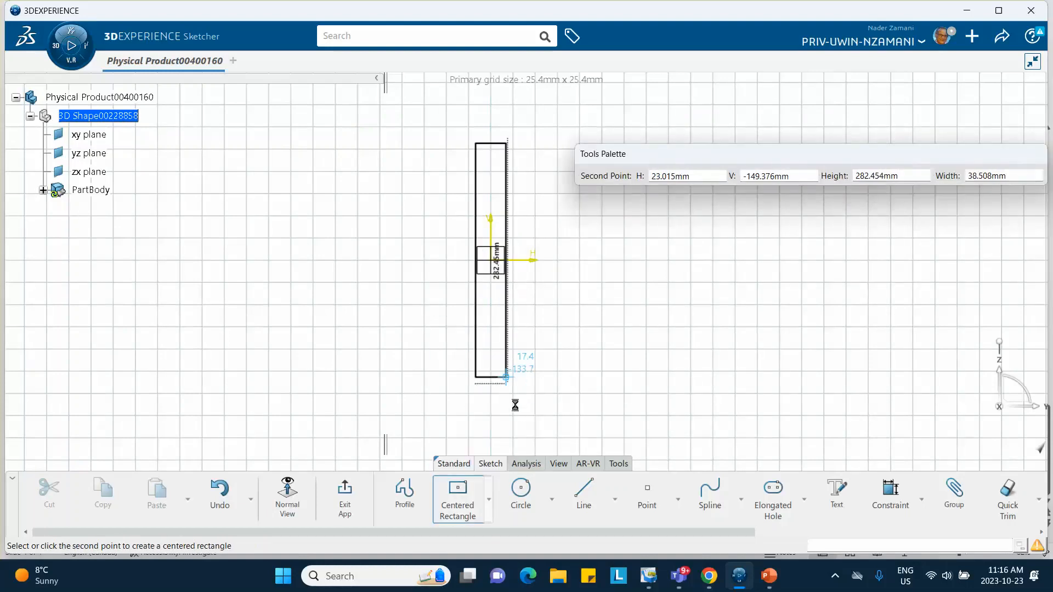
pyautogui.click(536, 428)
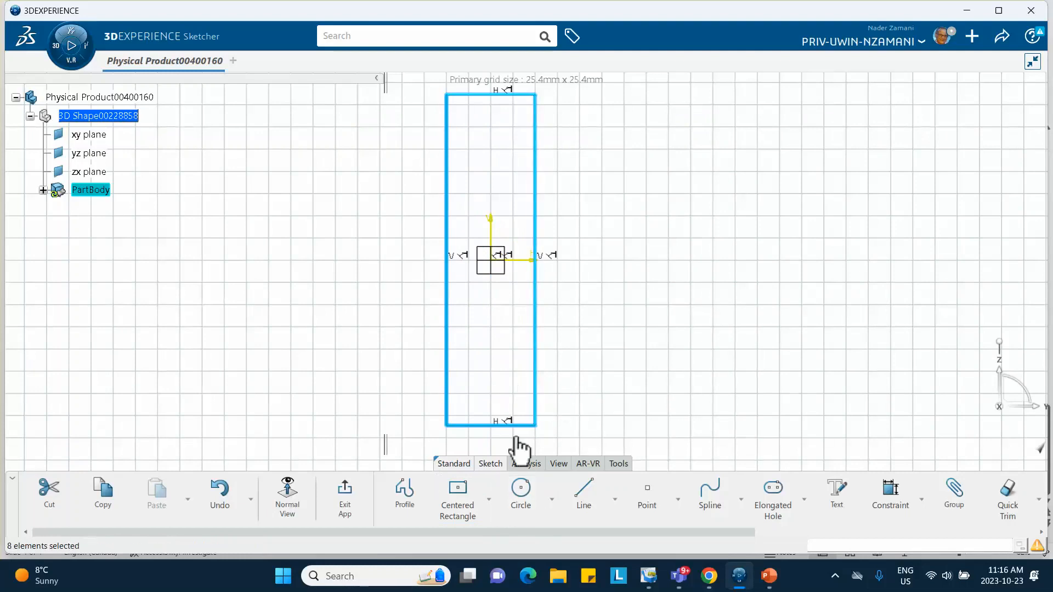
# Step: Dimension the centered rectangle to 20 mm wide and 200 mm high
pyautogui.click(896, 496)
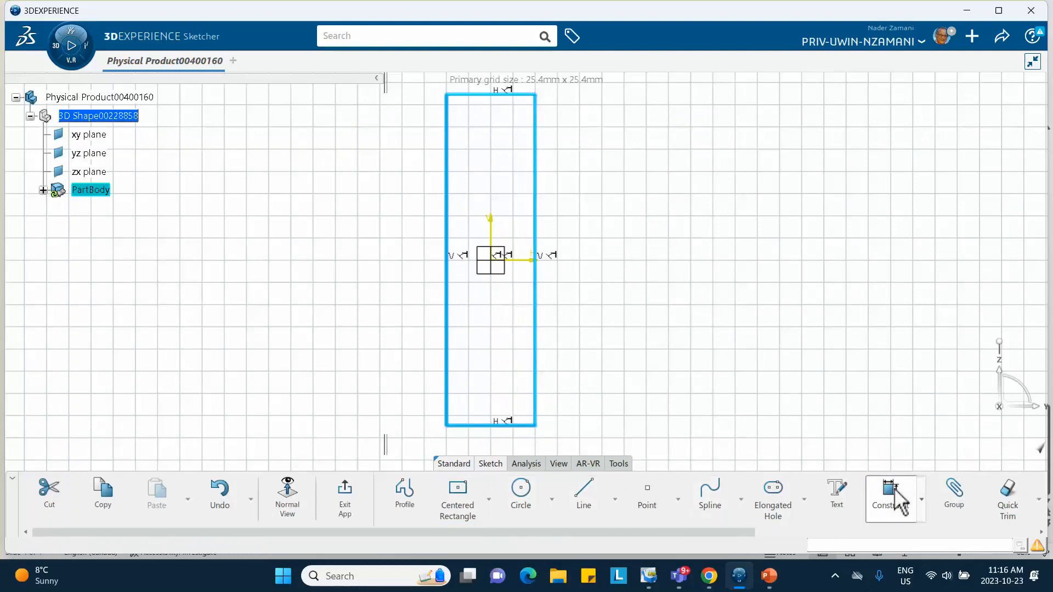
pyautogui.click(522, 426)
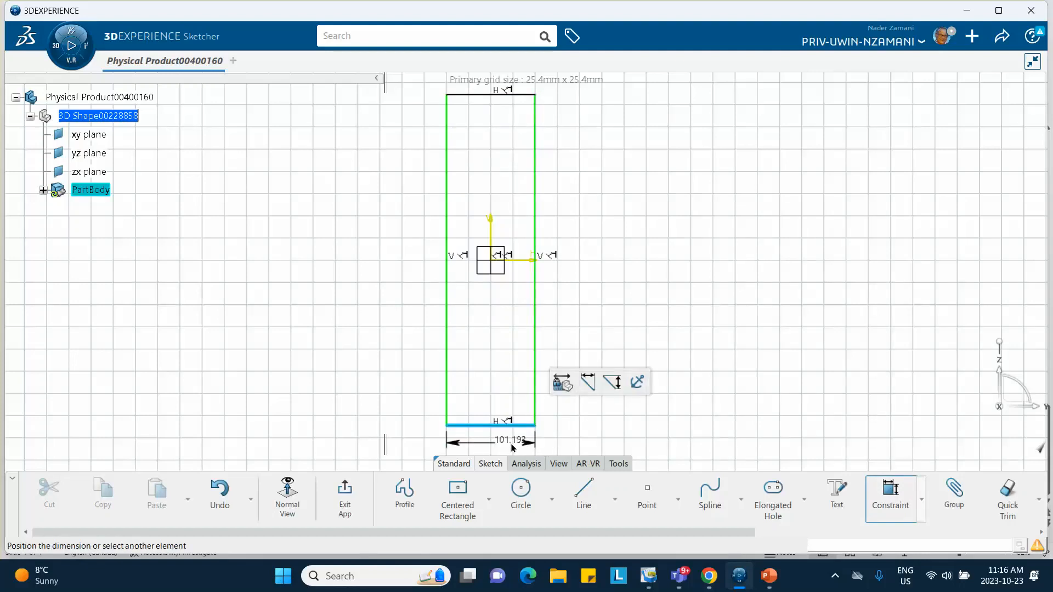
pyautogui.click(514, 442)
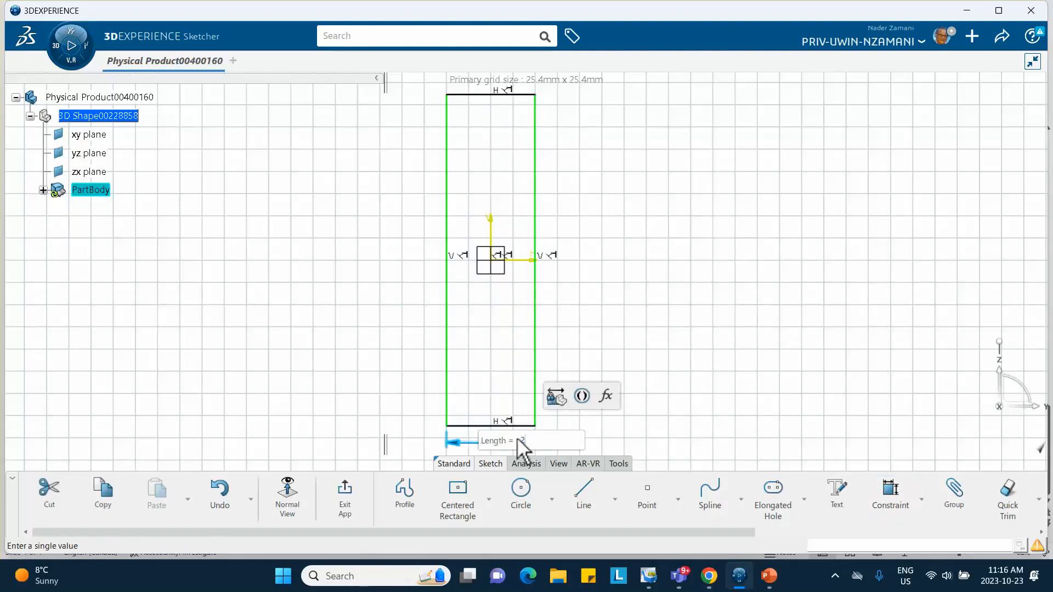
pyautogui.press('Return')
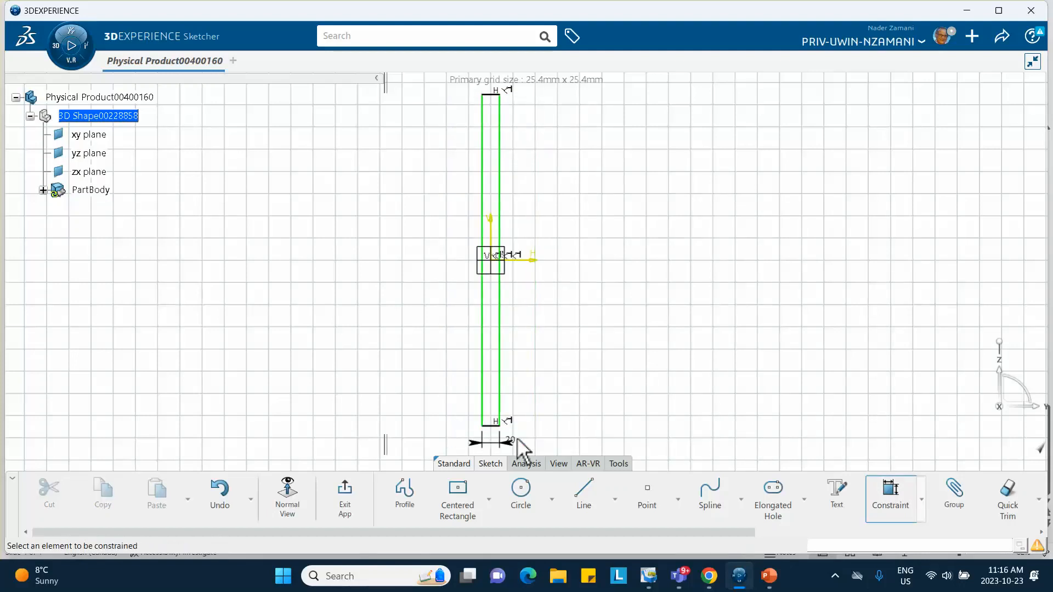
pyautogui.click(500, 367)
pyautogui.click(579, 359)
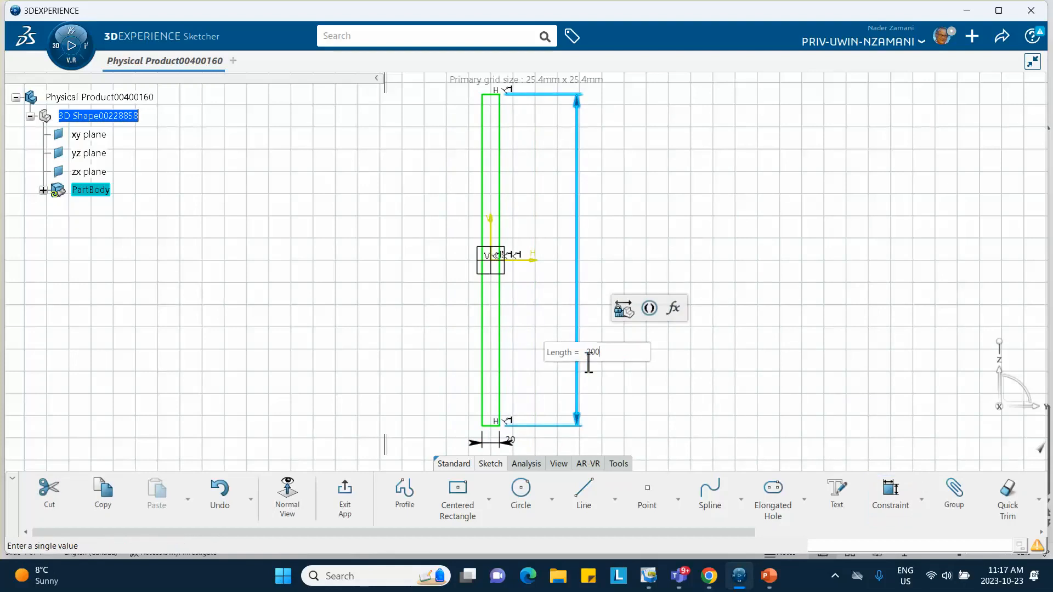
pyautogui.press('Return')
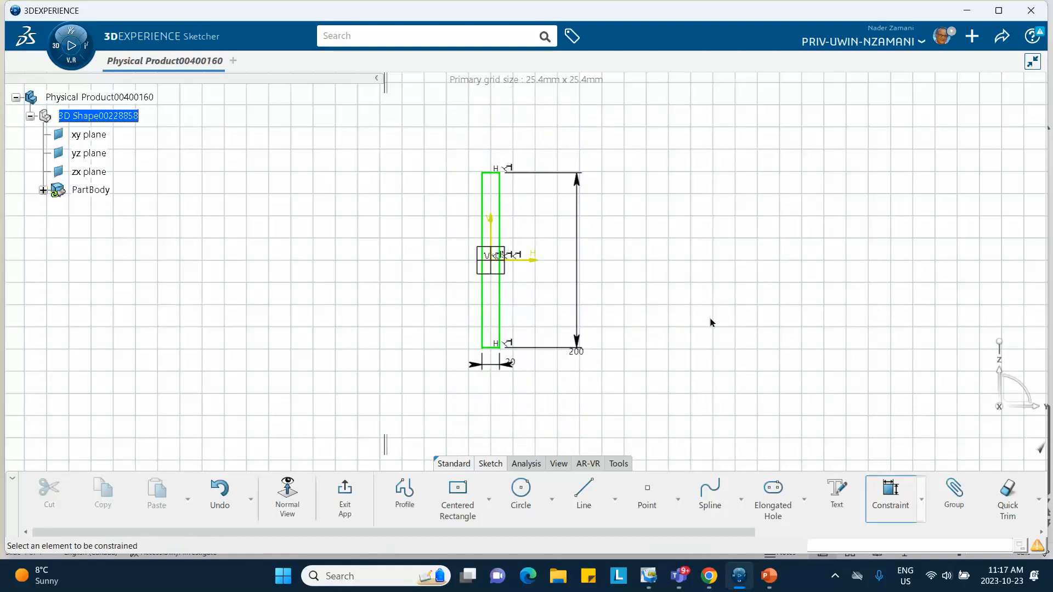
# Step: Draw a three-point arc starting with limits, with both ends on the rectangle's left edge and bulging inward near the origin
pyautogui.moveTo(709, 322)
pyautogui.mouseDown(button='middle')
pyautogui.moveTo(721, 332)
pyautogui.moveTo(717, 305)
pyautogui.moveTo(632, 327)
pyautogui.mouseUp(button='middle')
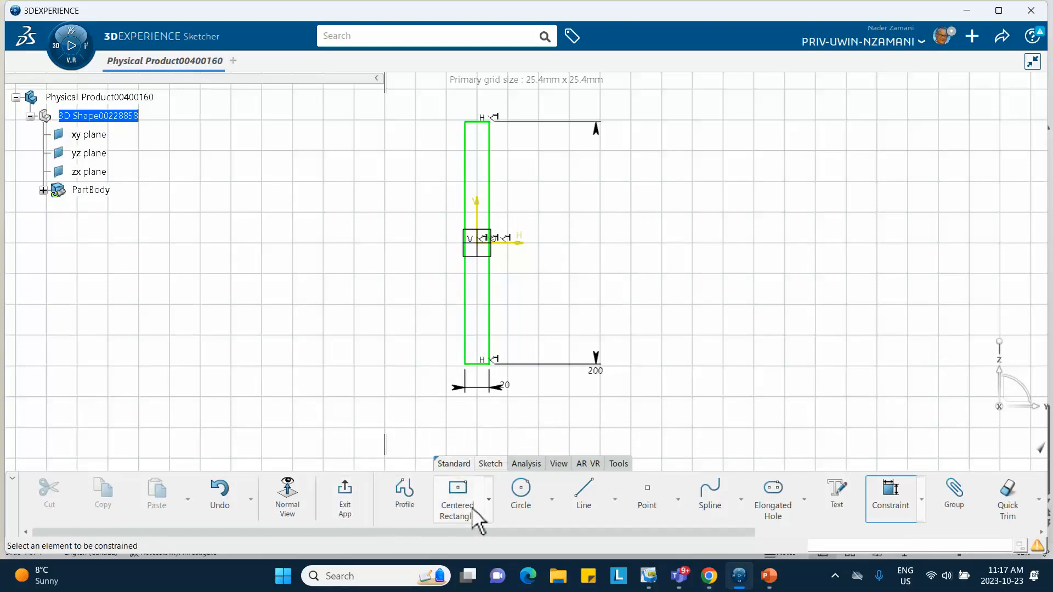
pyautogui.click(551, 497)
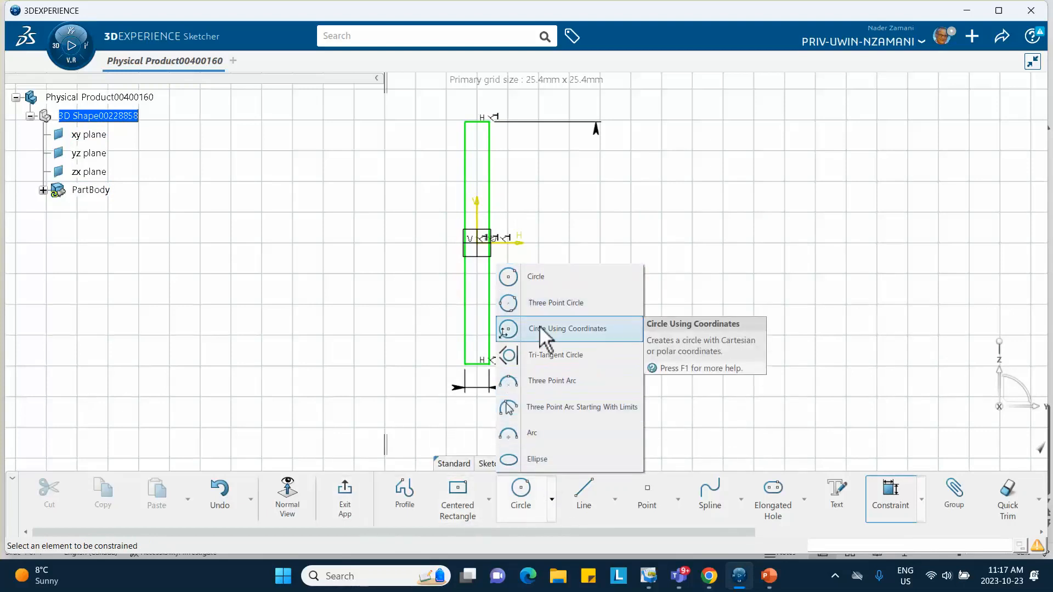
pyautogui.click(515, 407)
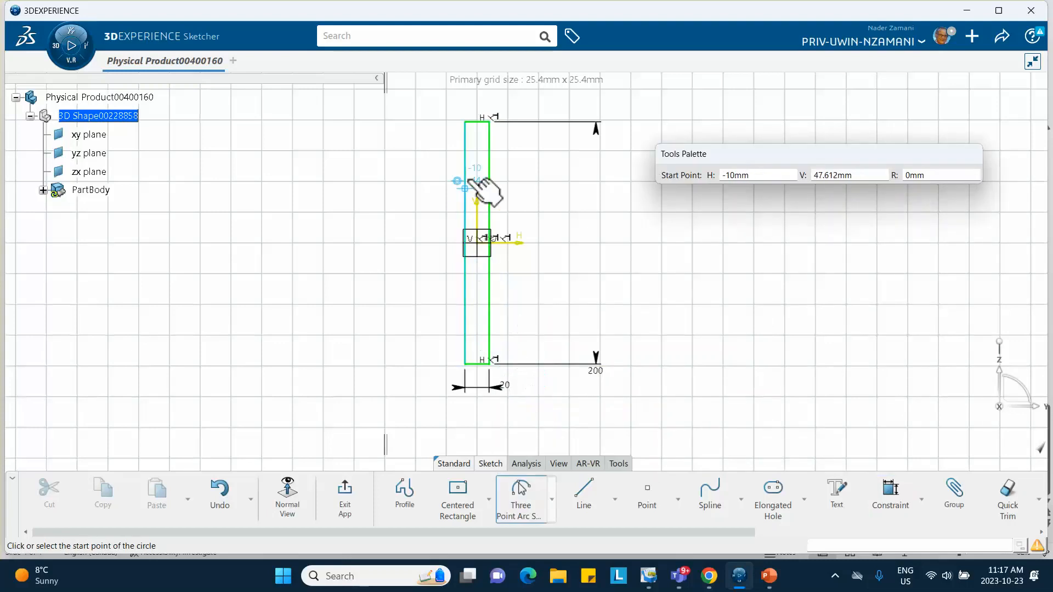
pyautogui.middleClick(476, 211)
pyautogui.click(476, 211)
pyautogui.moveTo(476, 211); pyautogui.dragTo(467, 171, button='middle')
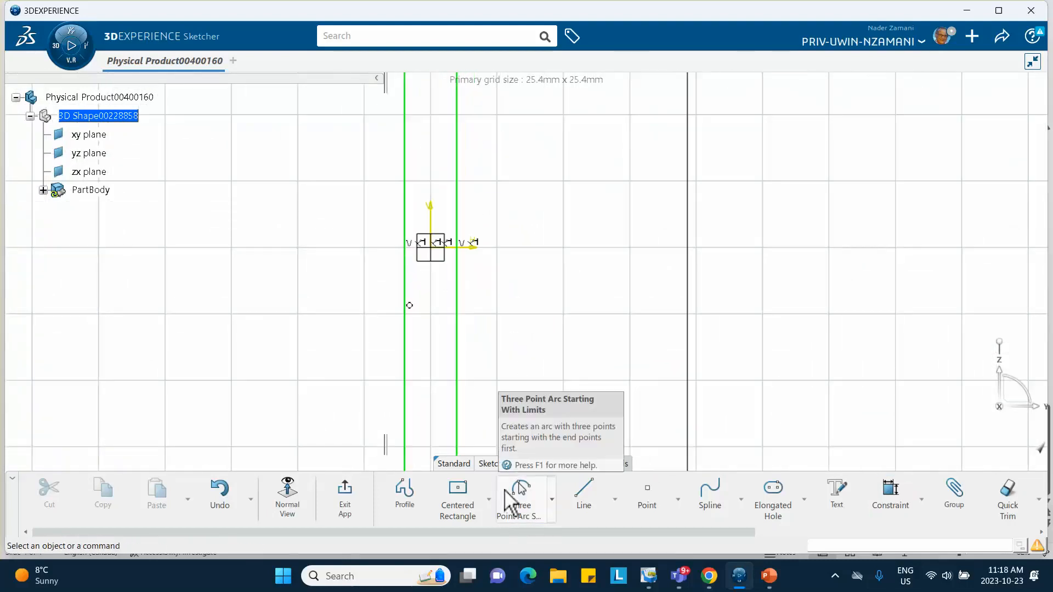
pyautogui.click(520, 502)
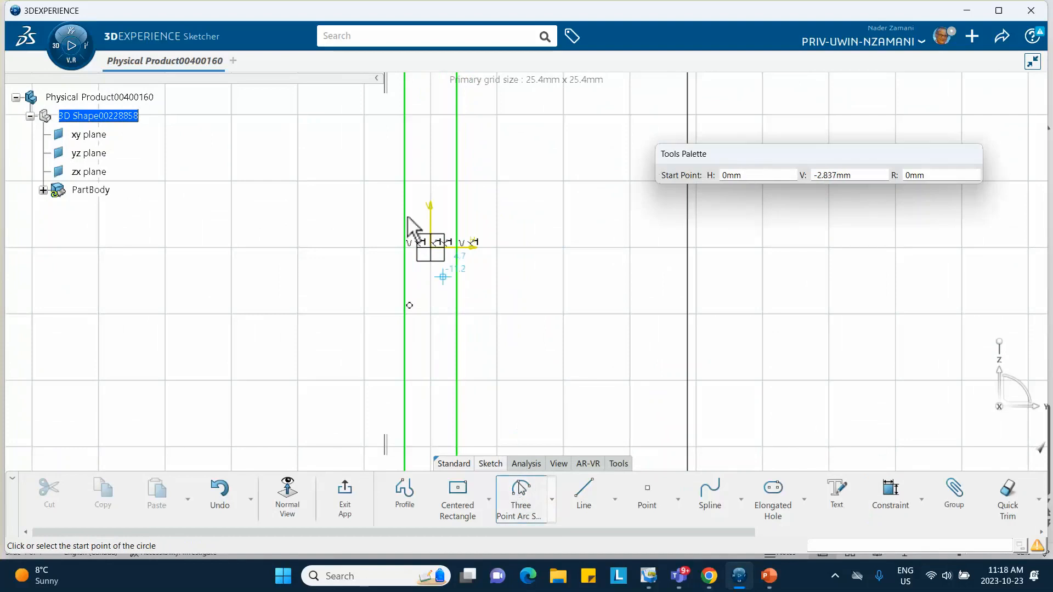
pyautogui.click(404, 188)
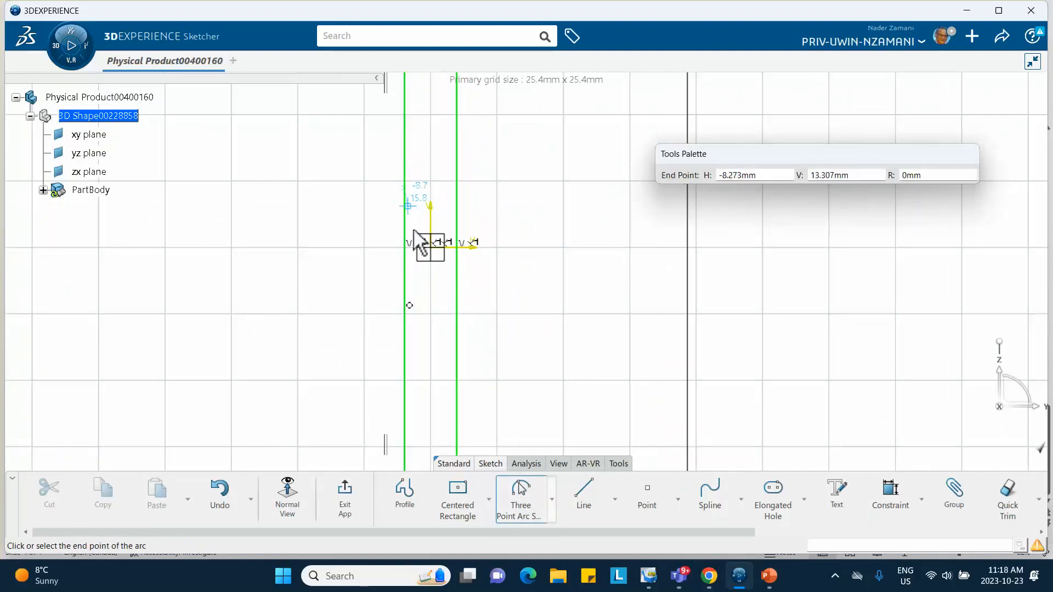
pyautogui.click(405, 330)
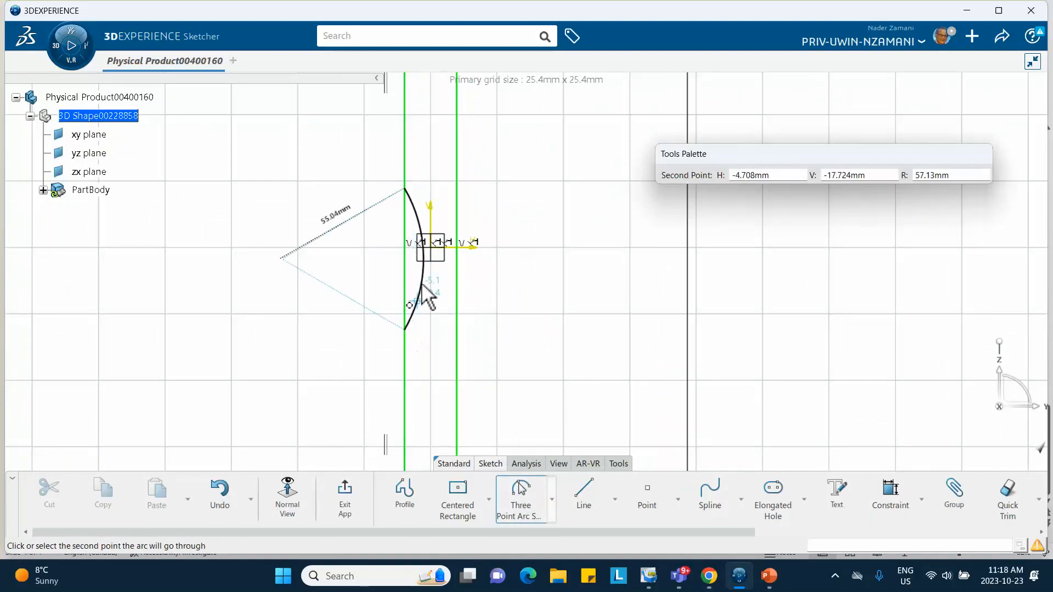
pyautogui.click(432, 255)
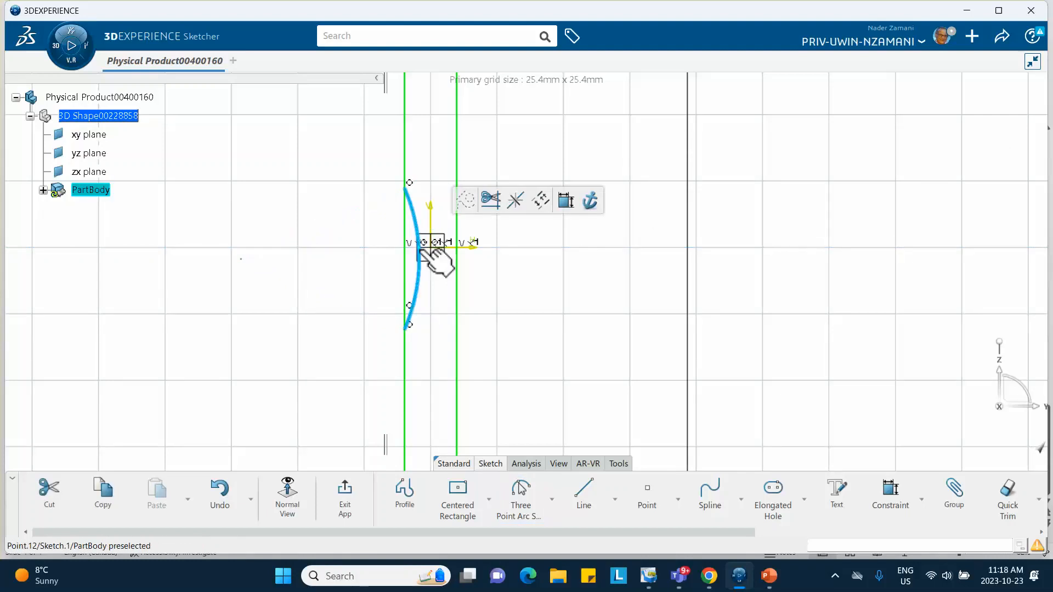
pyautogui.click(538, 332)
# Step: Constrain the arc's upper endpoint to 30 mm from the rectangle's top edge
pyautogui.moveTo(538, 331)
pyautogui.mouseDown(button='middle')
pyautogui.moveTo(542, 340)
pyautogui.moveTo(538, 315)
pyautogui.moveTo(548, 348)
pyautogui.mouseUp(button='middle')
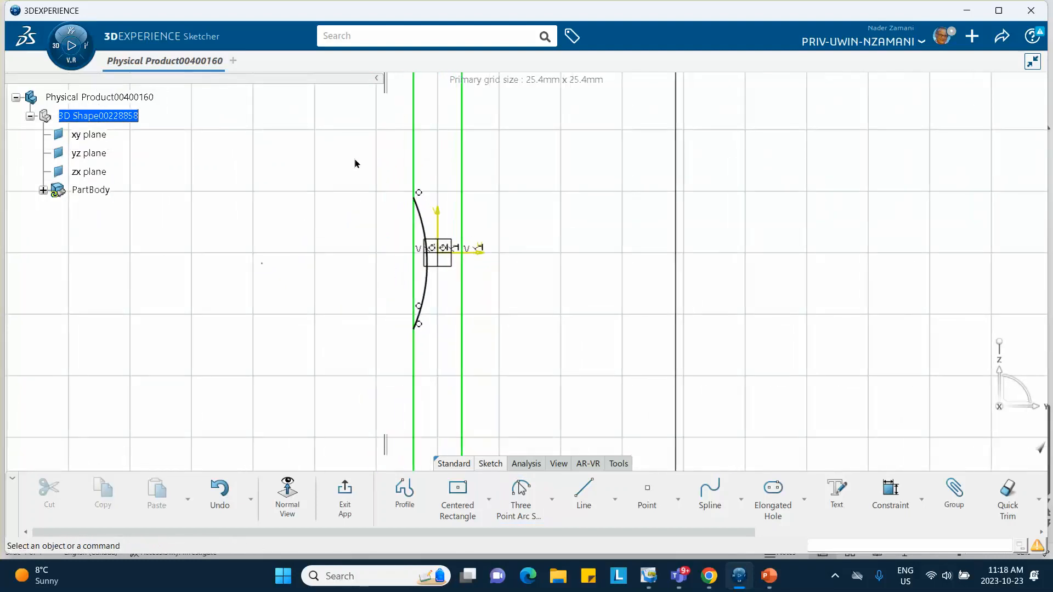
pyautogui.click(421, 197)
pyautogui.moveTo(326, 230); pyautogui.dragTo(346, 330, button='middle')
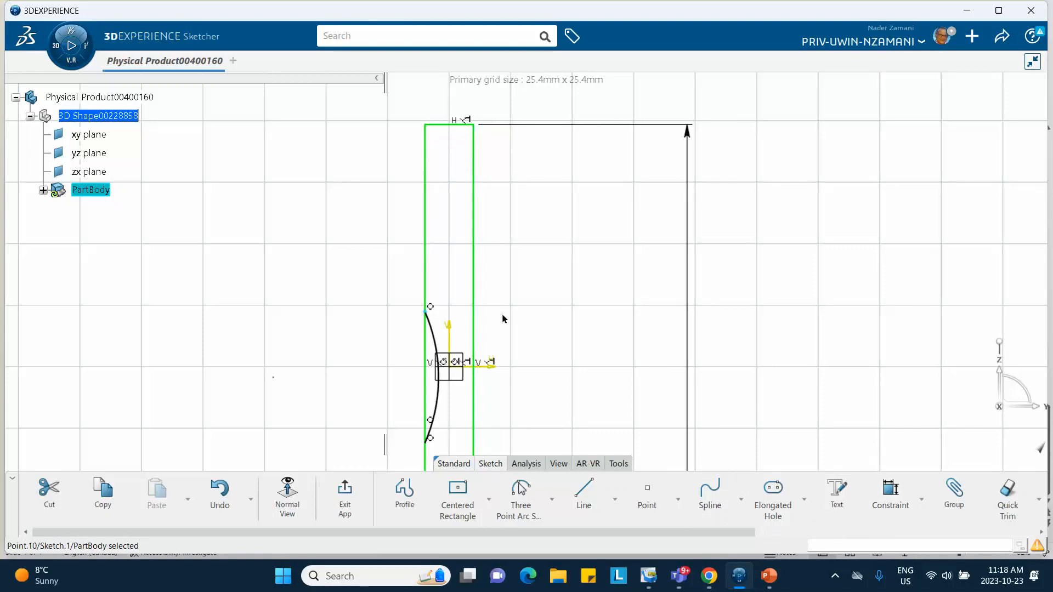
pyautogui.click(891, 494)
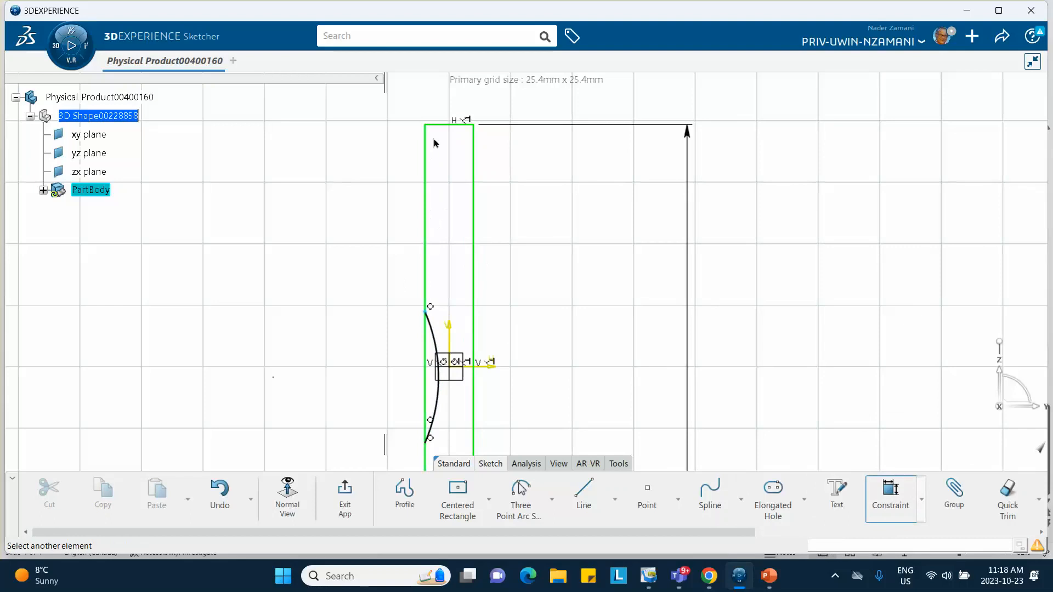
pyautogui.click(445, 126)
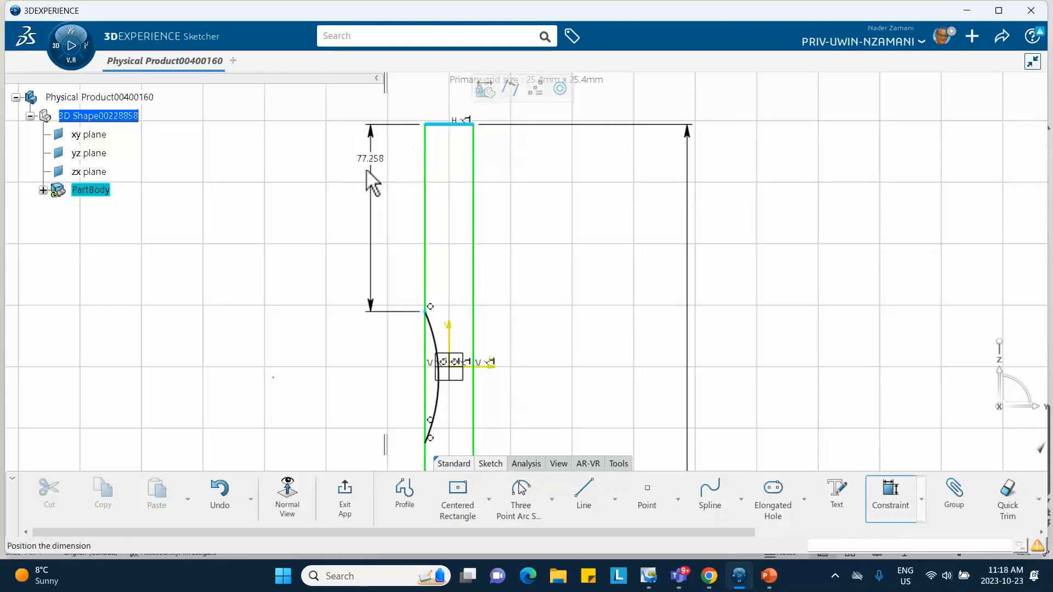
pyautogui.click(366, 175)
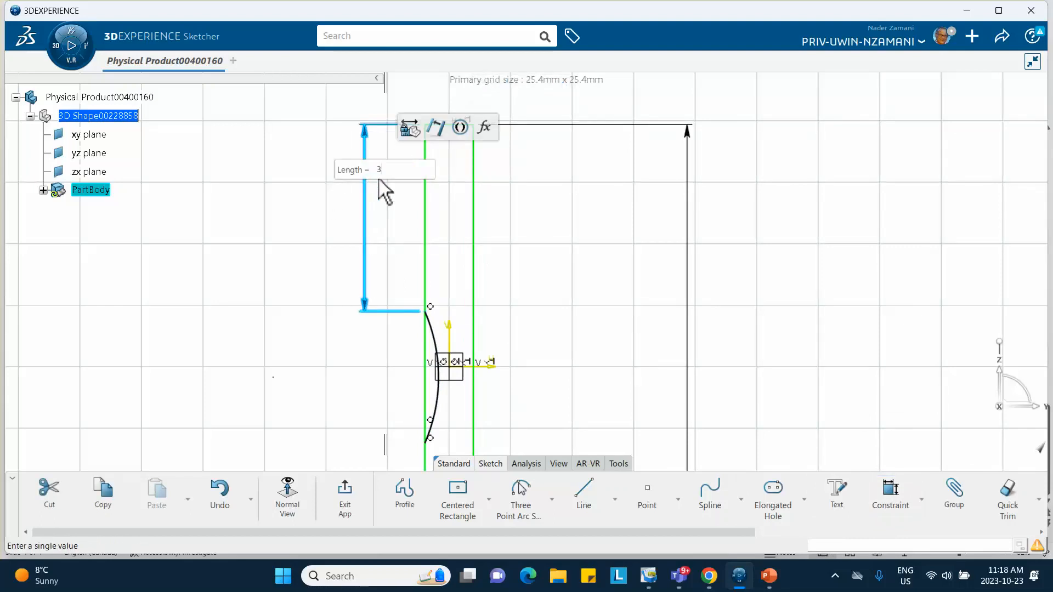
pyautogui.press('Return')
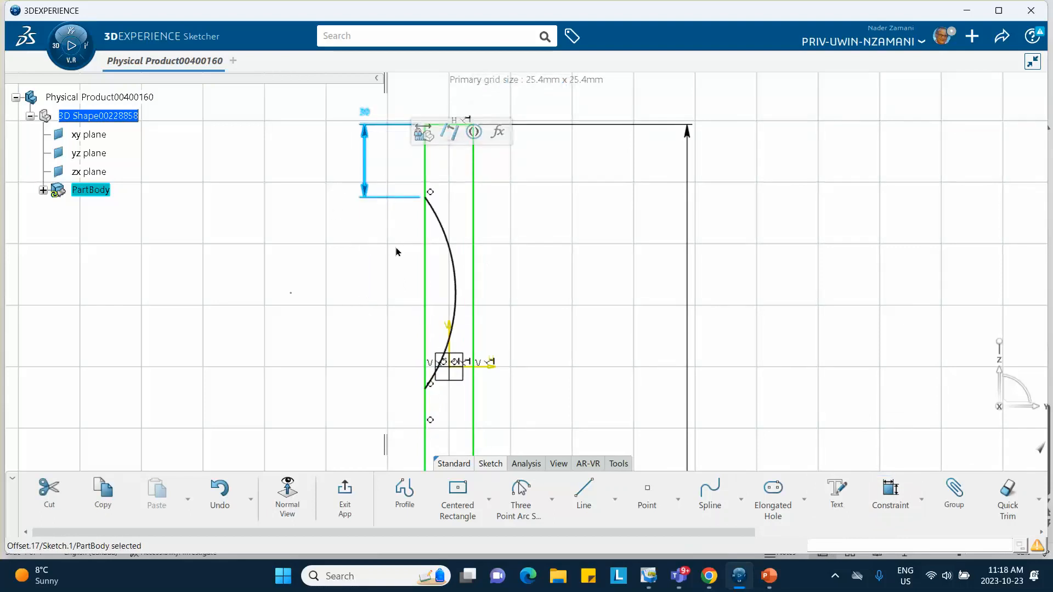
# Step: Constrain the arc's lower endpoint to 30 mm from the rectangle's bottom edge
pyautogui.moveTo(386, 200)
pyautogui.mouseDown(button='middle')
pyautogui.moveTo(420, 320)
pyautogui.moveTo(453, 369)
pyautogui.mouseUp(button='middle')
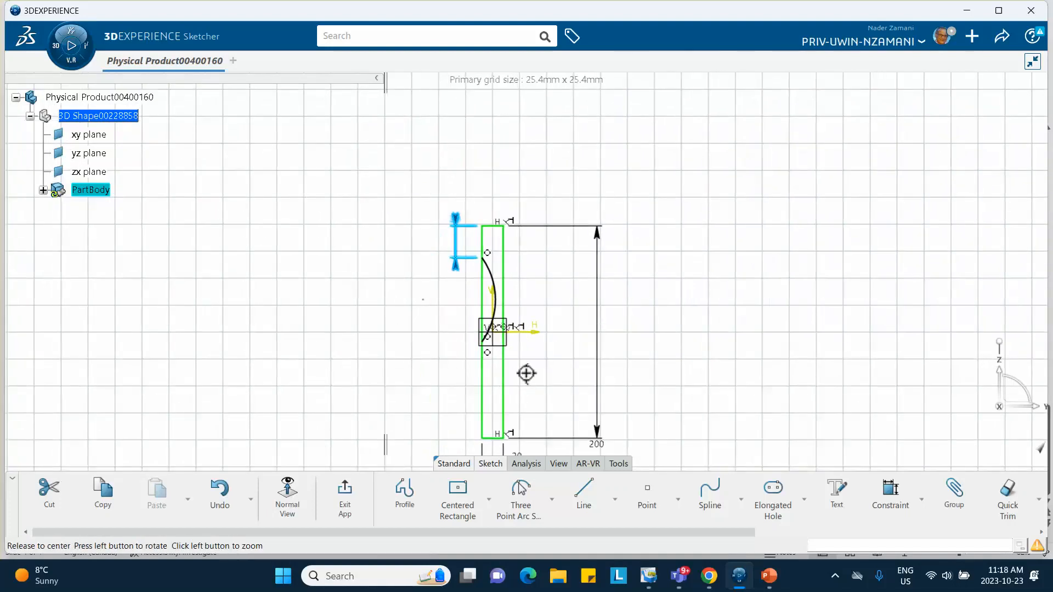
pyautogui.moveTo(526, 372)
pyautogui.mouseDown(button='middle')
pyautogui.moveTo(472, 306)
pyautogui.moveTo(475, 256)
pyautogui.moveTo(326, 249)
pyautogui.mouseUp(button='middle')
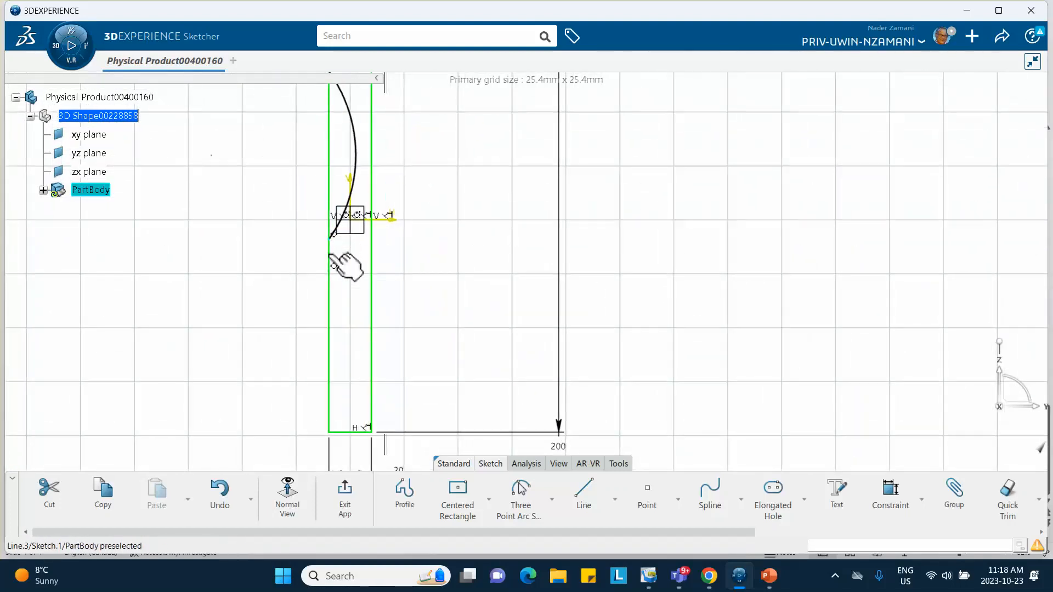
pyautogui.click(892, 499)
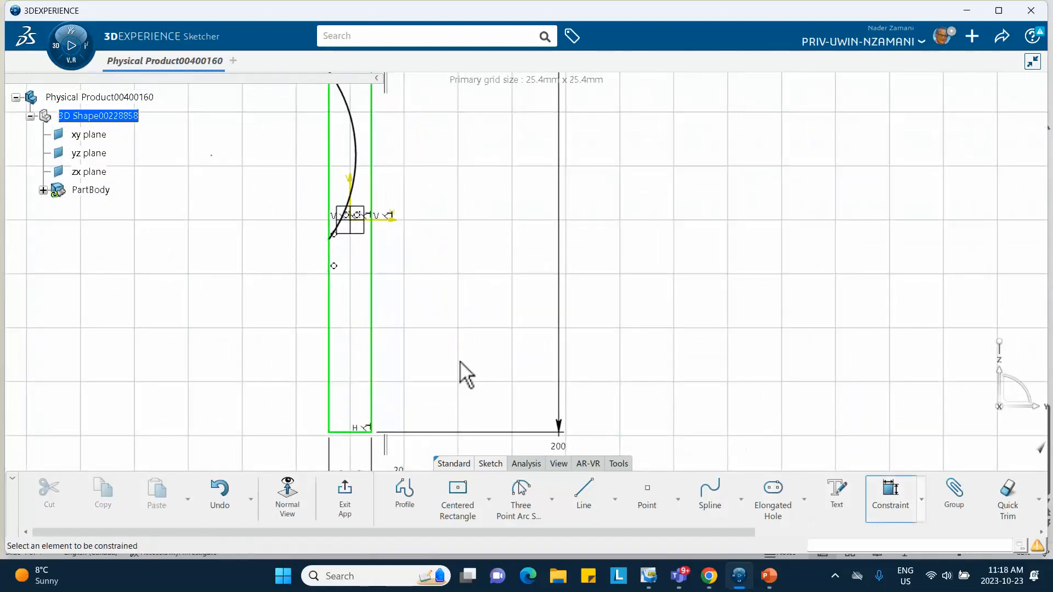
pyautogui.click(330, 239)
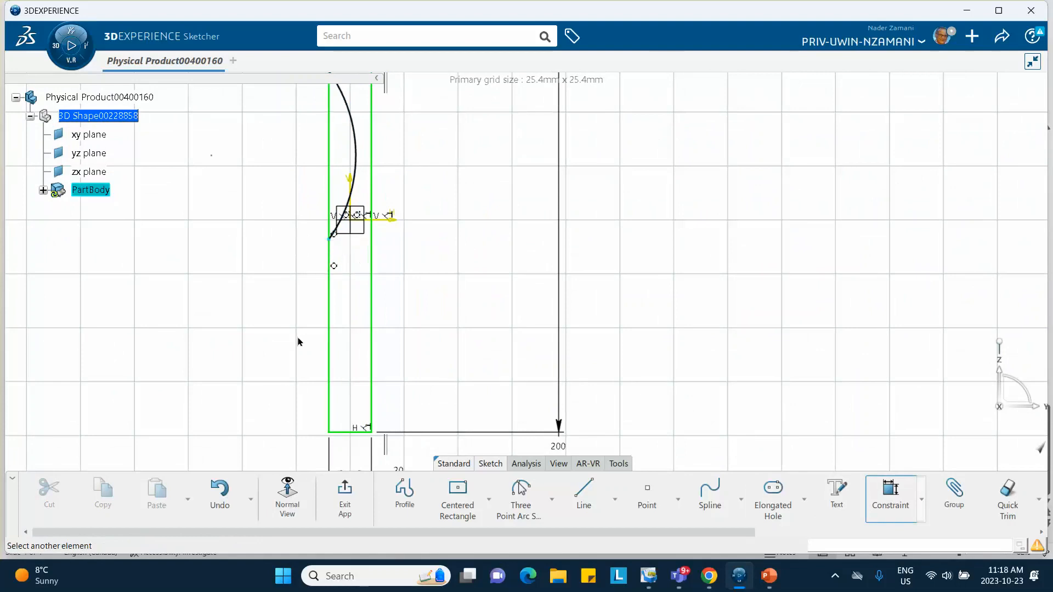
pyautogui.click(354, 432)
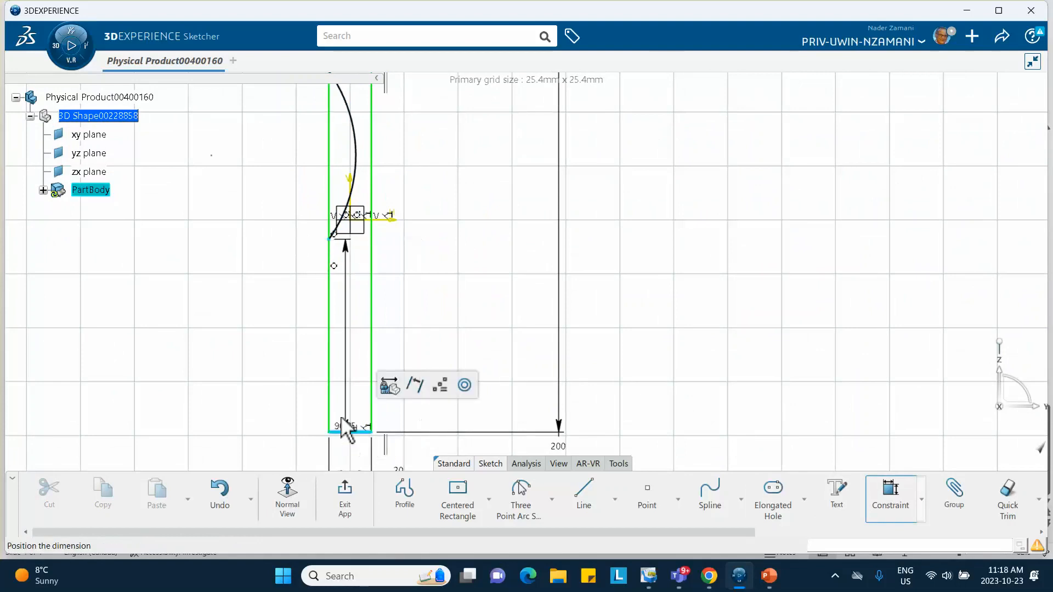
pyautogui.click(274, 337)
pyautogui.write('3')
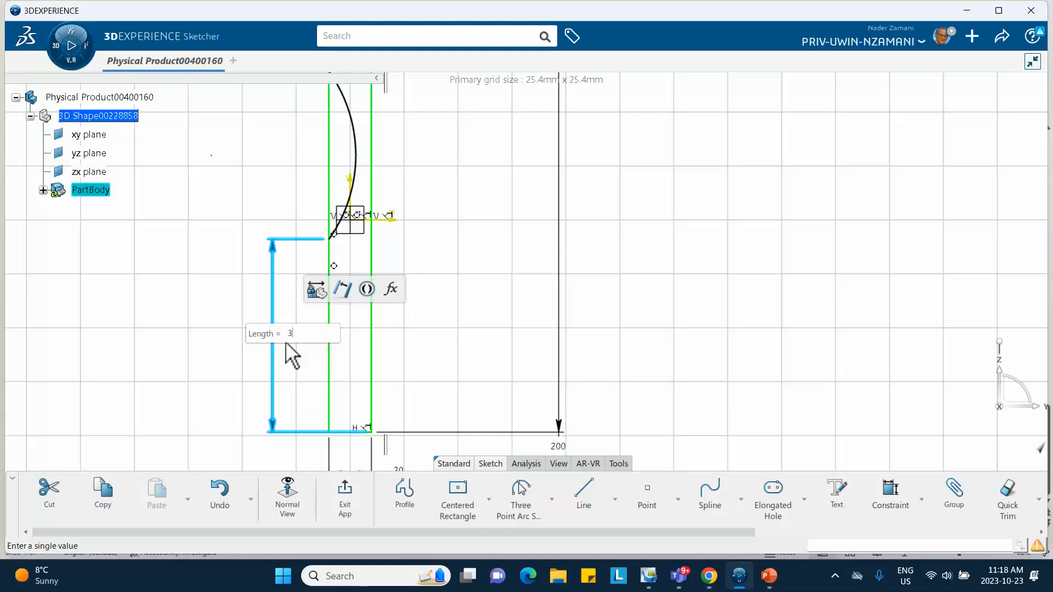
pyautogui.write('0')
pyautogui.press('Return')
# Step: Dimension the arc's radius at 492.5 mm
pyautogui.moveTo(255, 292)
pyautogui.mouseDown(button='middle')
pyautogui.moveTo(268, 301)
pyautogui.moveTo(270, 343)
pyautogui.mouseUp(button='middle')
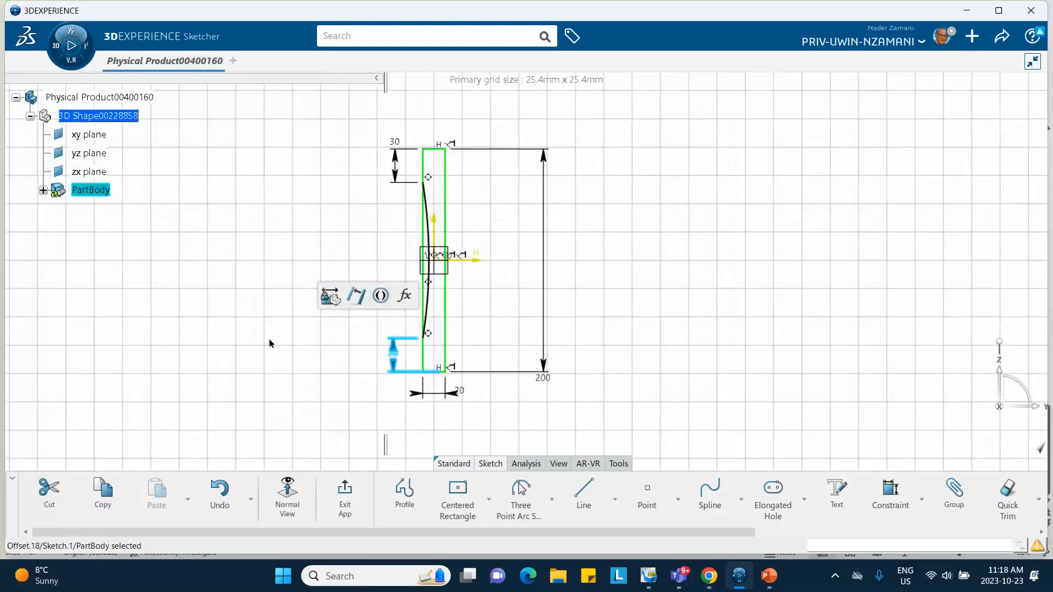
pyautogui.click(891, 493)
pyautogui.click(430, 230)
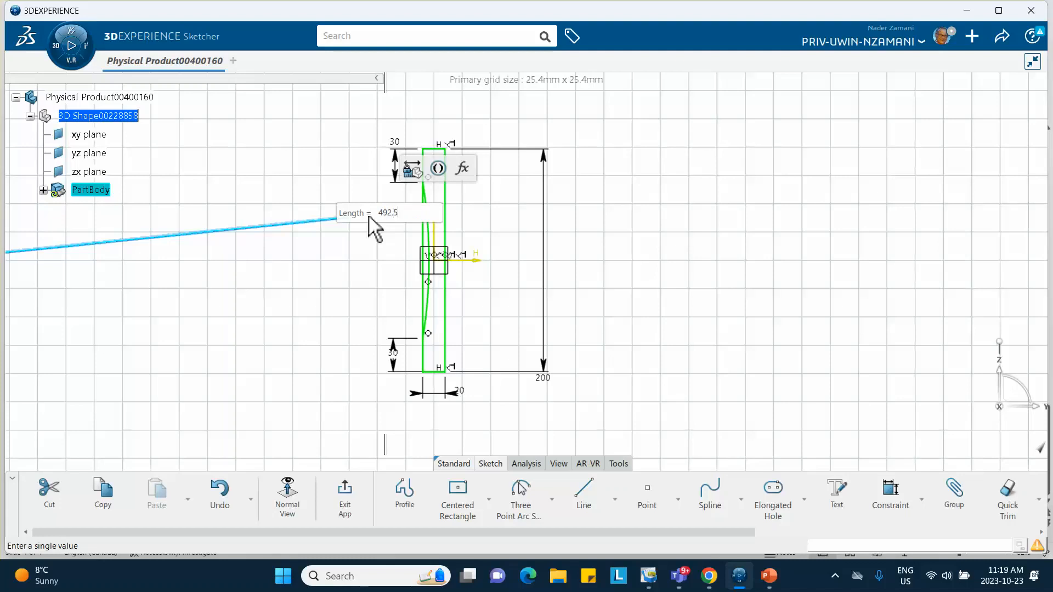
pyautogui.press('Return')
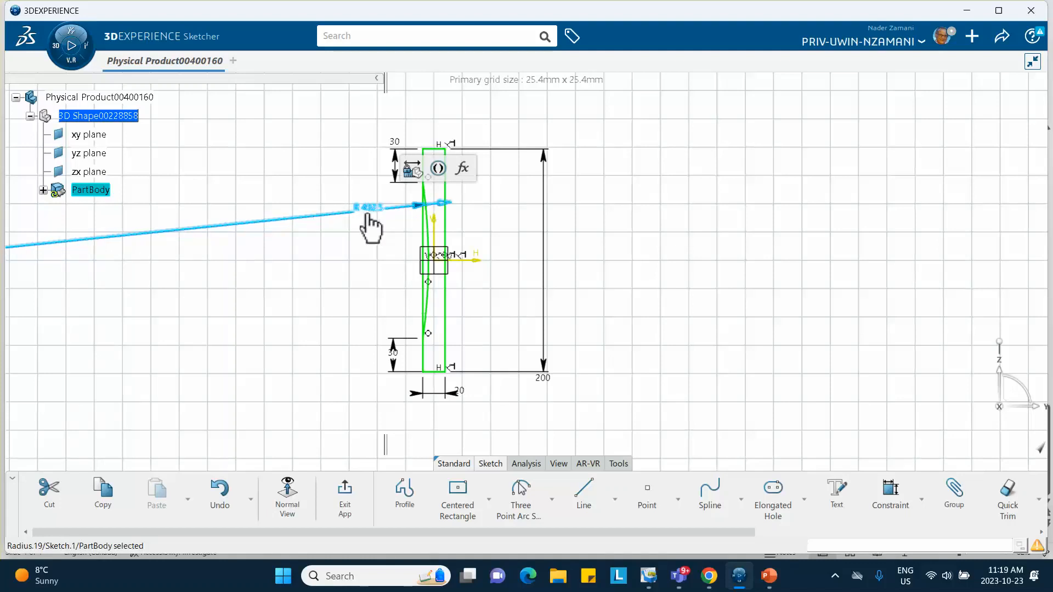
pyautogui.moveTo(369, 228)
pyautogui.mouseDown(button='middle')
pyautogui.moveTo(404, 291)
pyautogui.moveTo(403, 267)
pyautogui.mouseUp(button='middle')
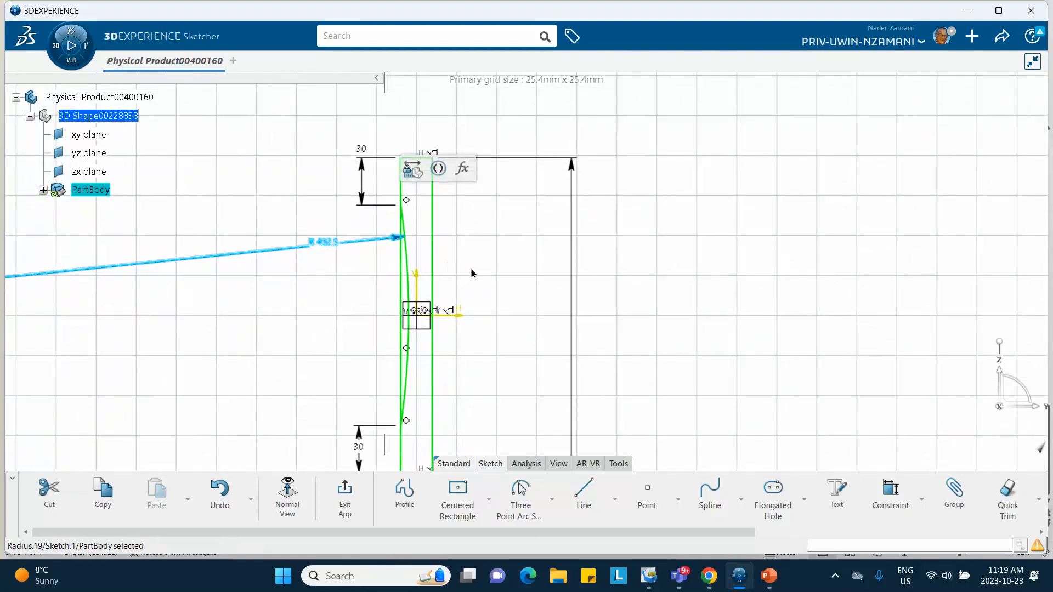
pyautogui.moveTo(472, 274); pyautogui.dragTo(567, 237, button='middle')
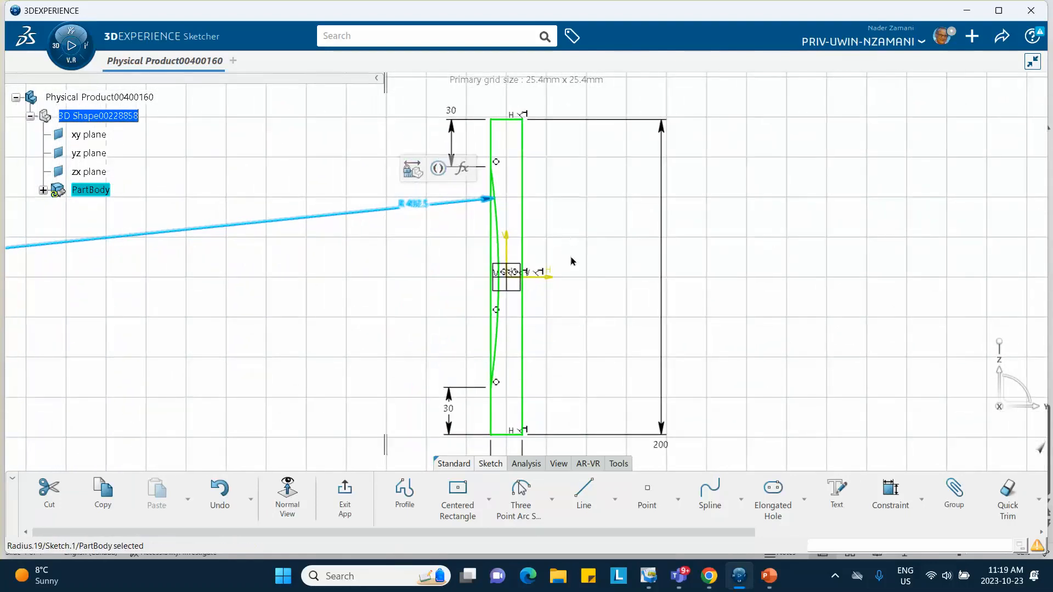
# Step: Trim away the segment of the rectangle's left edge between the two arc endpoints with Quick Trim
pyautogui.click(1008, 496)
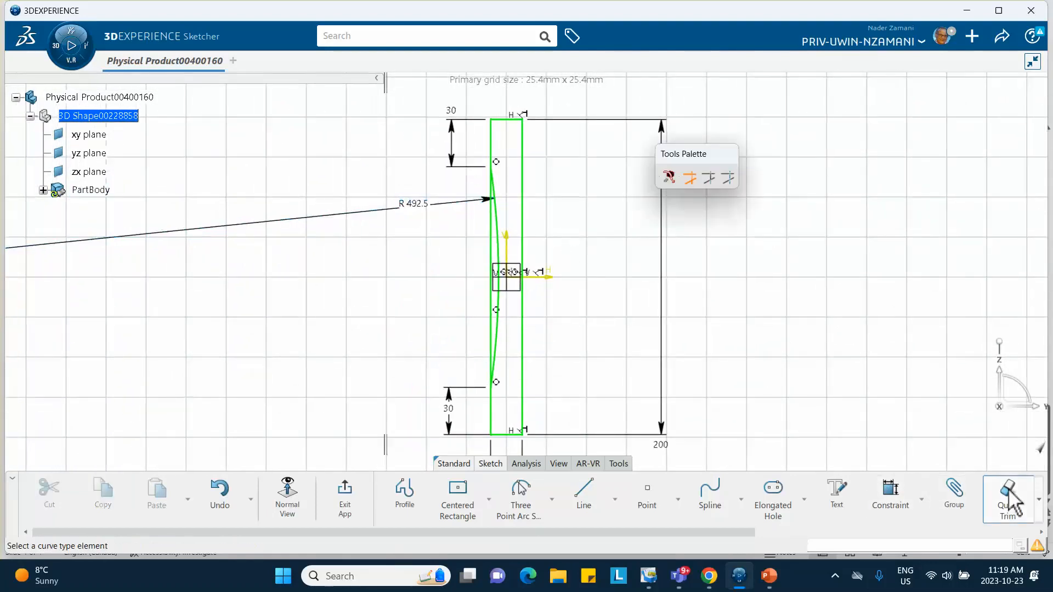
pyautogui.click(494, 250)
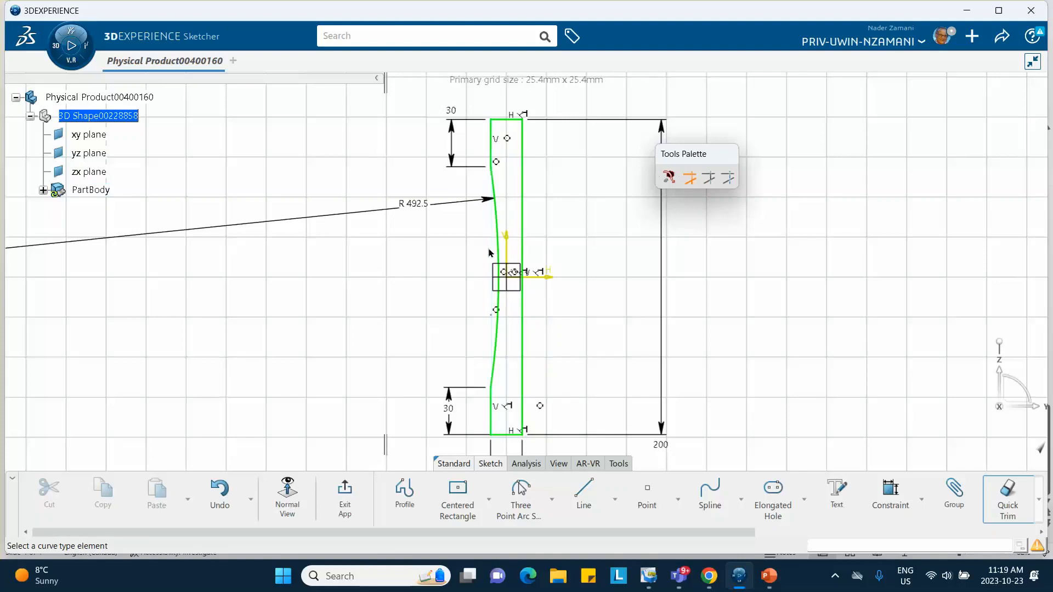
pyautogui.scroll(-3, 652, 293)
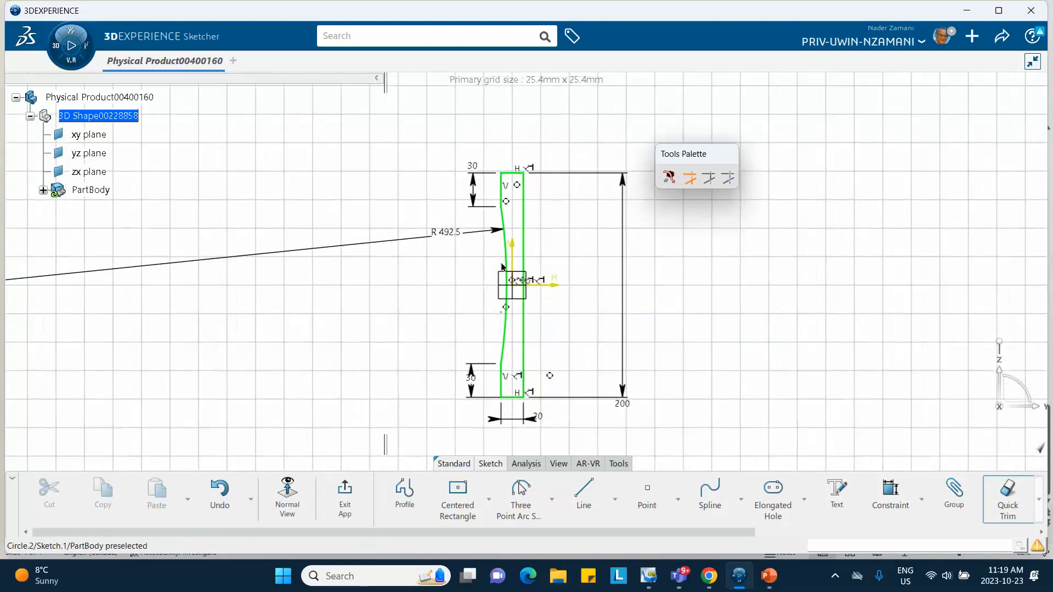
pyautogui.moveTo(409, 297)
pyautogui.mouseDown(button='middle')
pyautogui.moveTo(623, 252)
pyautogui.moveTo(508, 273)
pyautogui.moveTo(512, 298)
pyautogui.moveTo(498, 297)
pyautogui.moveTo(488, 249)
pyautogui.moveTo(337, 248)
pyautogui.mouseUp(button='middle')
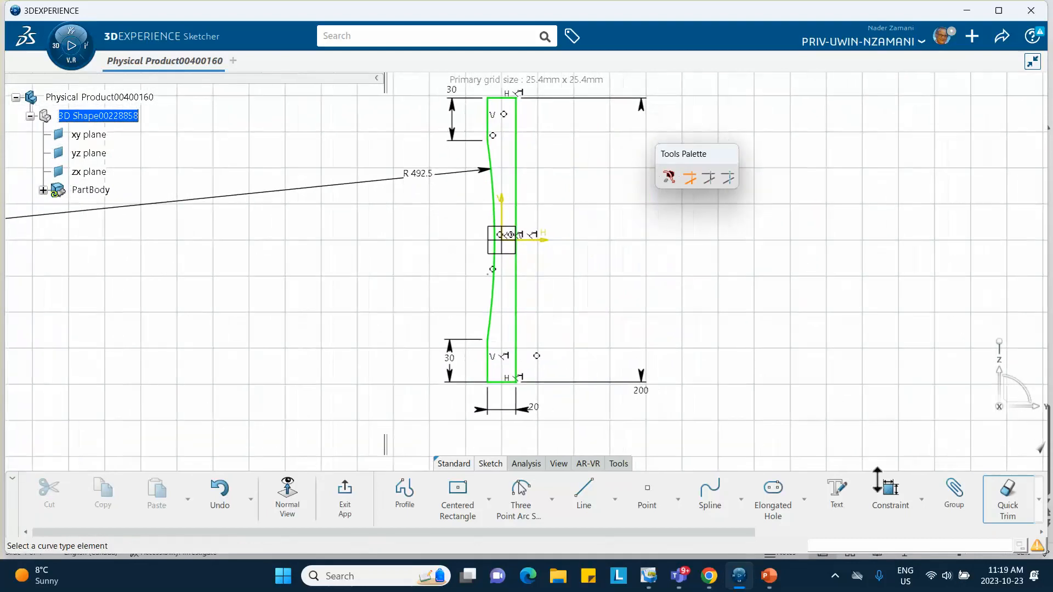
# Step: Mirror the 492.5 mm radius arc about the sketch's vertical axis onto the opposite side of the rectangle
pyautogui.click(1039, 532)
pyautogui.click(1039, 531)
pyautogui.click(1039, 532)
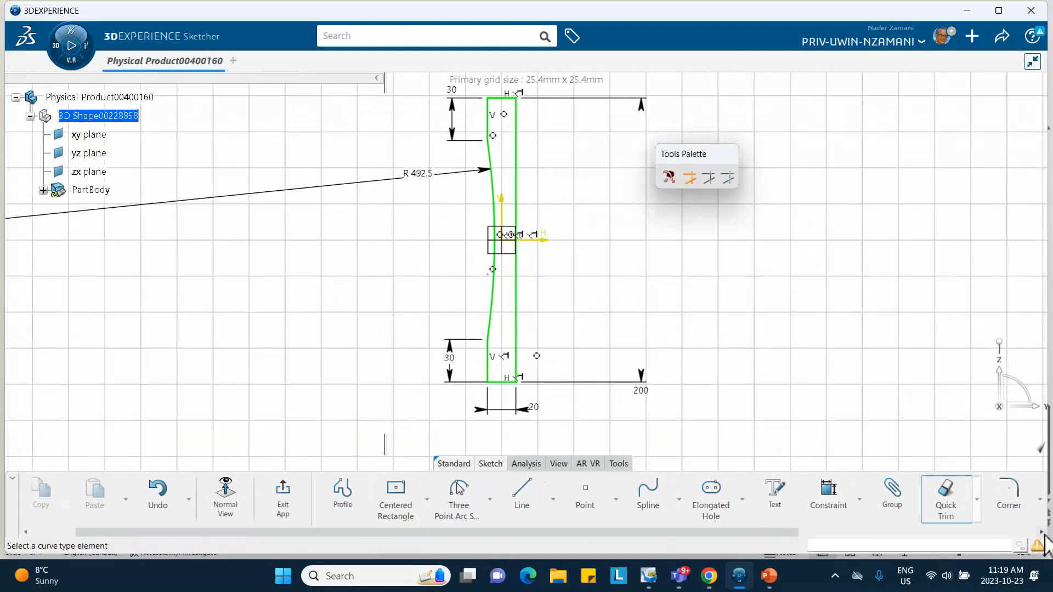
pyautogui.click(1040, 532)
pyautogui.click(1040, 531)
pyautogui.click(1040, 532)
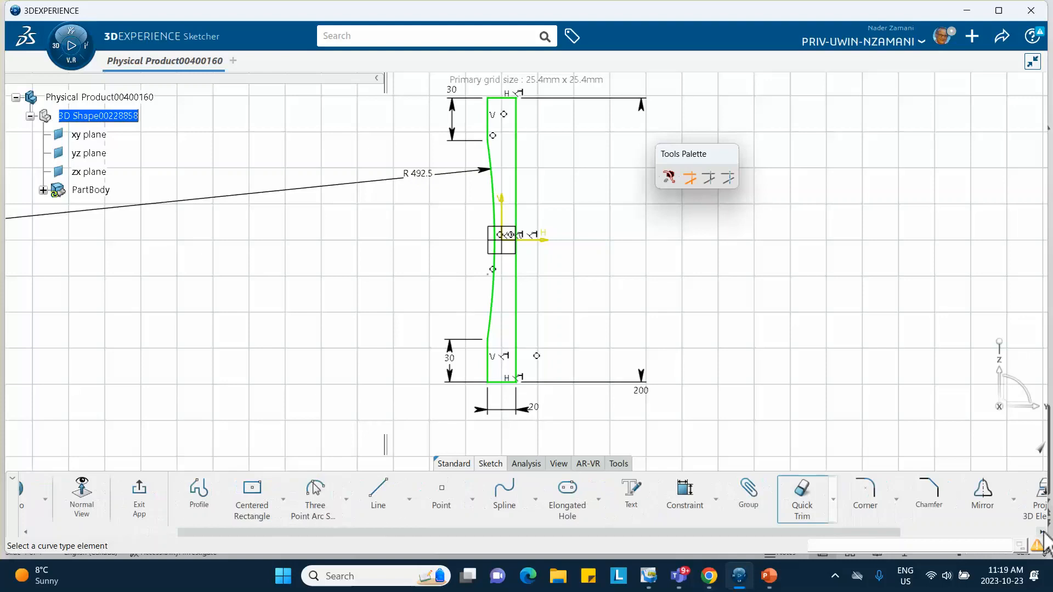
pyautogui.click(982, 496)
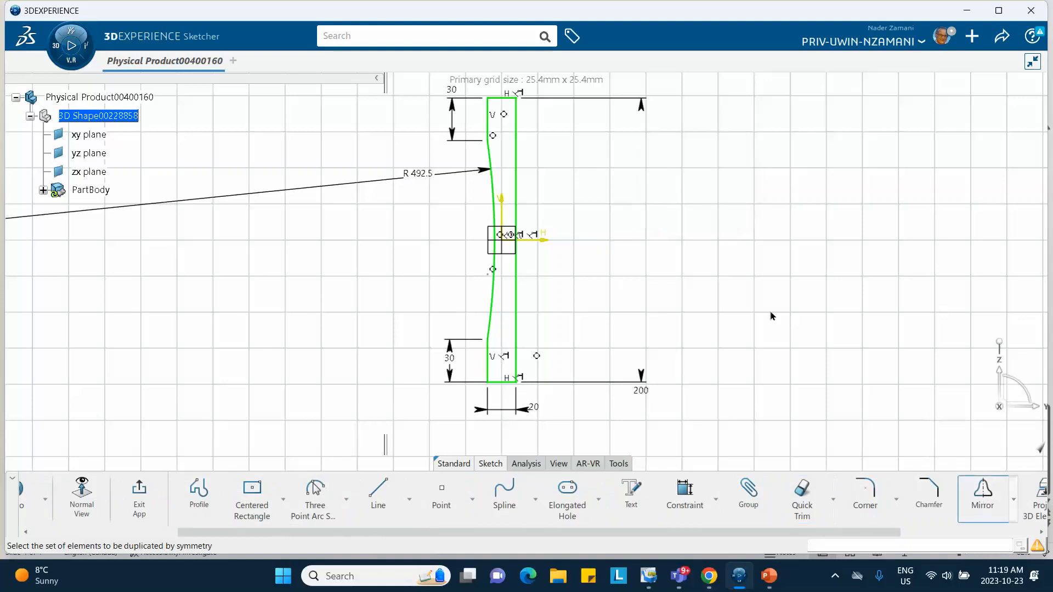
pyautogui.click(492, 189)
pyautogui.click(500, 200)
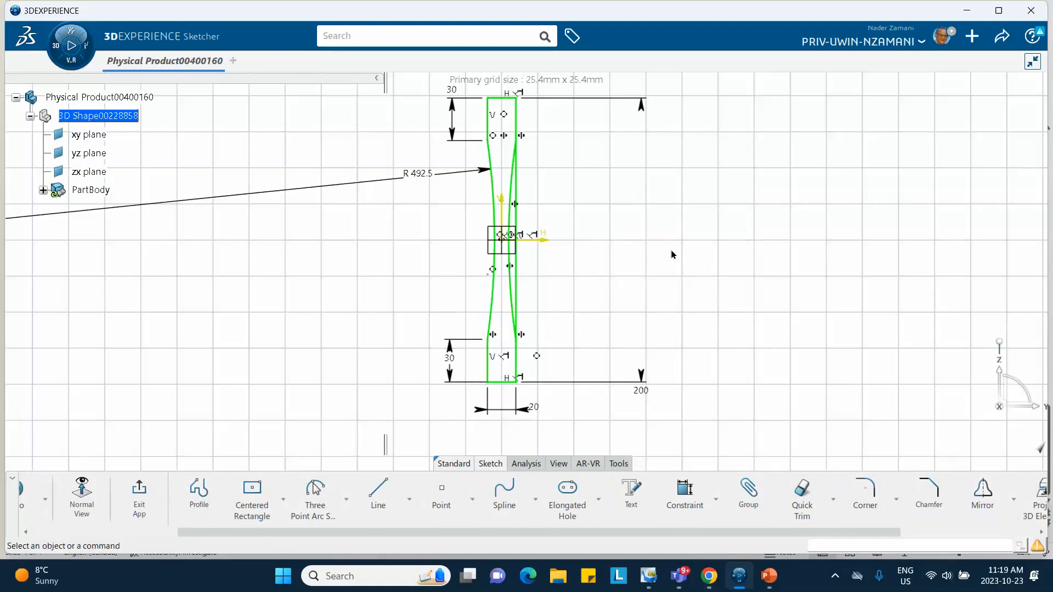
# Step: Trim the rectangle's right edge between the mirrored arc's endpoints, converting the edge's length constraint into a distance
pyautogui.click(1040, 532)
pyautogui.click(1040, 532)
pyautogui.click(718, 496)
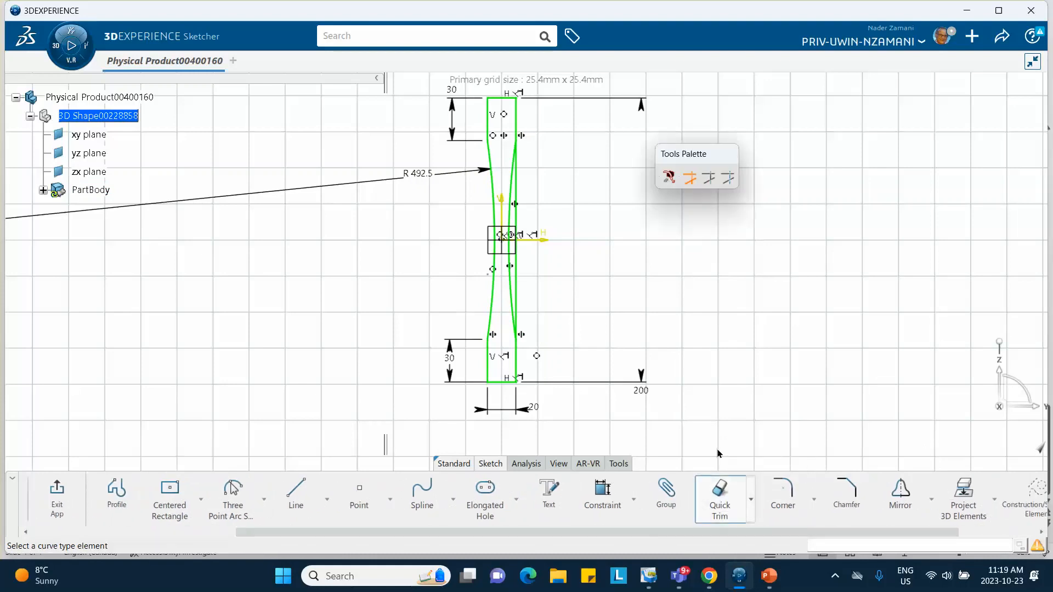
pyautogui.click(517, 227)
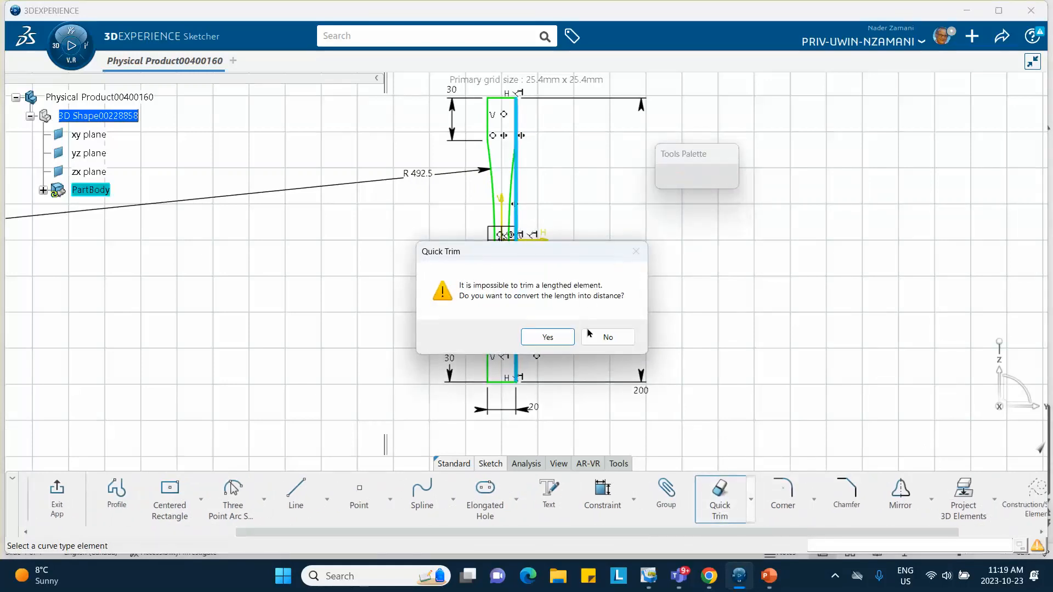
pyautogui.click(606, 336)
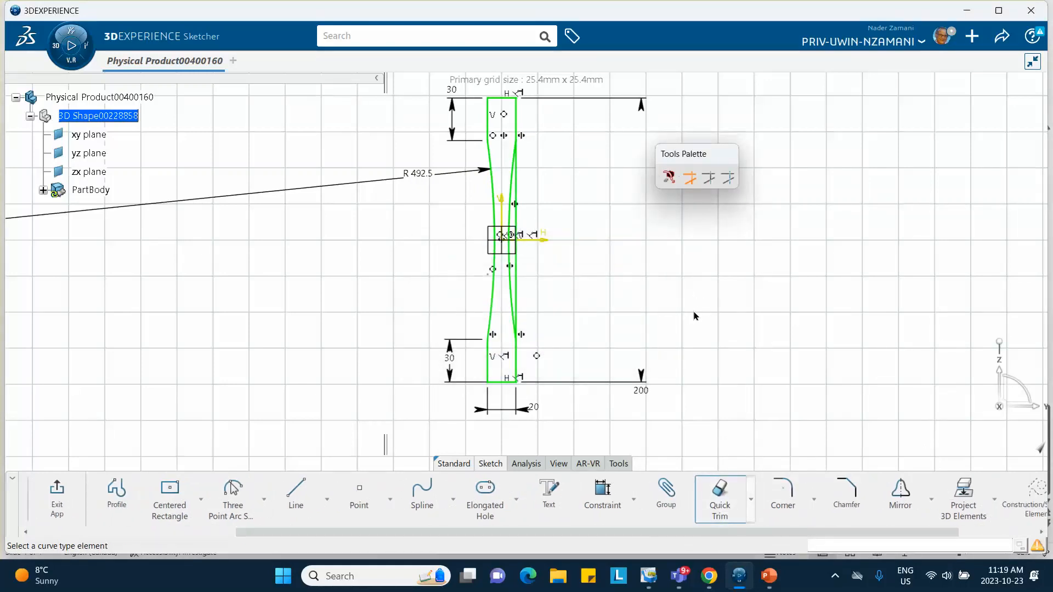
pyautogui.moveTo(694, 316); pyautogui.dragTo(697, 305, button='middle')
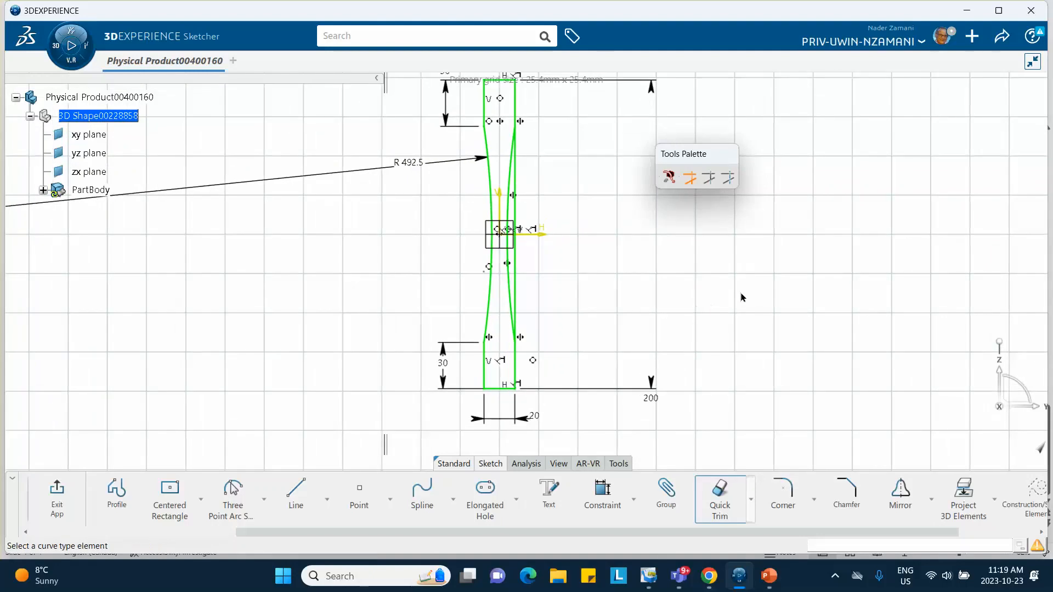
pyautogui.click(514, 215)
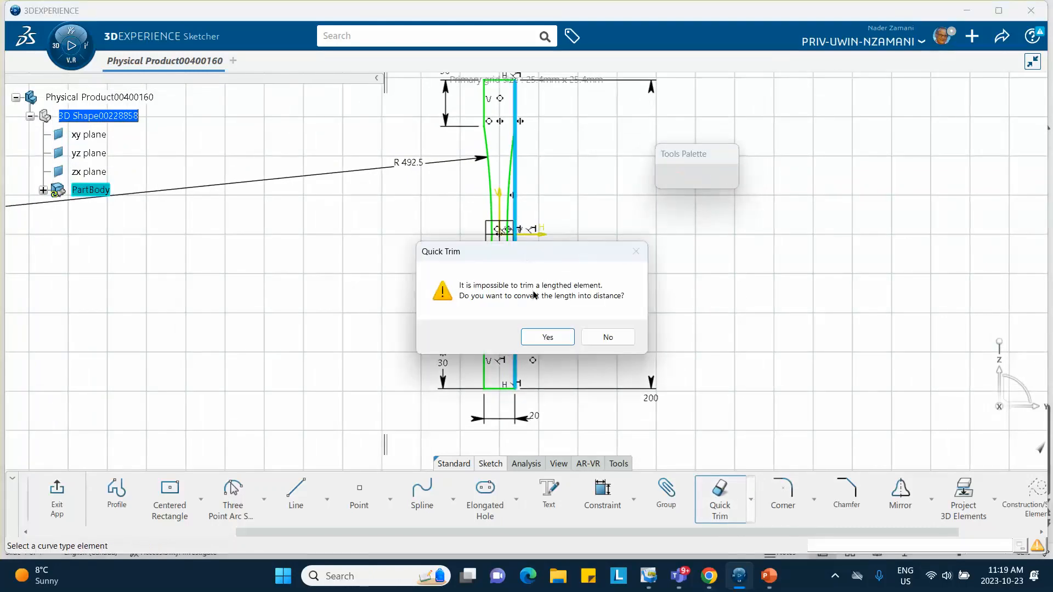
pyautogui.click(547, 338)
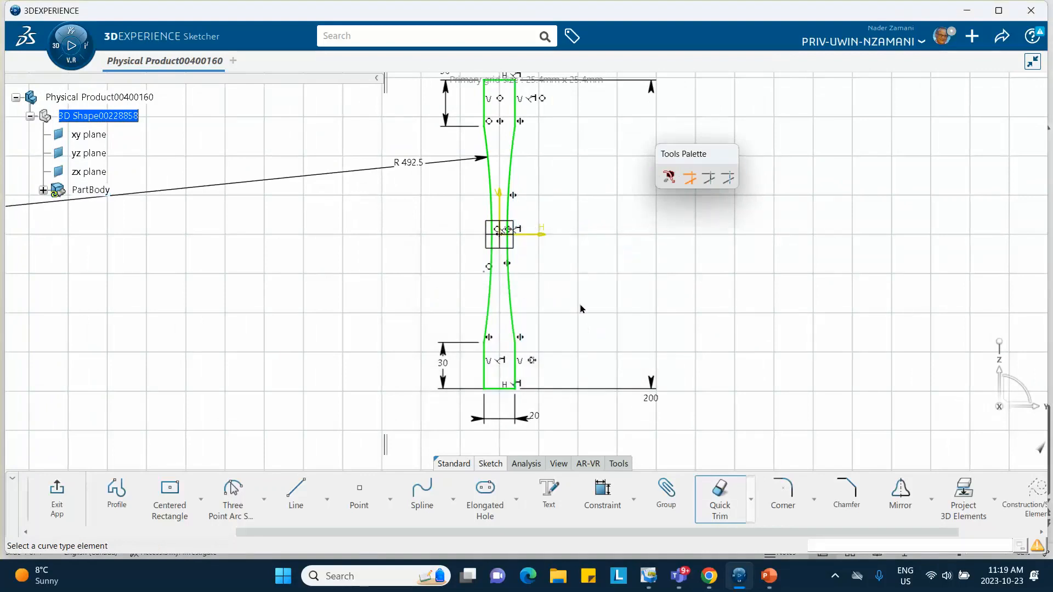
# Step: Exit the sketch and pad the dog-bone profile to a thickness of 5 mm
pyautogui.moveTo(582, 309)
pyautogui.mouseDown(button='middle')
pyautogui.moveTo(592, 294)
pyautogui.moveTo(527, 367)
pyautogui.mouseUp(button='middle')
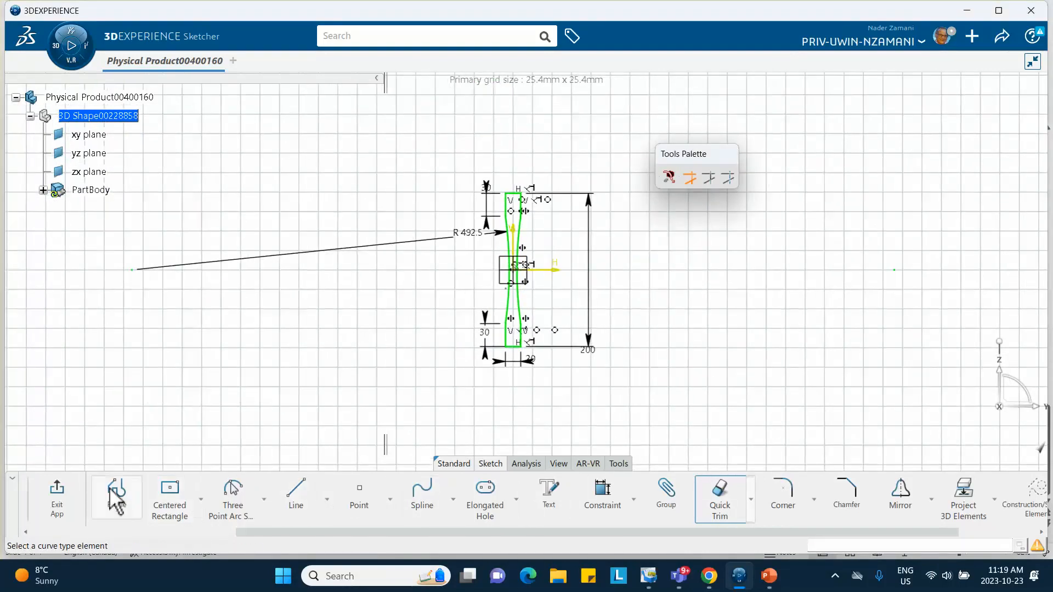
pyautogui.click(60, 503)
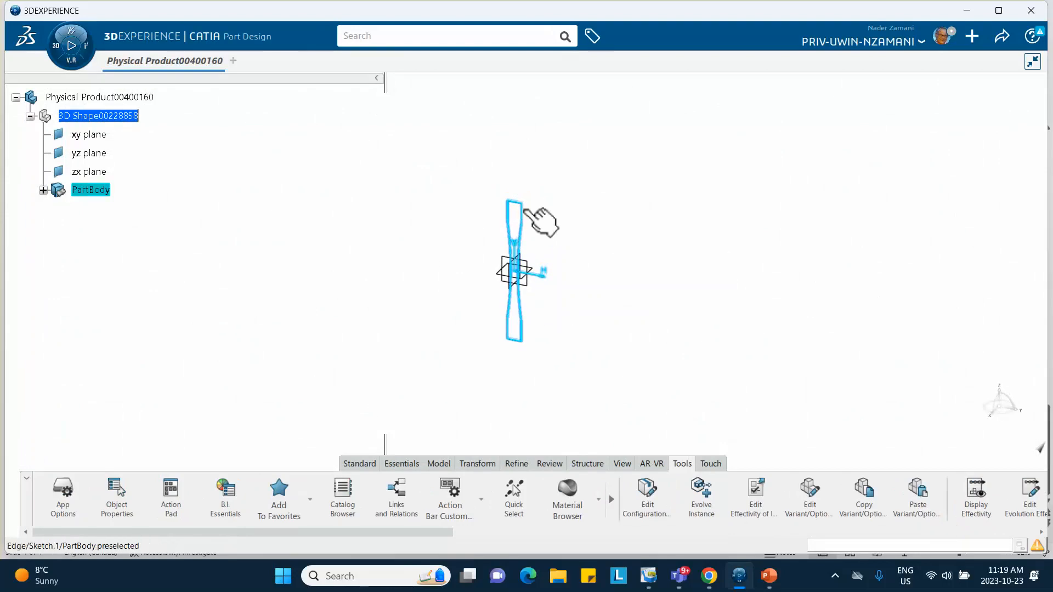
pyautogui.moveTo(606, 314); pyautogui.dragTo(599, 256, button='middle')
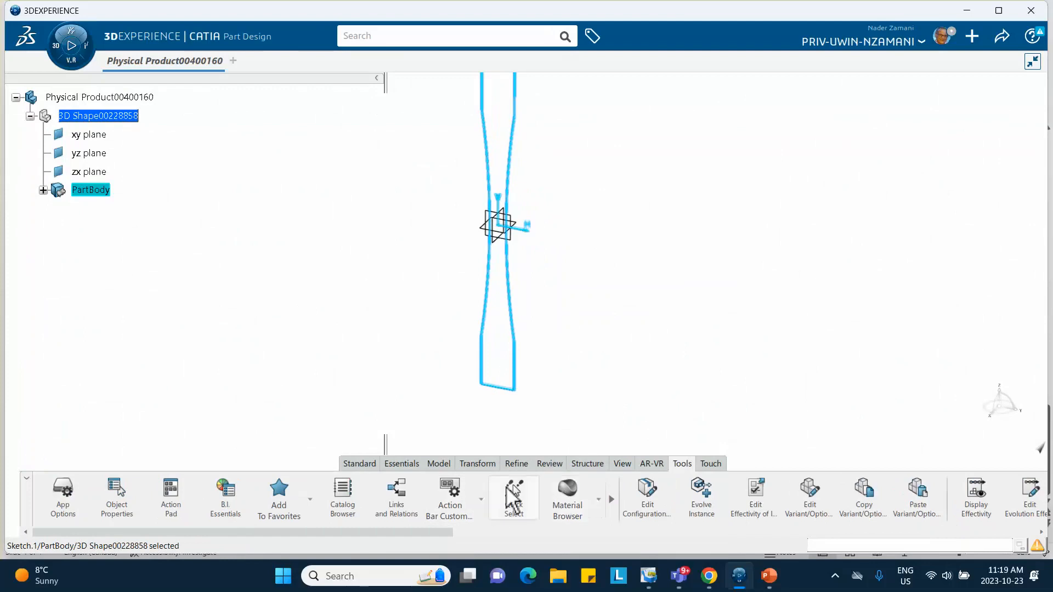
pyautogui.click(403, 466)
pyautogui.click(377, 490)
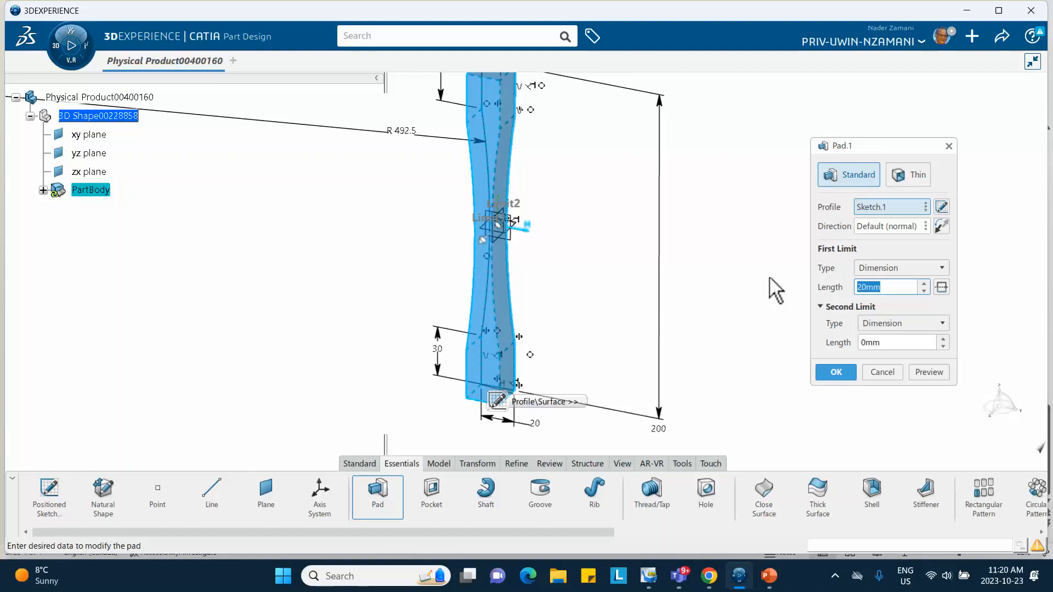
pyautogui.click(830, 371)
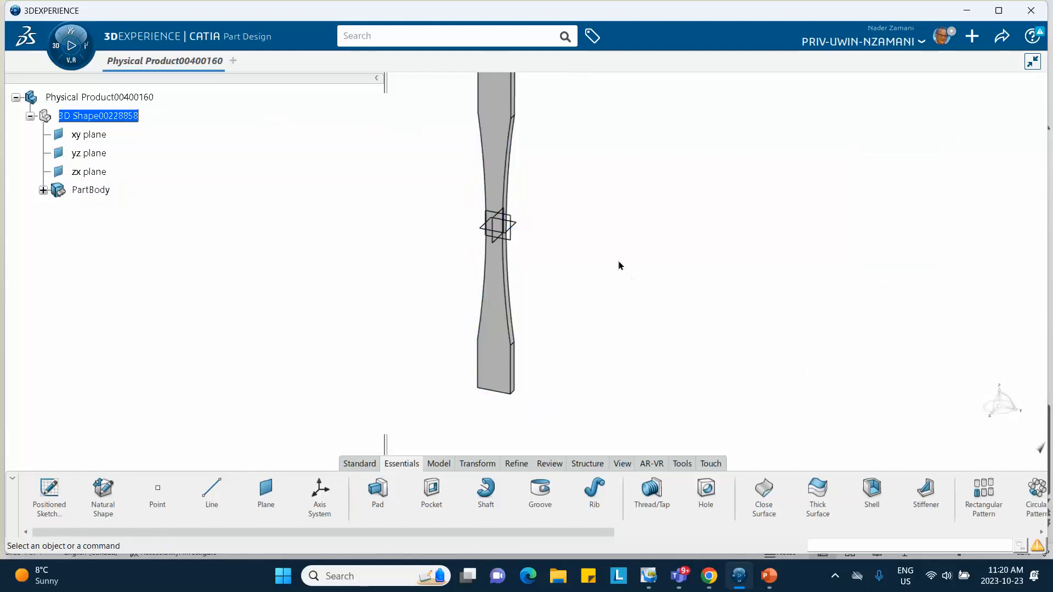
pyautogui.moveTo(618, 266); pyautogui.dragTo(639, 326, button='middle')
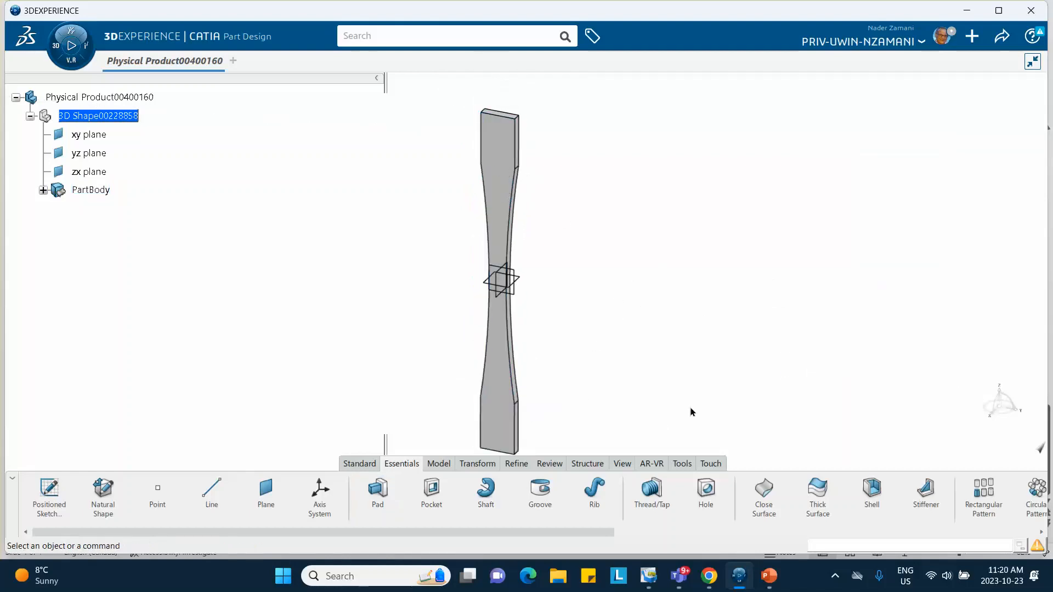
# Step: Switch to PowerPoint to review the sample dimensions and partition planes on slide 1, then return to 3DEXPERIENCE
pyautogui.click(766, 583)
pyautogui.click(85, 208)
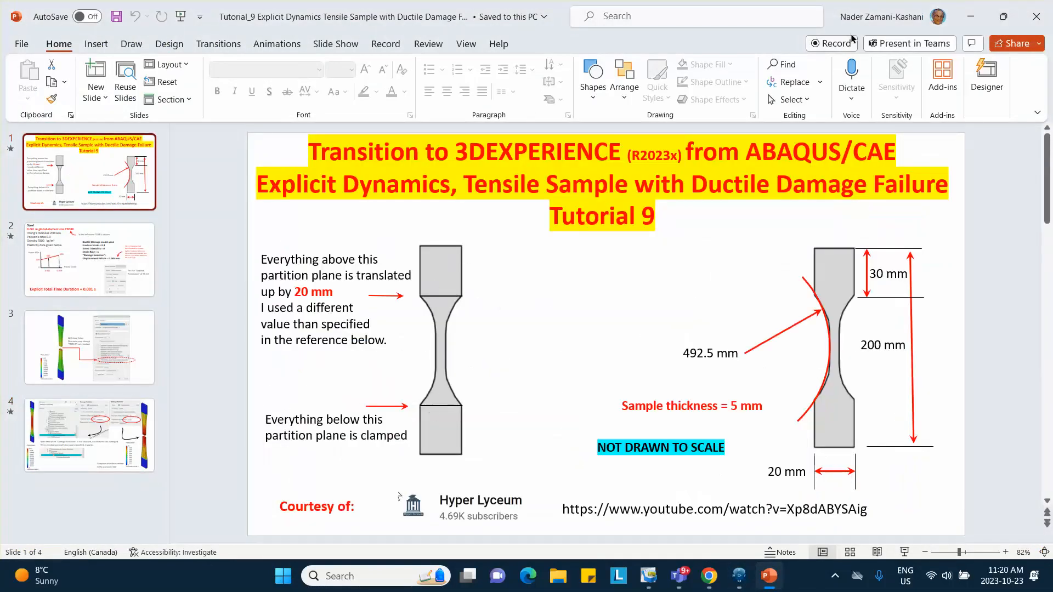
pyautogui.click(968, 13)
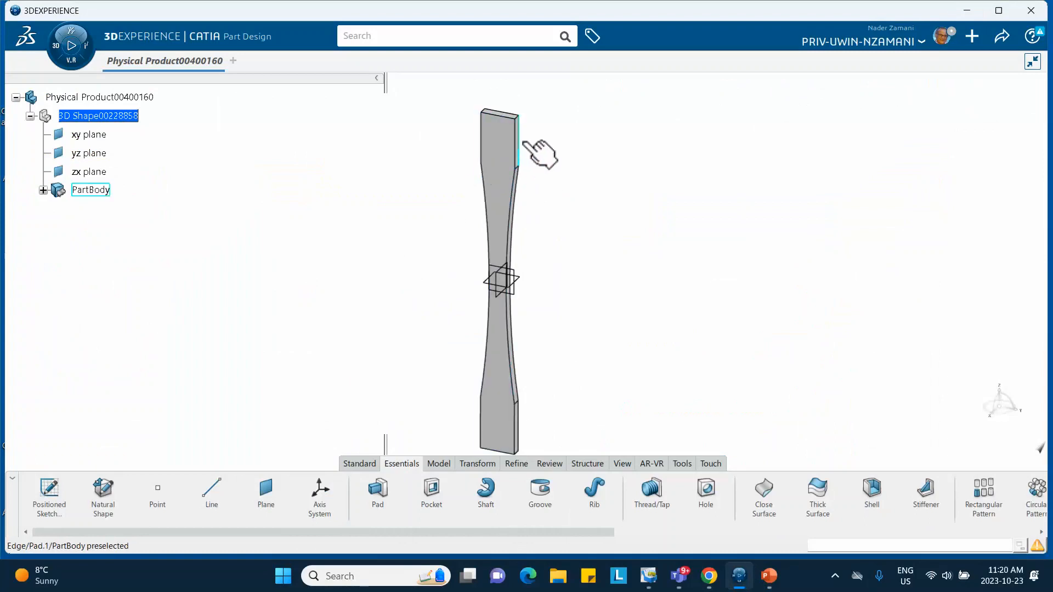
# Step: Create a plane offset 30 mm from the sample's top end face, reversed to point into the body
pyautogui.moveTo(537, 150); pyautogui.dragTo(534, 242, button='middle')
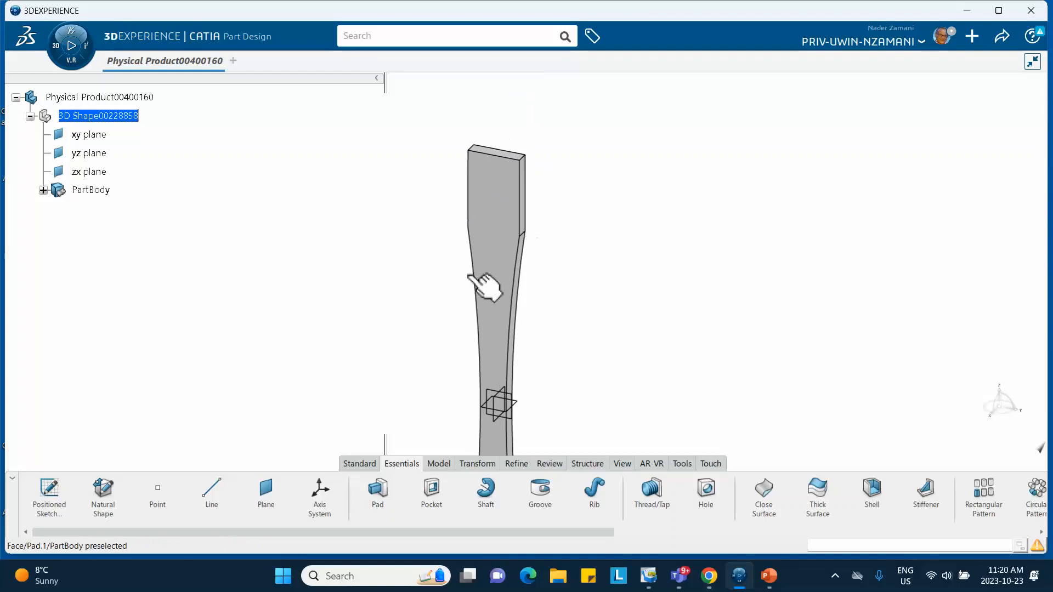
pyautogui.click(269, 494)
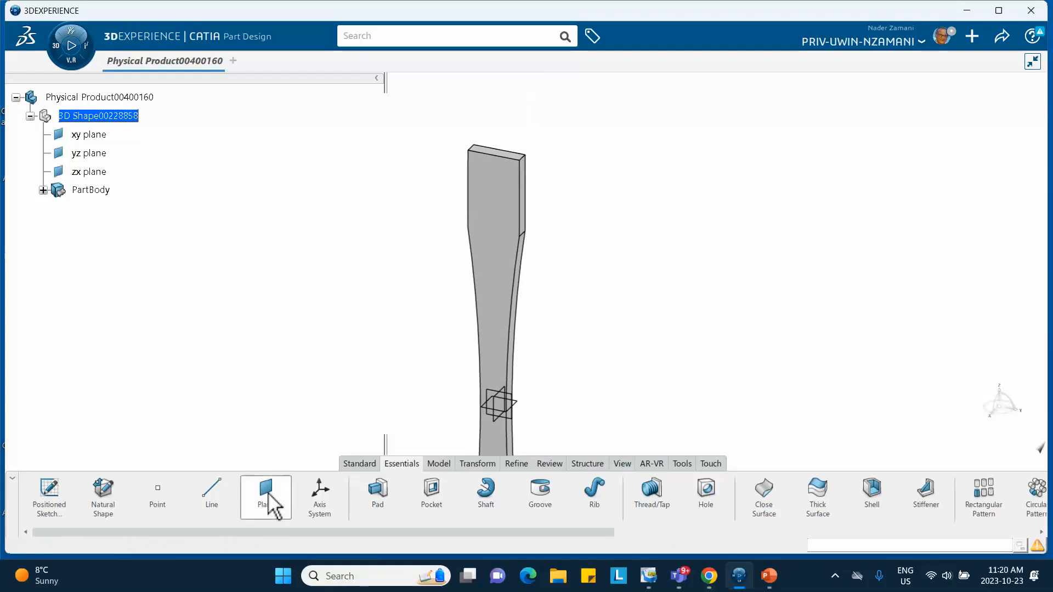
pyautogui.moveTo(527, 131); pyautogui.dragTo(542, 159, button='middle')
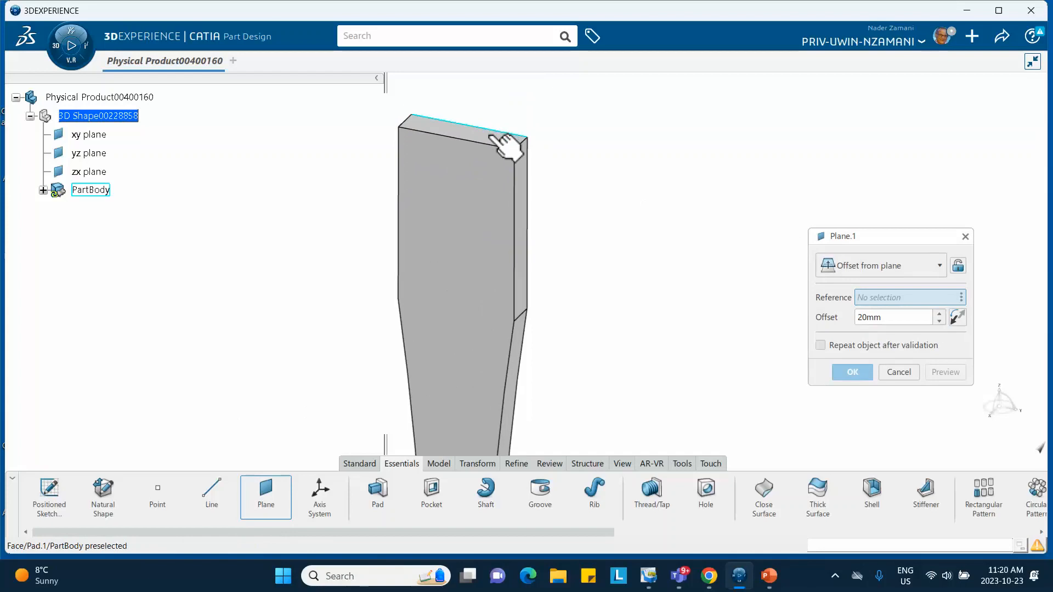
pyautogui.click(499, 140)
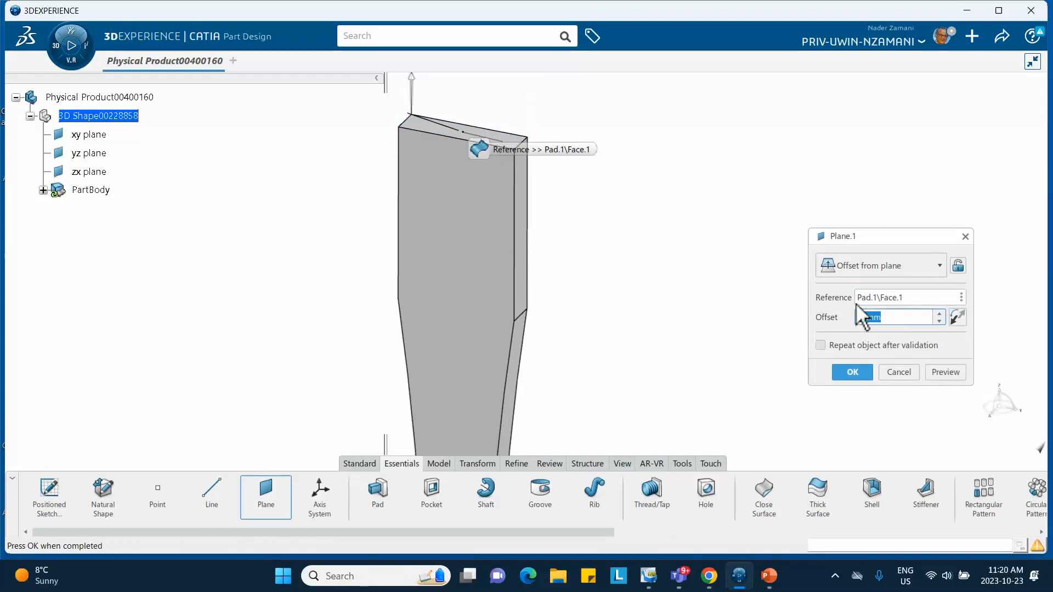
pyautogui.moveTo(660, 254); pyautogui.dragTo(681, 348, button='middle')
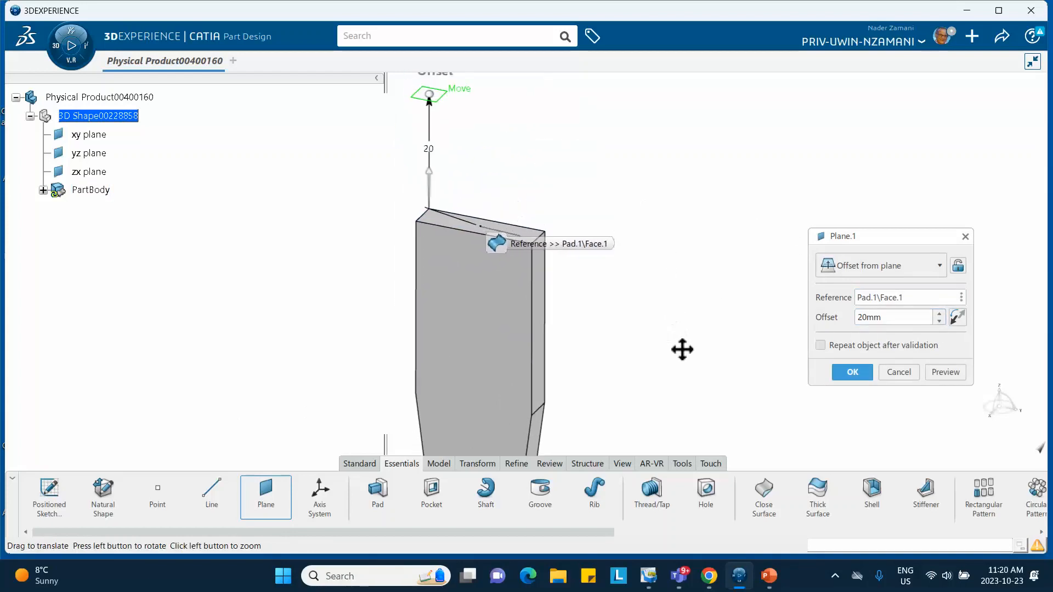
pyautogui.click(957, 318)
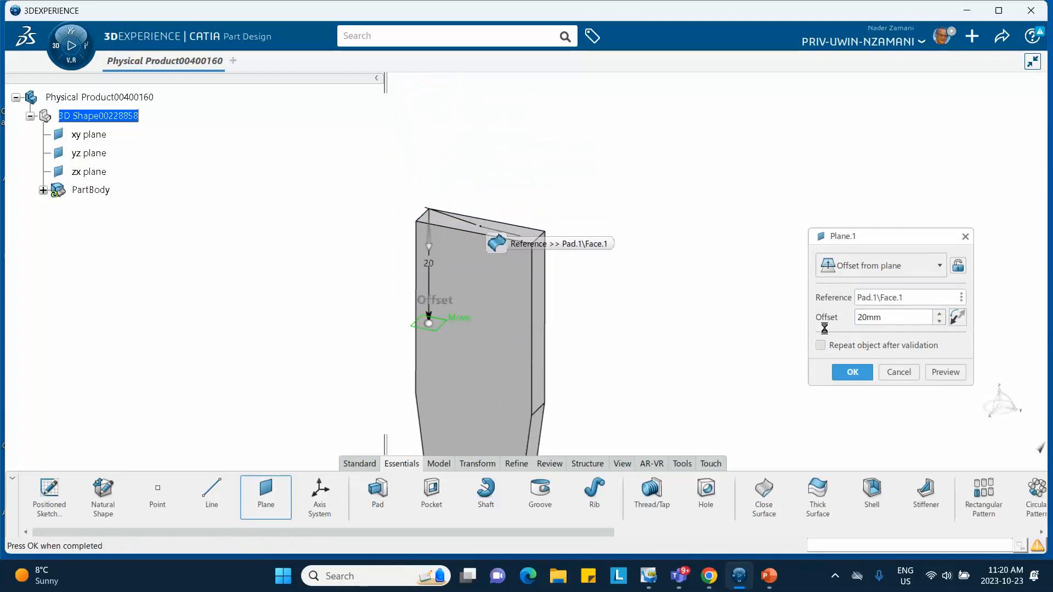
pyautogui.moveTo(899, 322); pyautogui.dragTo(750, 322)
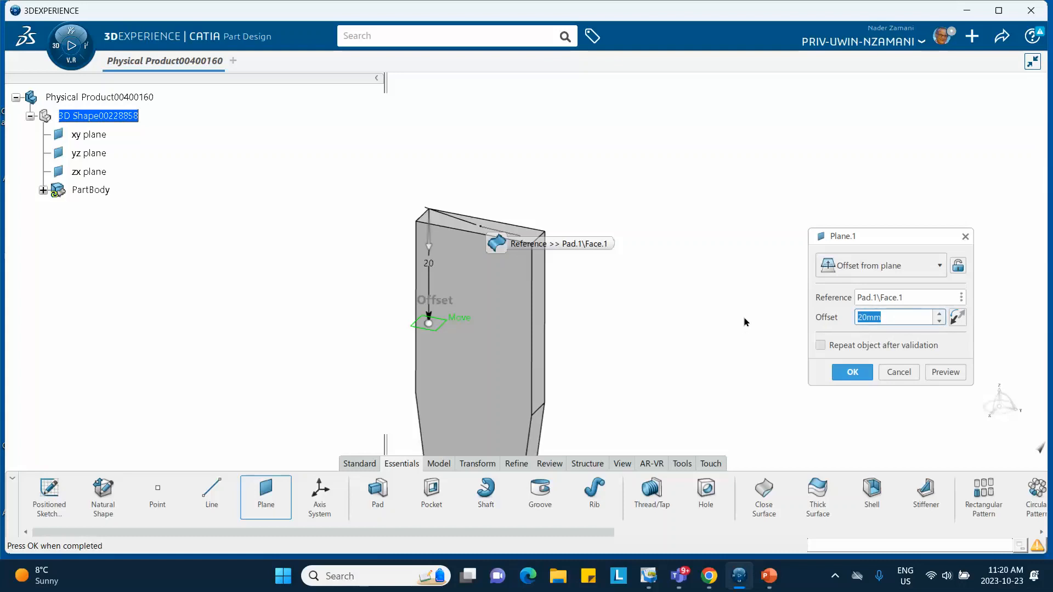
pyautogui.write('30')
pyautogui.press('Return')
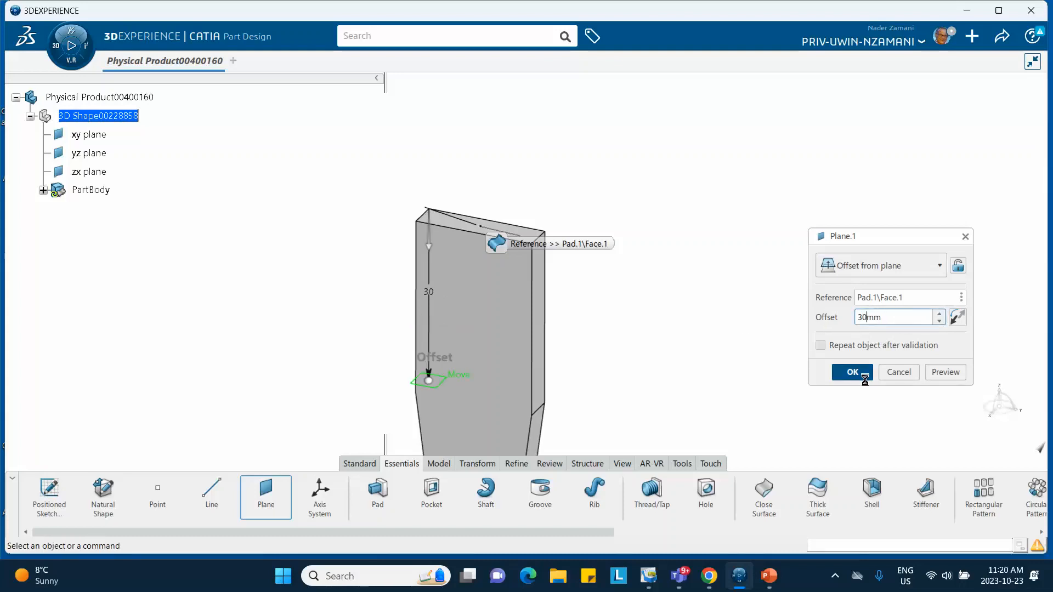
# Step: Create a second plane offset 30 mm from the sample's bottom end face, reversed to point into the body
pyautogui.moveTo(792, 367); pyautogui.dragTo(710, 315, button='middle')
pyautogui.moveTo(481, 317)
pyautogui.mouseDown(button='middle')
pyautogui.moveTo(526, 199)
pyautogui.moveTo(575, 324)
pyautogui.moveTo(477, 334)
pyautogui.moveTo(469, 359)
pyautogui.moveTo(486, 376)
pyautogui.moveTo(482, 265)
pyautogui.moveTo(459, 191)
pyautogui.moveTo(454, 313)
pyautogui.moveTo(501, 252)
pyautogui.moveTo(485, 360)
pyautogui.mouseUp(button='middle')
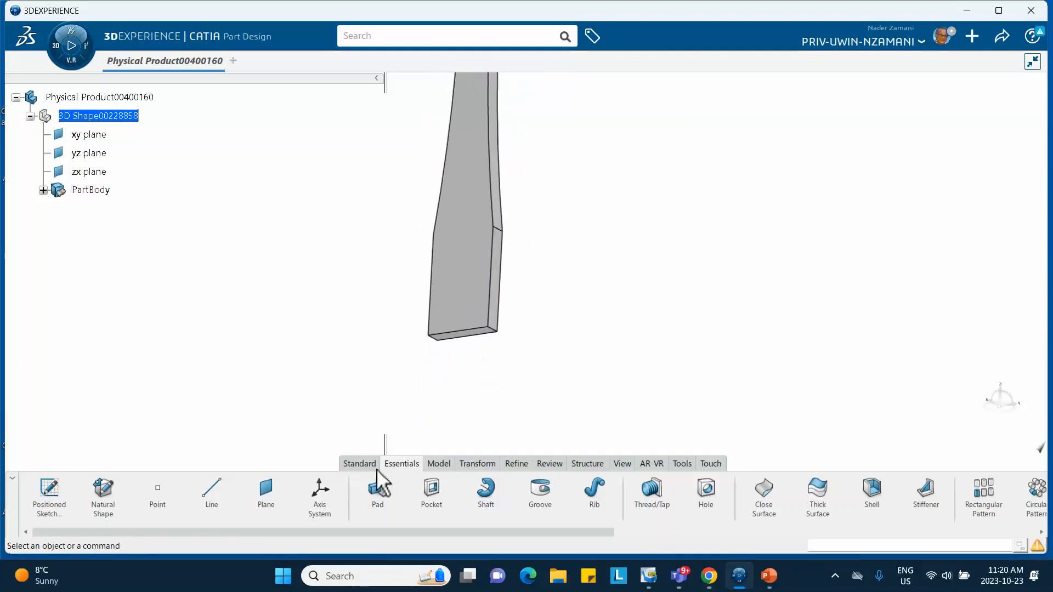
pyautogui.click(265, 489)
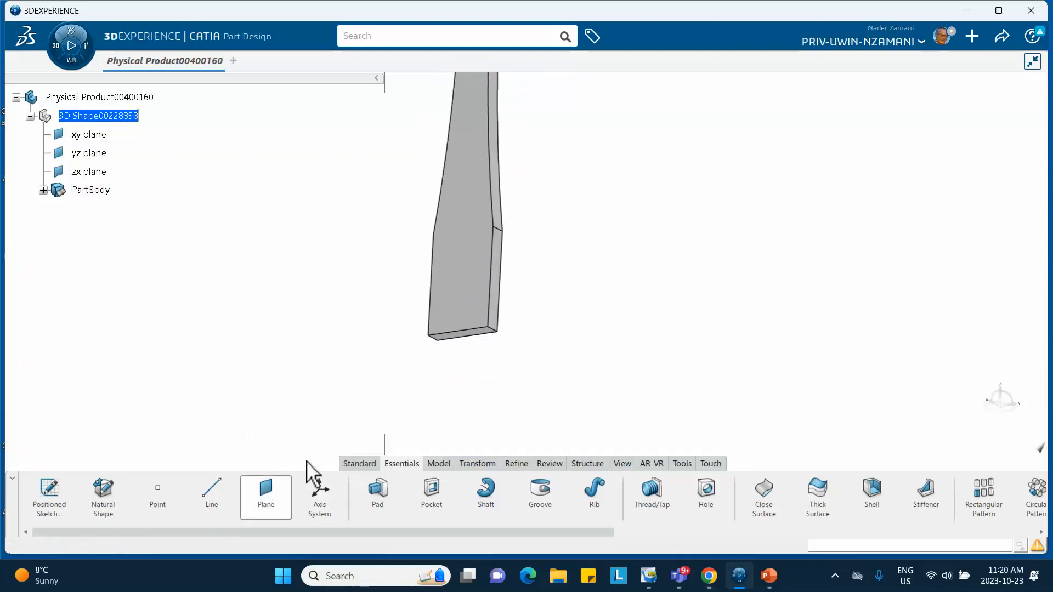
pyautogui.click(451, 340)
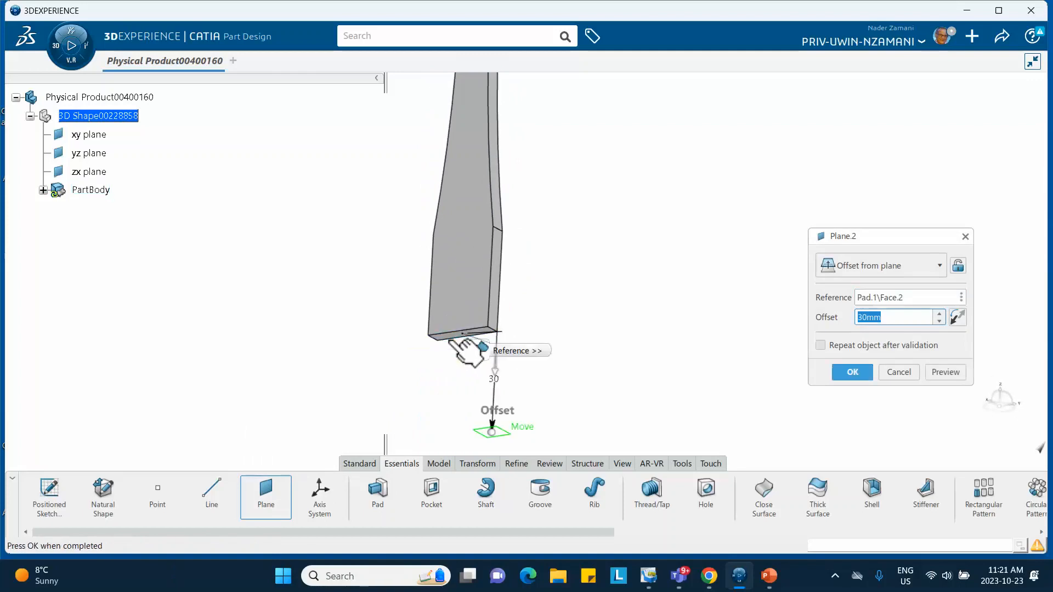
pyautogui.click(957, 317)
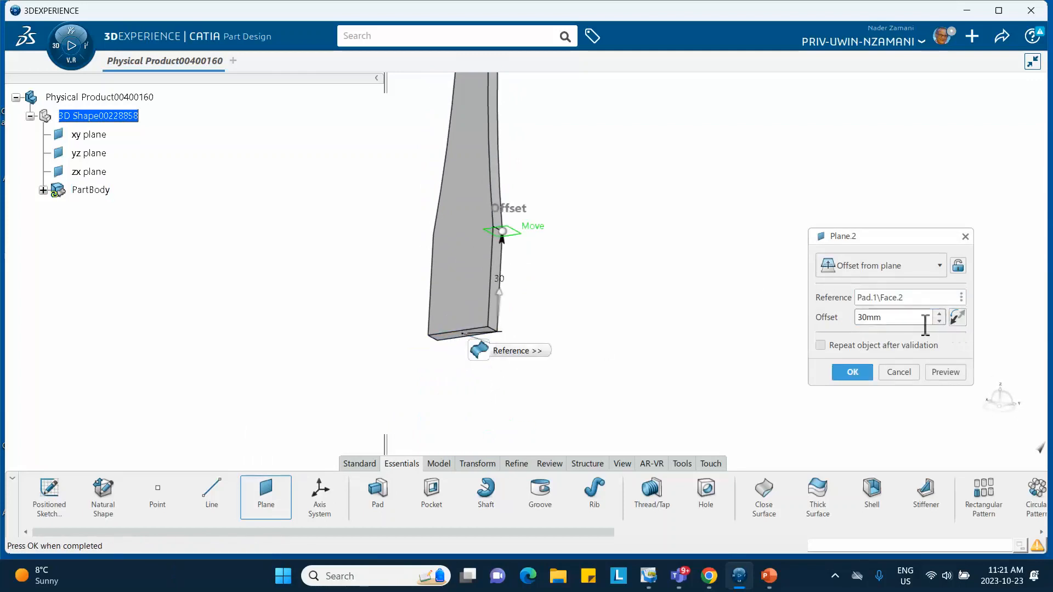
pyautogui.click(860, 370)
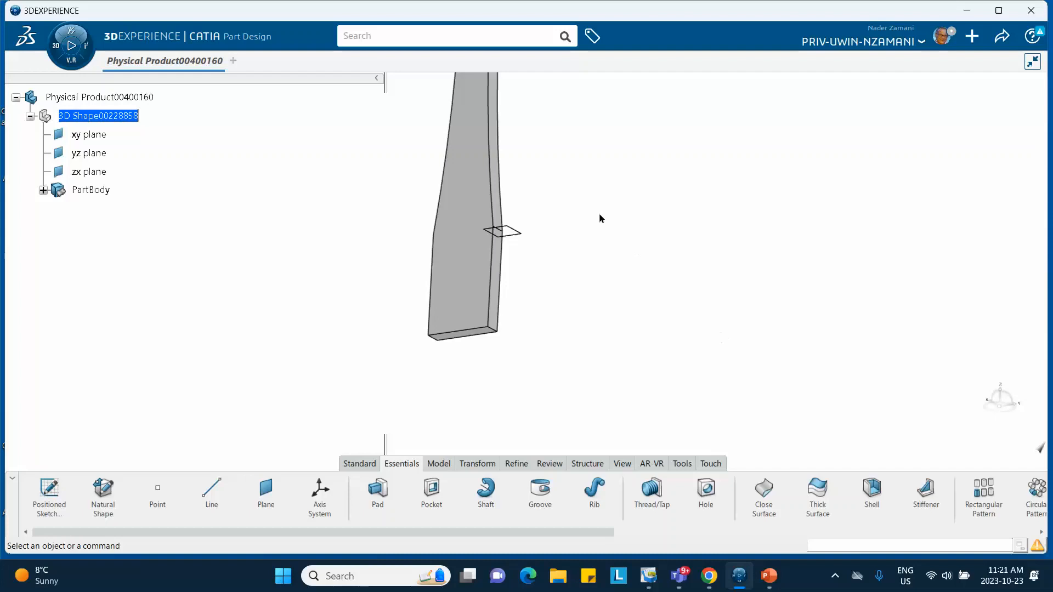
# Step: Save the physical product containing the dog-bone sample and its partition planes
pyautogui.moveTo(599, 219); pyautogui.dragTo(526, 350, button='middle')
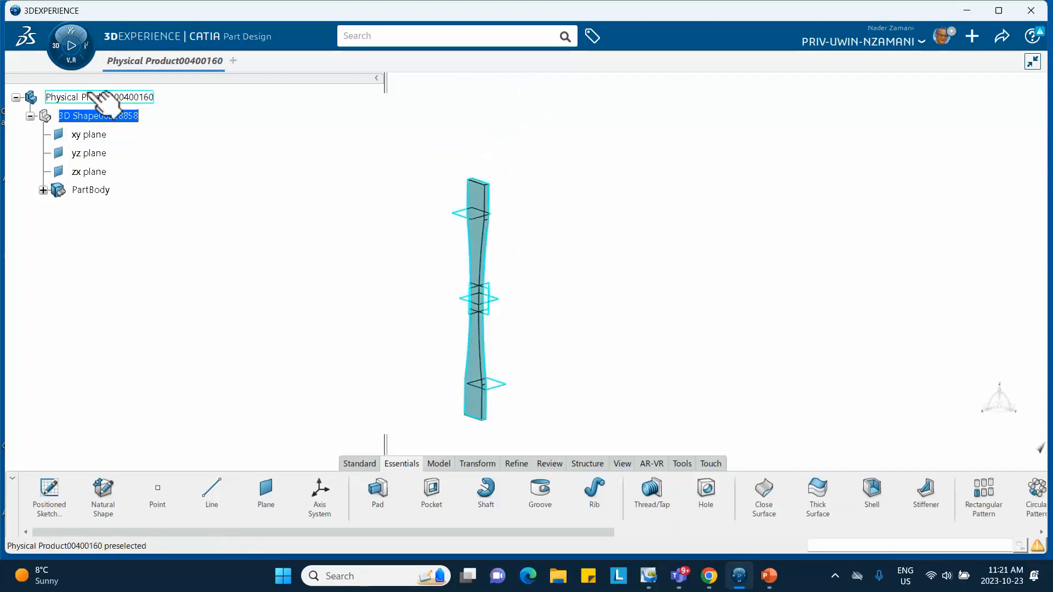
pyautogui.click(999, 38)
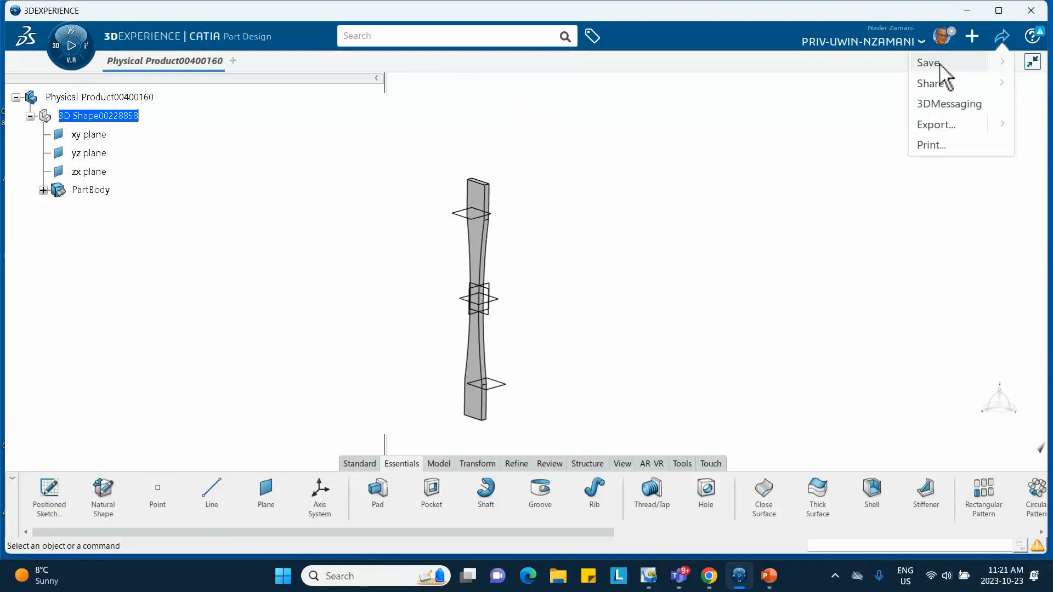
pyautogui.click(932, 63)
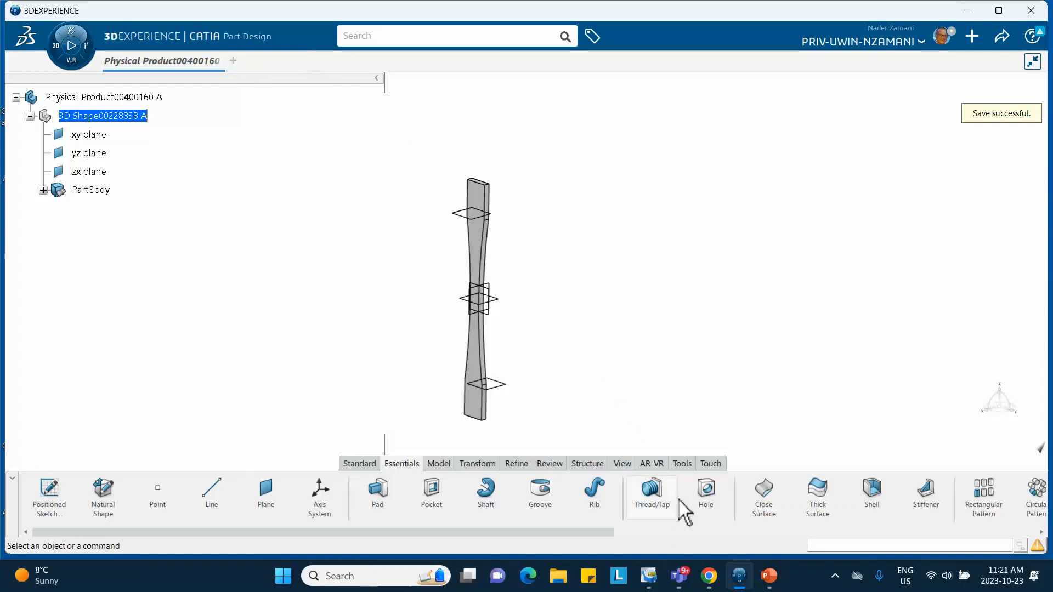
# Step: Create a core material named Tensile Sample Oct 23 2023 with only the Simulation Domain, keep the covering material's Appearance Domain, and close the material search results
pyautogui.click(683, 465)
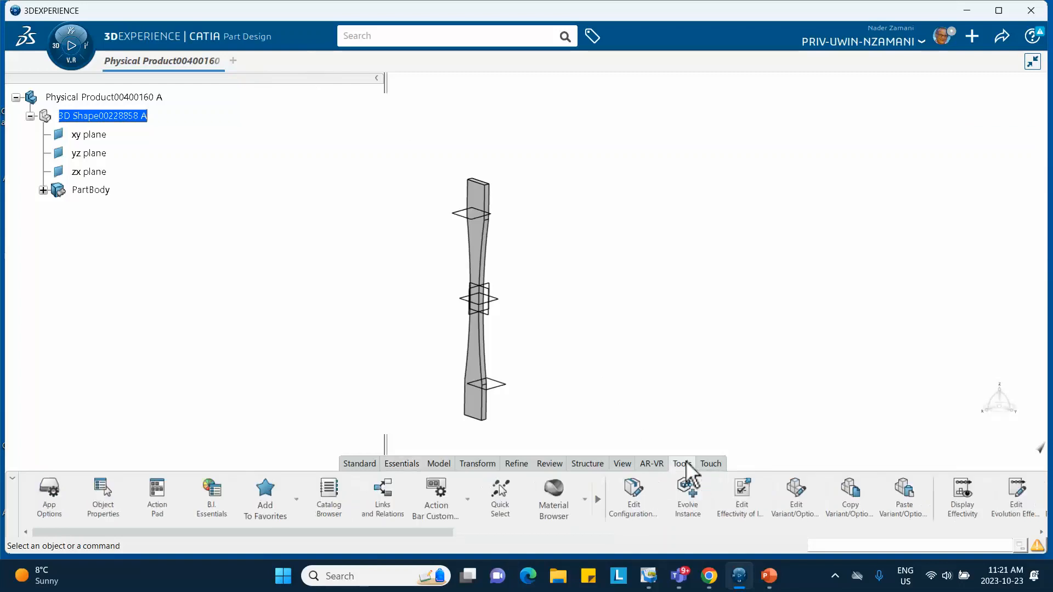
pyautogui.click(587, 517)
pyautogui.click(576, 436)
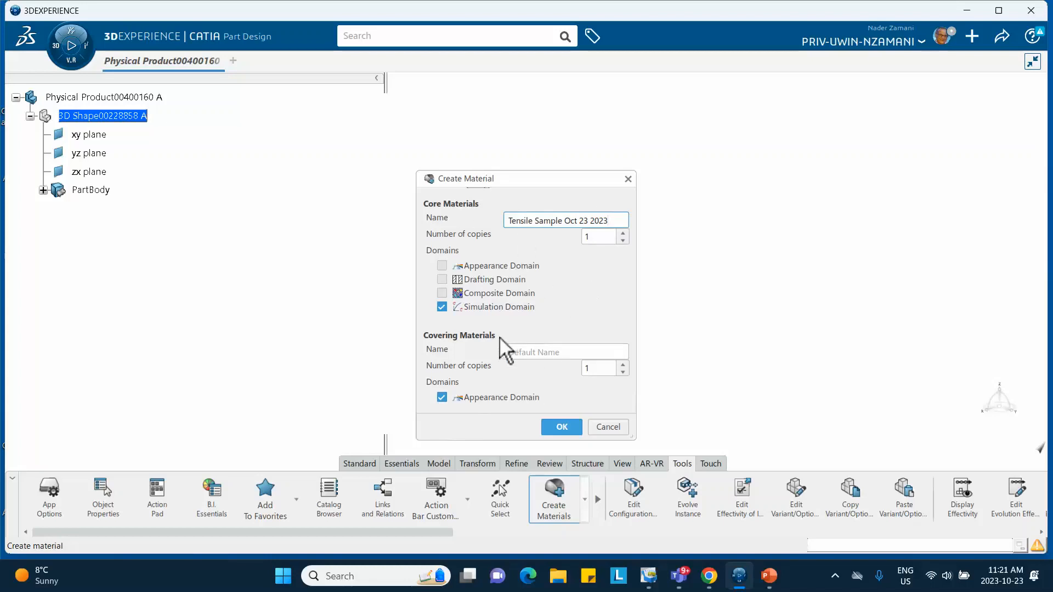
pyautogui.click(559, 426)
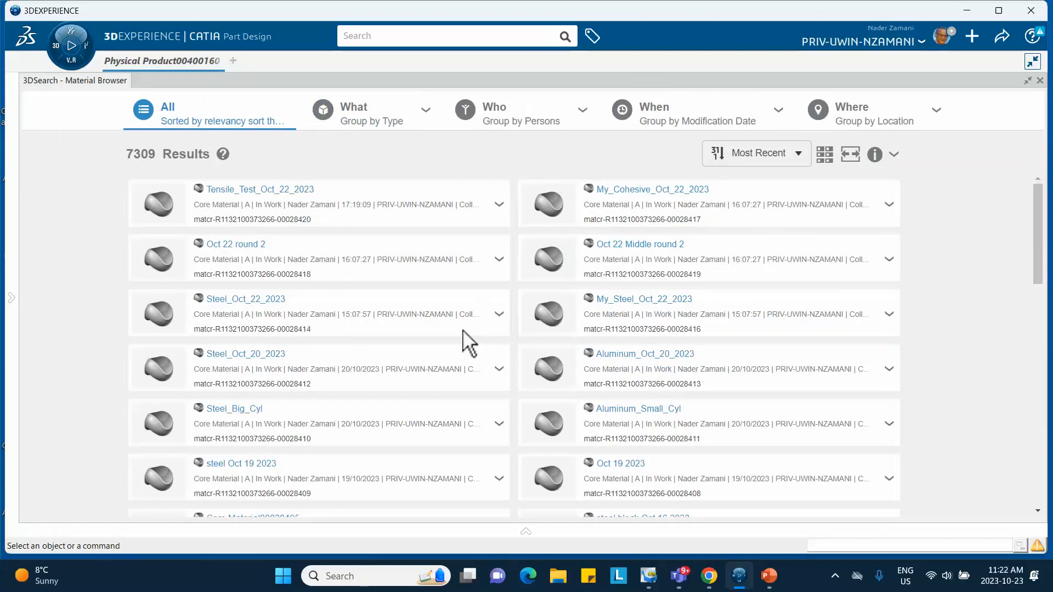
pyautogui.moveTo(283, 200)
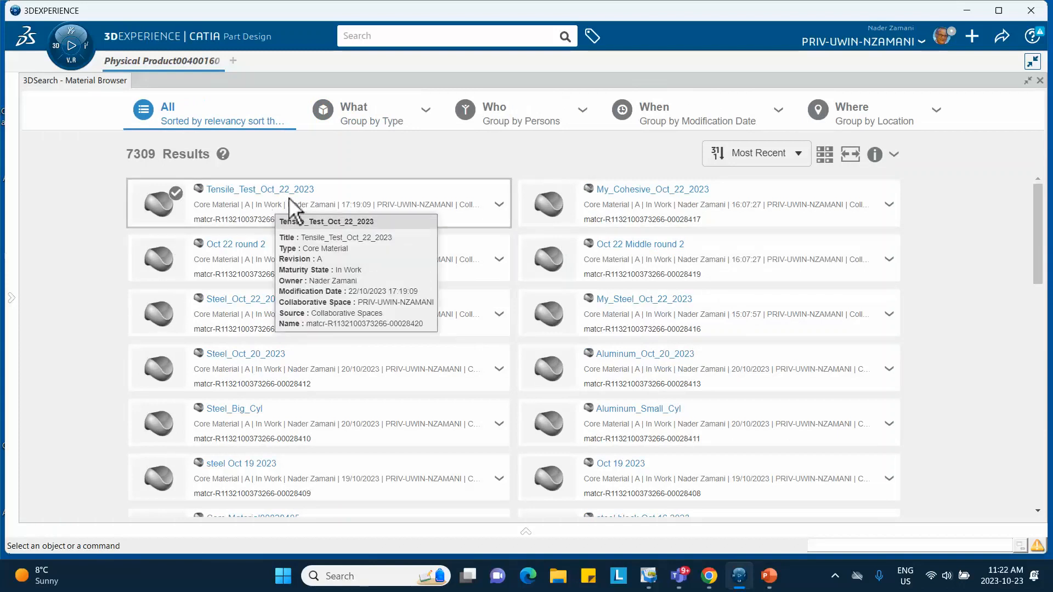
pyautogui.moveTo(211, 281)
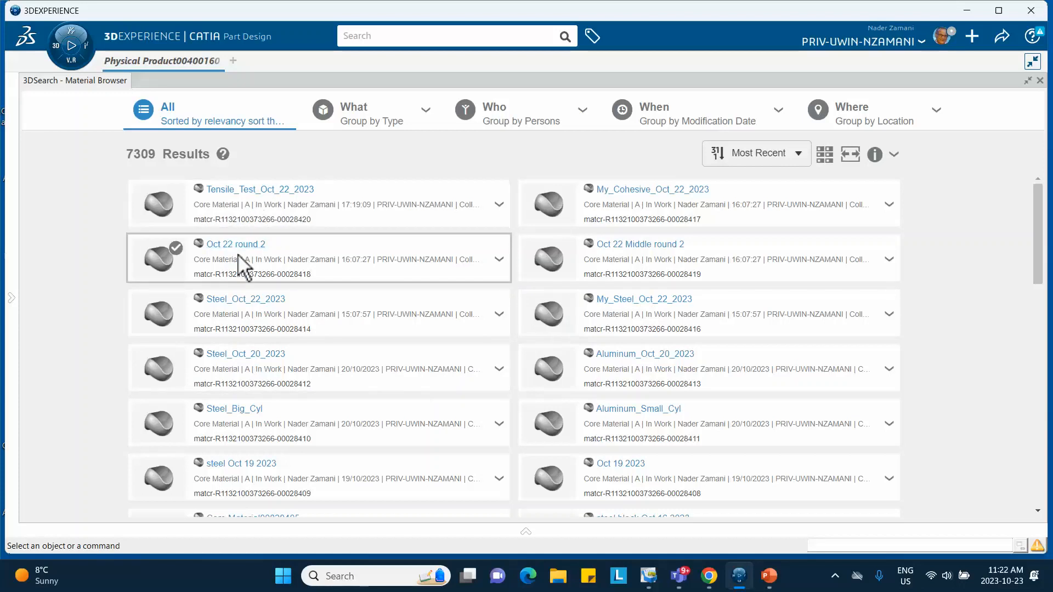
pyautogui.moveTo(270, 267)
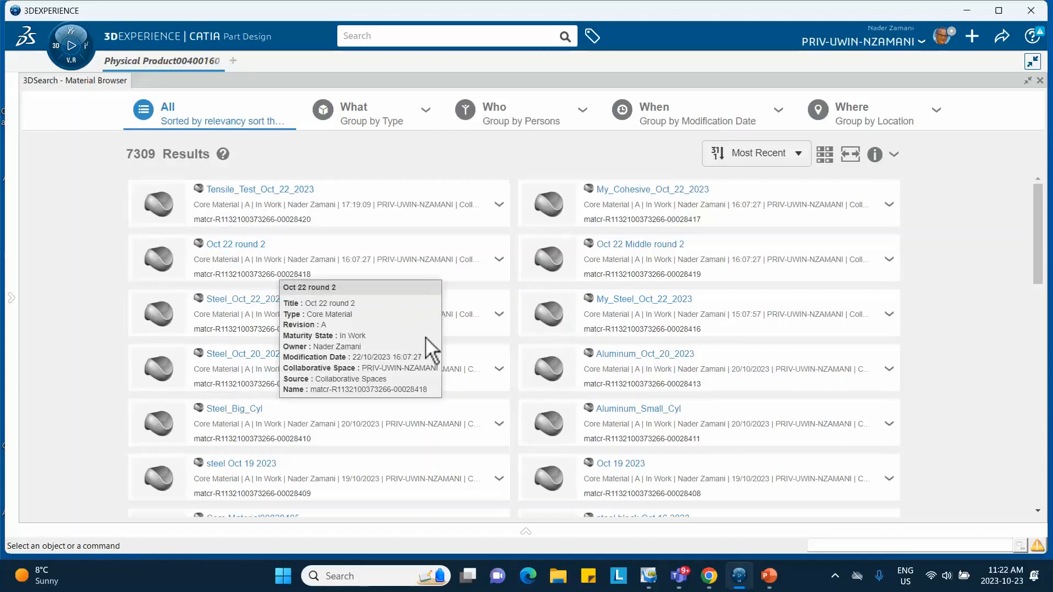
pyautogui.click(1040, 80)
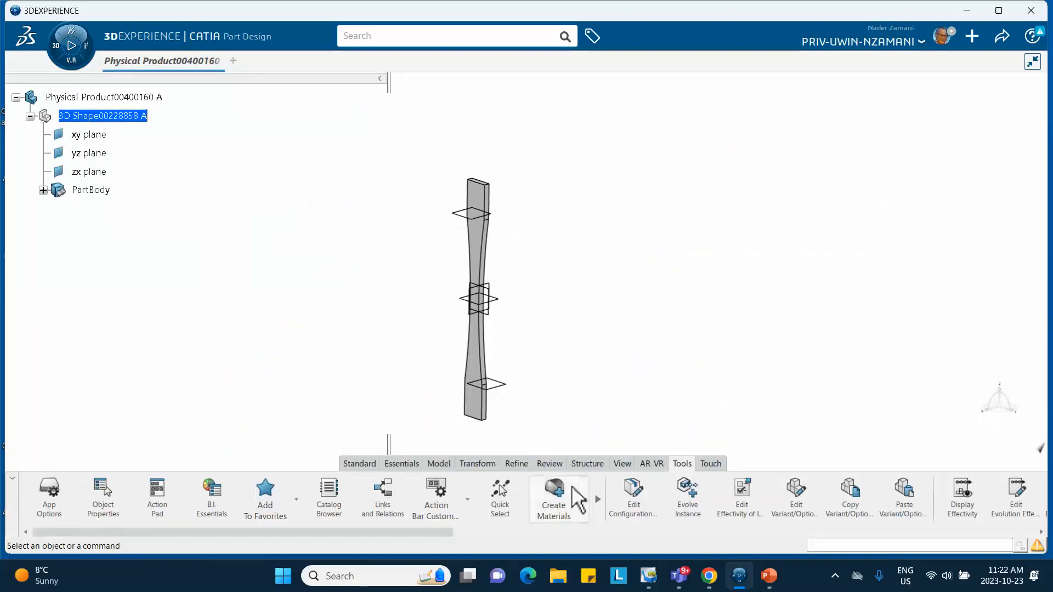
# Step: Apply the Tensile Sample Oct 23 2023 core material to the root physical product and close the material browser
pyautogui.click(585, 500)
pyautogui.click(583, 356)
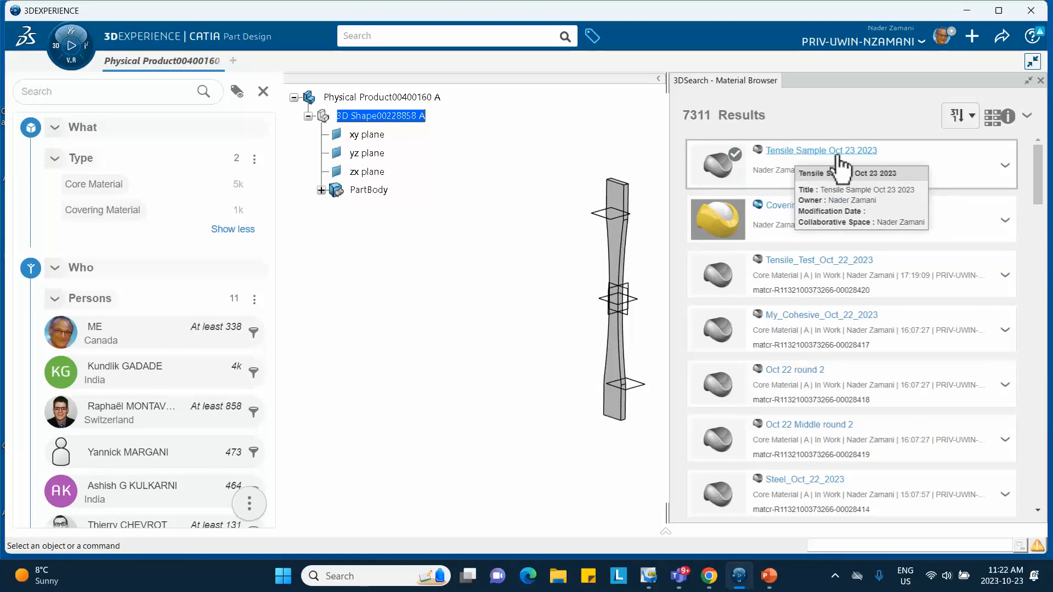
pyautogui.click(1005, 165)
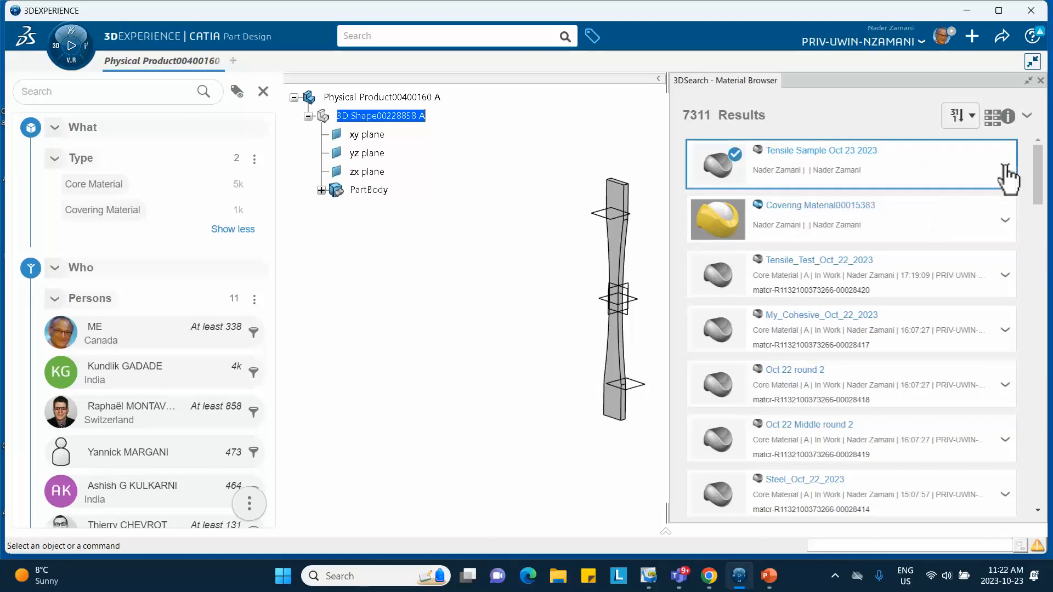
pyautogui.click(1005, 166)
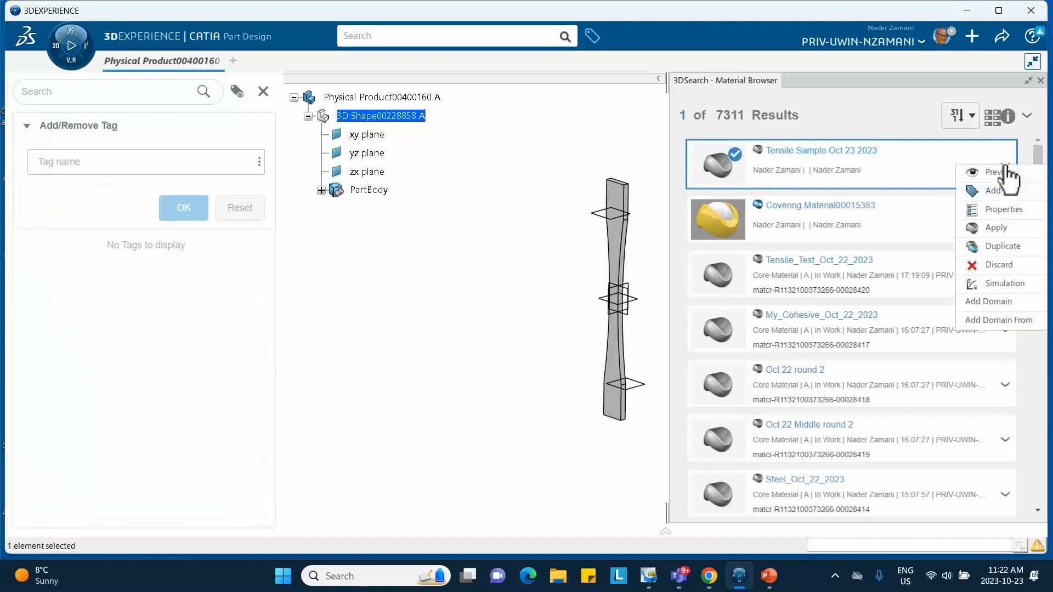
pyautogui.click(997, 227)
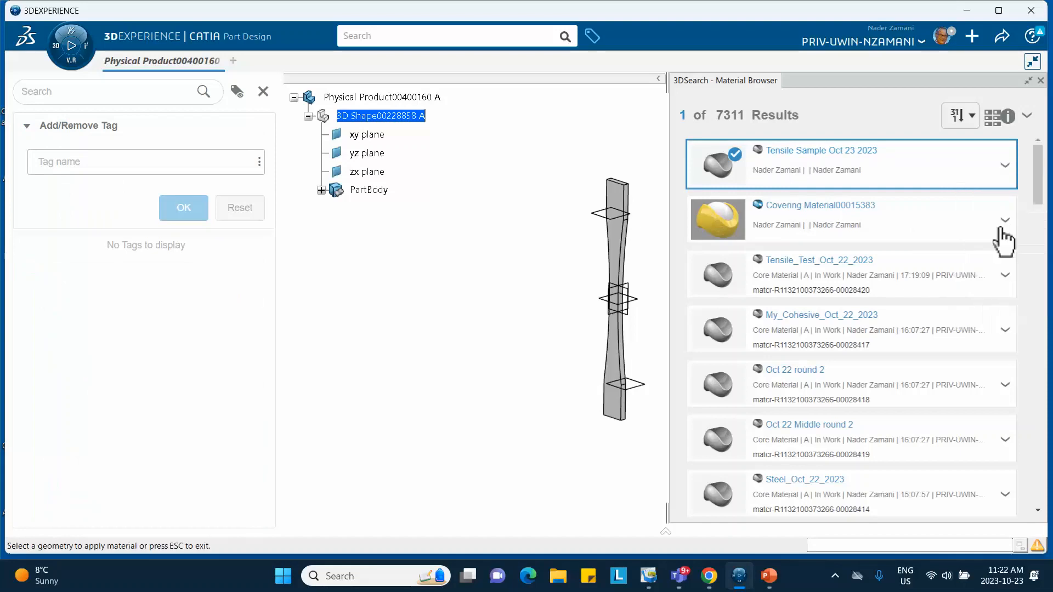
pyautogui.click(354, 97)
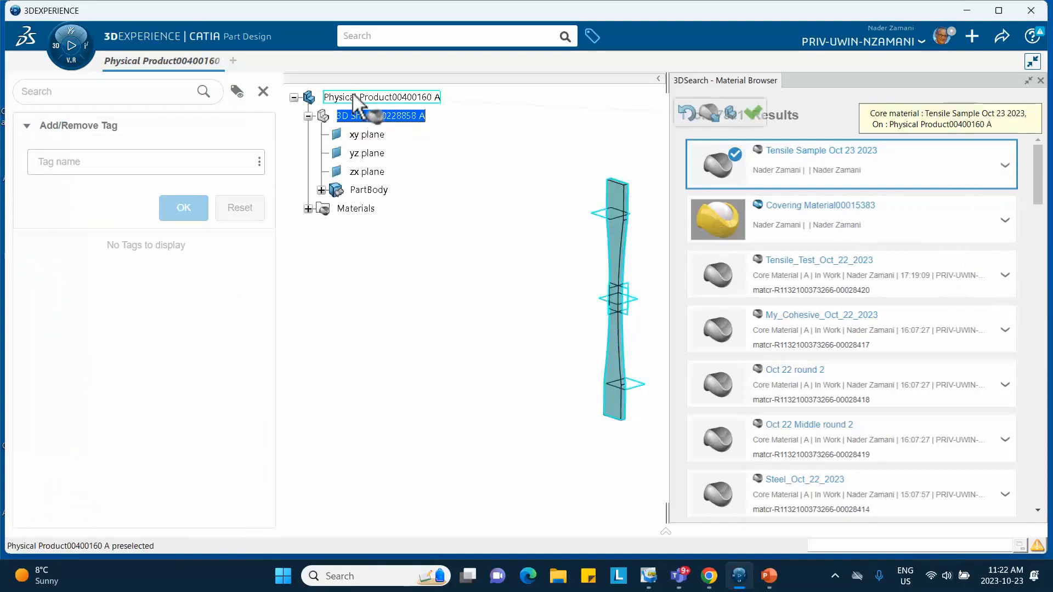
pyautogui.click(752, 116)
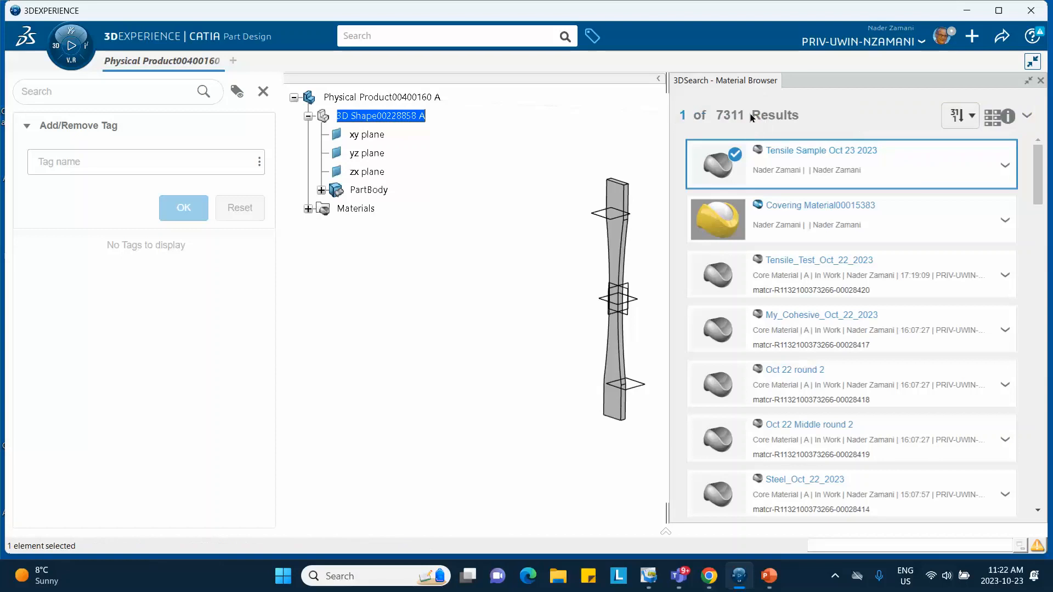
pyautogui.click(1040, 80)
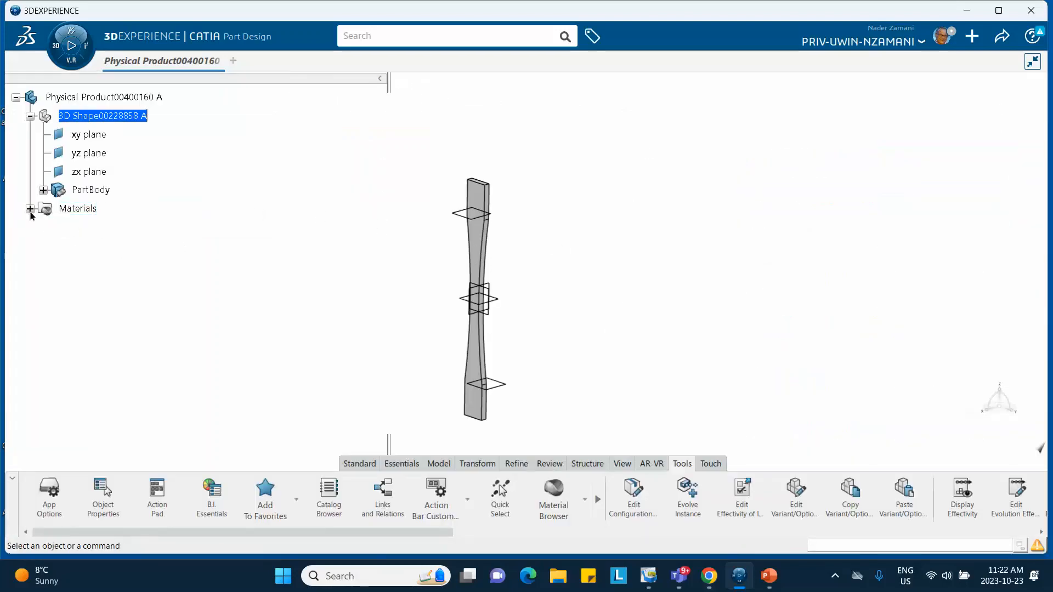
# Step: Open the applied material's simulation domain definition and add a structural density of 7800 kg_m3
pyautogui.click(31, 209)
pyautogui.click(44, 228)
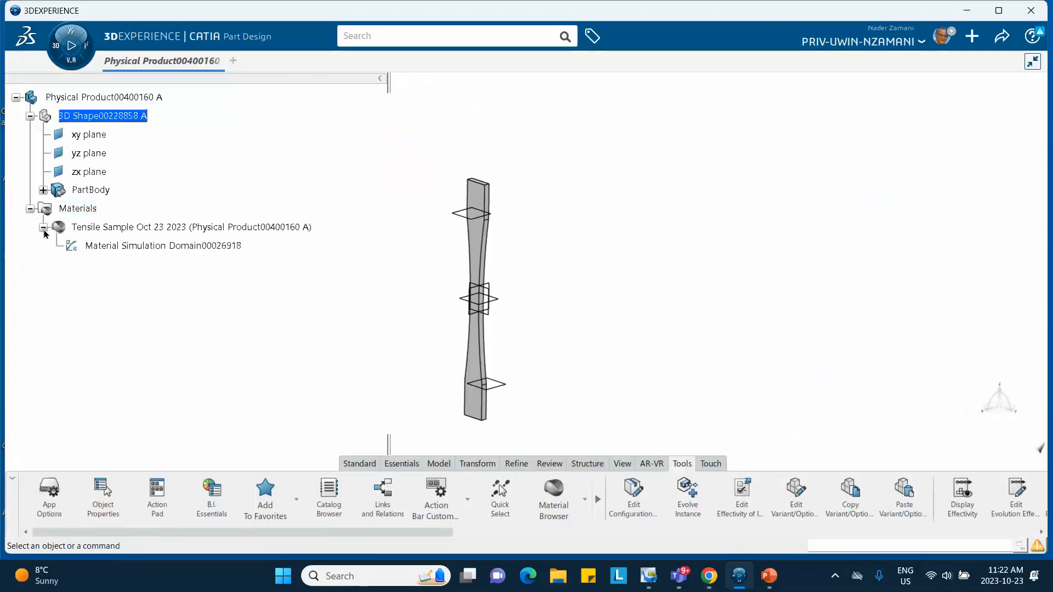
pyautogui.click(120, 246)
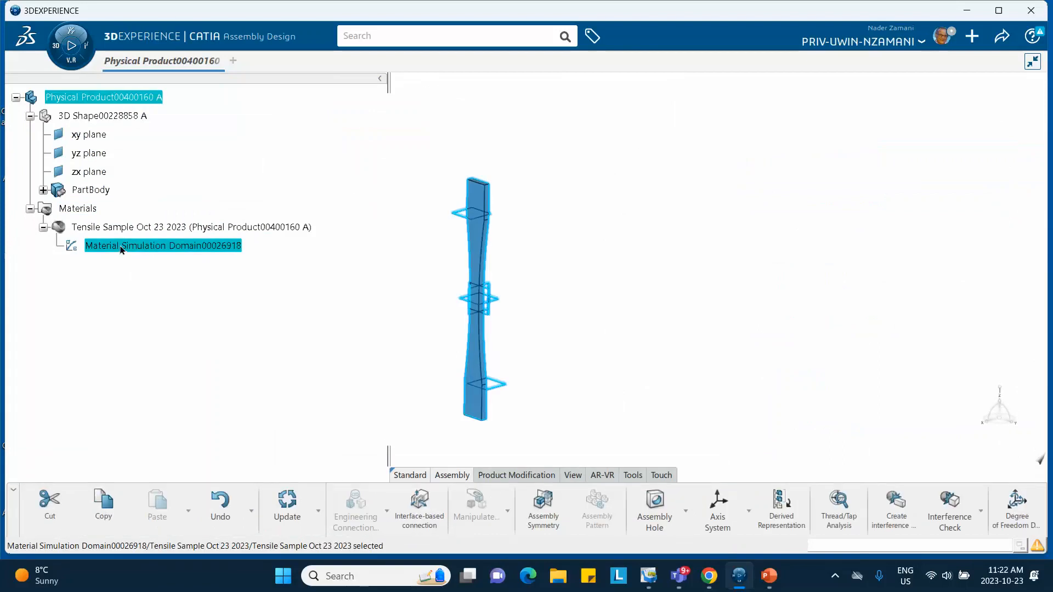
pyautogui.doubleClick(120, 246)
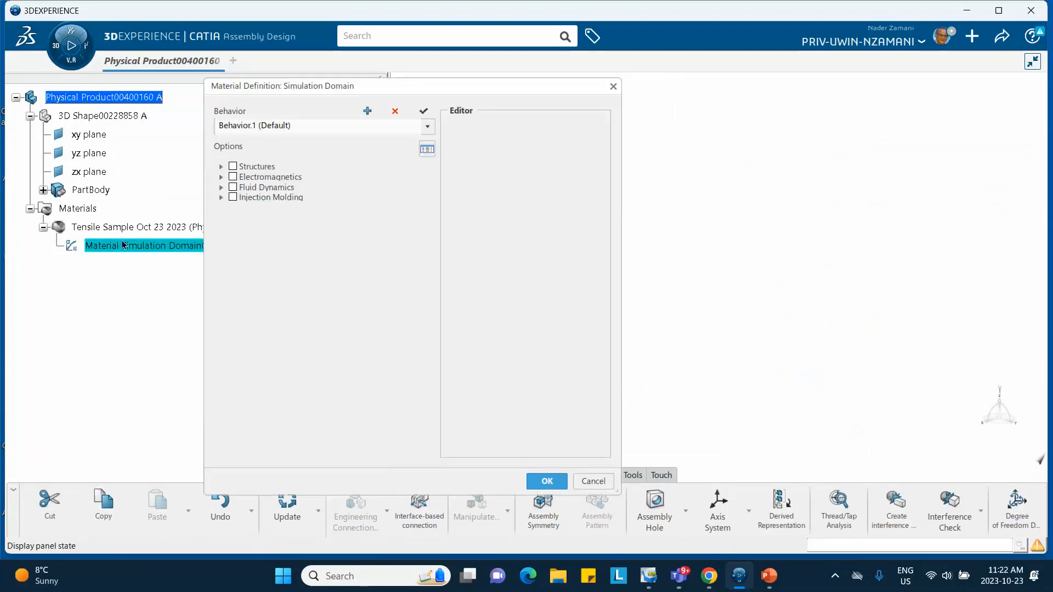
pyautogui.click(222, 167)
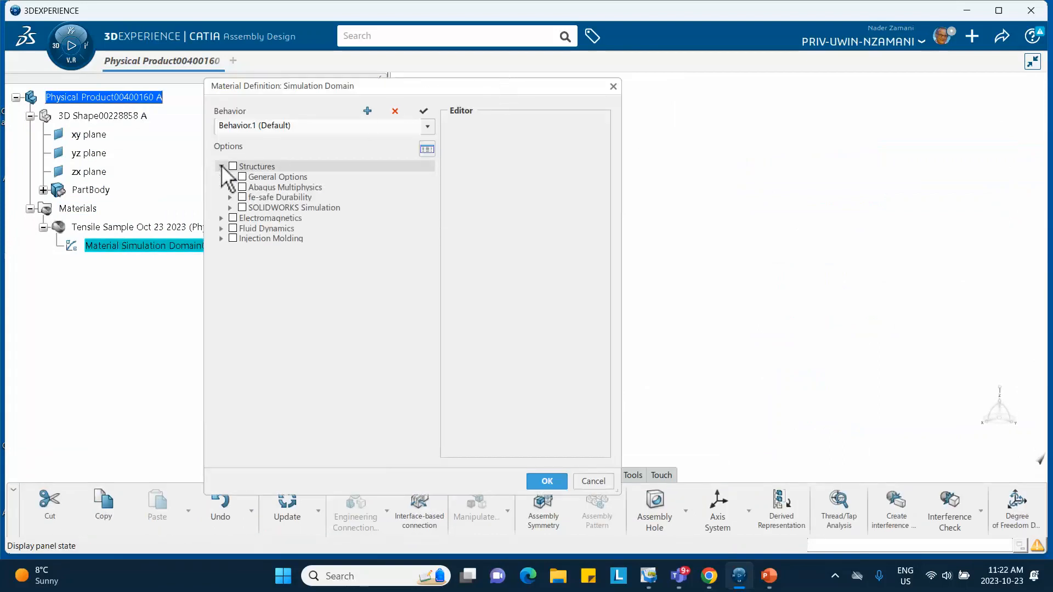
pyautogui.click(230, 177)
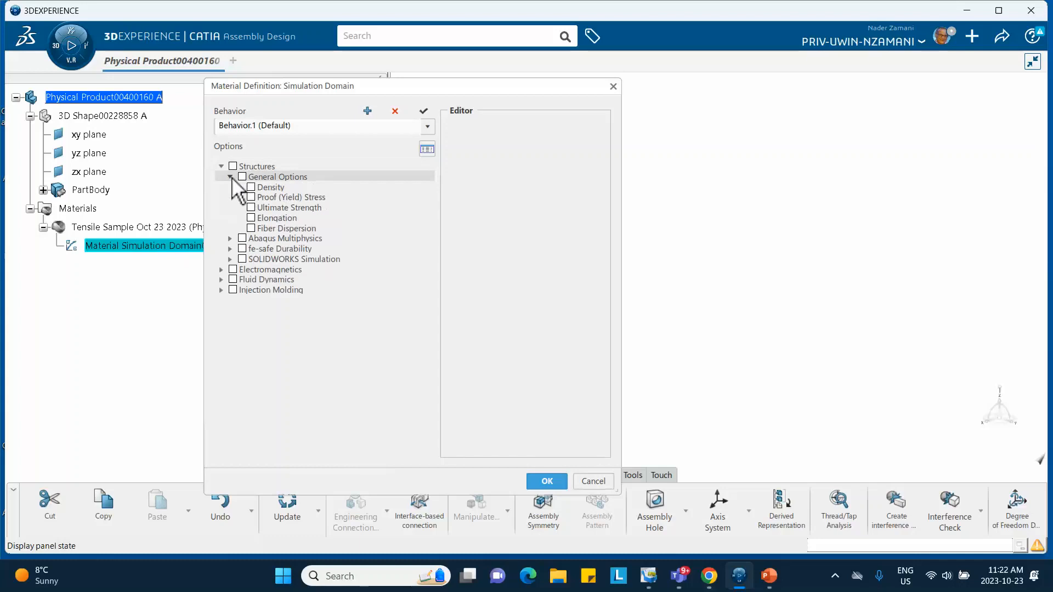
pyautogui.click(249, 187)
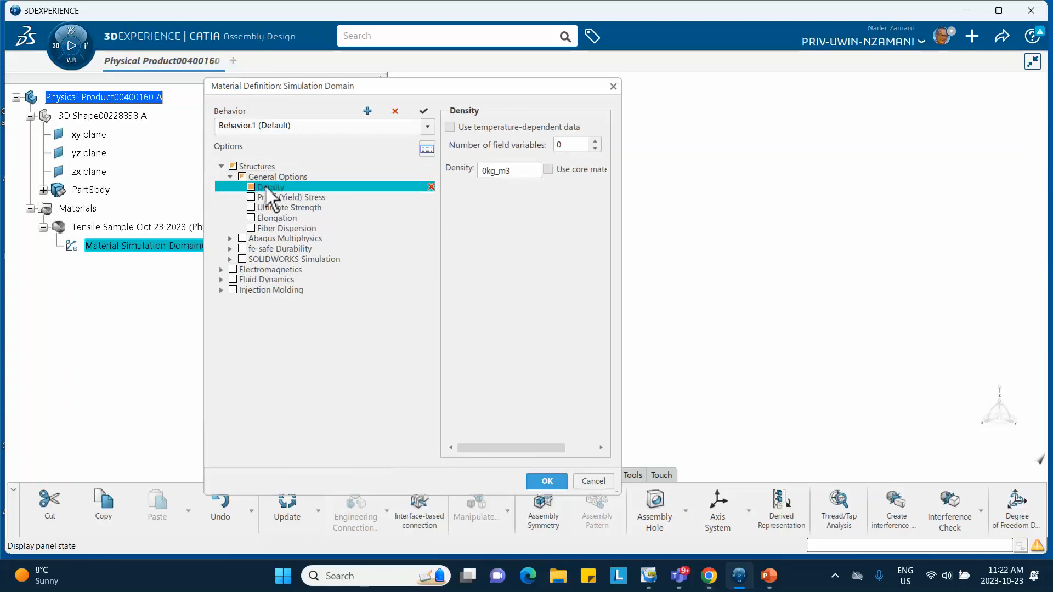
pyautogui.click(487, 170)
pyautogui.press('BackSpace')
pyautogui.write('780')
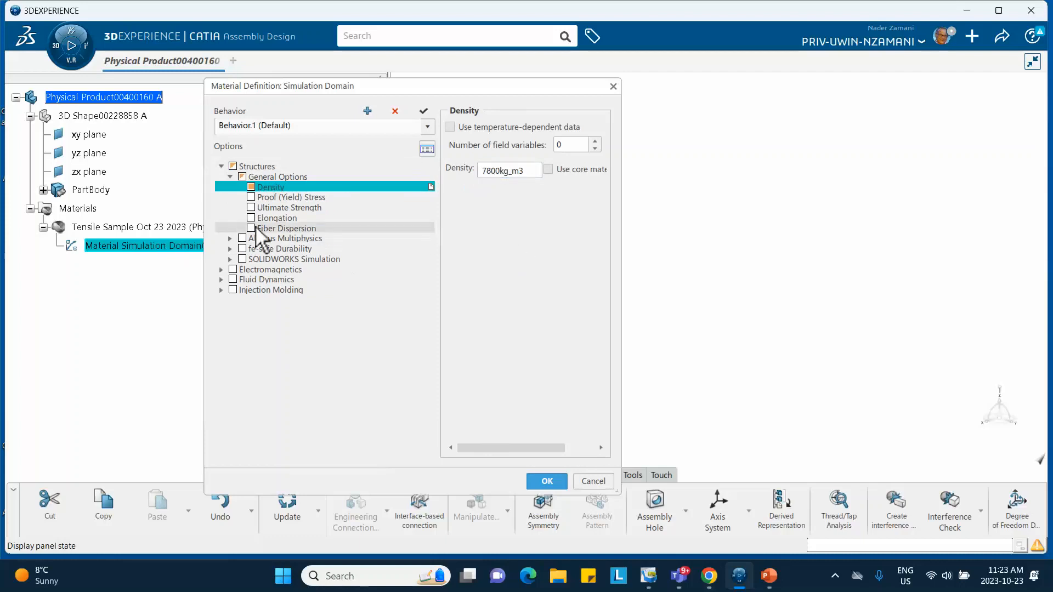
# Step: Add isotropic elasticity under Abaqus Multiphysics with a Young's modulus of 200000 MPa and a Poisson's ratio of 0.3
pyautogui.click(230, 238)
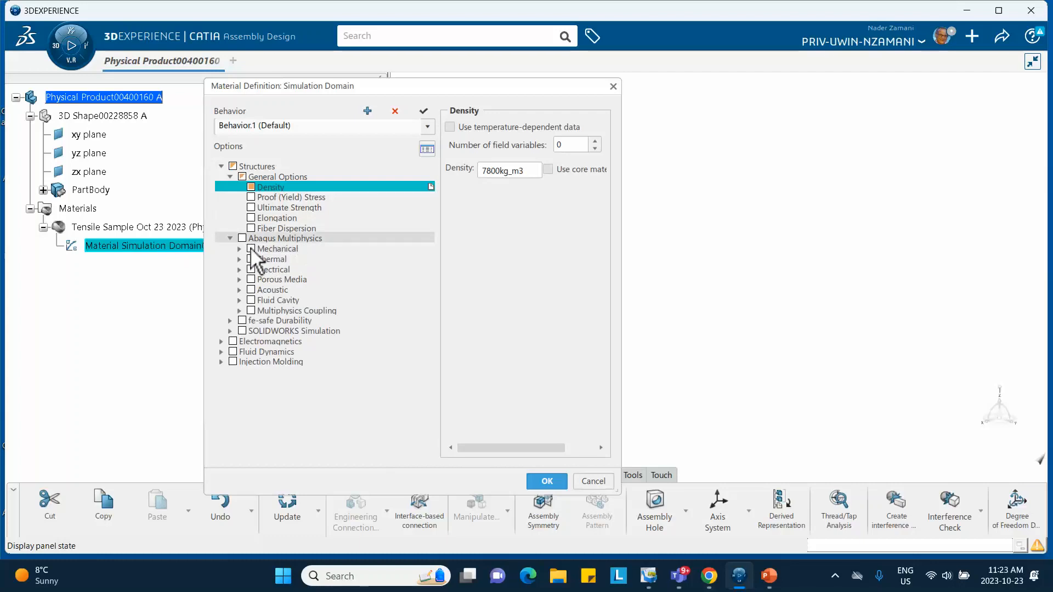
pyautogui.click(239, 249)
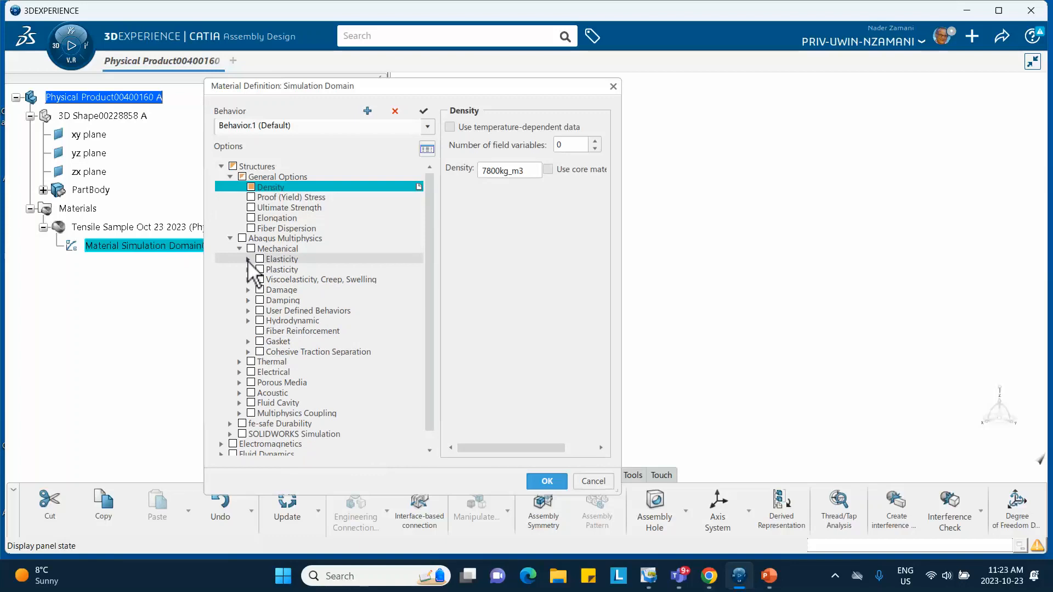
pyautogui.click(247, 259)
pyautogui.click(270, 270)
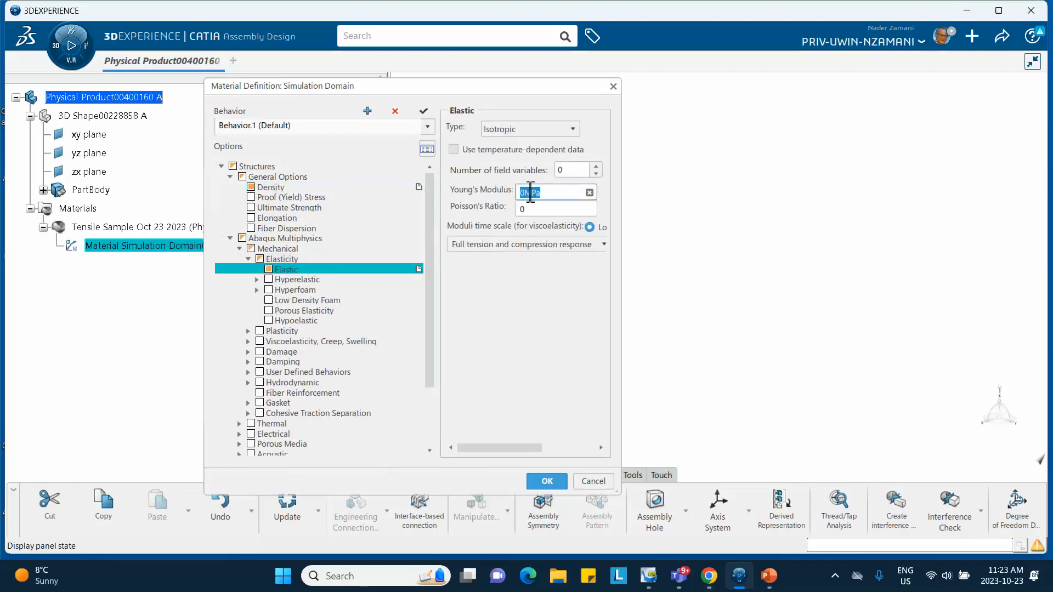
pyautogui.write('20000')
pyautogui.click(554, 213)
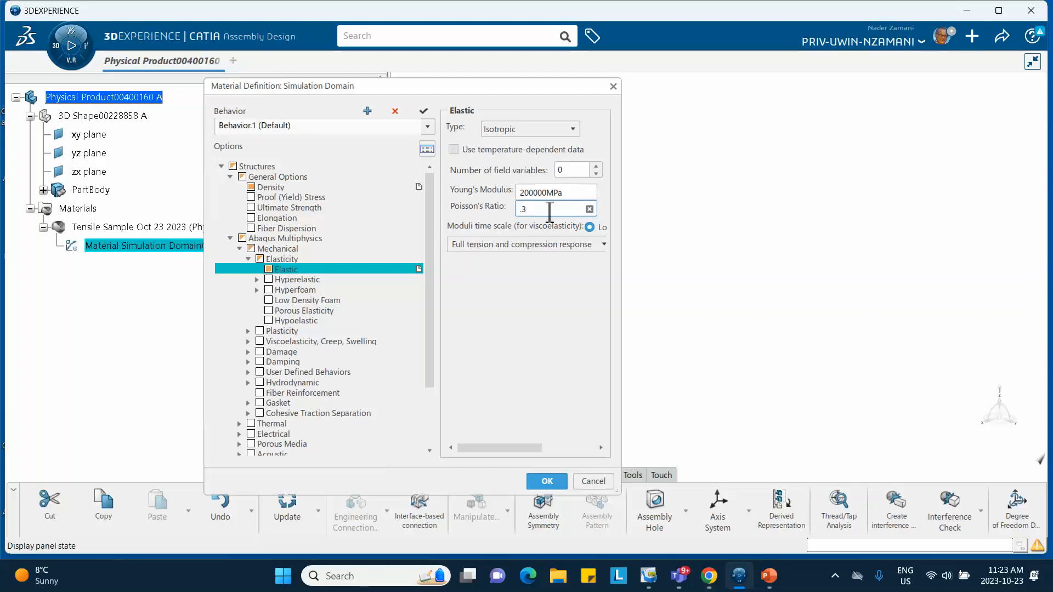
pyautogui.press('Return')
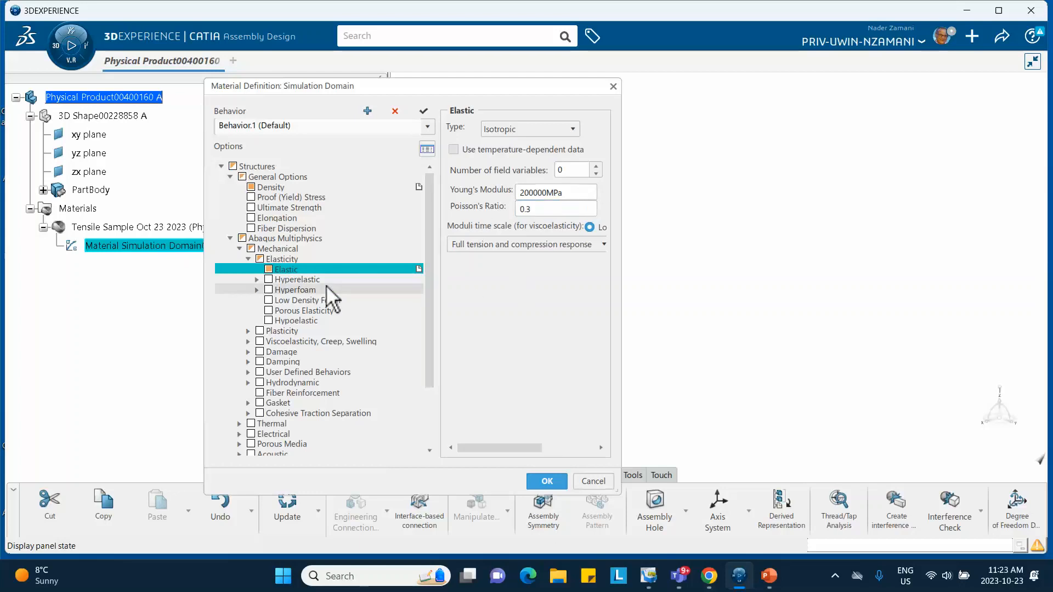
# Step: Add the Plastic option under Metal Plasticity, widen the material definition dialog, and open the first yield stress cell for editing
pyautogui.scroll(-1, 329, 294)
pyautogui.scroll(-1, 324, 296)
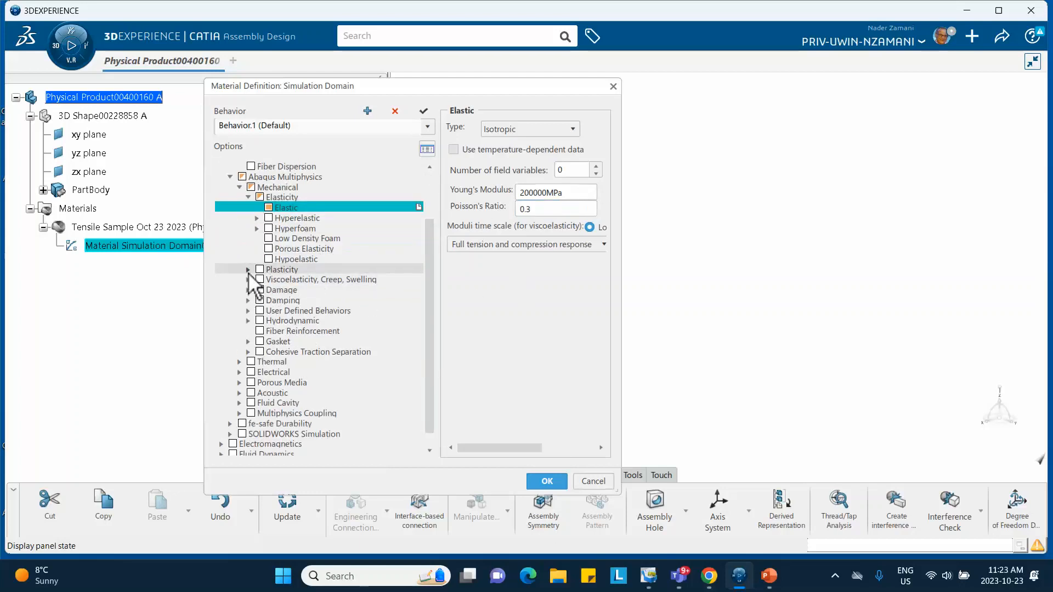
pyautogui.click(249, 270)
pyautogui.click(257, 279)
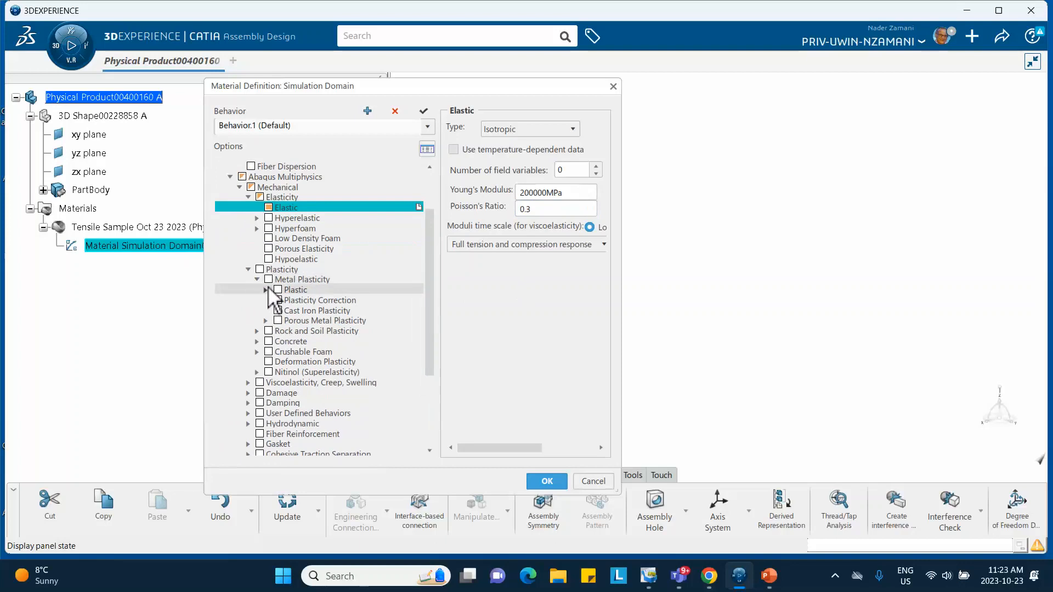
pyautogui.click(278, 290)
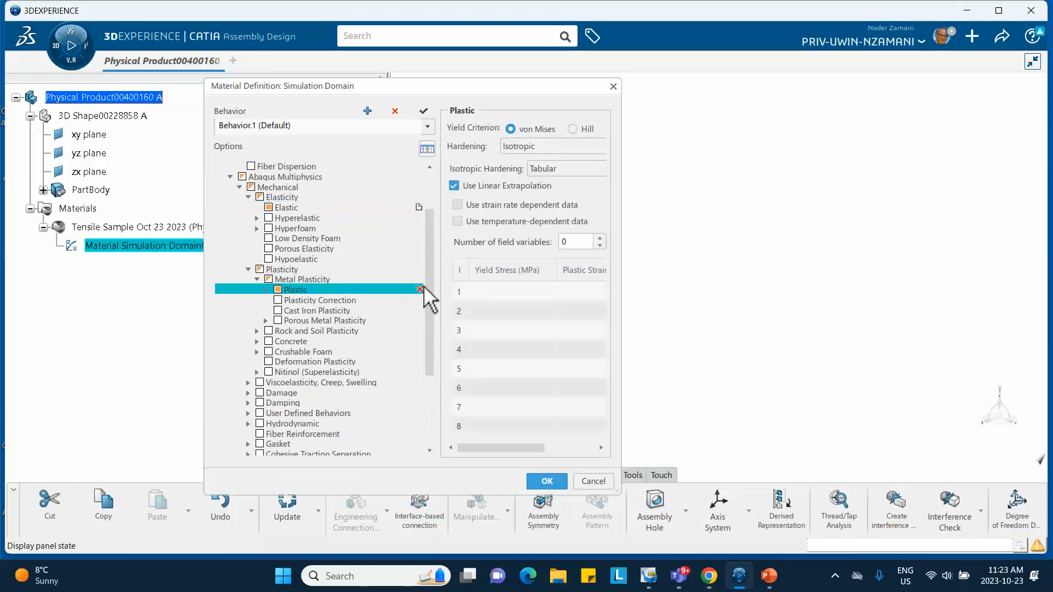
pyautogui.moveTo(625, 241); pyautogui.dragTo(795, 240)
pyautogui.click(510, 291)
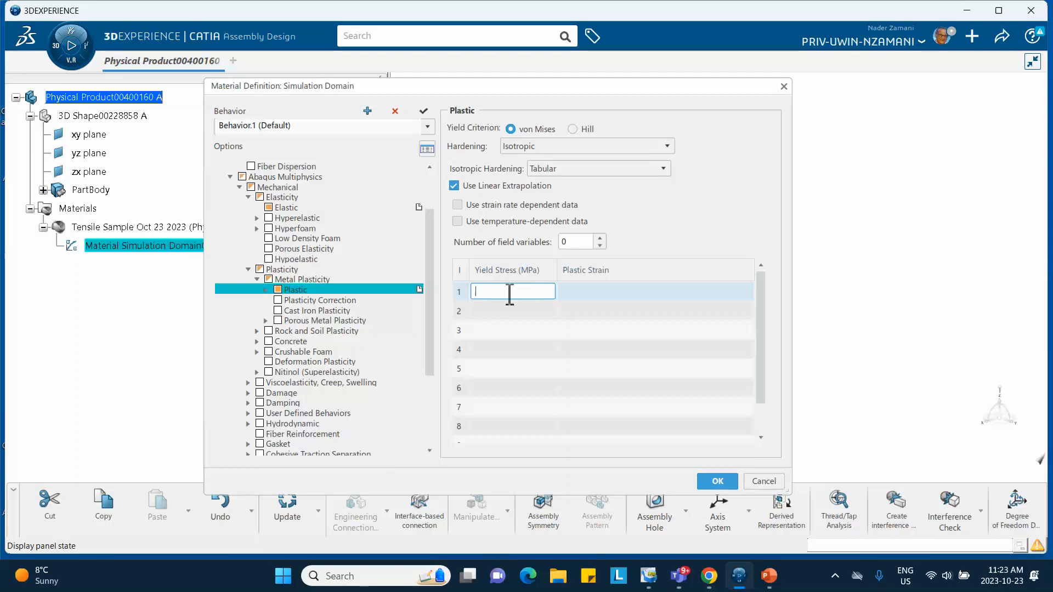
# Step: Consult the plasticity data on slide 2 in PowerPoint, return to 3DEXPERIENCE, and enter 300 MPa yield stress at 0 plastic strain
pyautogui.click(768, 576)
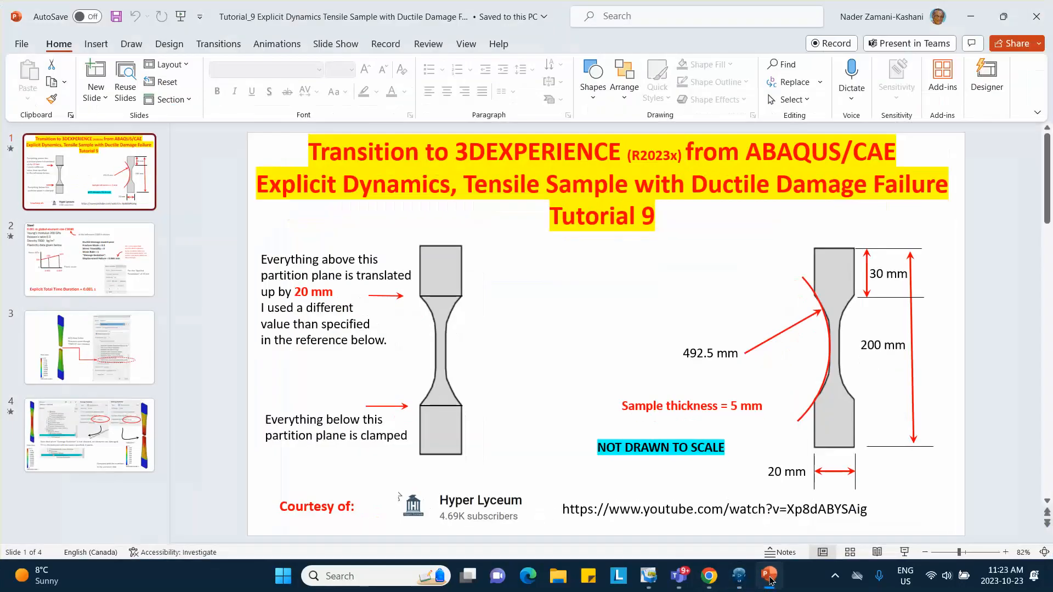
pyautogui.click(89, 260)
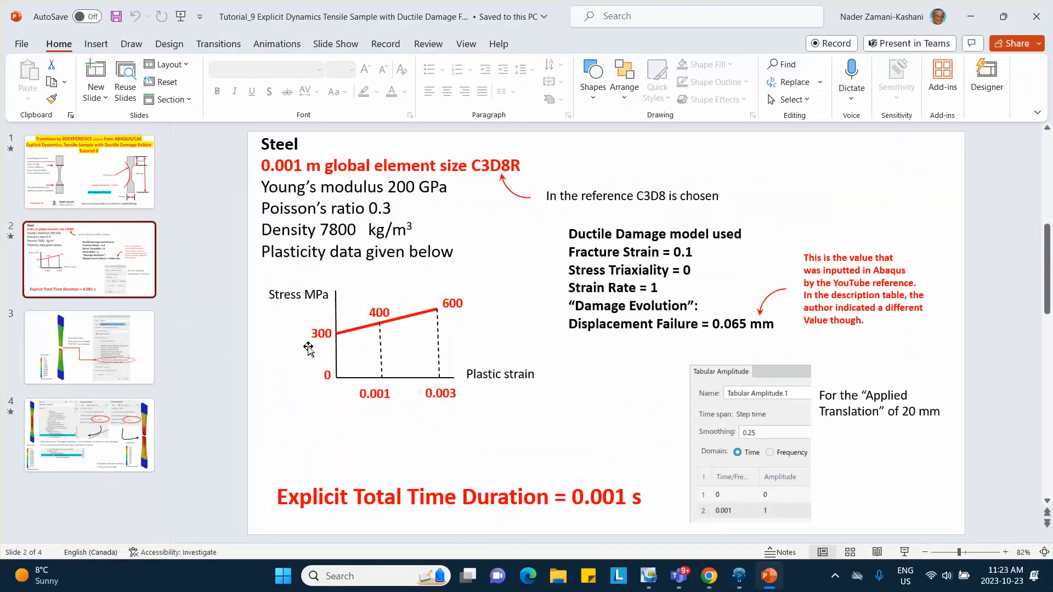
pyautogui.click(972, 16)
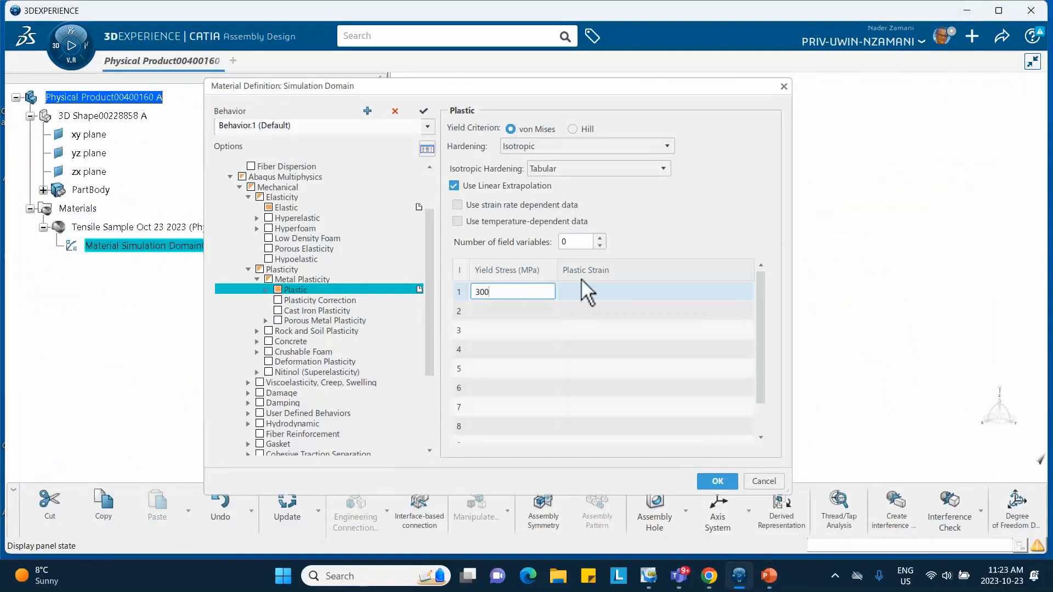
pyautogui.click(586, 292)
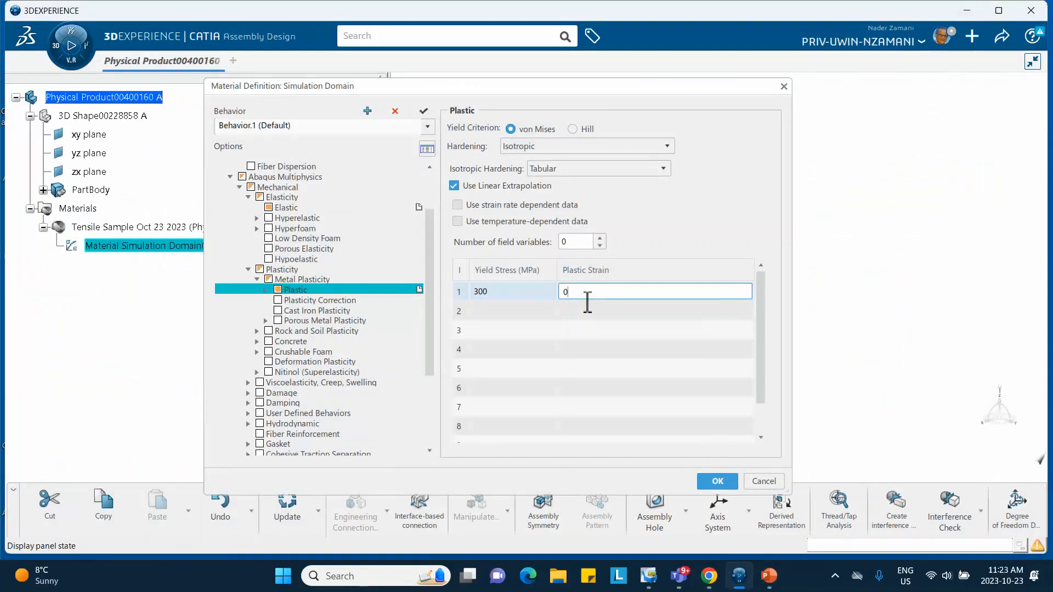
# Step: Complete the plastic hardening table with 400 MPa at 0.001 strain and 600 MPa at 0.003 strain
pyautogui.click(500, 310)
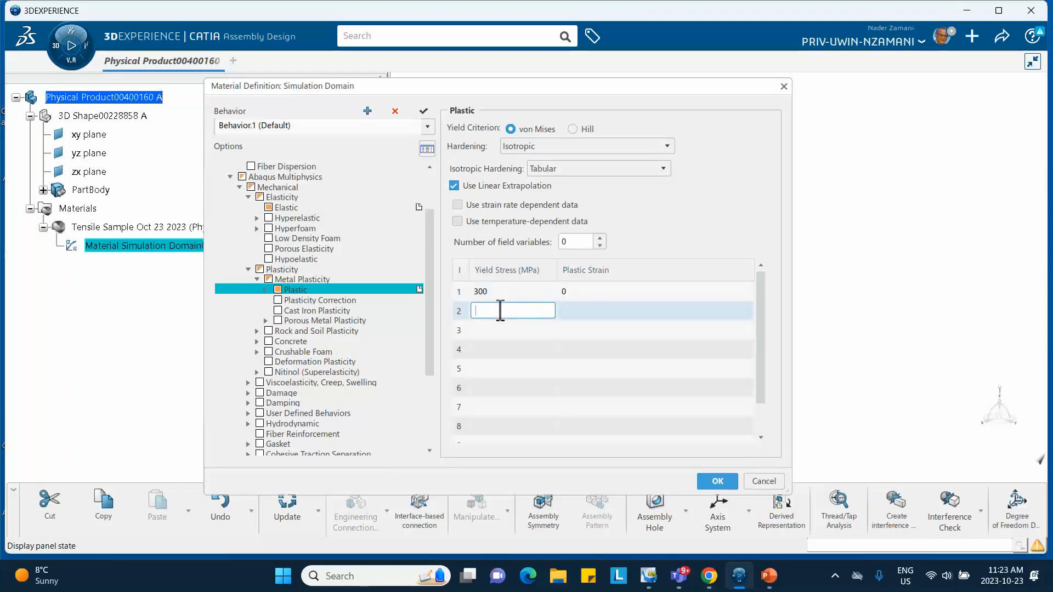
pyautogui.write('00')
pyautogui.click(583, 312)
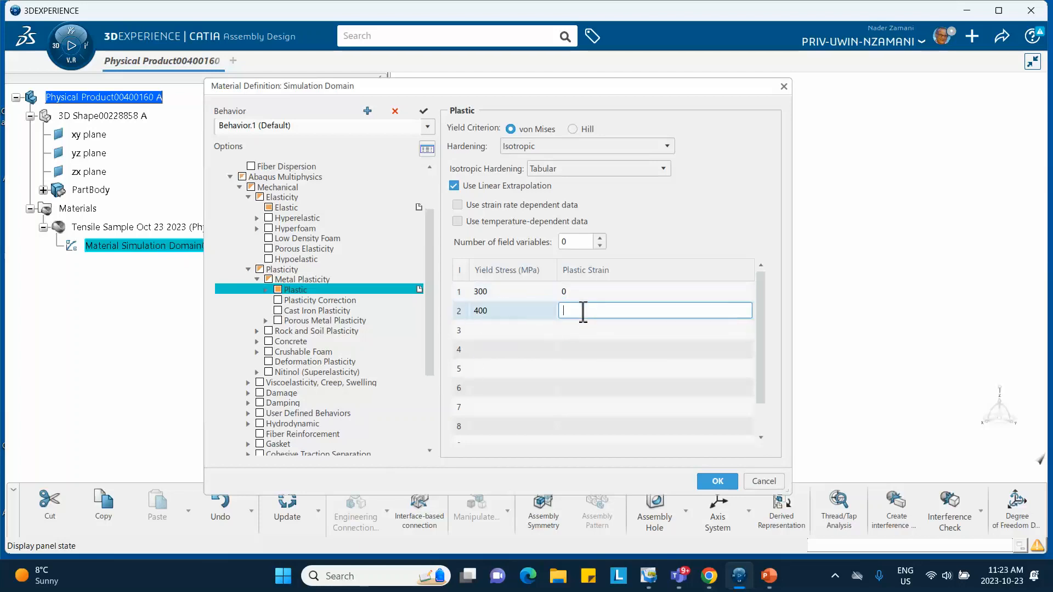
pyautogui.write('0.001')
pyautogui.click(501, 330)
pyautogui.write('600')
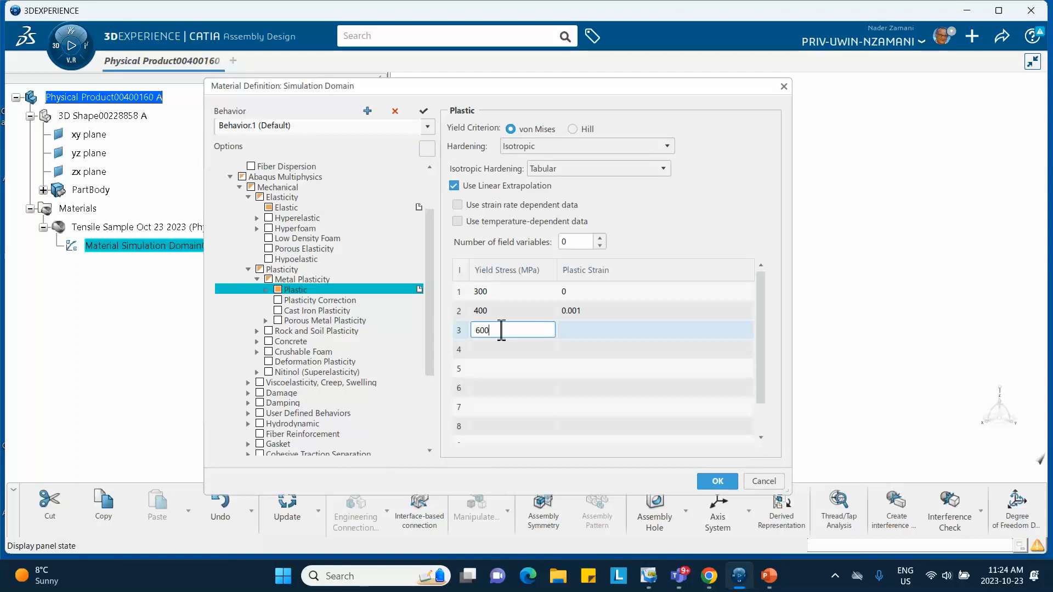
pyautogui.click(586, 332)
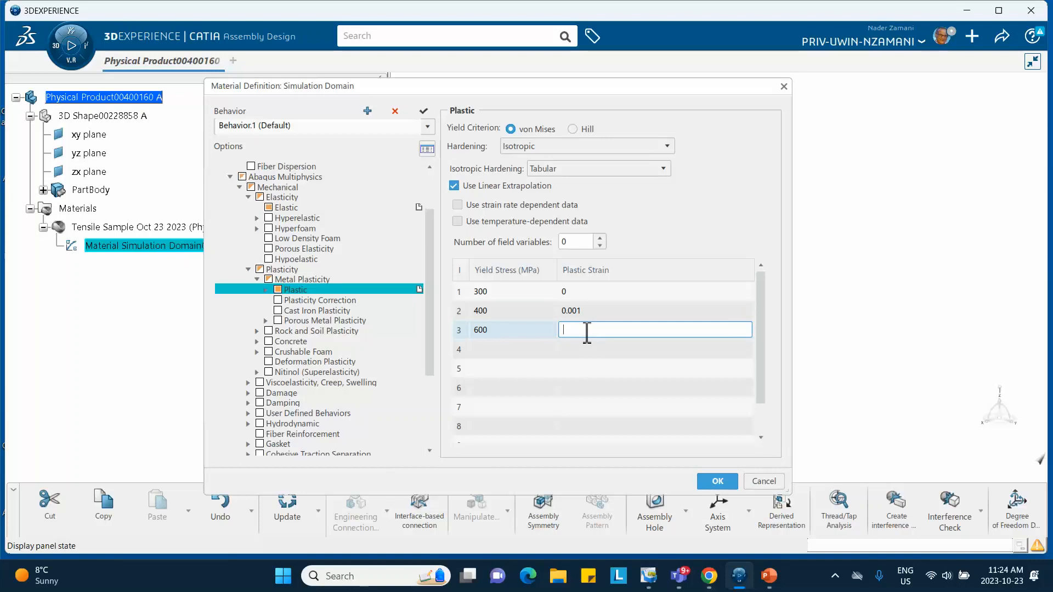
pyautogui.write('0.003')
pyautogui.click(829, 298)
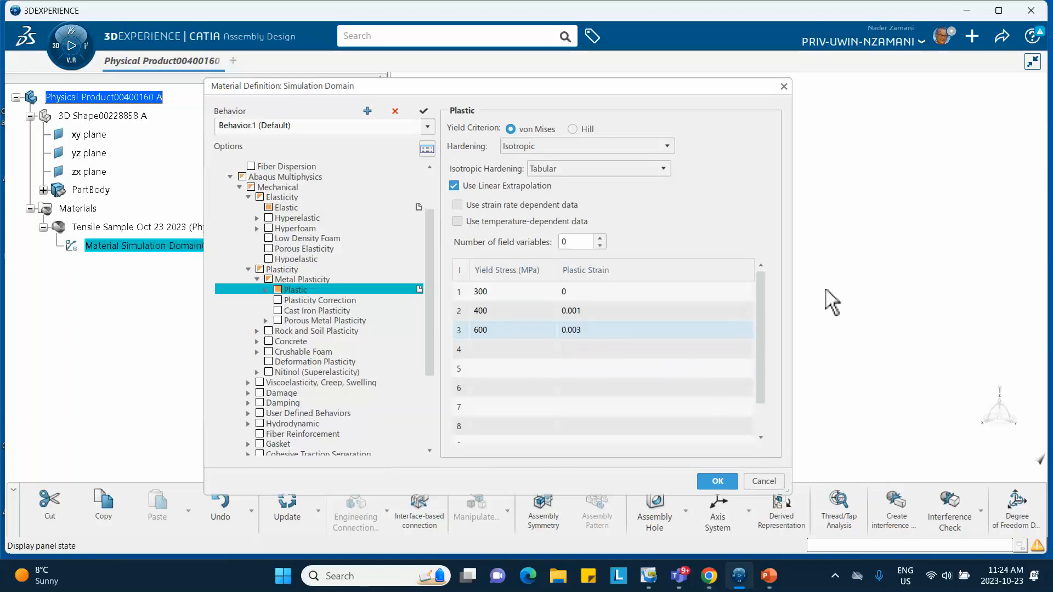
# Step: Add the Ductile Damage option under Damage, Ductile Metals to the material behavior
pyautogui.scroll(-4, 373, 317)
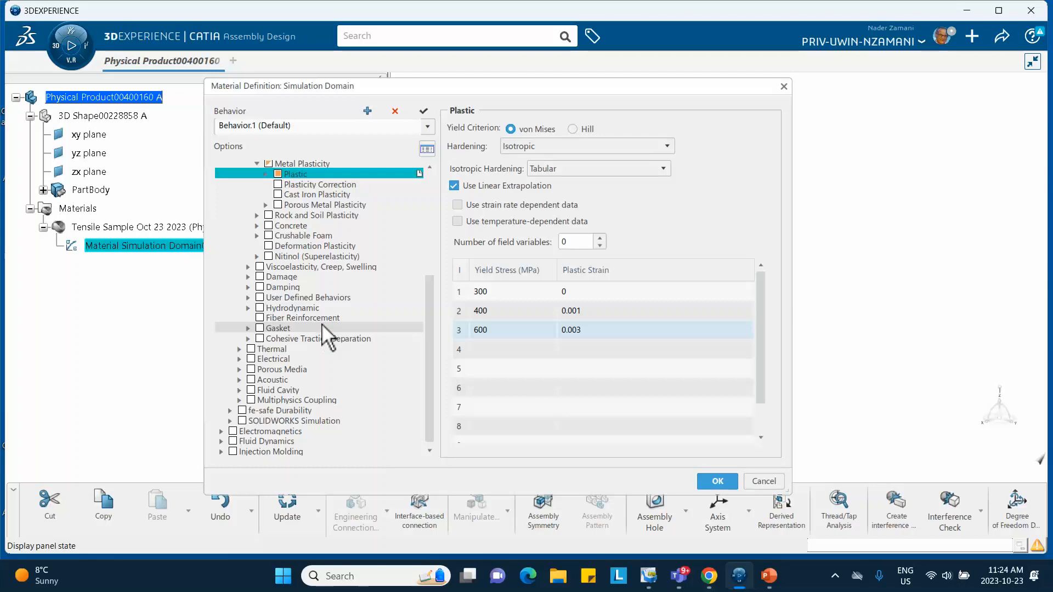
pyautogui.click(248, 276)
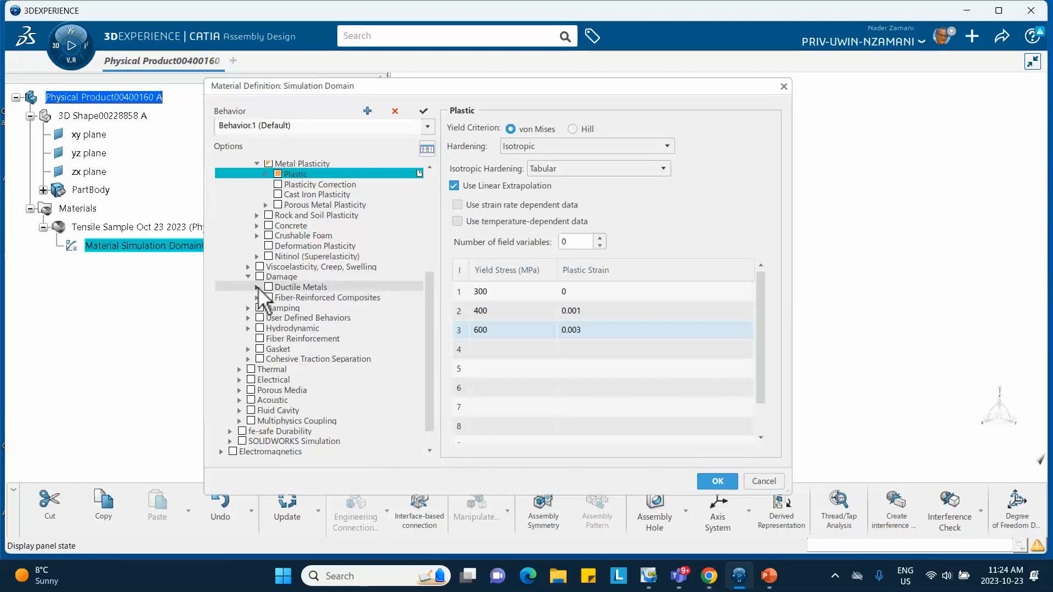
pyautogui.click(257, 287)
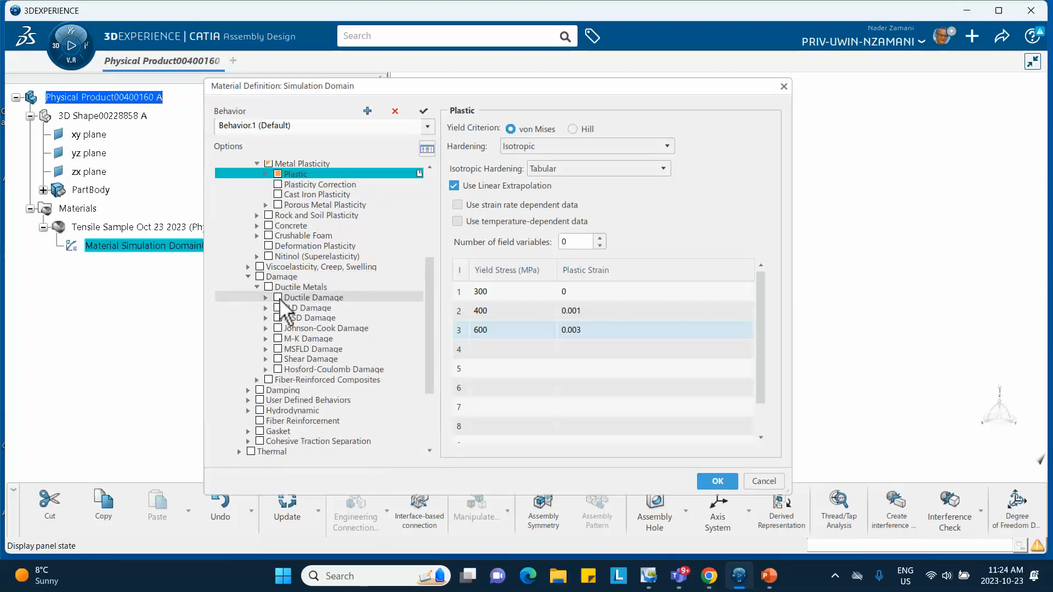
pyautogui.click(278, 298)
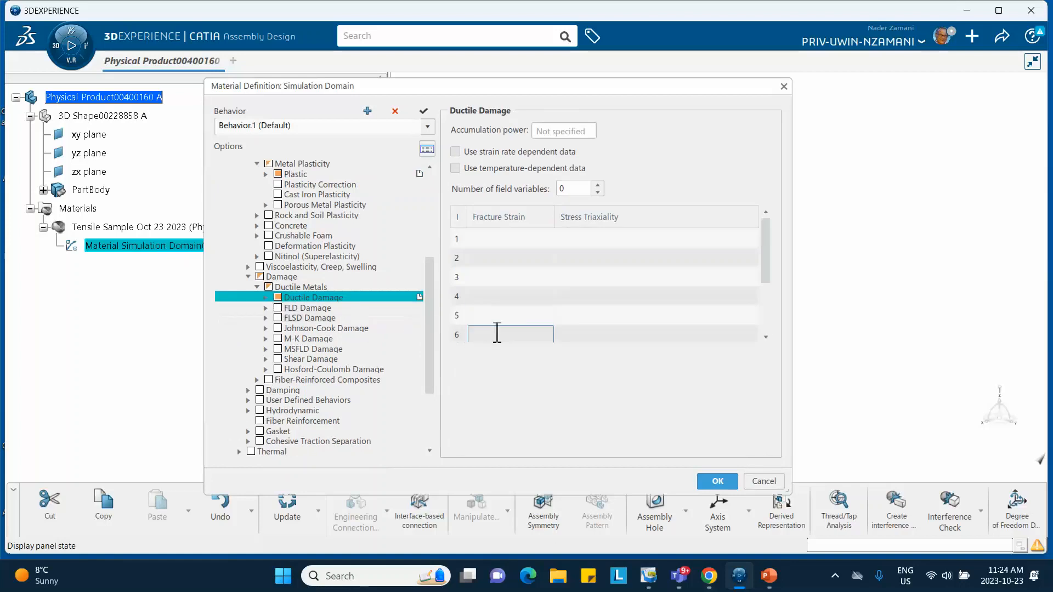
pyautogui.click(562, 274)
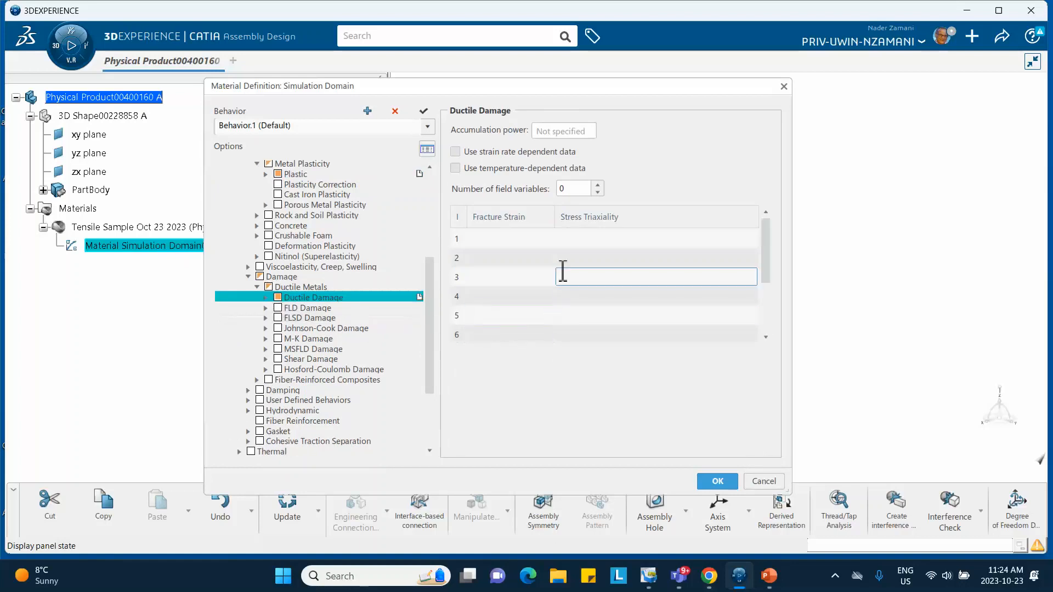
# Step: Check the PowerPoint damage data, enable strain rate dependent data, and enter fracture strain 0.1, stress triaxiality 0 and strain rate 1
pyautogui.click(768, 576)
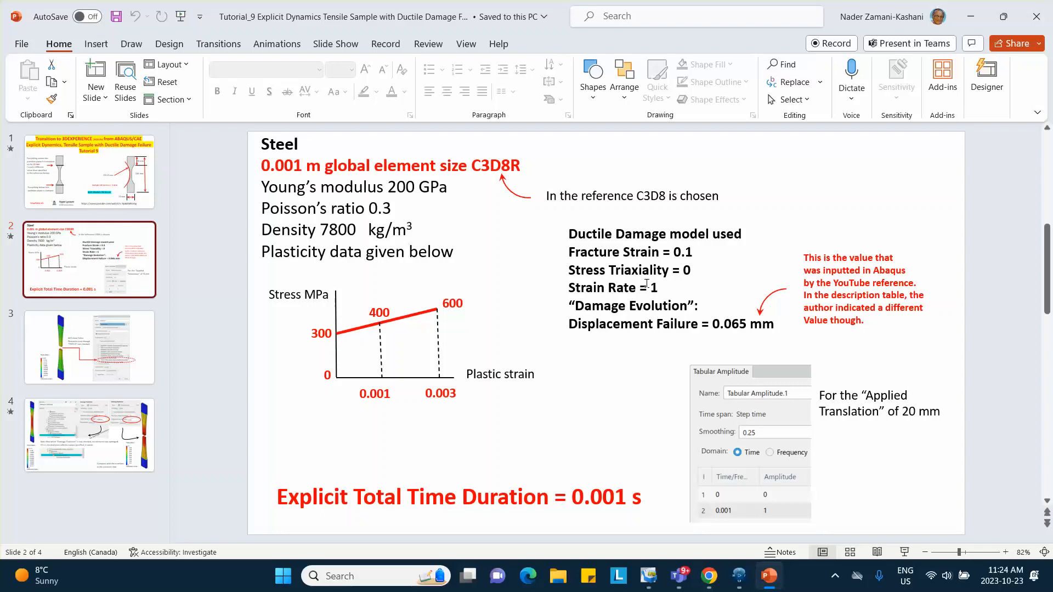
pyautogui.click(969, 17)
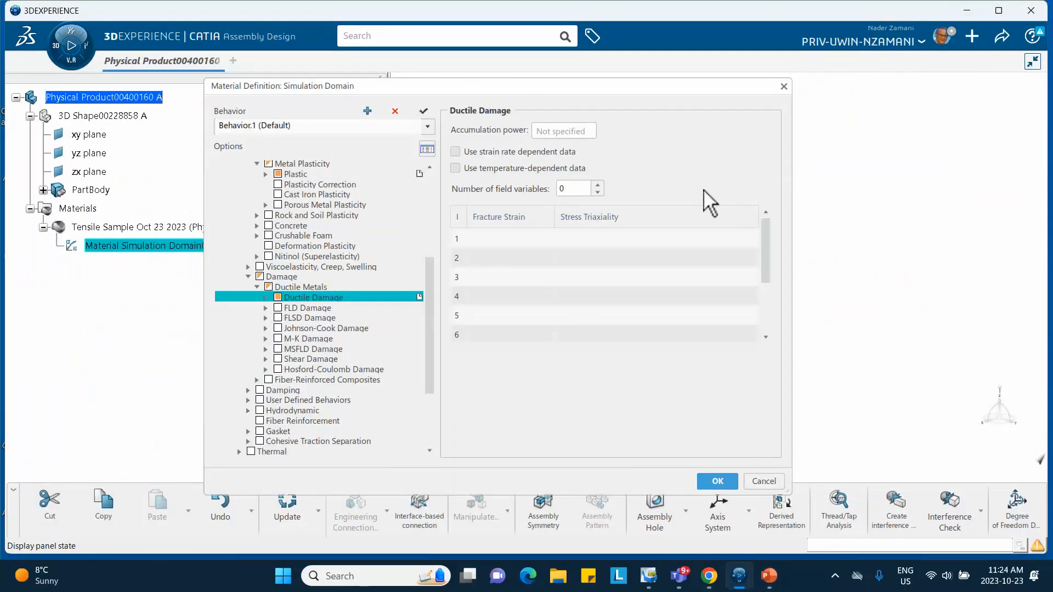
pyautogui.click(455, 153)
pyautogui.click(499, 239)
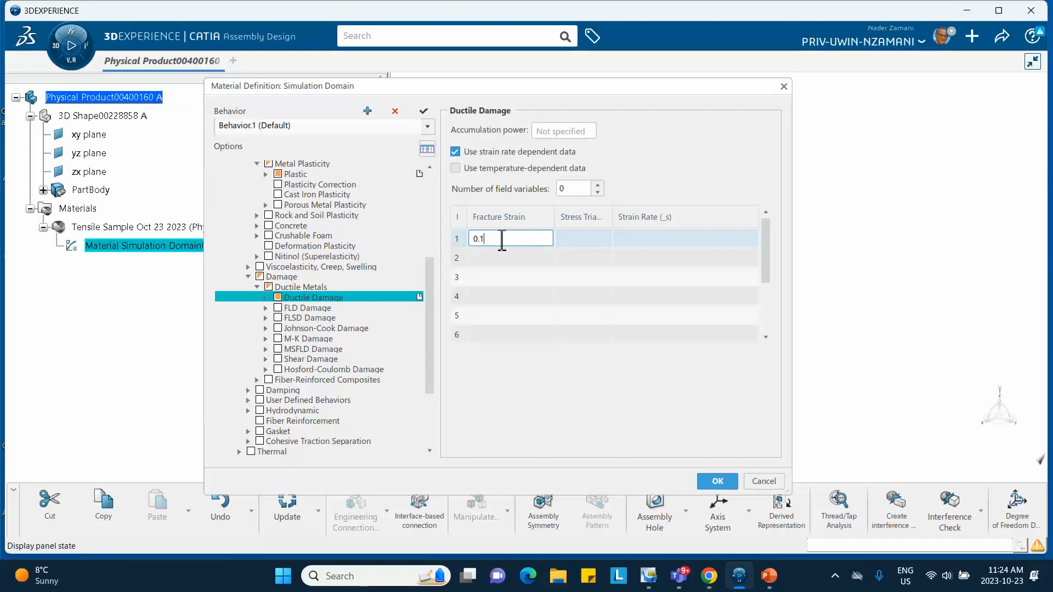
pyautogui.click(585, 239)
pyautogui.write('0')
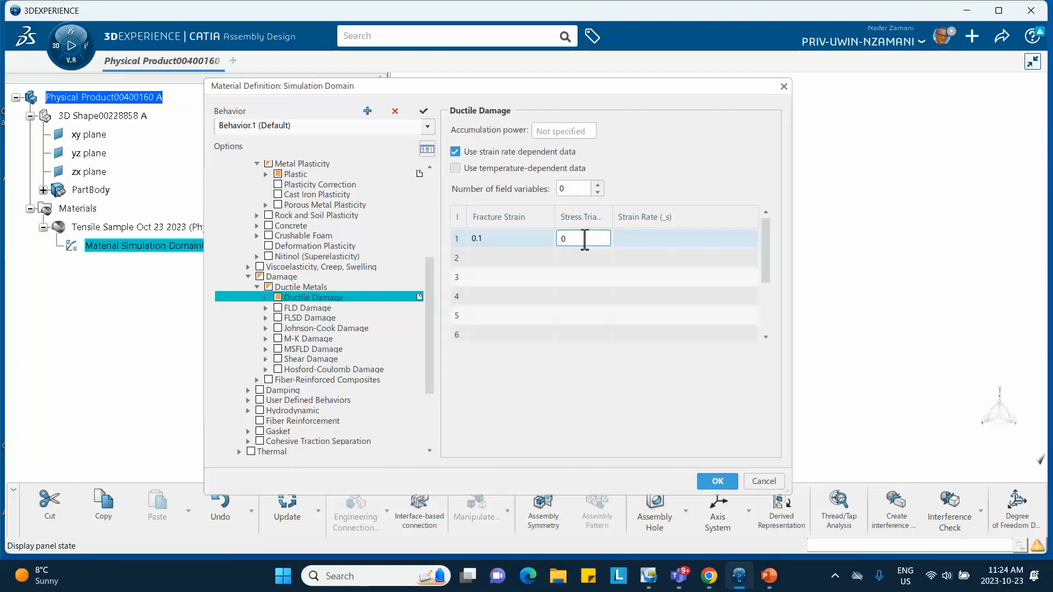
pyautogui.click(641, 240)
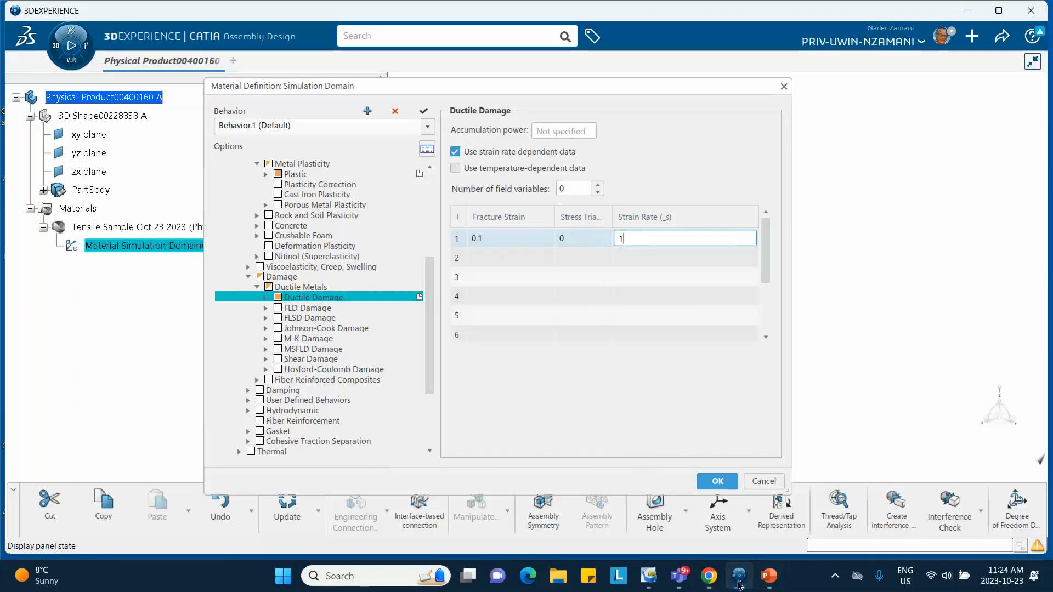
# Step: Add Damage Evolution under Ductile Damage with a displacement at failure of 0.065 mm and accept the material definition
pyautogui.click(773, 578)
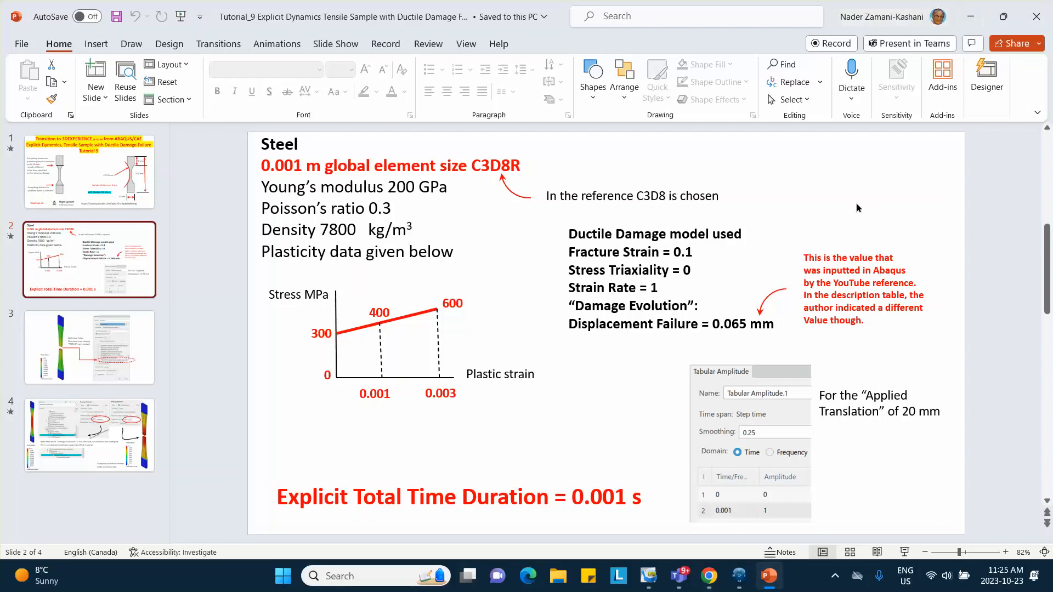
pyautogui.click(735, 575)
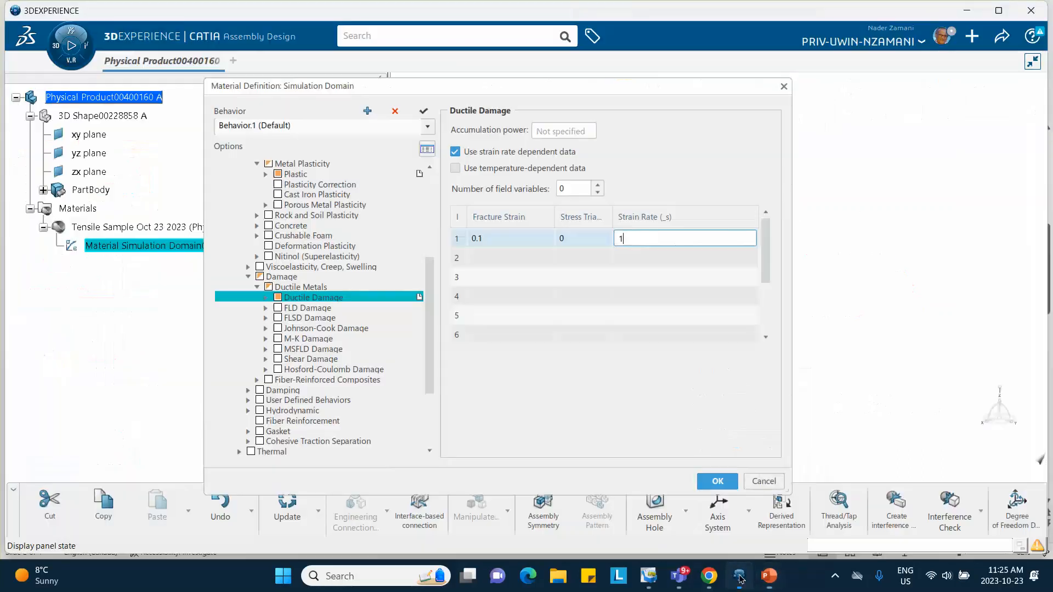
pyautogui.click(266, 297)
pyautogui.click(328, 308)
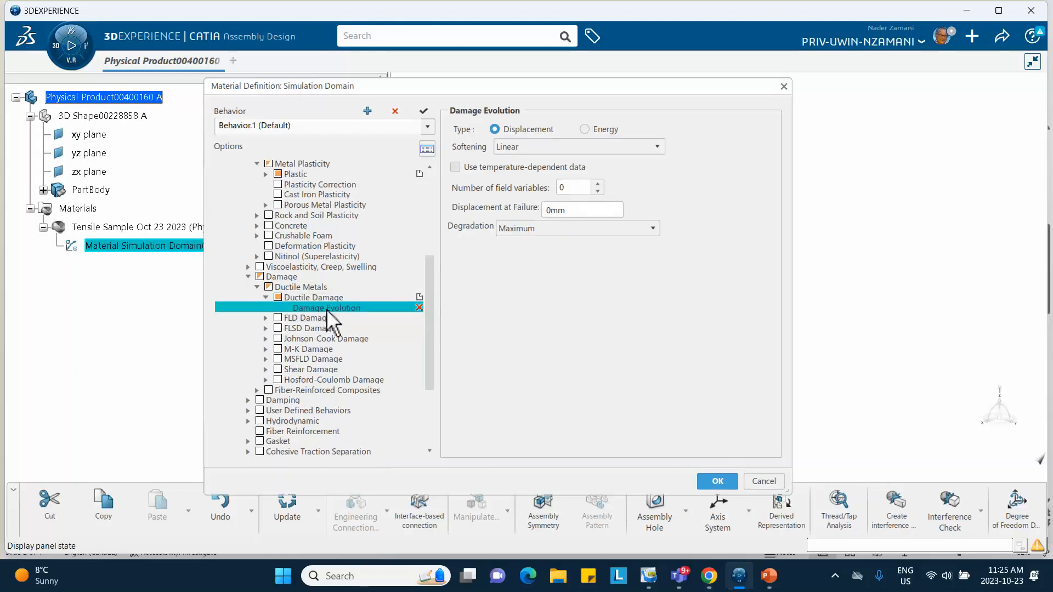
pyautogui.doubleClick(549, 210)
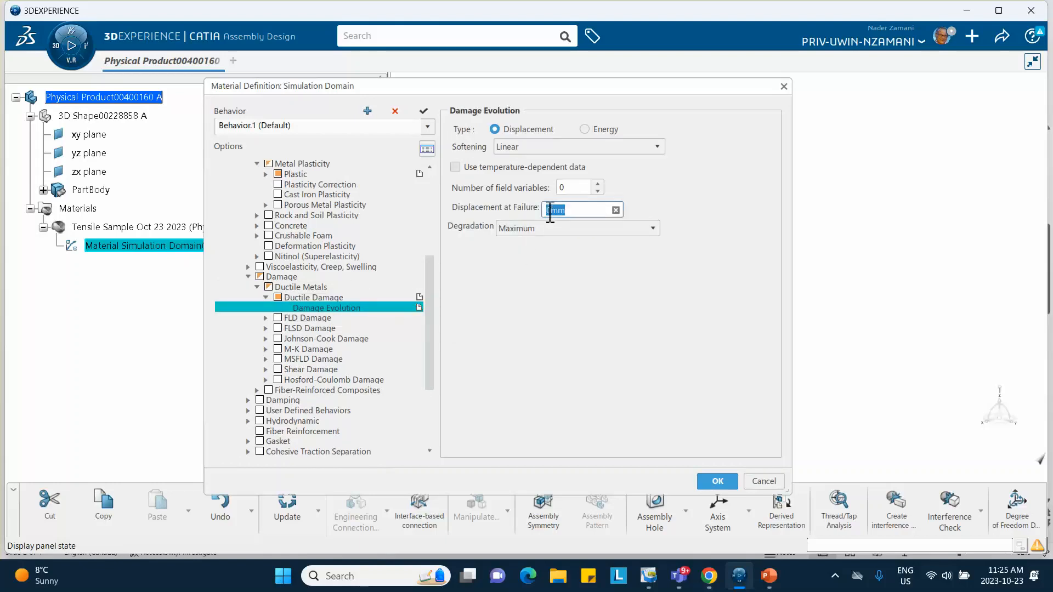
pyautogui.write('0.065')
pyautogui.click(534, 323)
pyautogui.click(719, 478)
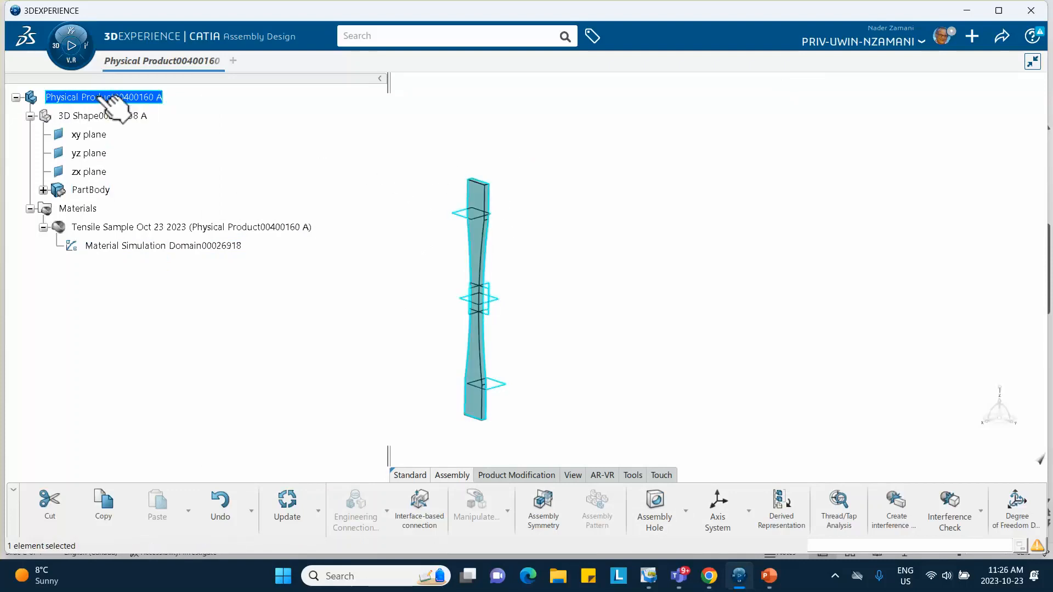
pyautogui.rightClick(98, 97)
pyautogui.click(317, 173)
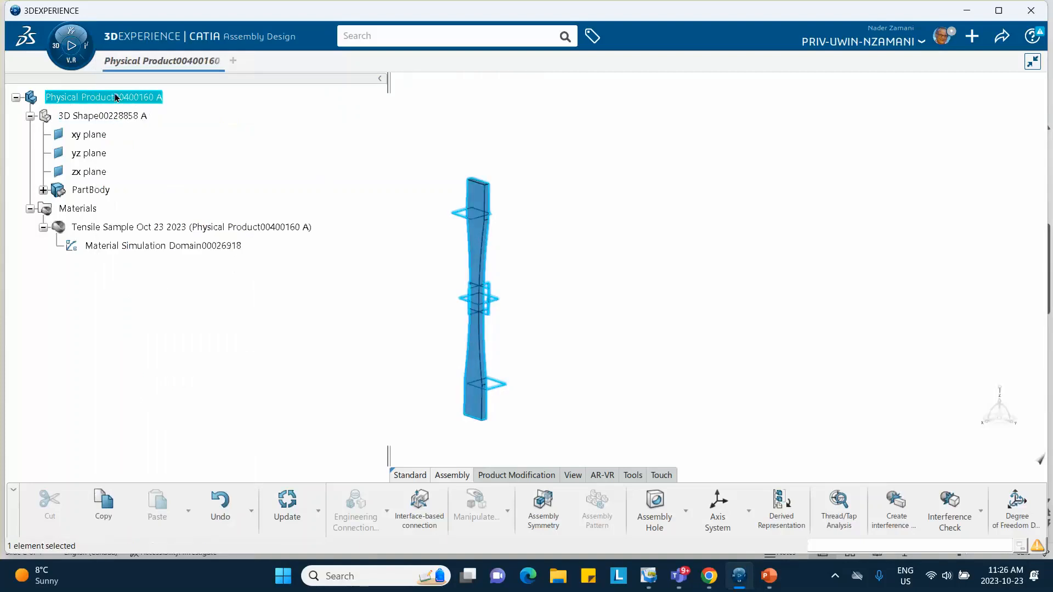
pyautogui.rightClick(116, 115)
pyautogui.moveTo(162, 400)
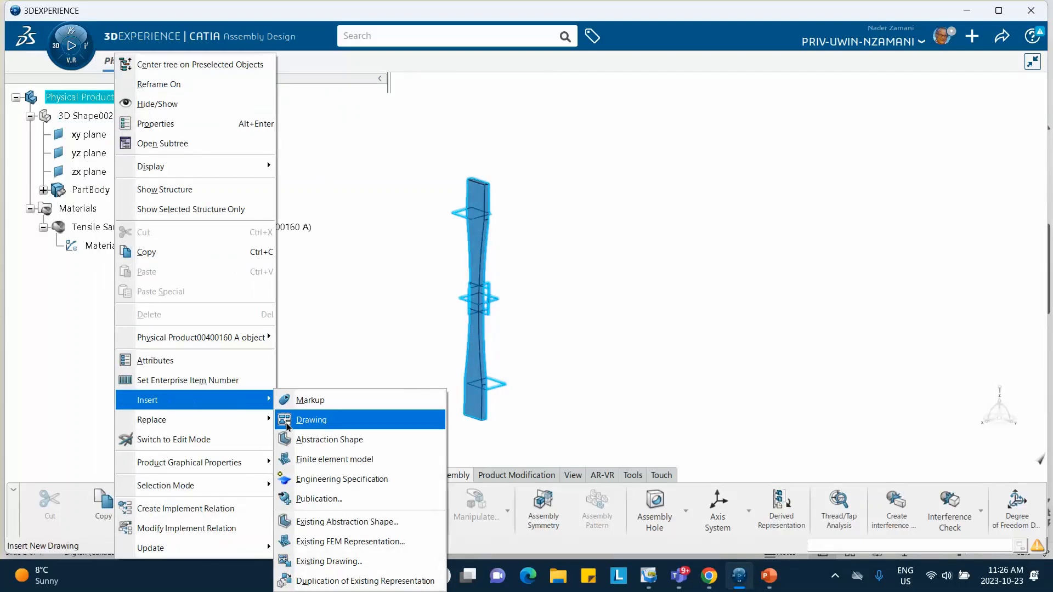
pyautogui.click(317, 461)
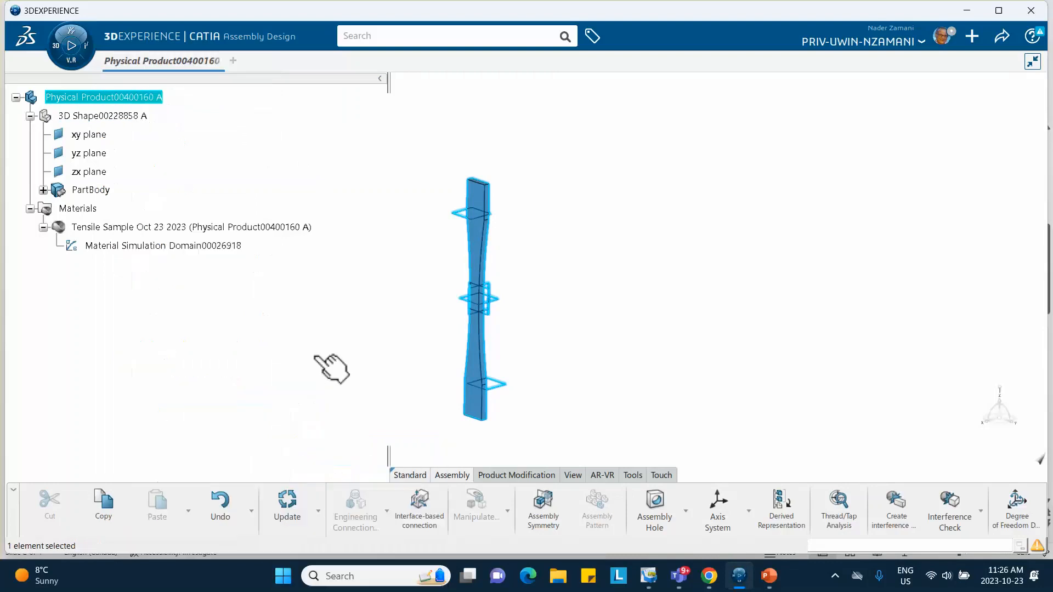
# Step: Switch to the Structural Model Creation app and create an Empty FEM for the physical product
pyautogui.click(54, 52)
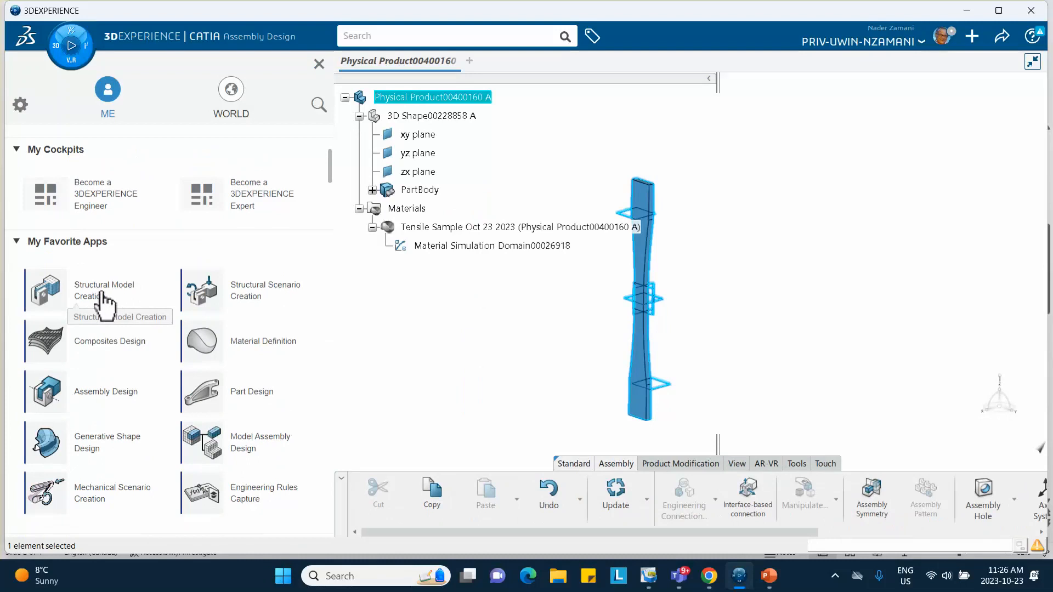
pyautogui.click(104, 301)
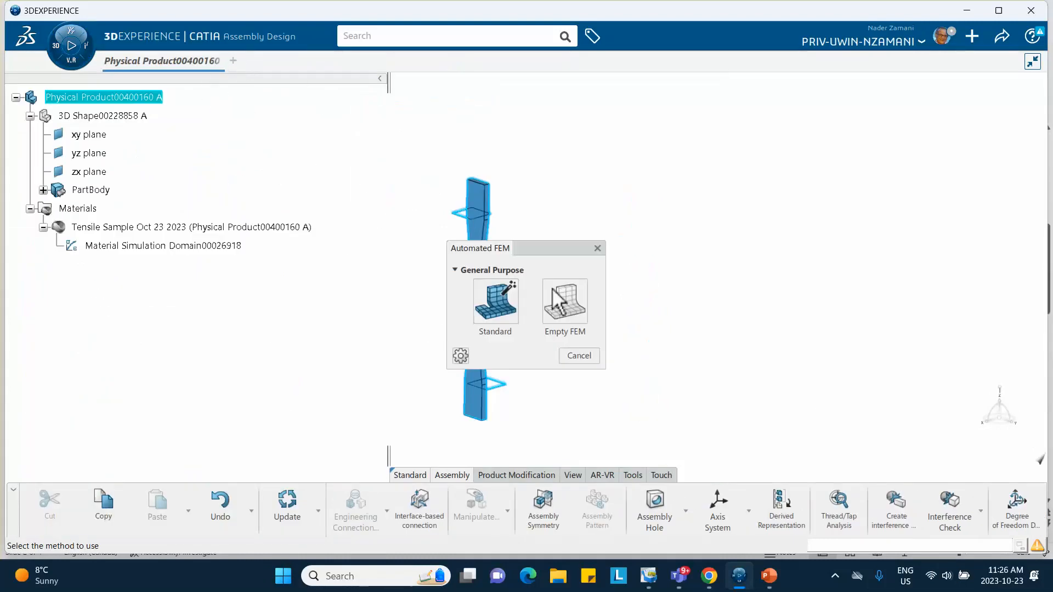
pyautogui.click(563, 302)
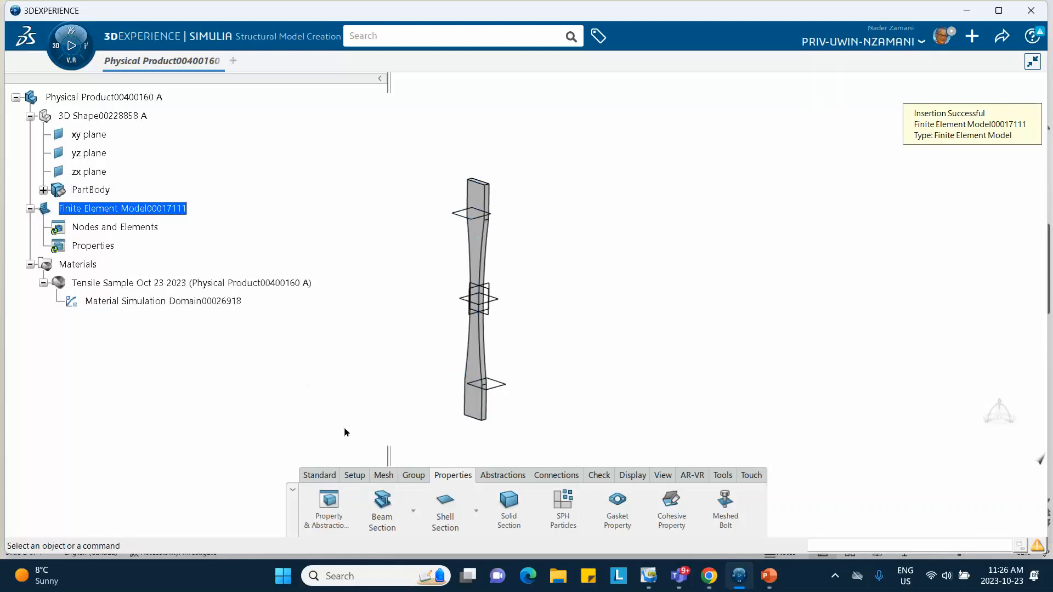
# Step: Open Model Prep for the finite element model with the sample's 3D Shape as the target shape
pyautogui.click(351, 475)
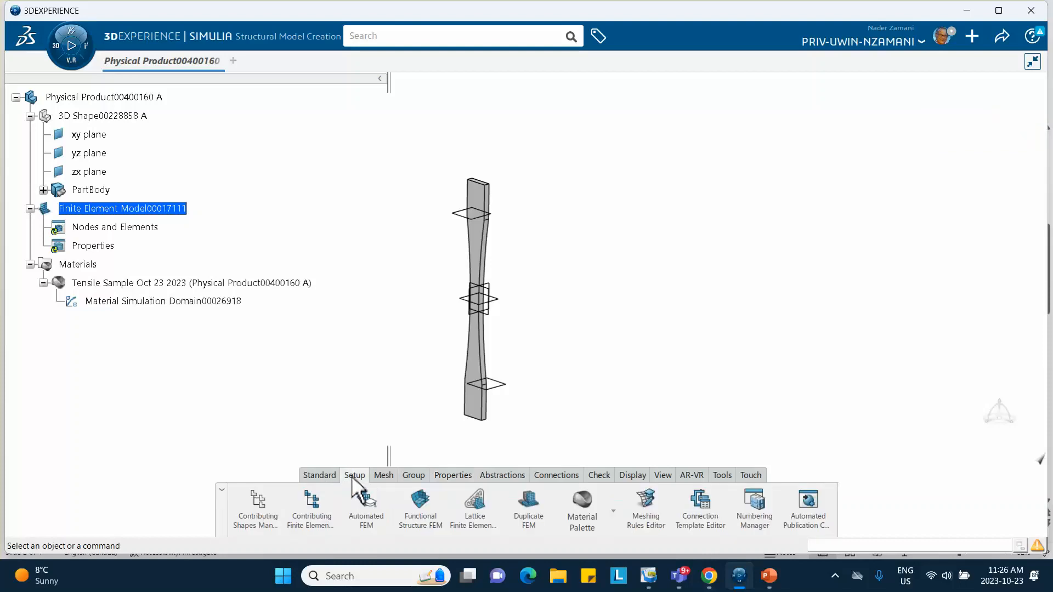
pyautogui.click(328, 475)
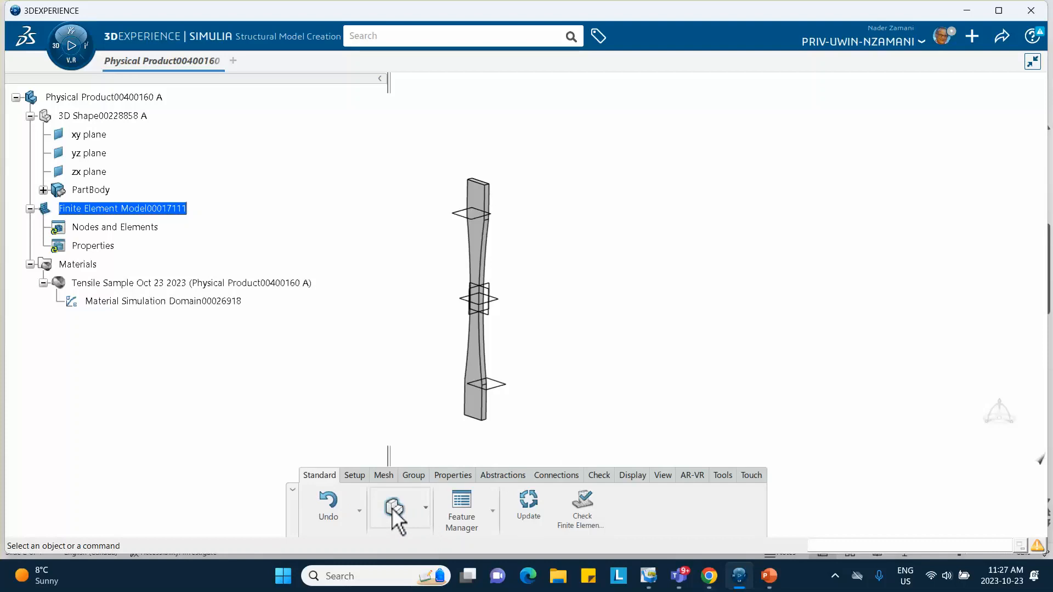
pyautogui.click(425, 510)
pyautogui.click(425, 505)
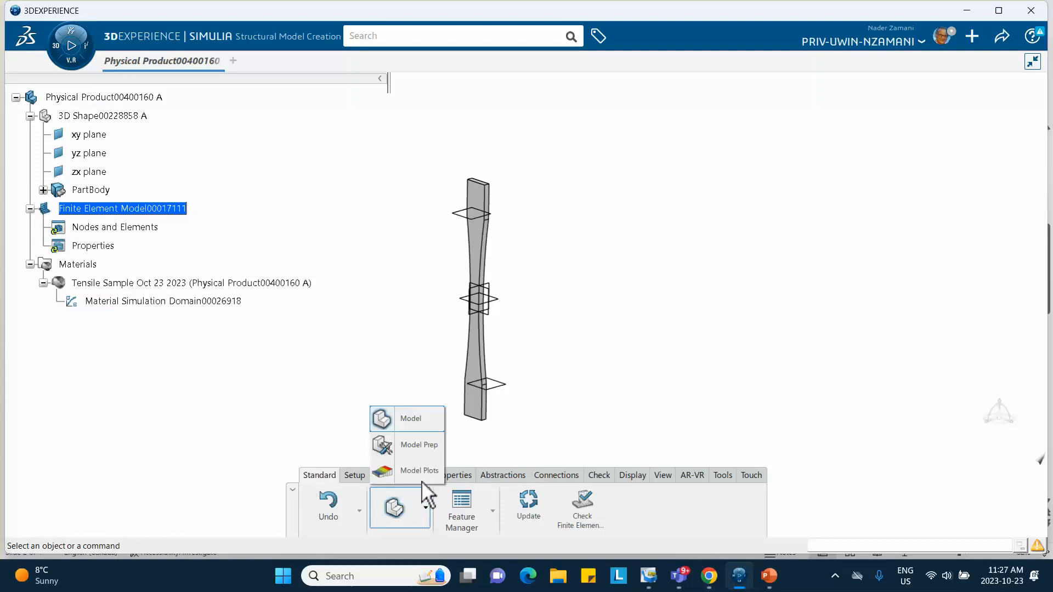
pyautogui.click(418, 445)
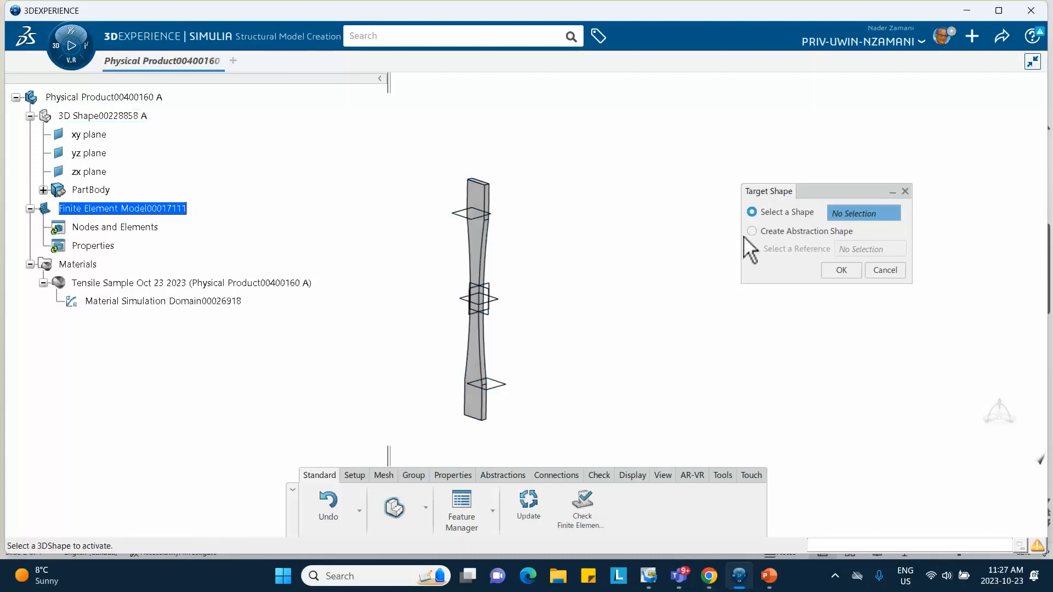
pyautogui.click(483, 203)
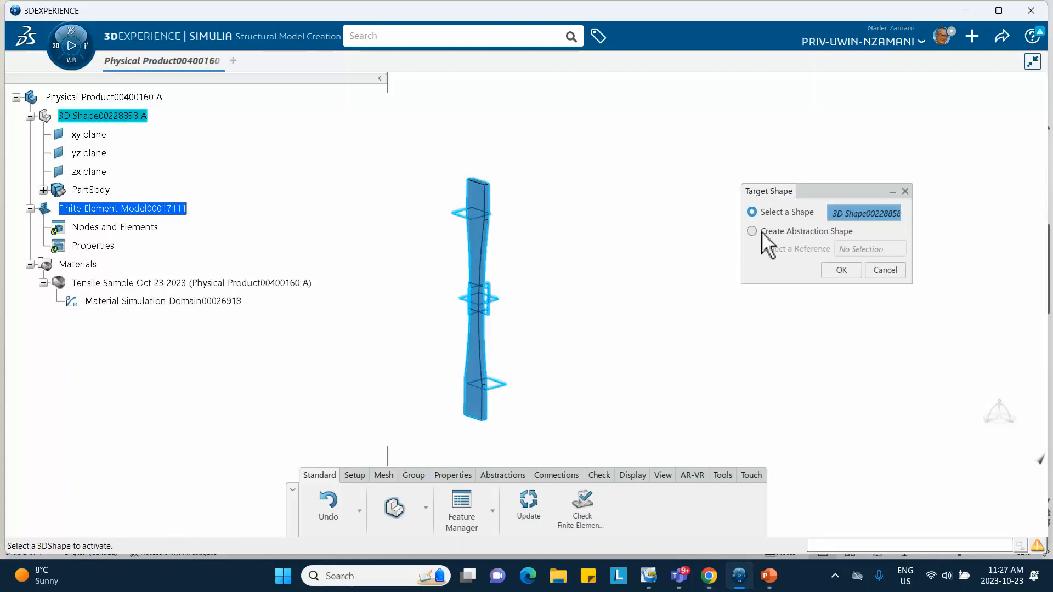
pyautogui.click(839, 269)
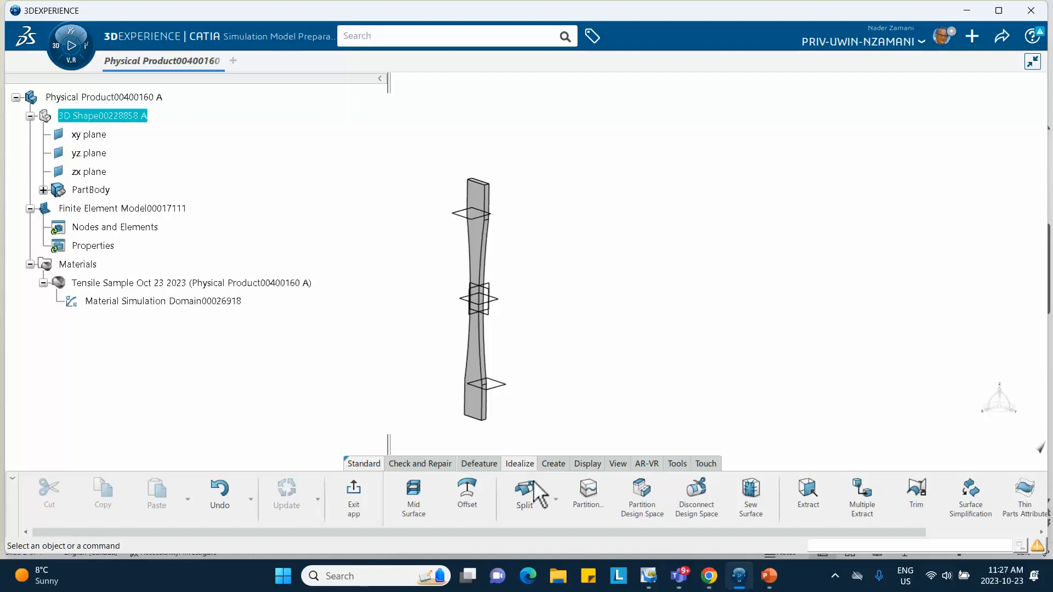
# Step: Partition the tensile sample's volume using the upper plane, Plane.1, as cutting element, and hide that plane
pyautogui.click(592, 503)
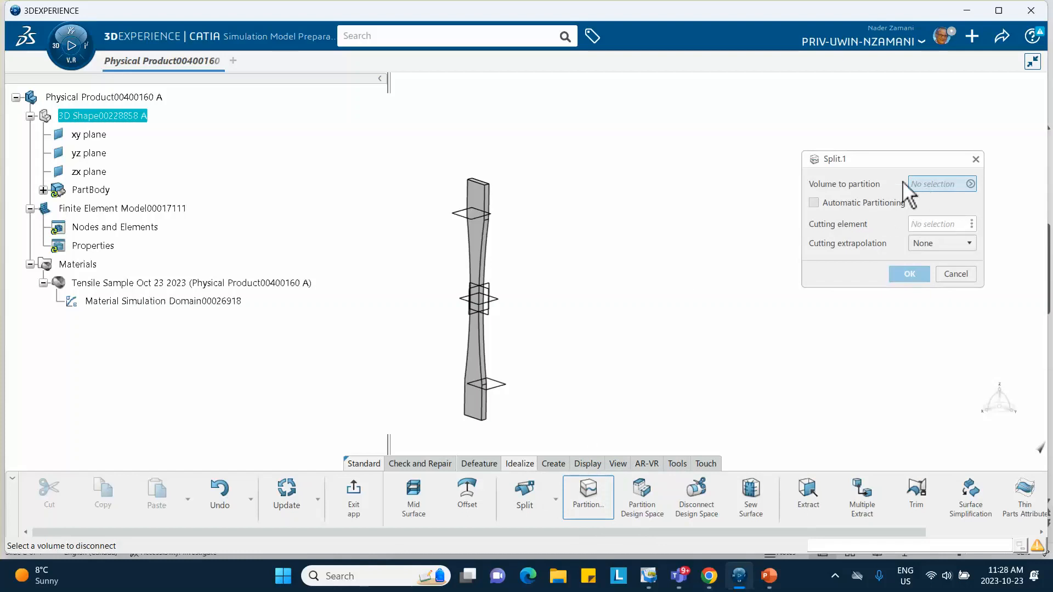
pyautogui.click(485, 251)
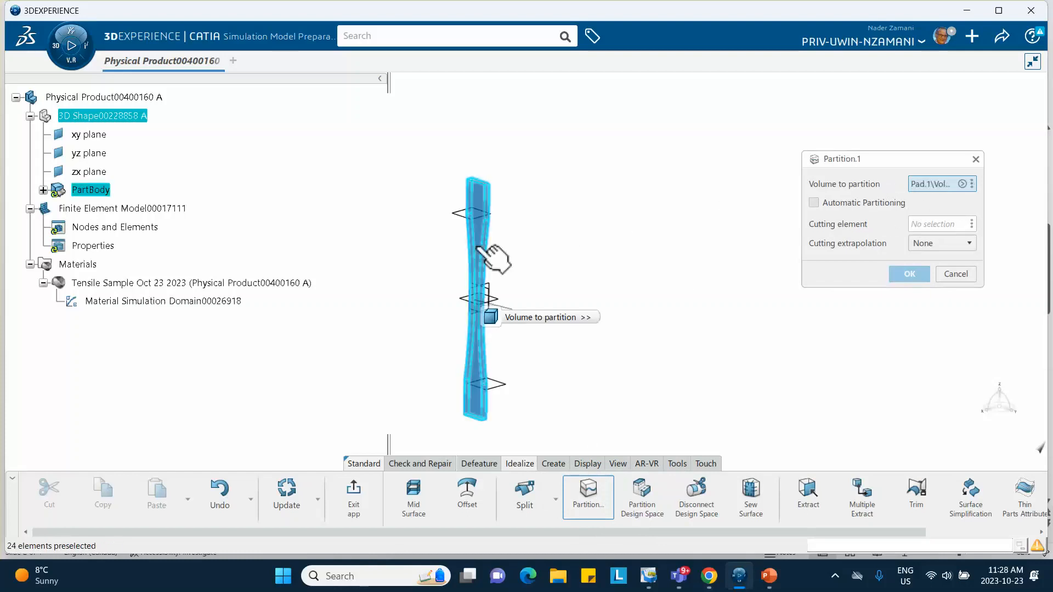
pyautogui.click(916, 222)
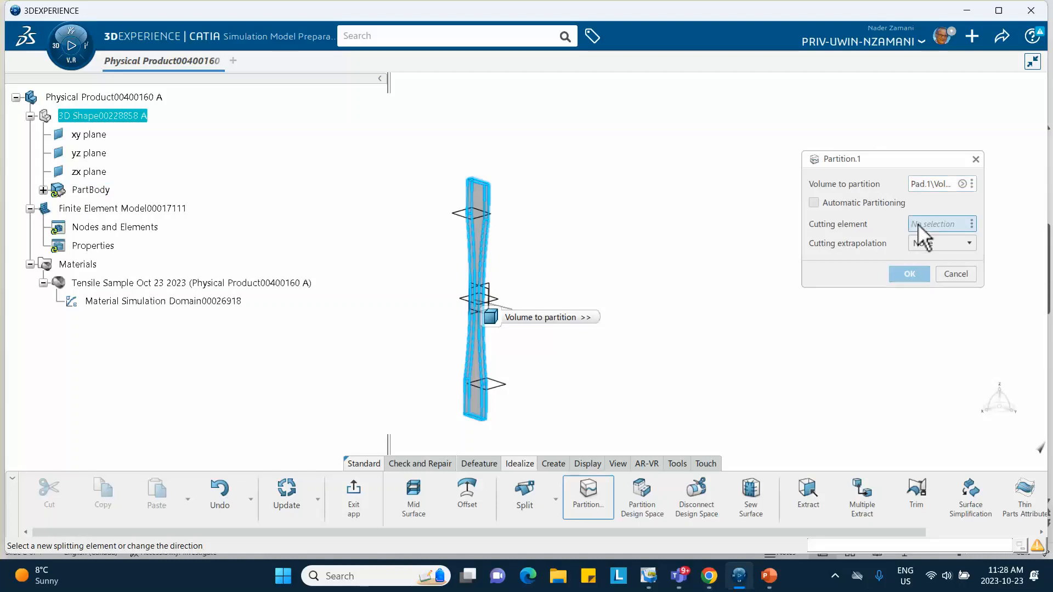
pyautogui.click(473, 217)
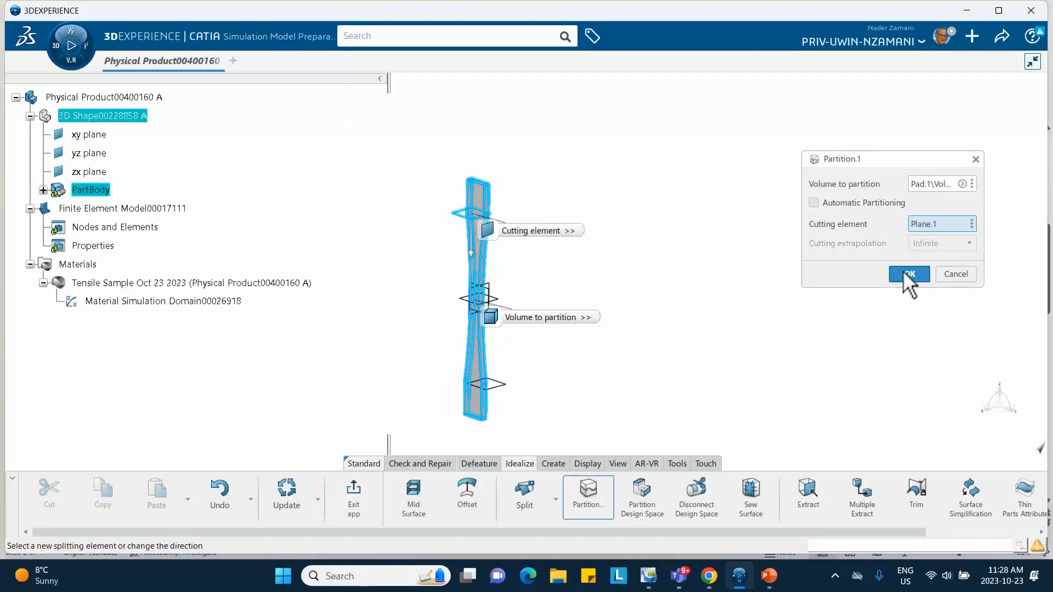
pyautogui.click(907, 274)
pyautogui.moveTo(695, 270); pyautogui.dragTo(512, 200, button='middle')
pyautogui.rightClick(416, 149)
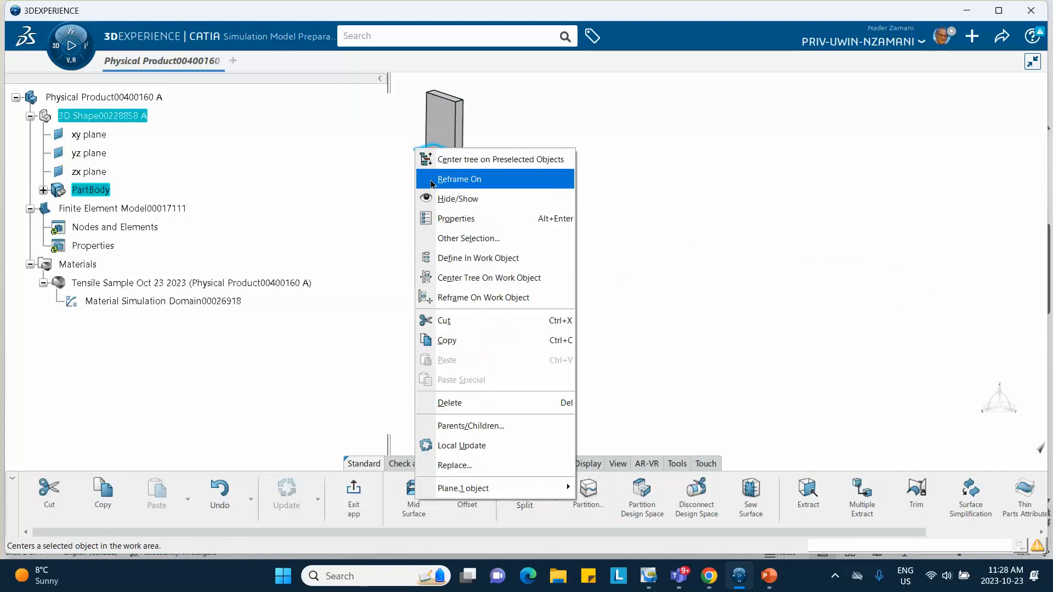
pyautogui.click(439, 199)
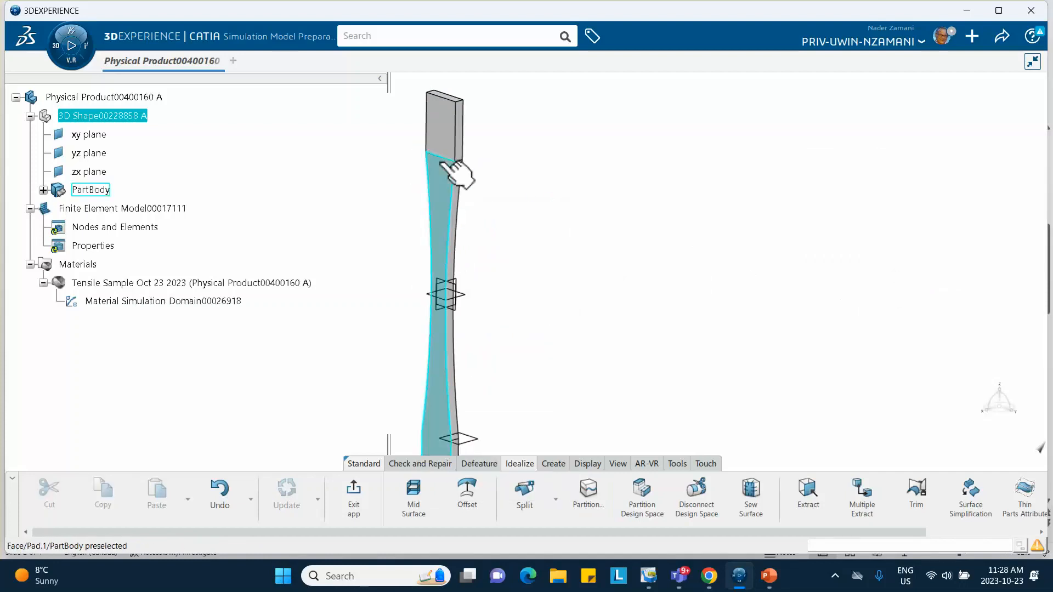
pyautogui.moveTo(496, 165); pyautogui.dragTo(545, 206, button='middle')
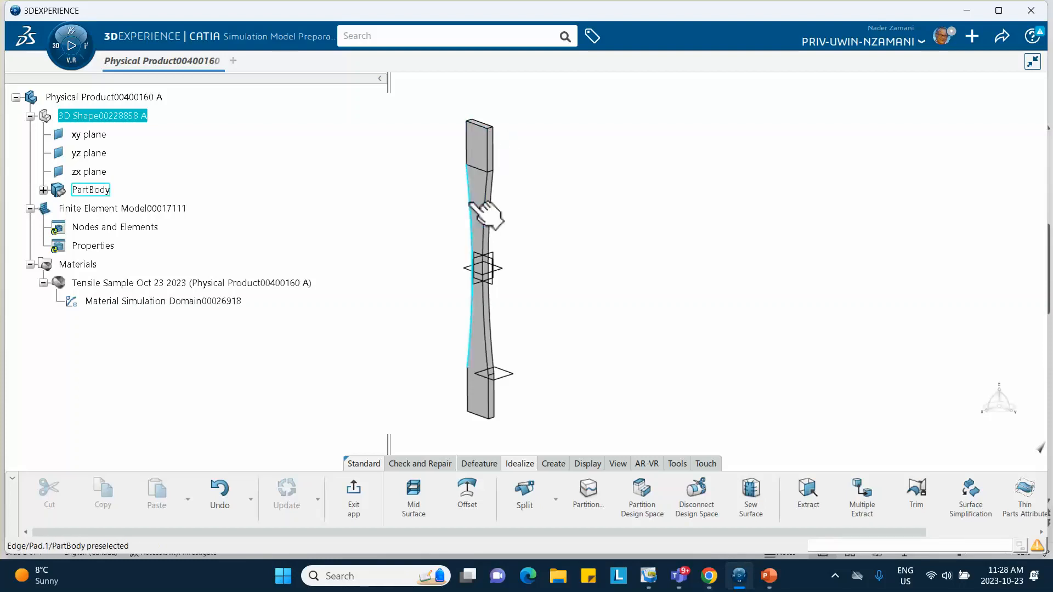
# Step: Partition the remaining lower volume using the lower plane, Plane.2, as cutting element, and hide that plane
pyautogui.moveTo(629, 291); pyautogui.dragTo(653, 254, button='middle')
pyautogui.click(581, 496)
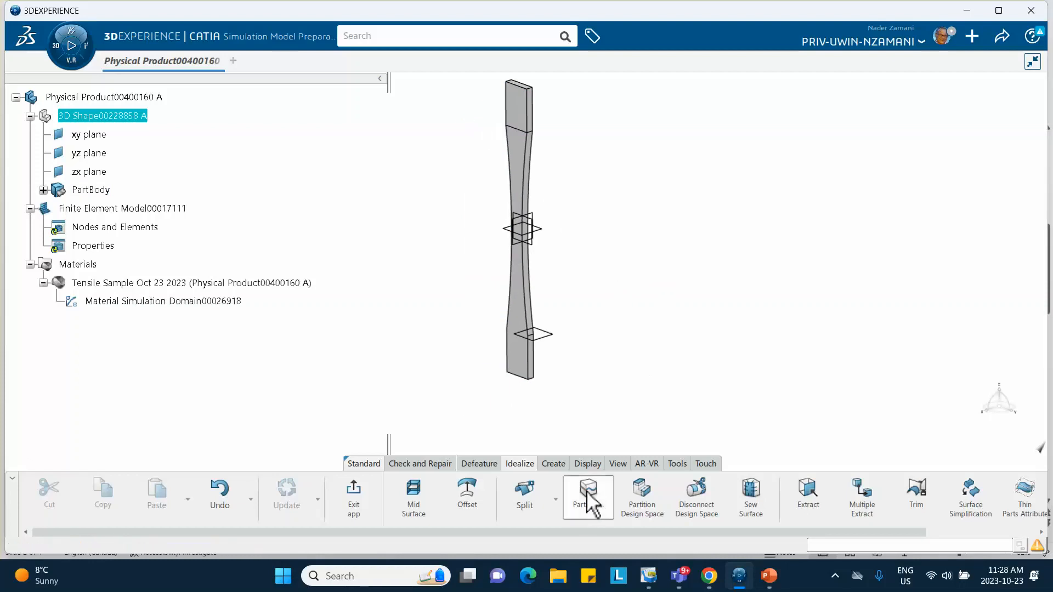
pyautogui.click(518, 287)
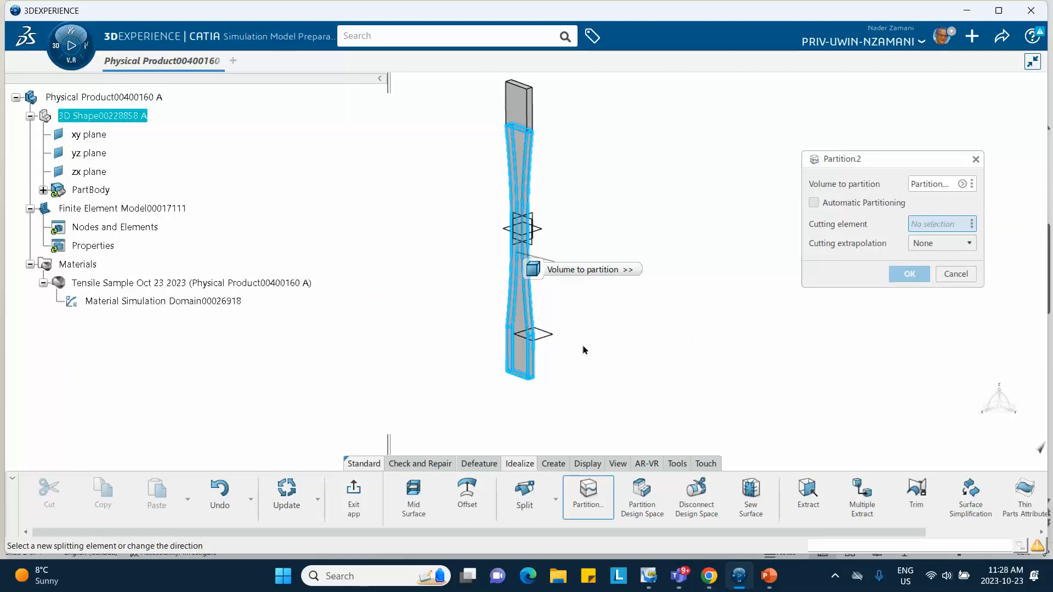
pyautogui.click(554, 340)
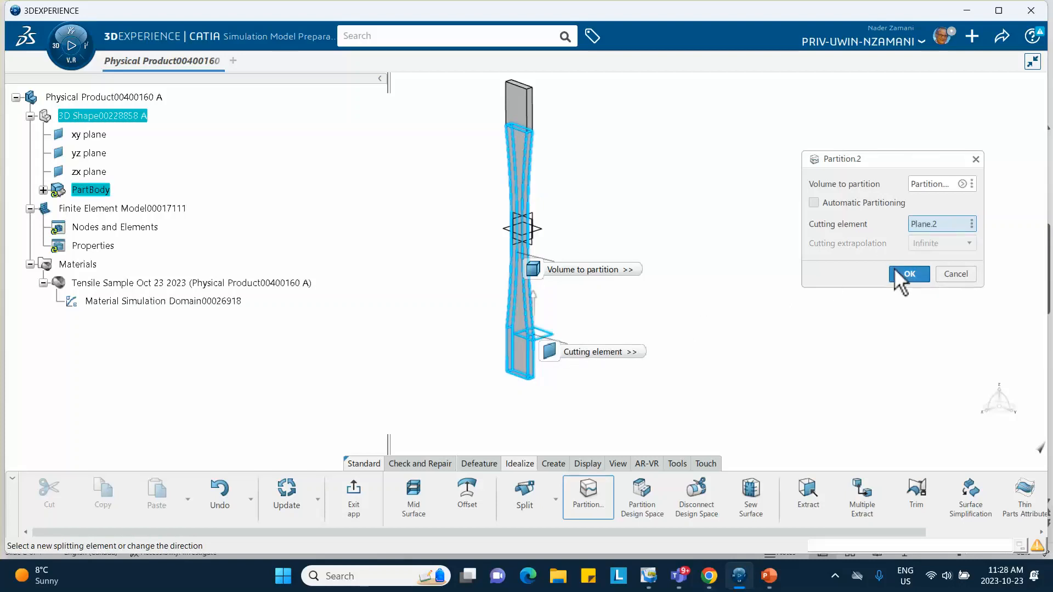
pyautogui.click(907, 273)
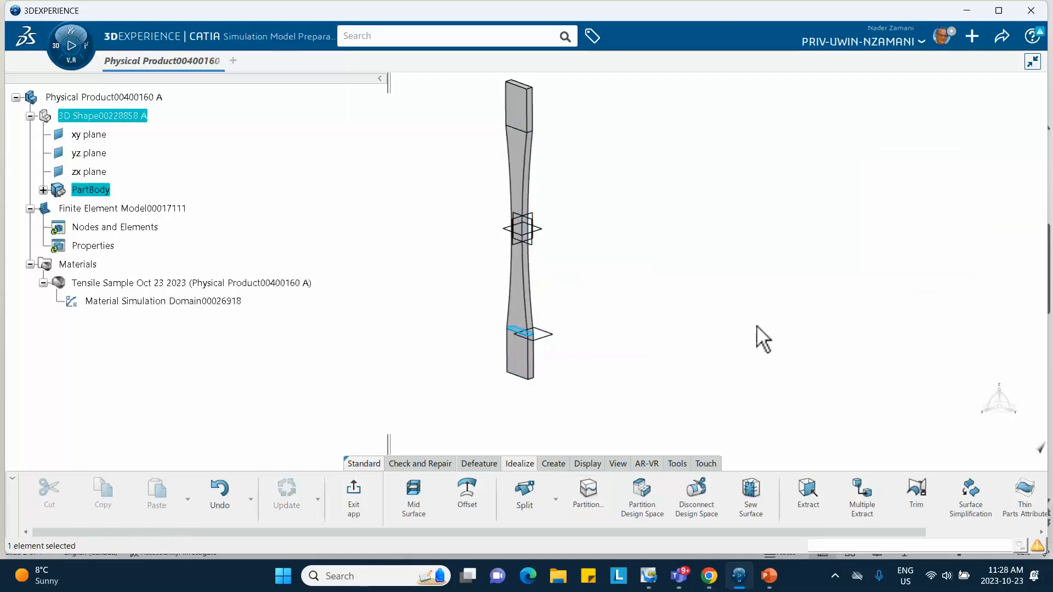
pyautogui.rightClick(553, 336)
pyautogui.click(586, 261)
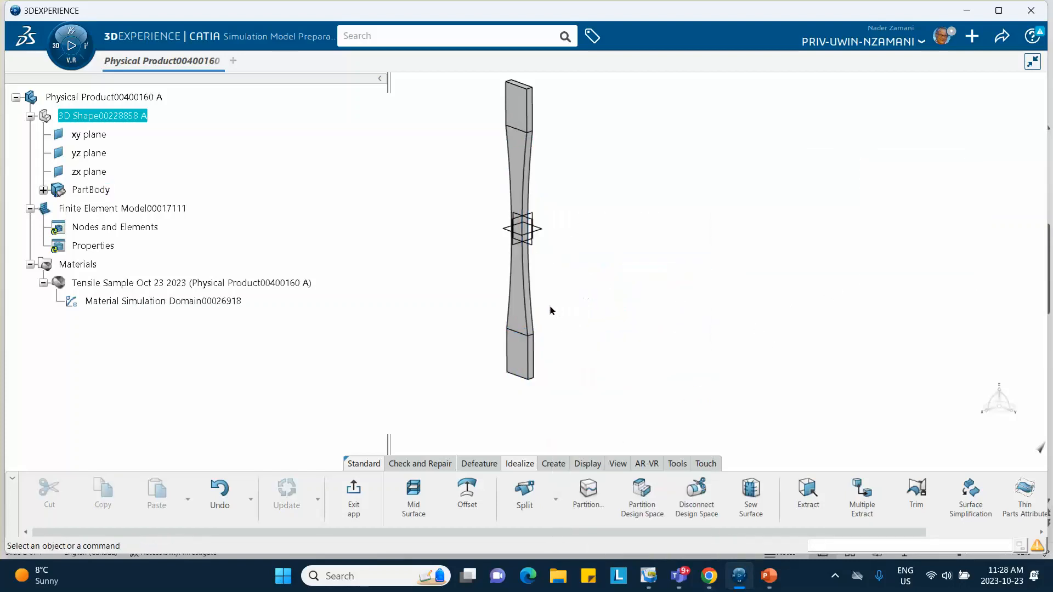
# Step: Hide the zx, xy and yz planes and exit model preparation back to Structural Model Creation
pyautogui.rightClick(532, 231)
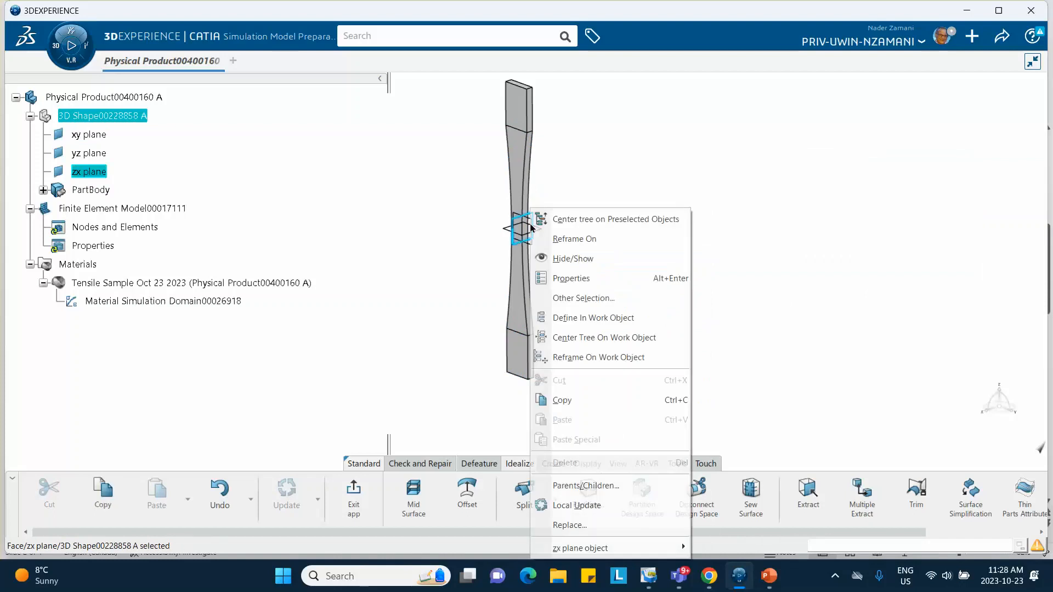
pyautogui.click(564, 256)
pyautogui.rightClick(536, 230)
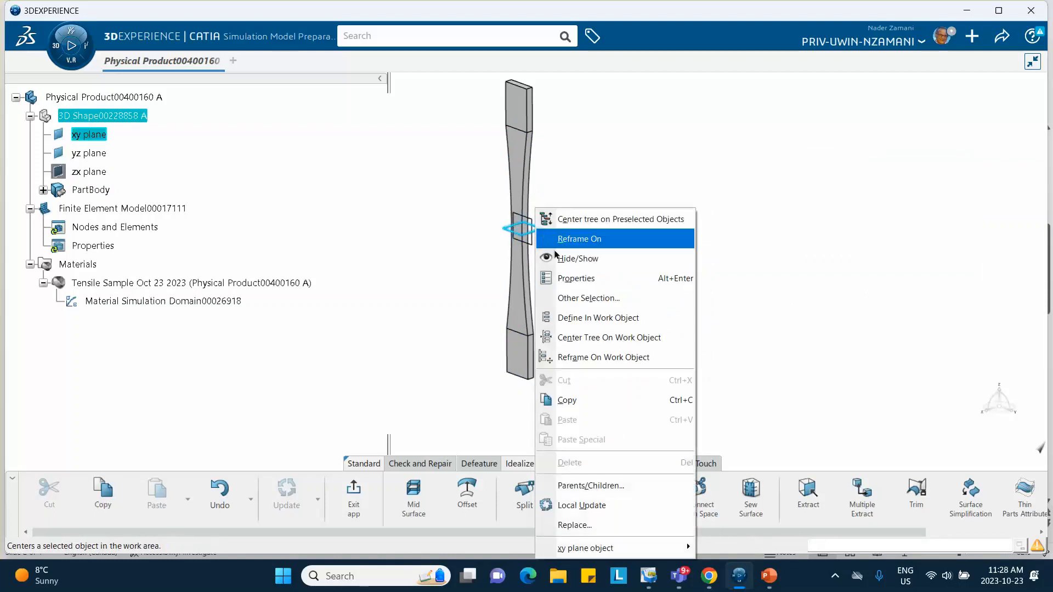
pyautogui.click(565, 258)
pyautogui.rightClick(530, 230)
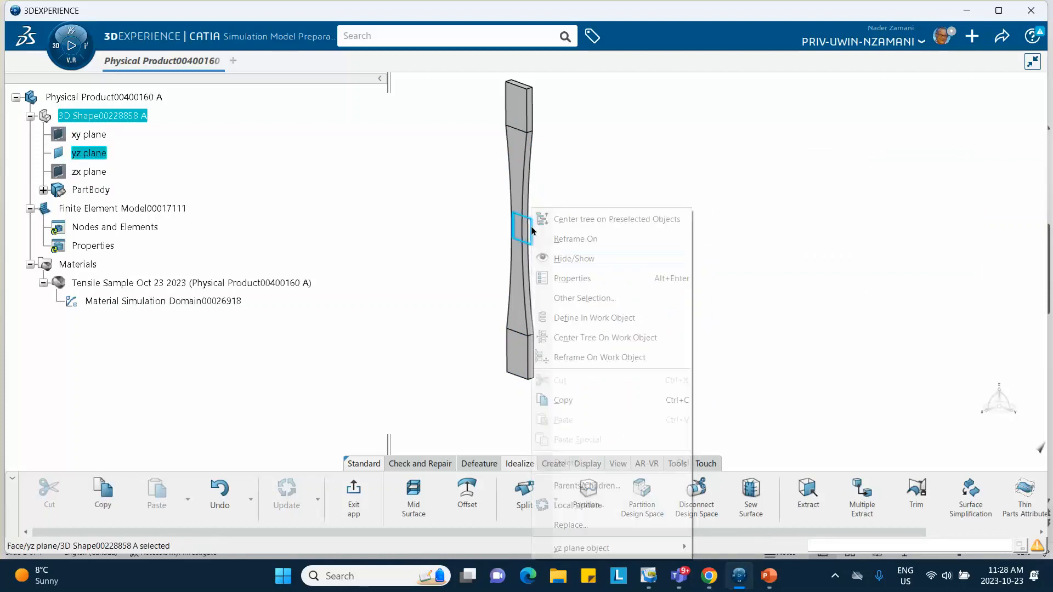
pyautogui.click(557, 260)
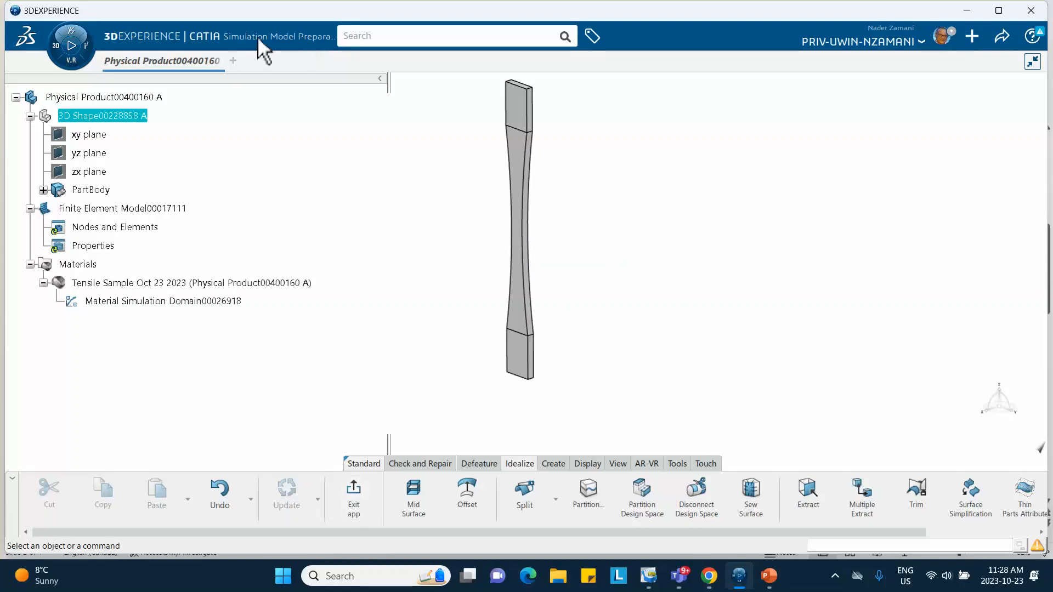
pyautogui.click(354, 496)
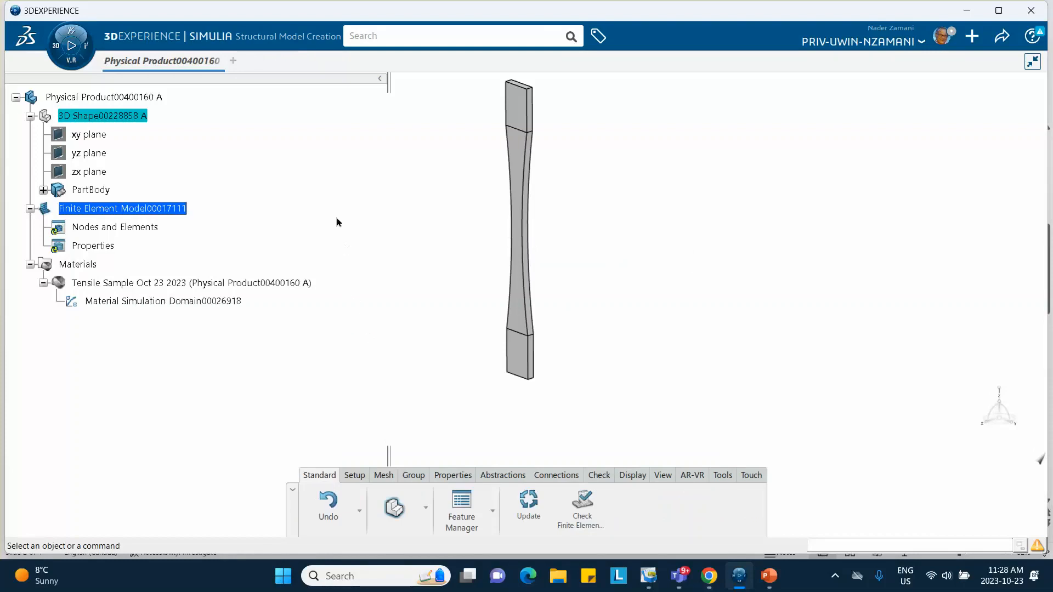
# Step: Start a Partition Hex Mesh with the sample's PartBody as support
pyautogui.click(384, 476)
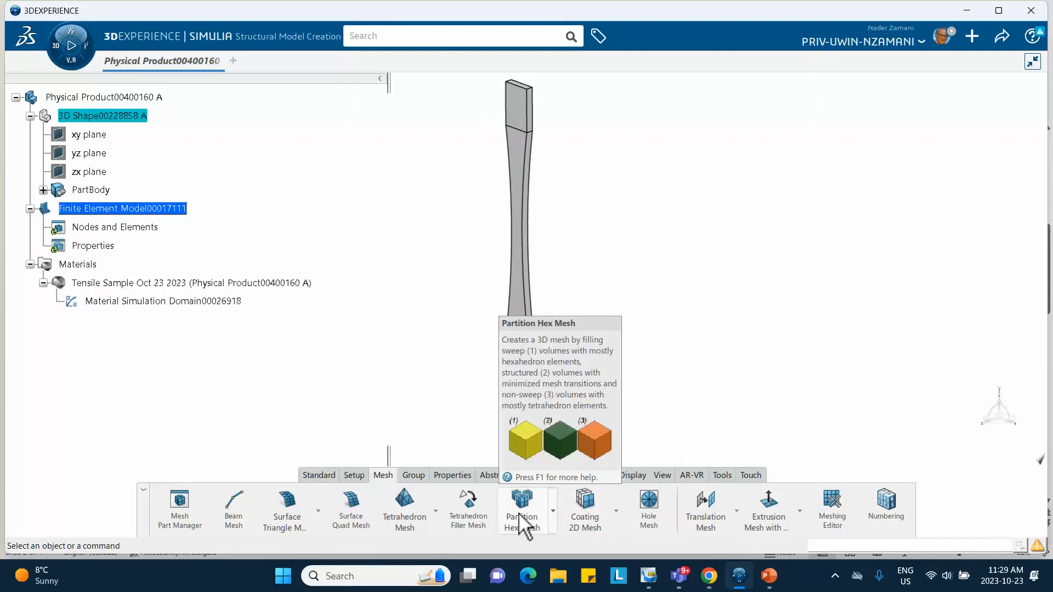
pyautogui.click(552, 510)
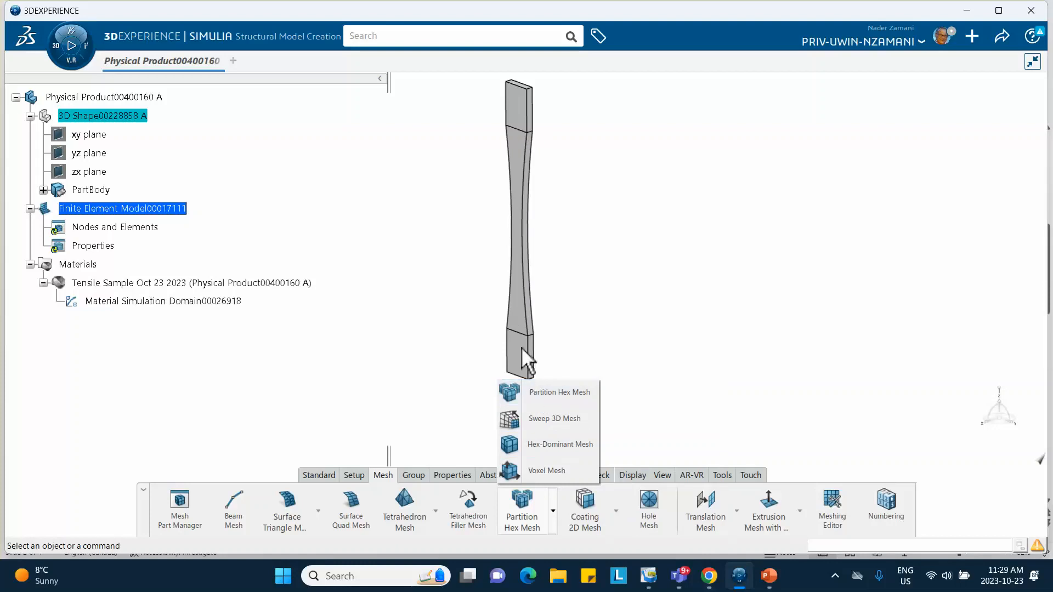
pyautogui.click(546, 391)
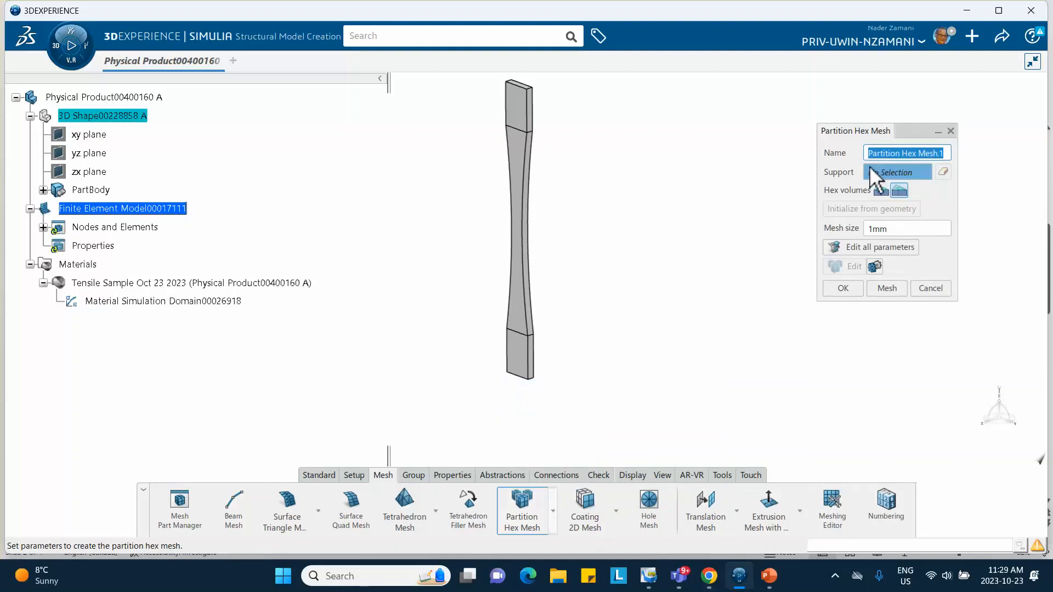
pyautogui.click(521, 213)
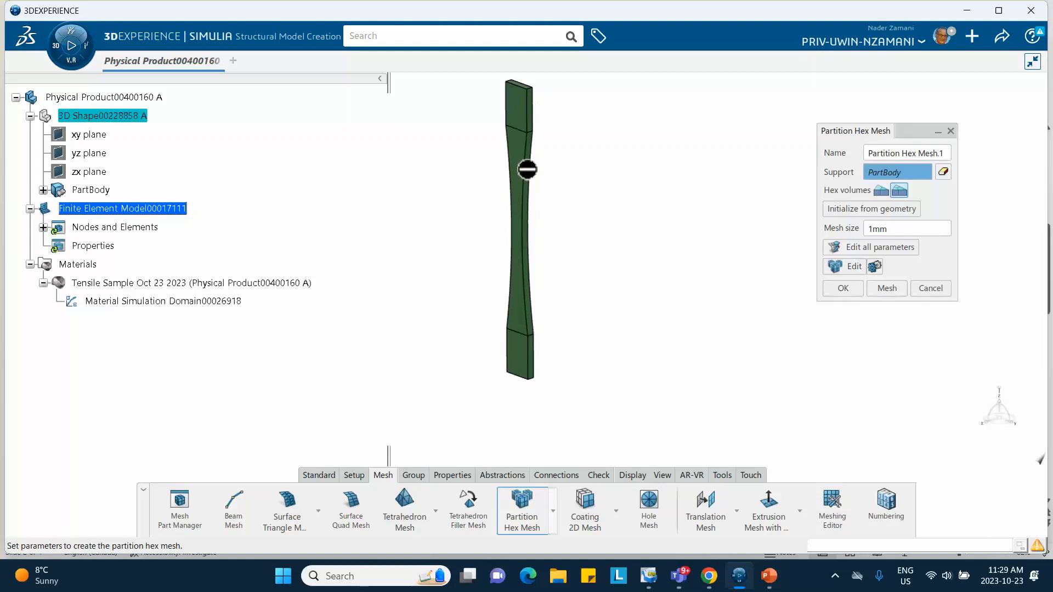
pyautogui.moveTo(572, 174); pyautogui.dragTo(556, 202, button='middle')
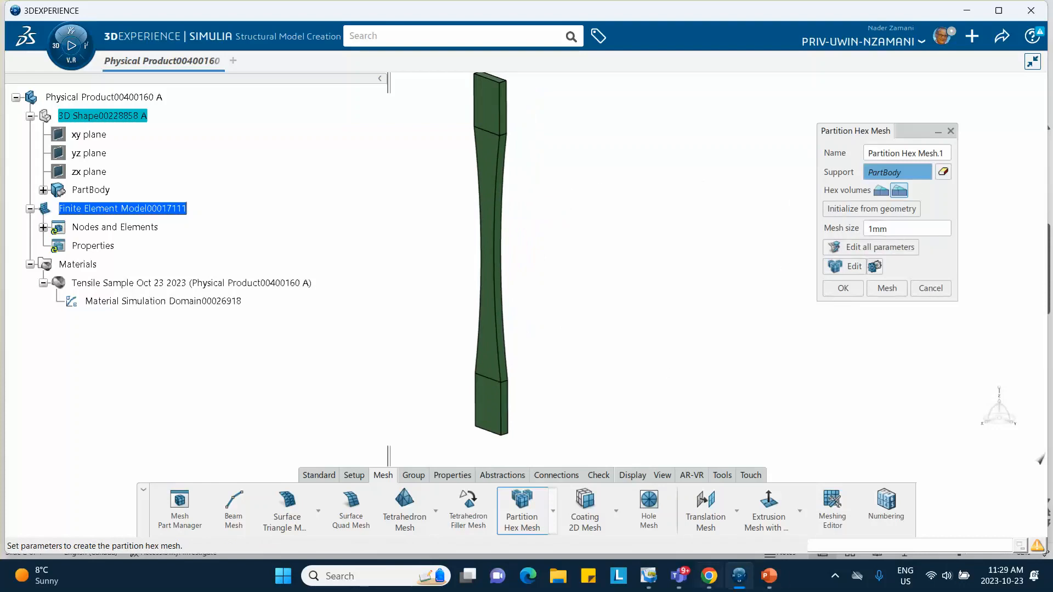
# Step: Check the global element size on the PowerPoint slide, then generate and accept the hex mesh with a 1 mm mesh size
pyautogui.click(769, 576)
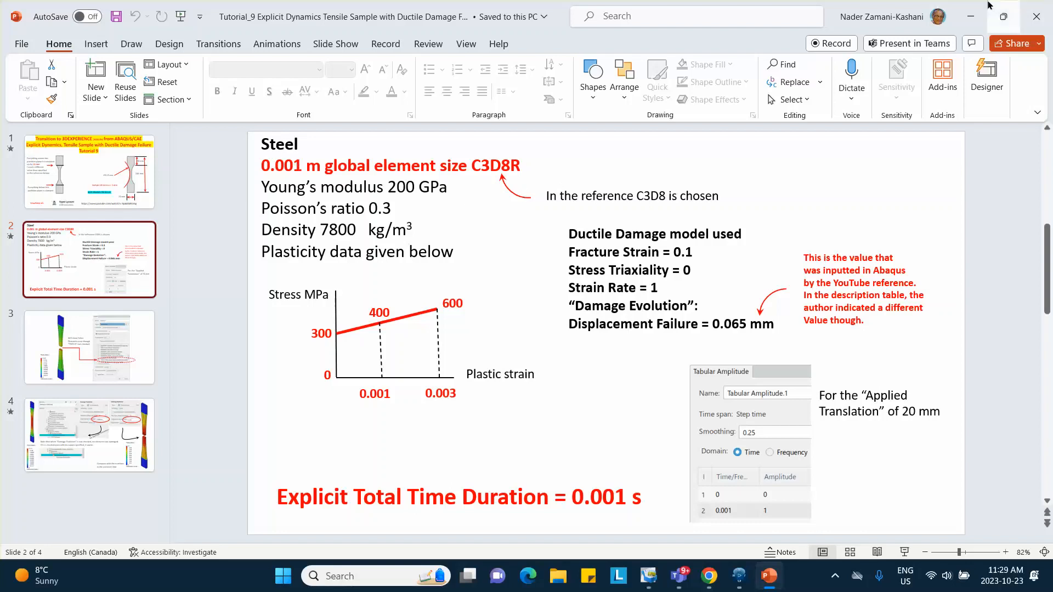
pyautogui.click(970, 16)
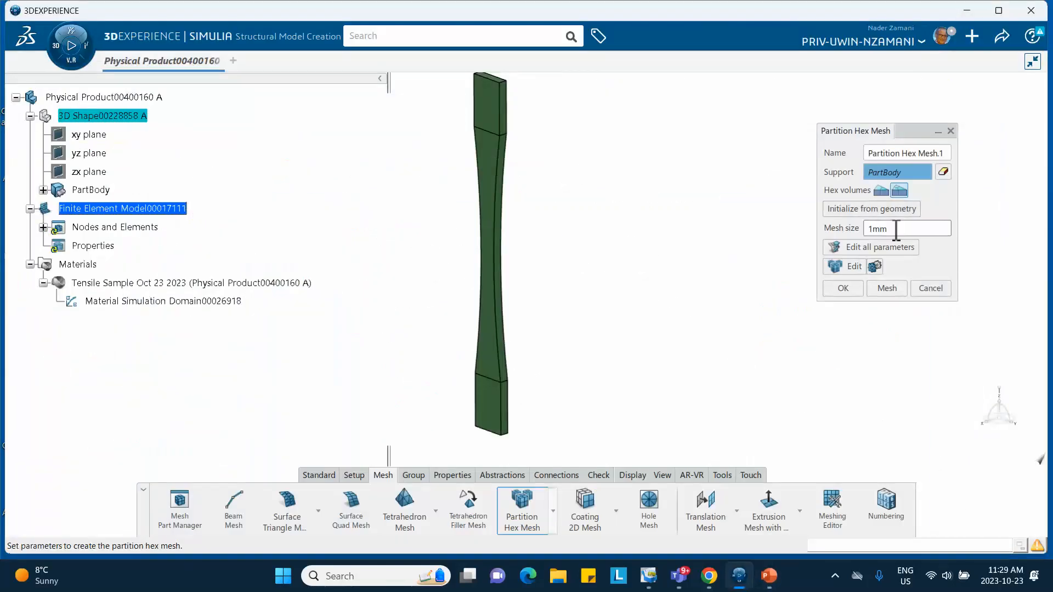
pyautogui.click(887, 289)
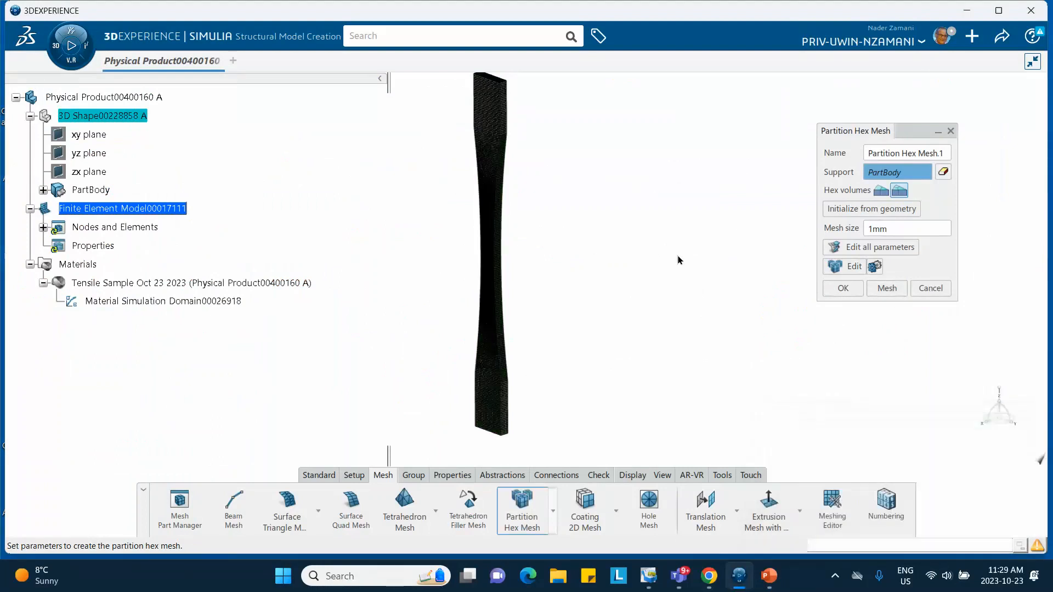
pyautogui.rightClick(627, 265)
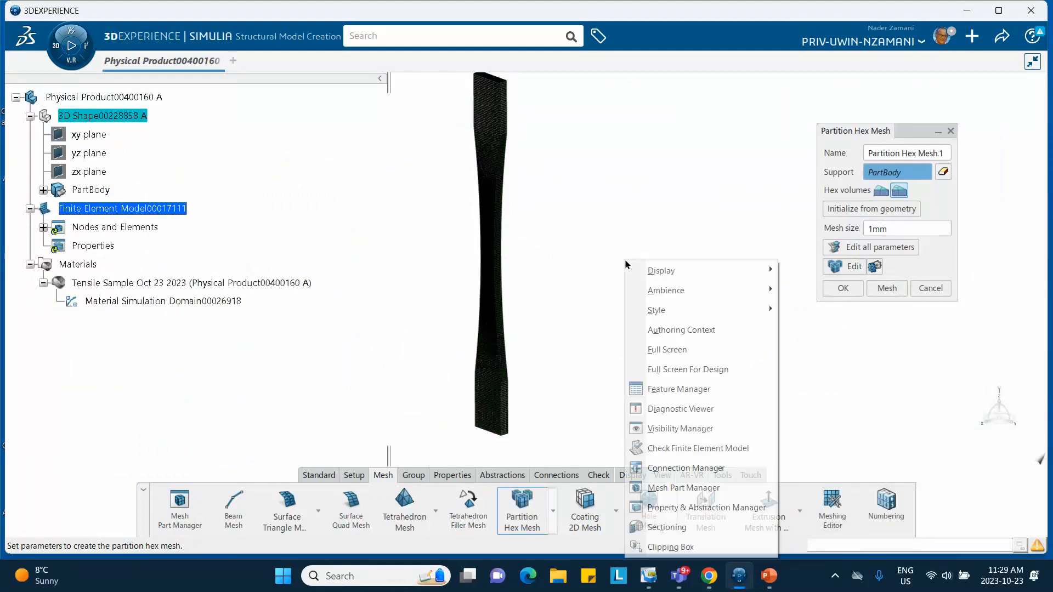
pyautogui.press('Escape')
pyautogui.moveTo(599, 235); pyautogui.dragTo(613, 163, button='middle')
pyautogui.click(843, 289)
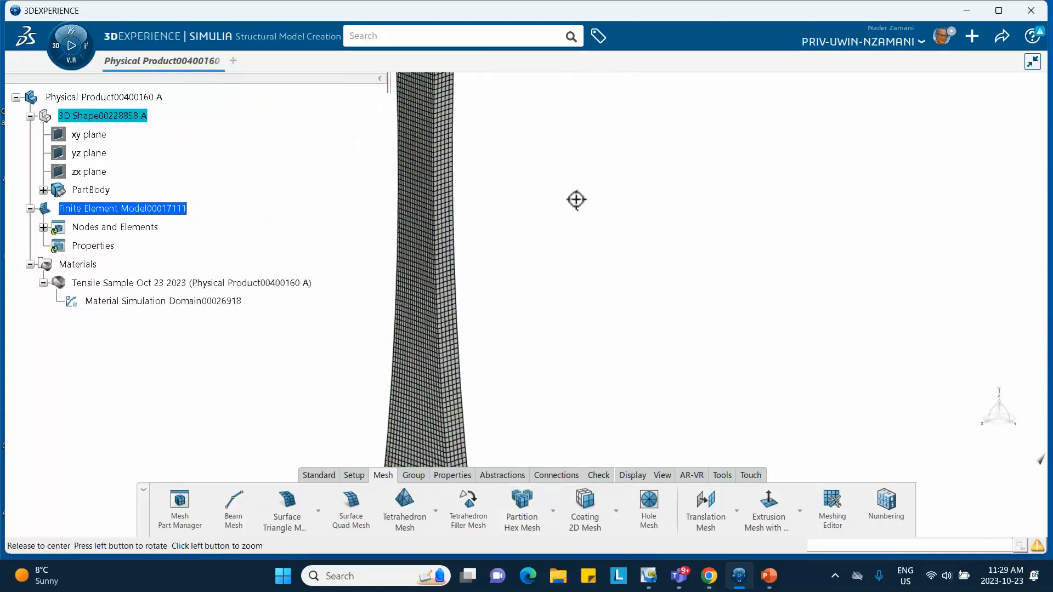
# Step: Inspect the meshed sample and expand Nodes and Elements in the tree to show its mesh part
pyautogui.moveTo(576, 200); pyautogui.dragTo(624, 401, button='middle')
pyautogui.moveTo(588, 162); pyautogui.dragTo(617, 238, button='middle')
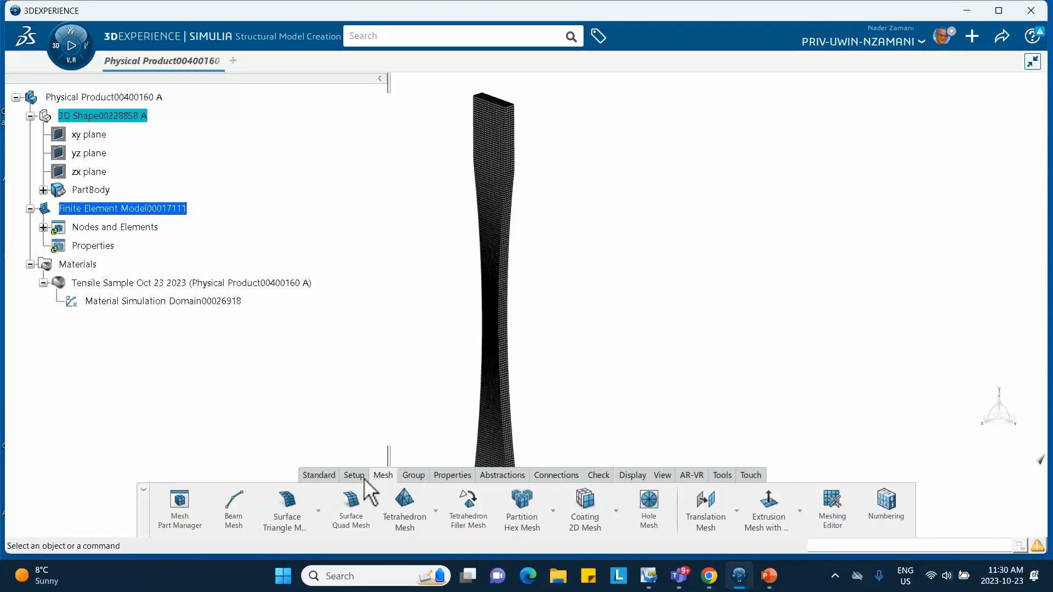
pyautogui.click(43, 227)
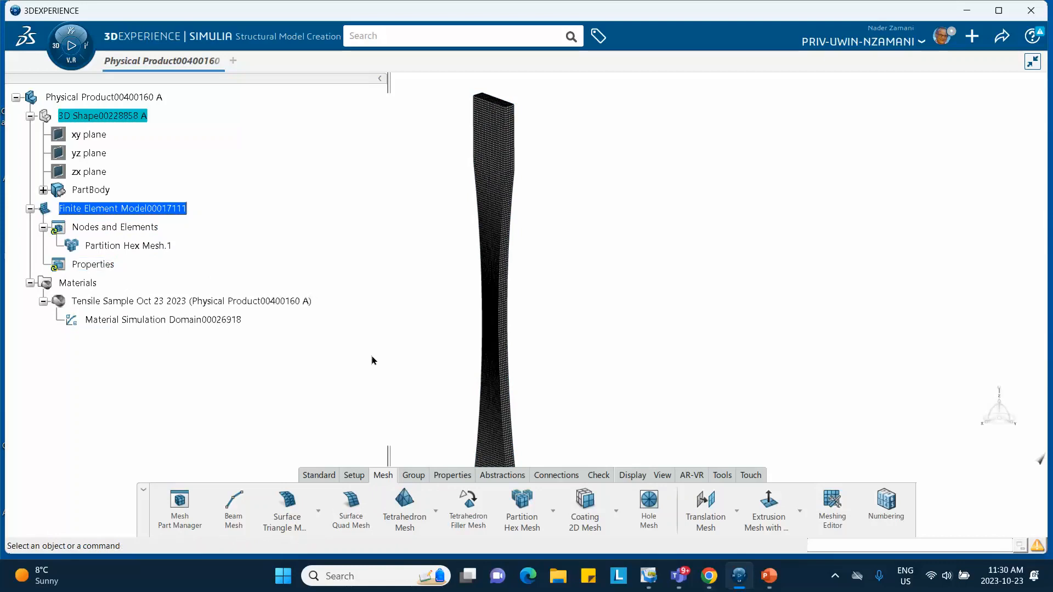
# Step: Create a solid section on PartBody using the Tensile Sample Oct 23 2023 material
pyautogui.click(454, 477)
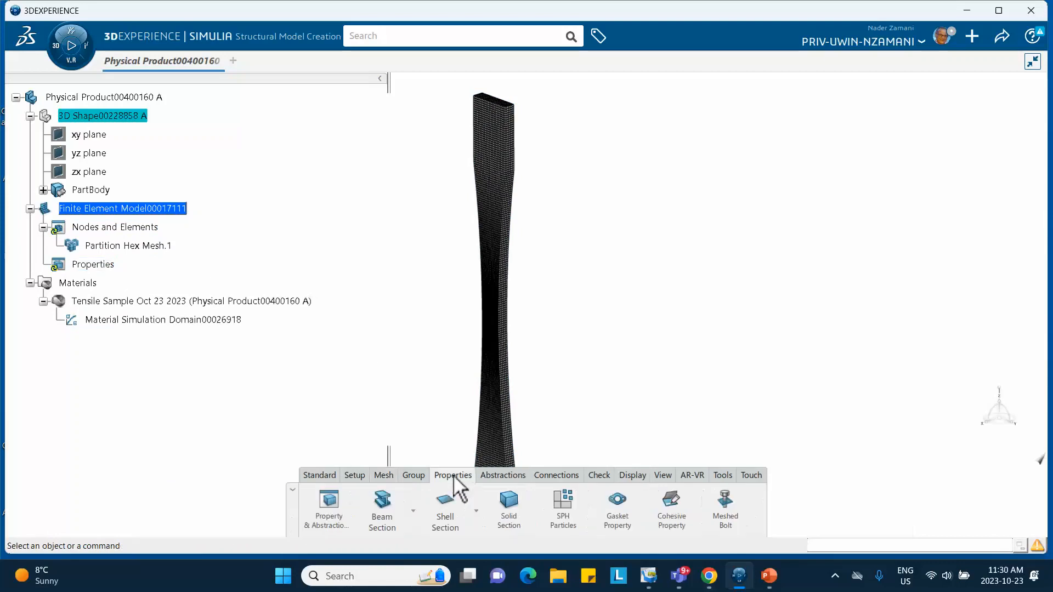
pyautogui.click(510, 512)
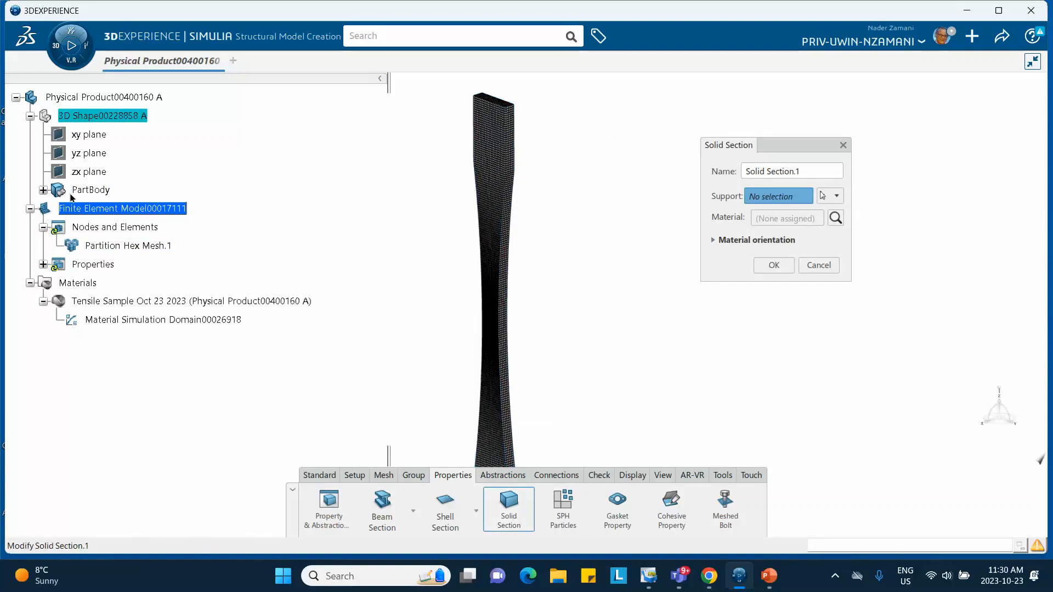
pyautogui.click(90, 190)
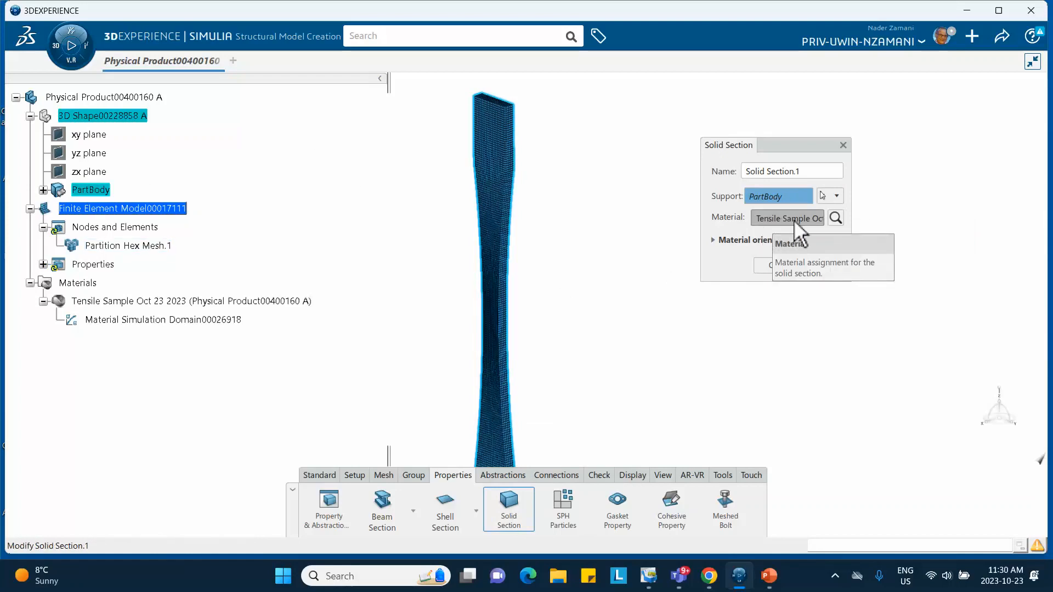
pyautogui.click(773, 265)
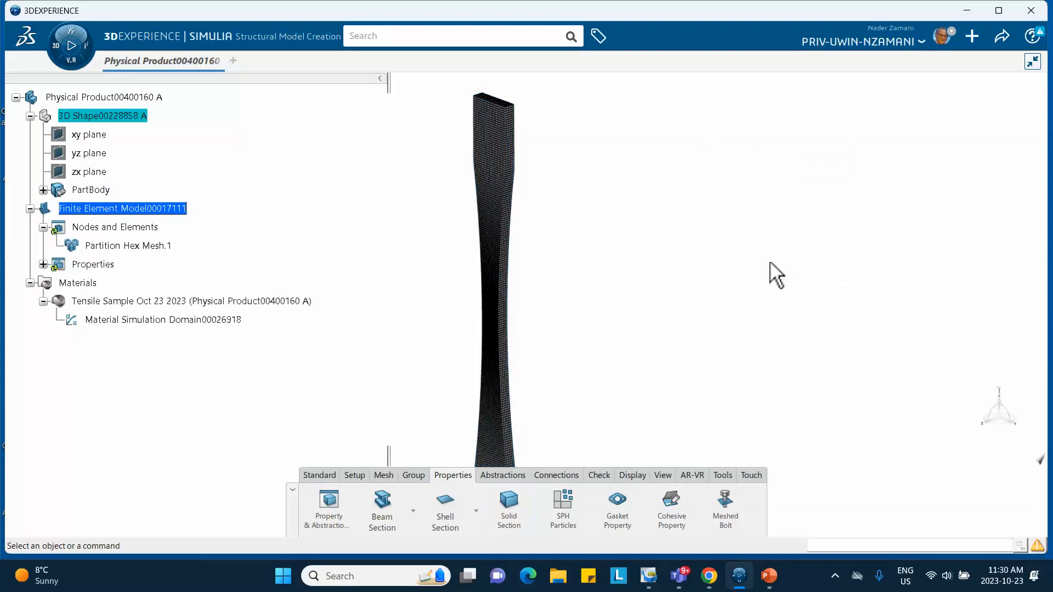
# Step: Collapse Nodes and Elements in the tree and show the sample's lower grip end in the front view
pyautogui.moveTo(392, 256); pyautogui.dragTo(420, 359, button='middle')
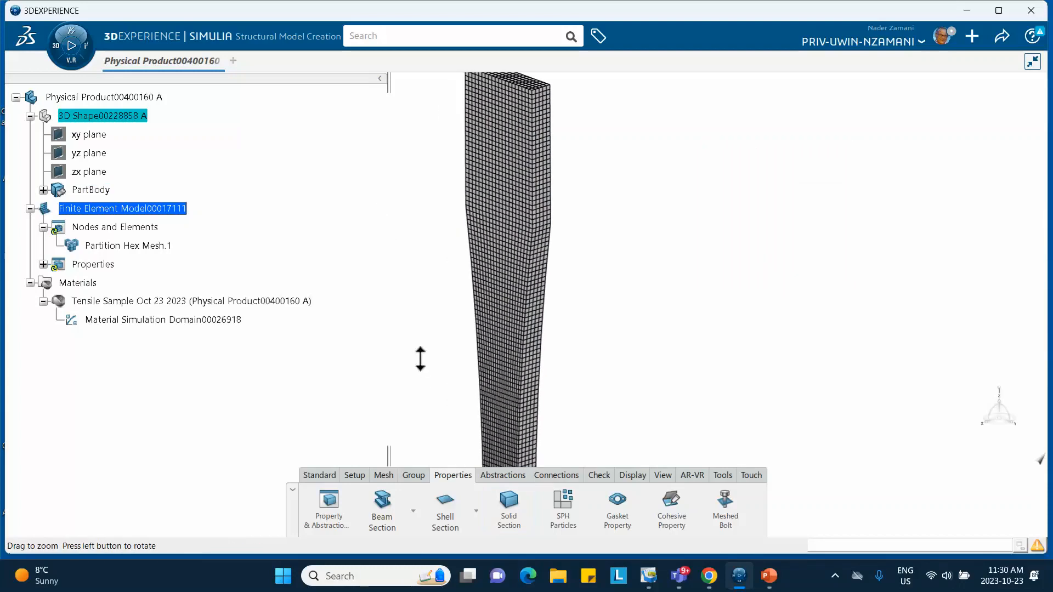
pyautogui.click(43, 229)
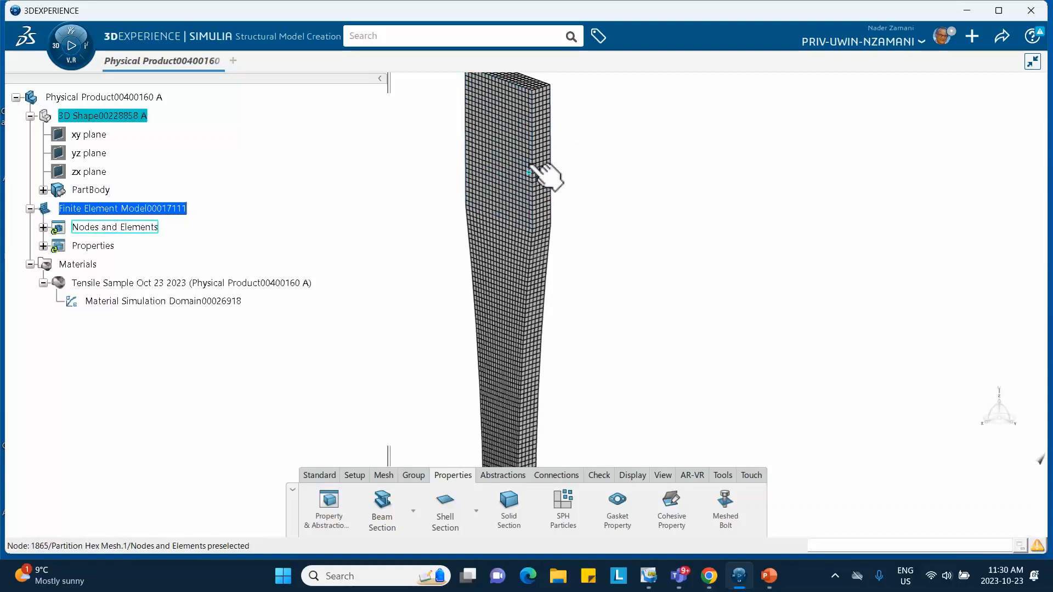
pyautogui.moveTo(584, 298); pyautogui.dragTo(554, 181, button='middle')
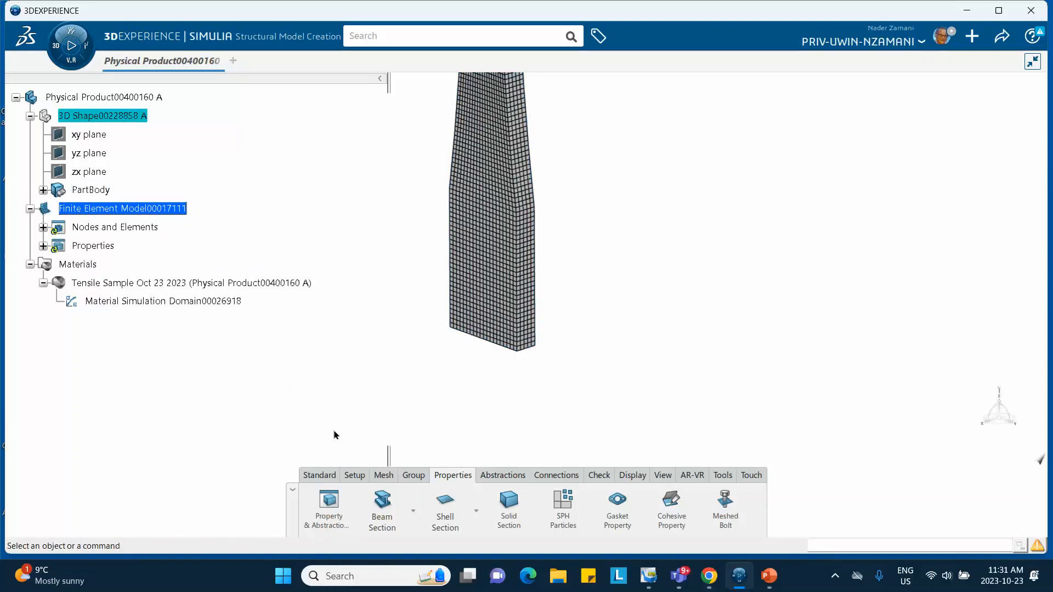
pyautogui.moveTo(410, 374); pyautogui.dragTo(382, 384, button='middle')
pyautogui.click(417, 477)
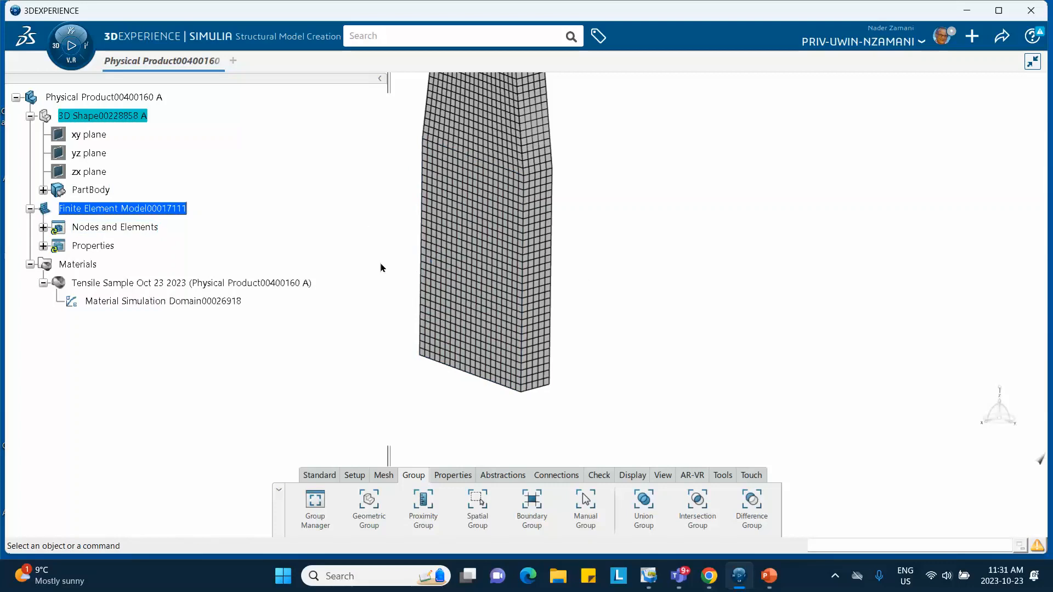
pyautogui.click(722, 475)
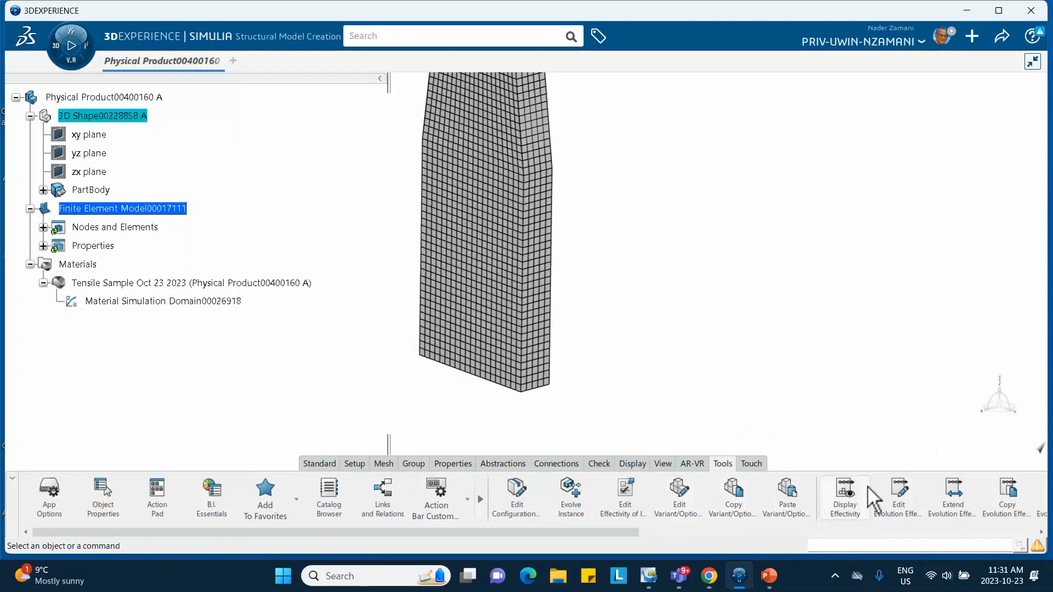
pyautogui.click(1041, 531)
pyautogui.click(1041, 531)
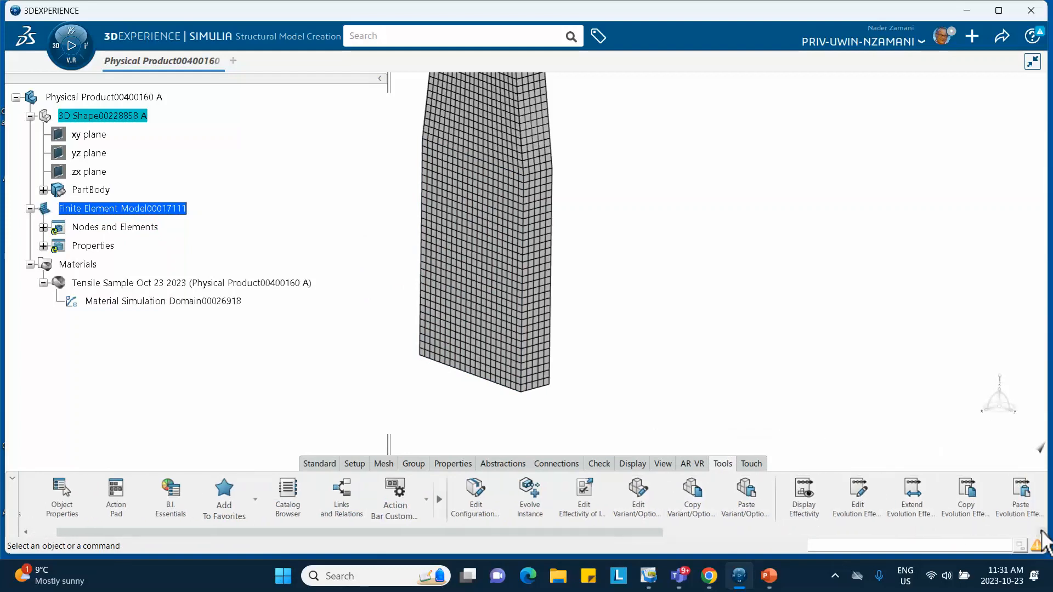
pyautogui.click(662, 464)
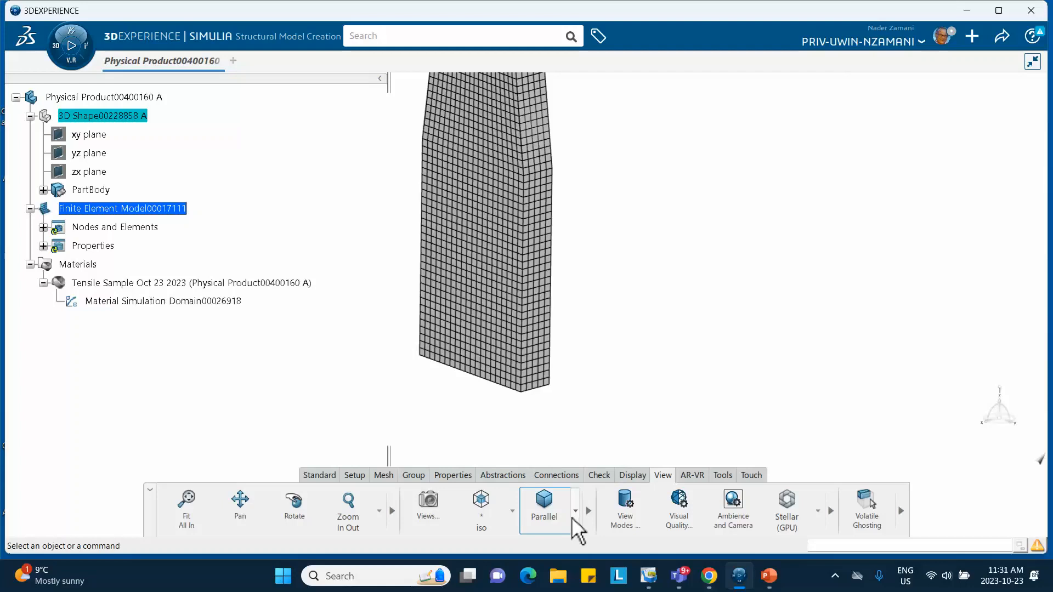
pyautogui.click(512, 512)
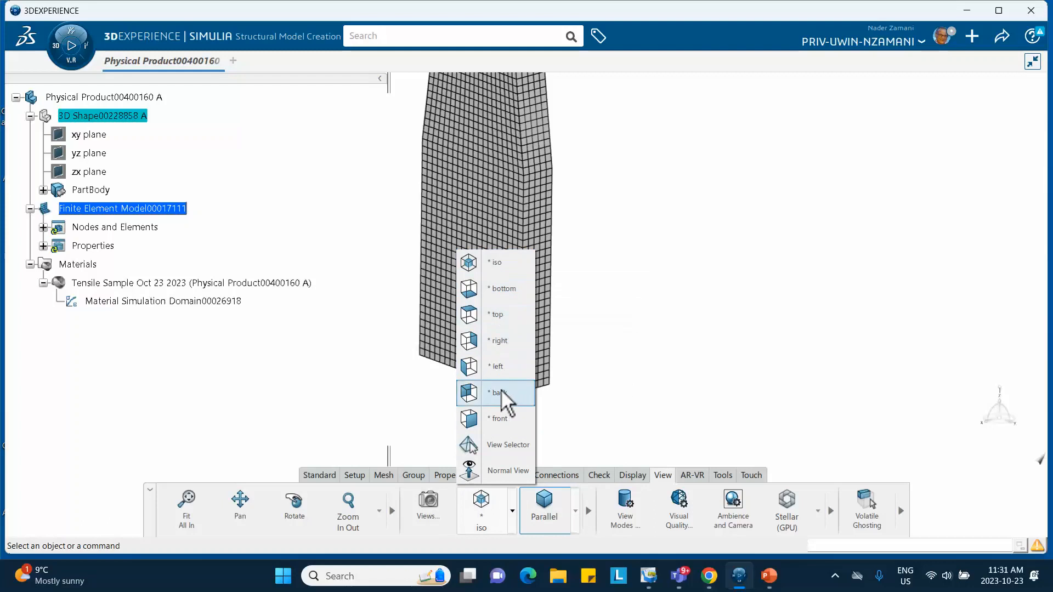
pyautogui.click(496, 418)
pyautogui.moveTo(416, 263); pyautogui.dragTo(367, 299, button='middle')
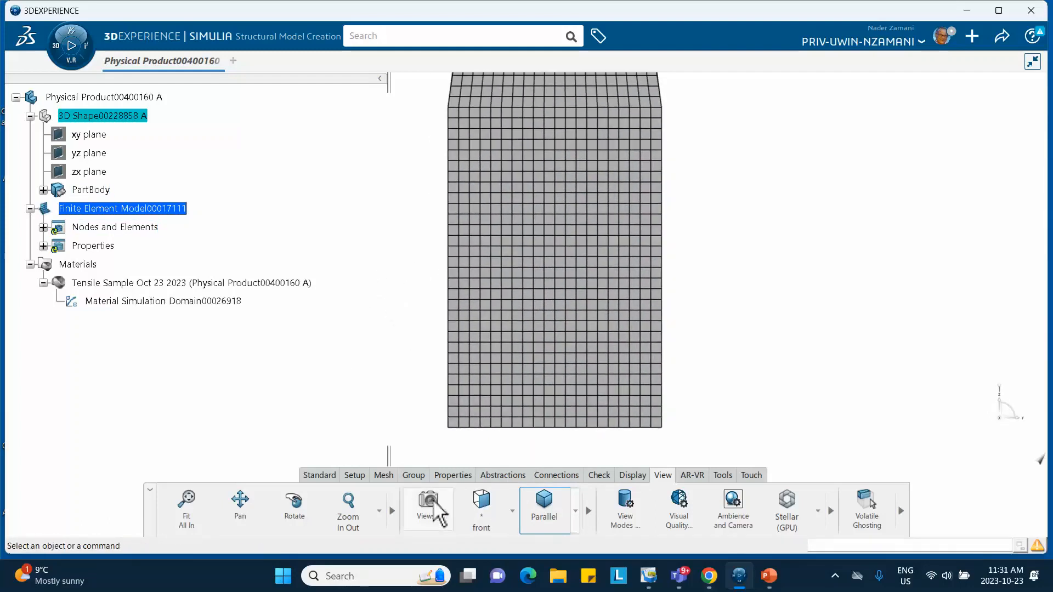
# Step: Start a spatial group with entity type Node and mode Box, naming it bot-Spatial Group.1
pyautogui.click(414, 475)
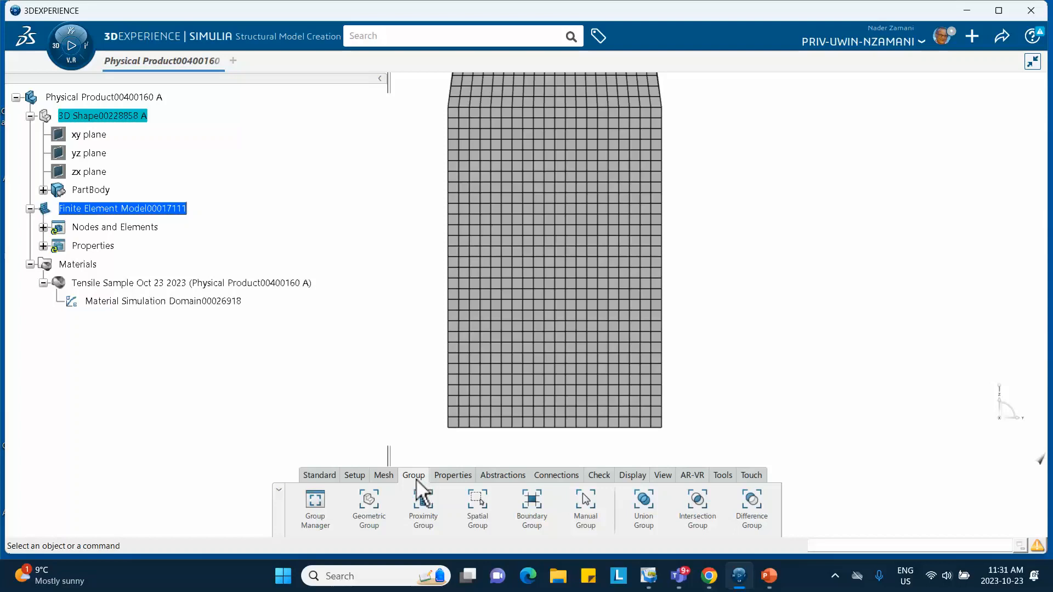
pyautogui.click(481, 511)
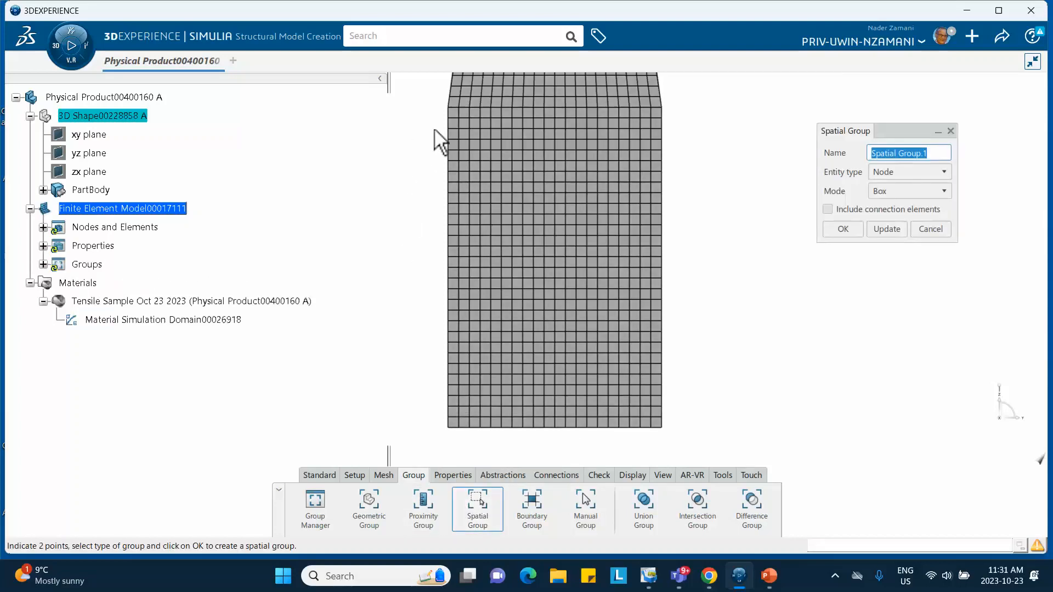
pyautogui.click(909, 192)
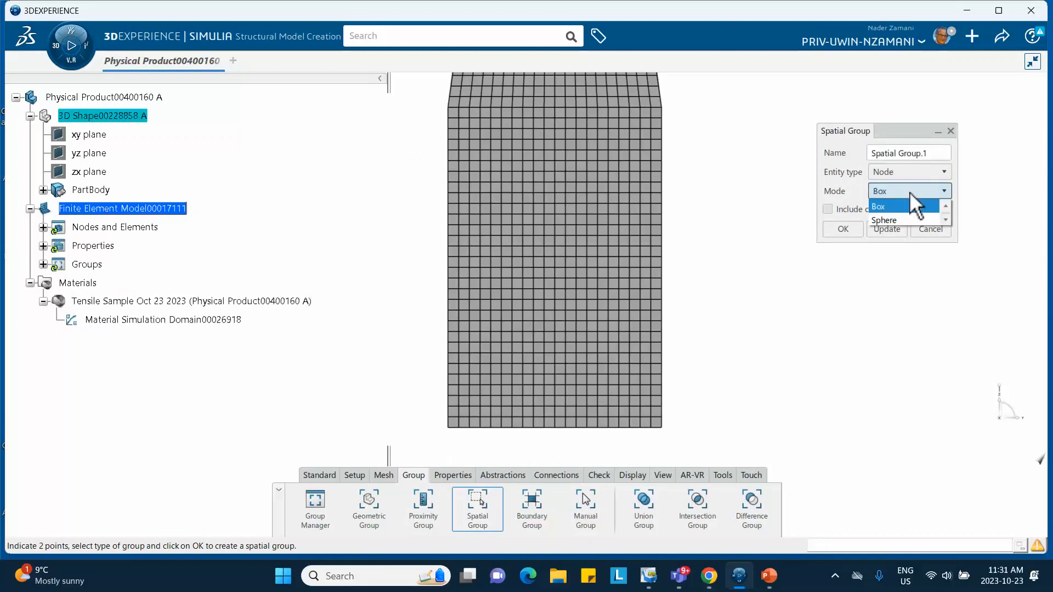
pyautogui.click(903, 208)
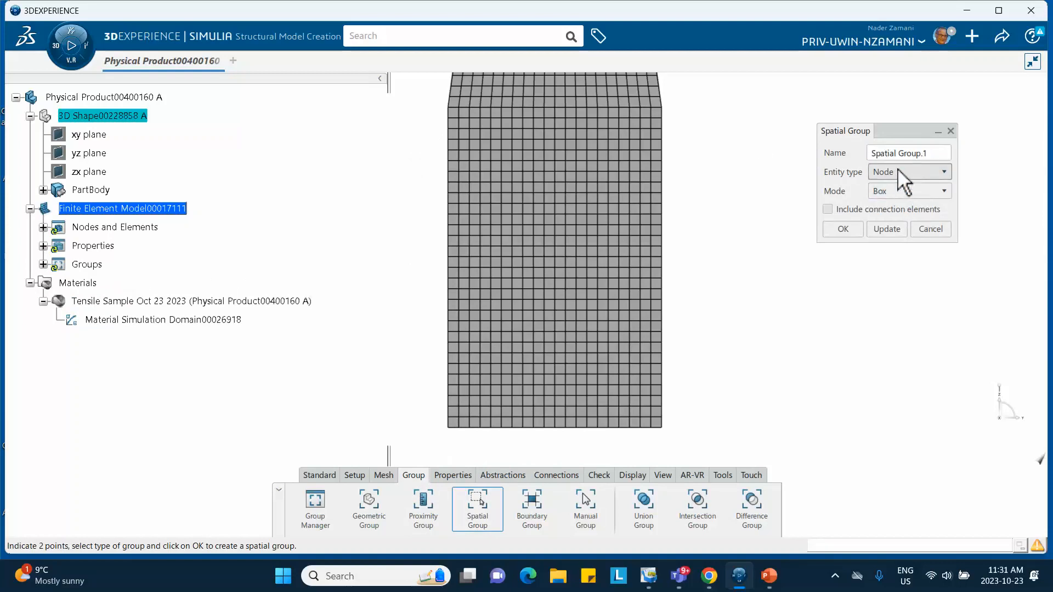
pyautogui.click(897, 167)
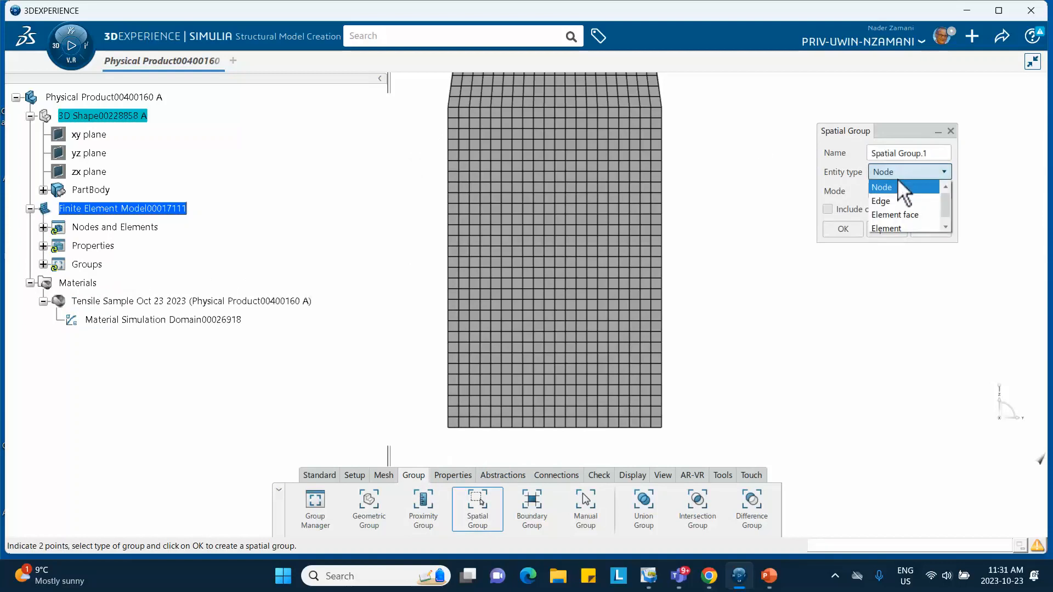
pyautogui.click(896, 167)
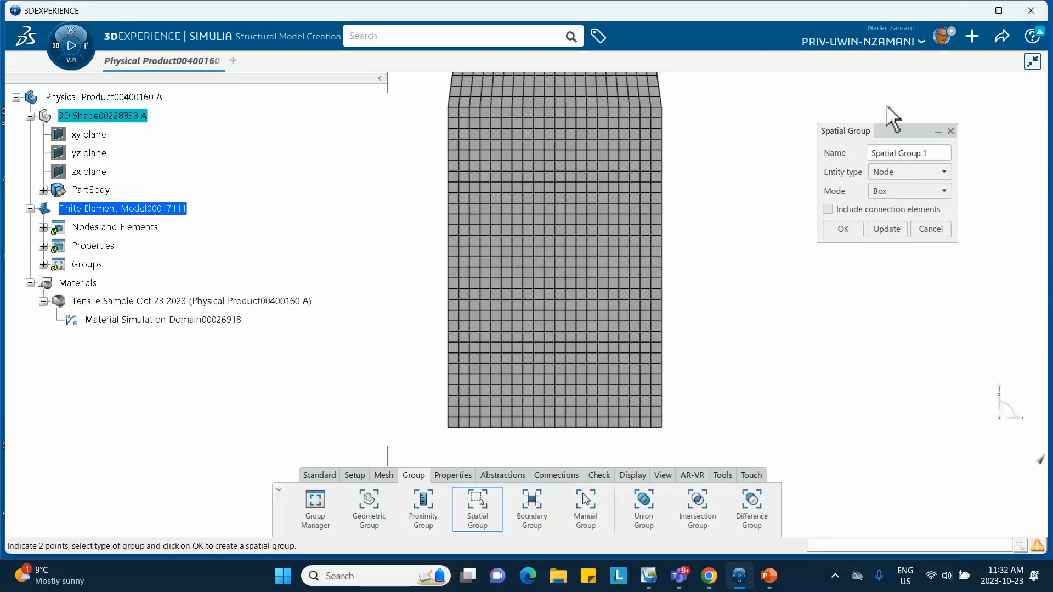
pyautogui.click(875, 159)
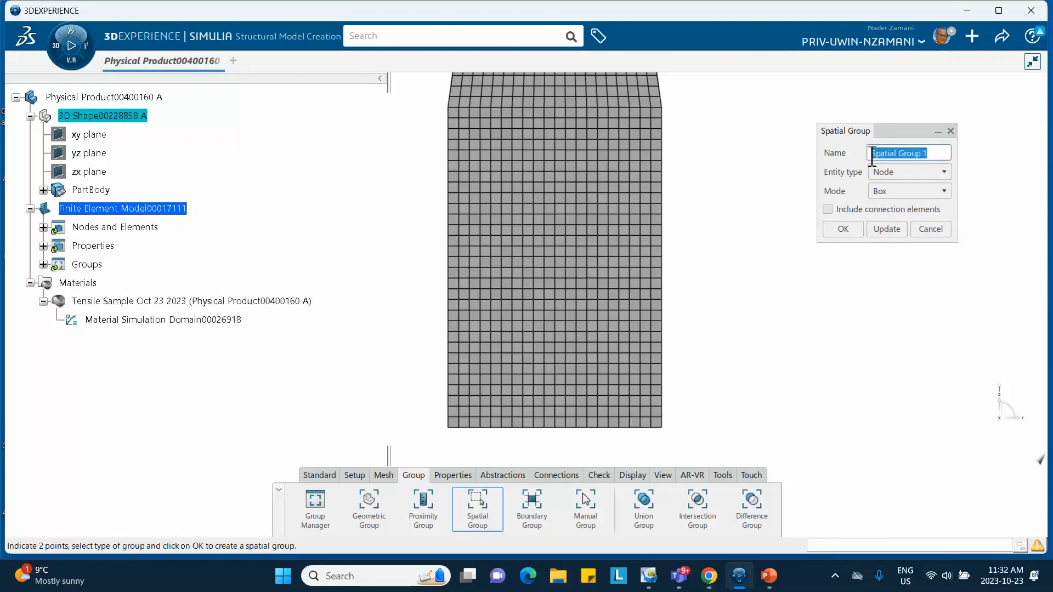
pyautogui.click(873, 155)
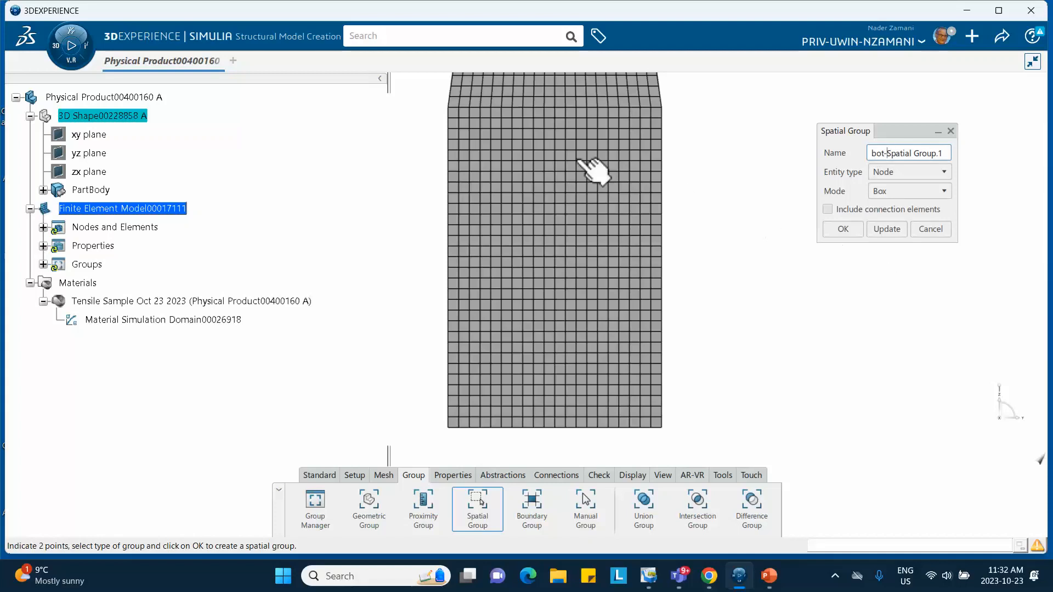
# Step: Enclose the whole lower grip in the selection box, extend its depth through the sample's full thickness, and accept the group
pyautogui.click(413, 102)
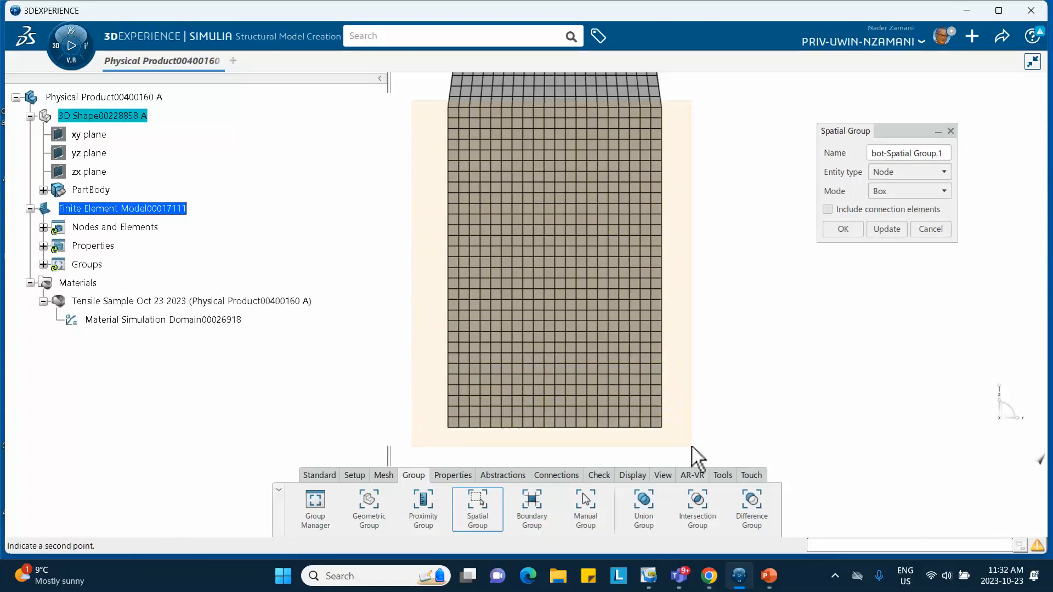
pyautogui.click(690, 439)
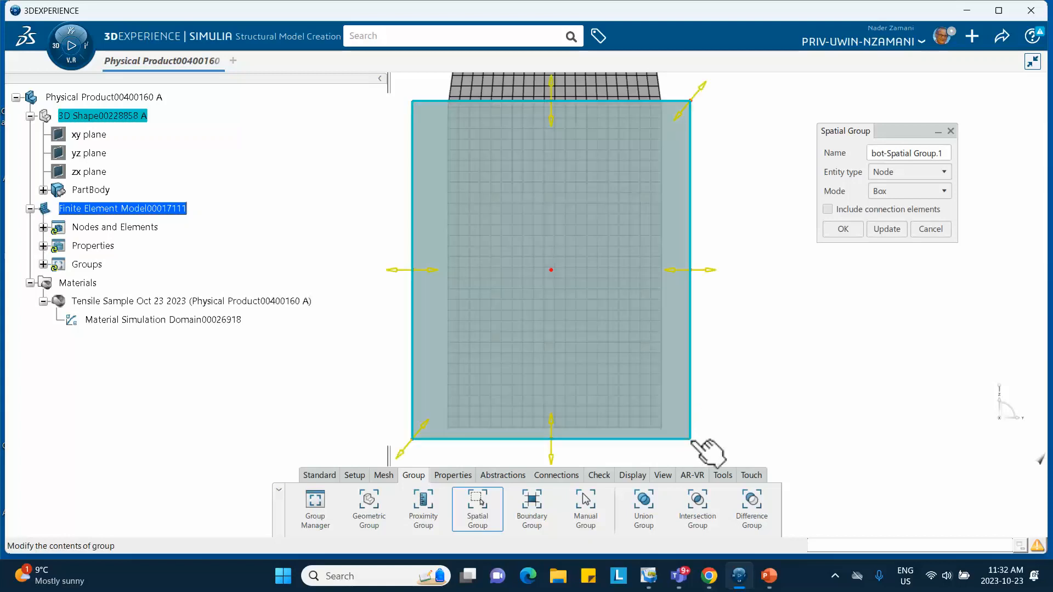
pyautogui.moveTo(742, 340); pyautogui.dragTo(430, 305, button='middle')
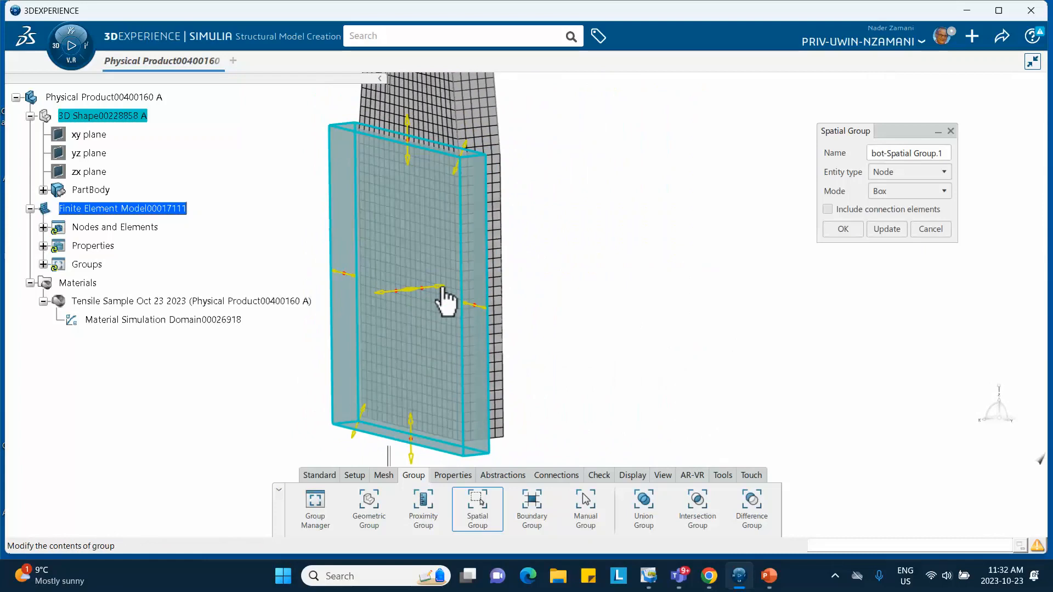
pyautogui.moveTo(441, 291); pyautogui.dragTo(523, 284)
pyautogui.moveTo(601, 296); pyautogui.dragTo(657, 295, button='middle')
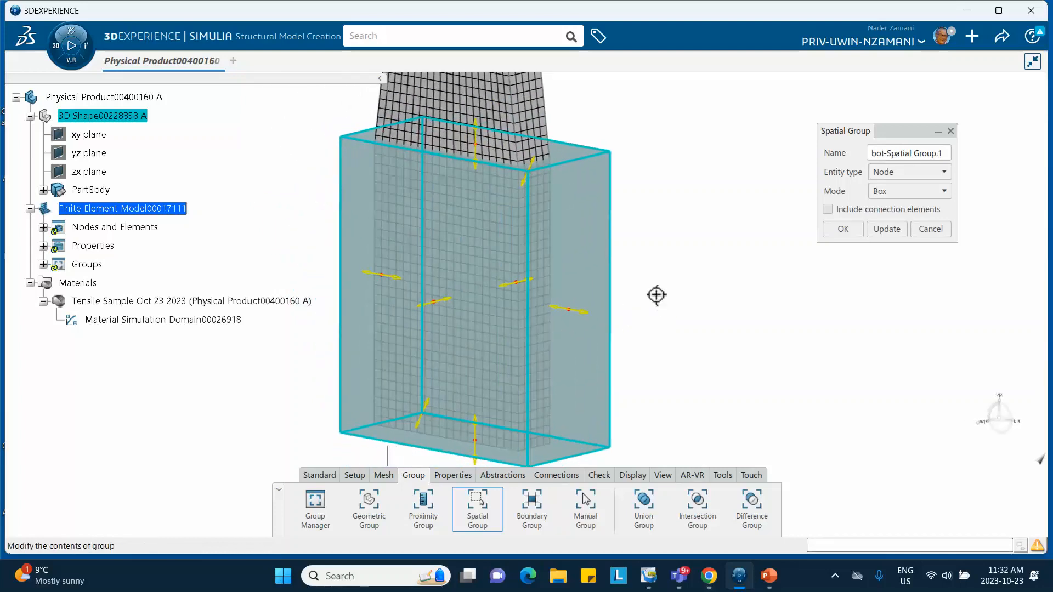
pyautogui.click(849, 232)
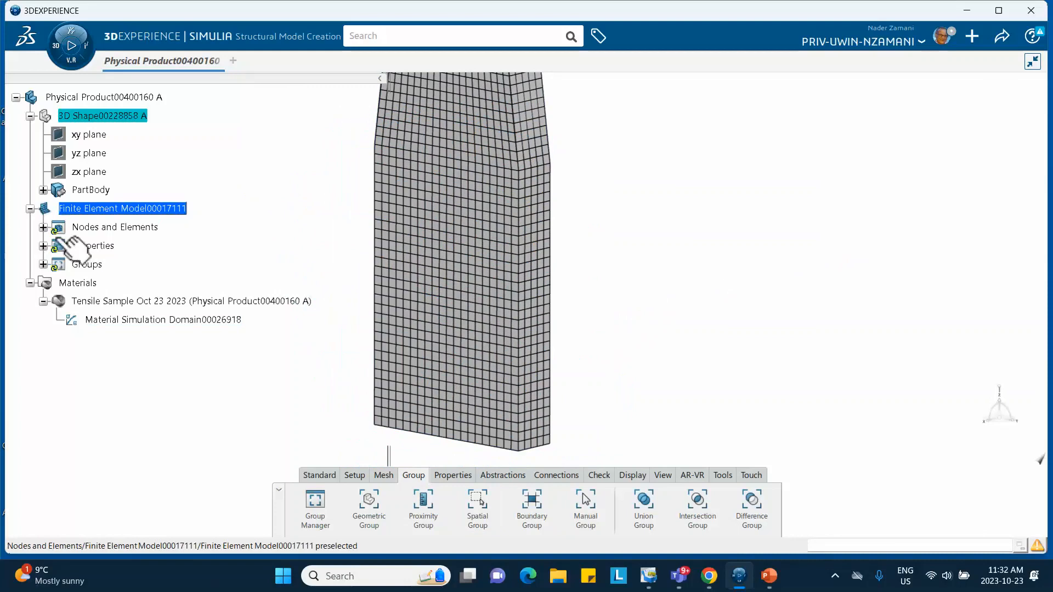
# Step: Expand Groups in the tree, reopen bot-Spatial Group.1, update its node content and accept it
pyautogui.click(43, 264)
pyautogui.doubleClick(133, 282)
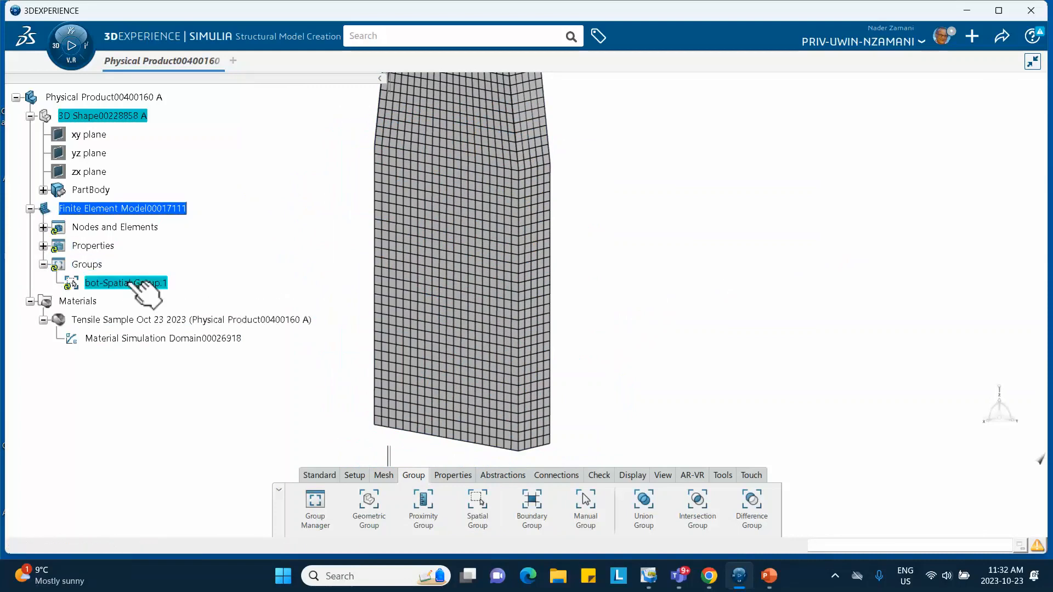
pyautogui.click(888, 225)
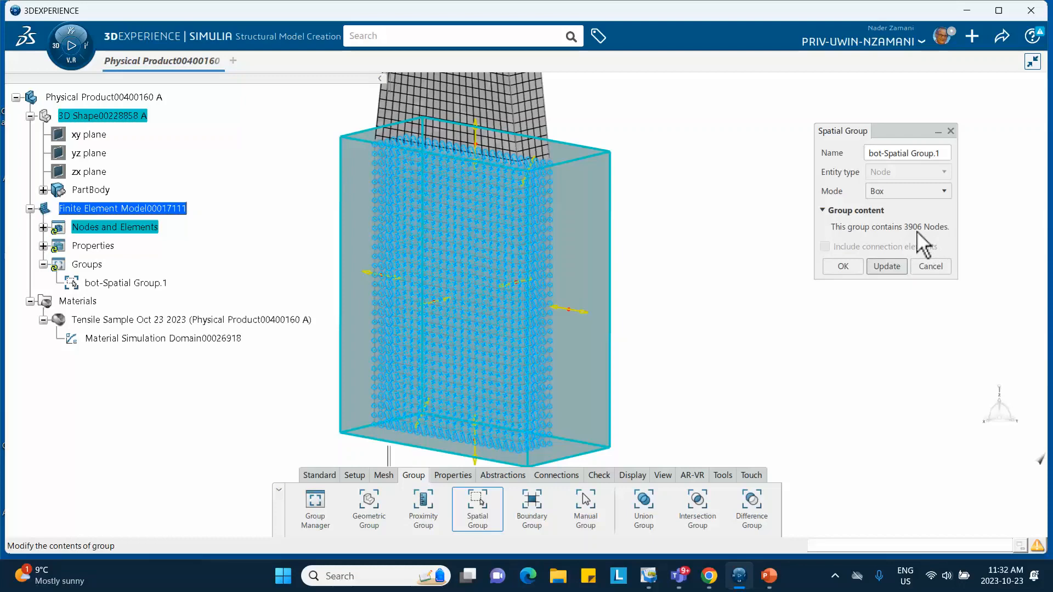
pyautogui.click(843, 266)
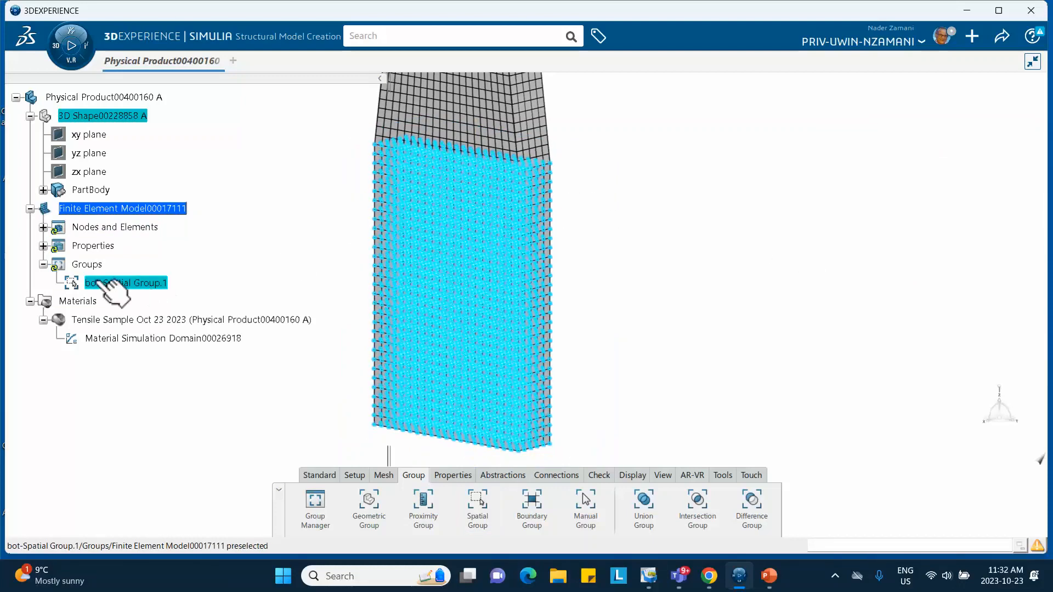
# Step: Bring the sample's upper grip end into the viewing area and orient it to the front view
pyautogui.moveTo(286, 176); pyautogui.dragTo(352, 394, button='middle')
pyautogui.click(294, 179)
pyautogui.moveTo(366, 172); pyautogui.dragTo(367, 313, button='middle')
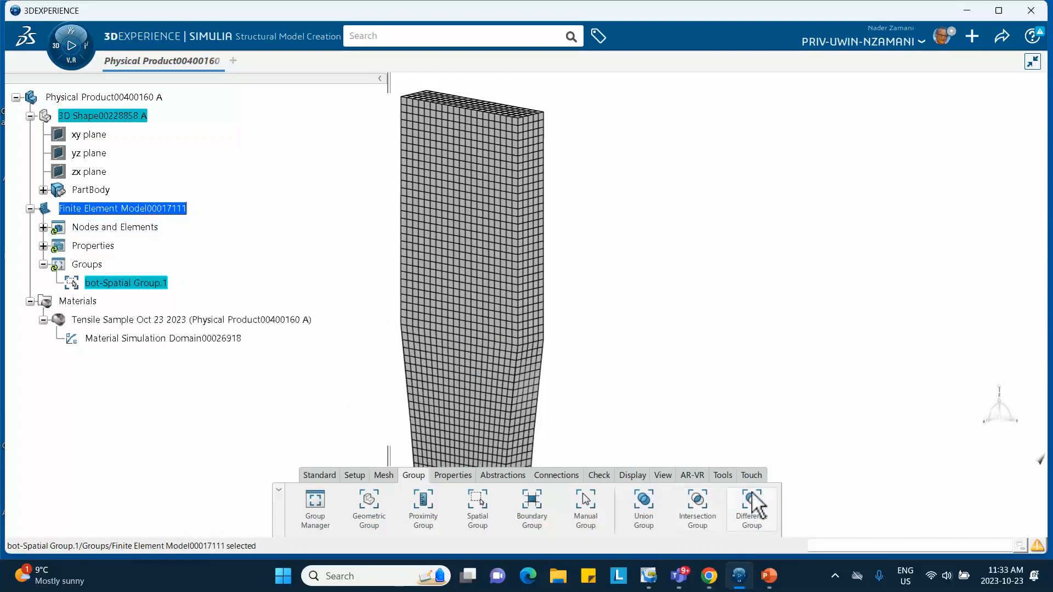
pyautogui.click(665, 476)
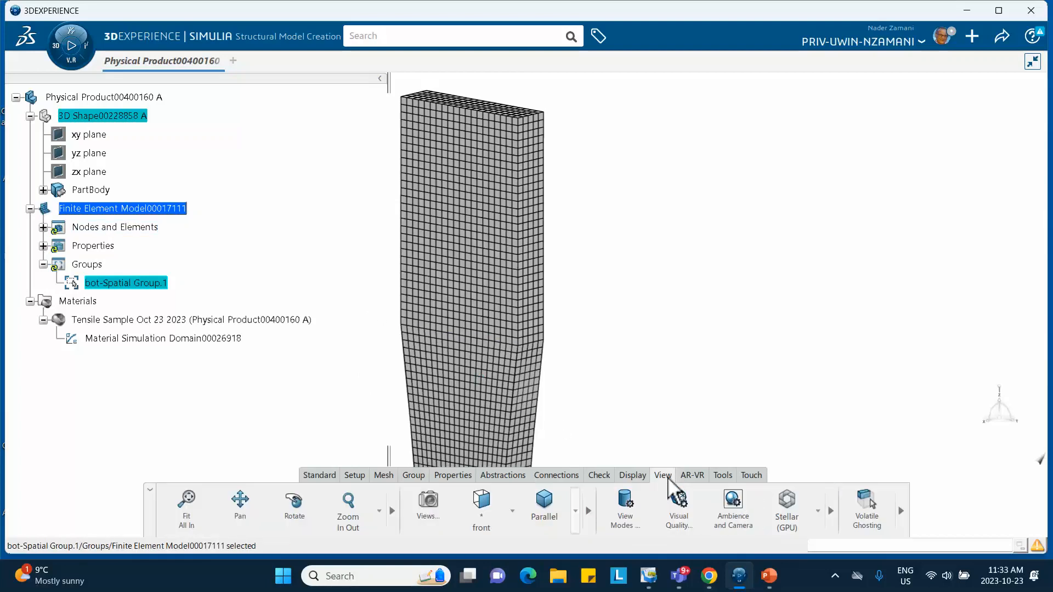
pyautogui.click(482, 500)
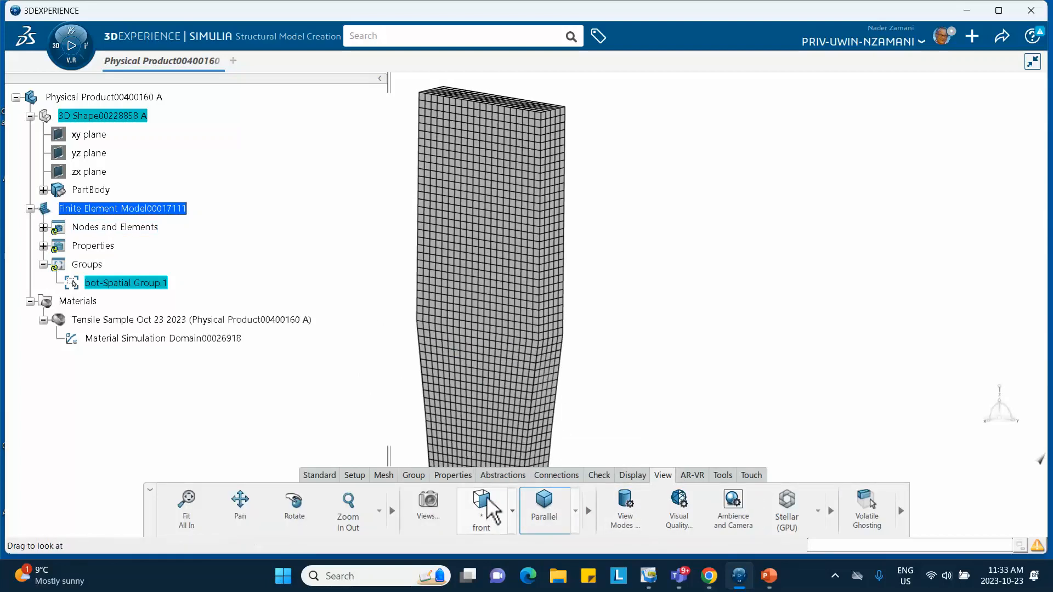
pyautogui.moveTo(489, 233); pyautogui.dragTo(396, 323, button='middle')
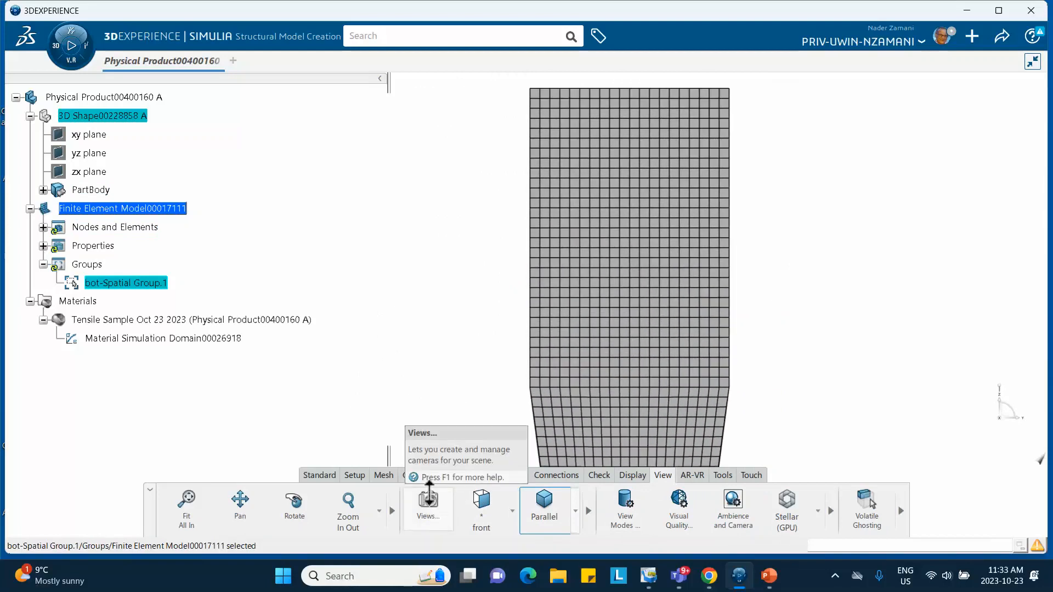
# Step: Start a spatial group and enclose the whole upper grip in a Node-type selection box extending through the sample's full thickness
pyautogui.click(415, 474)
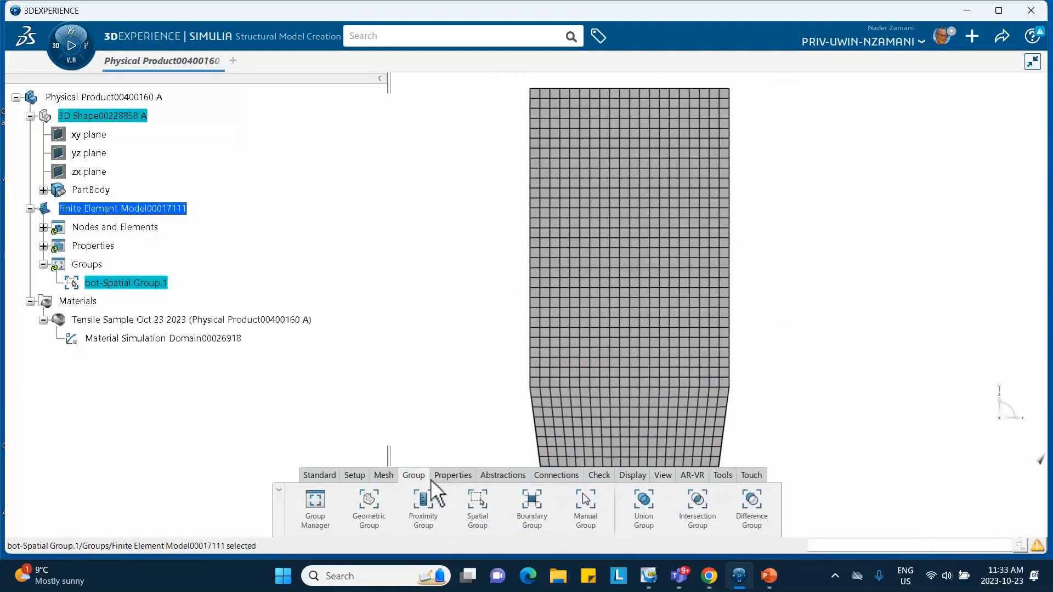
pyautogui.click(471, 507)
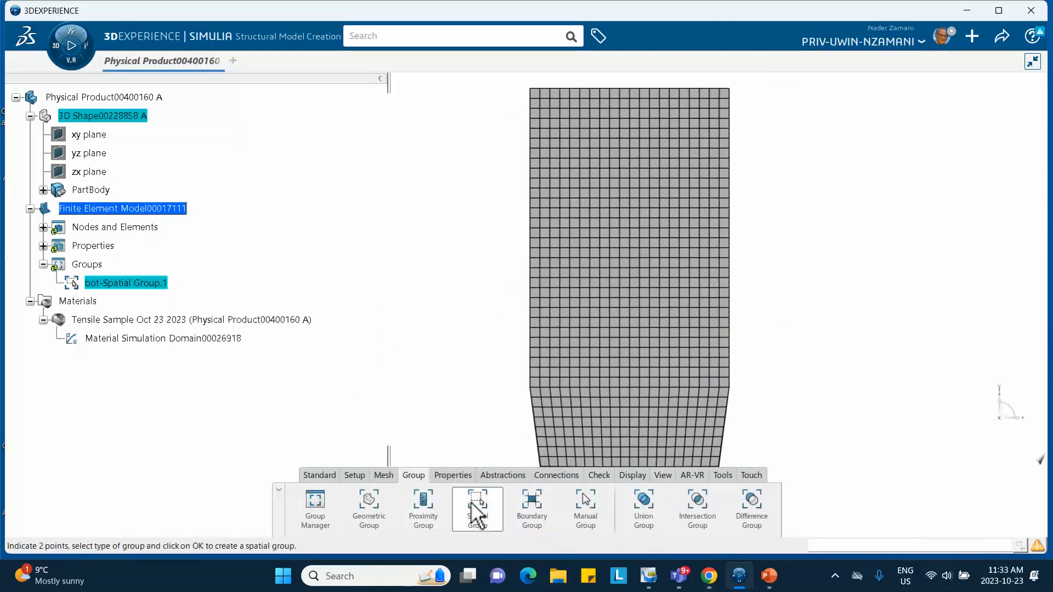
pyautogui.click(516, 78)
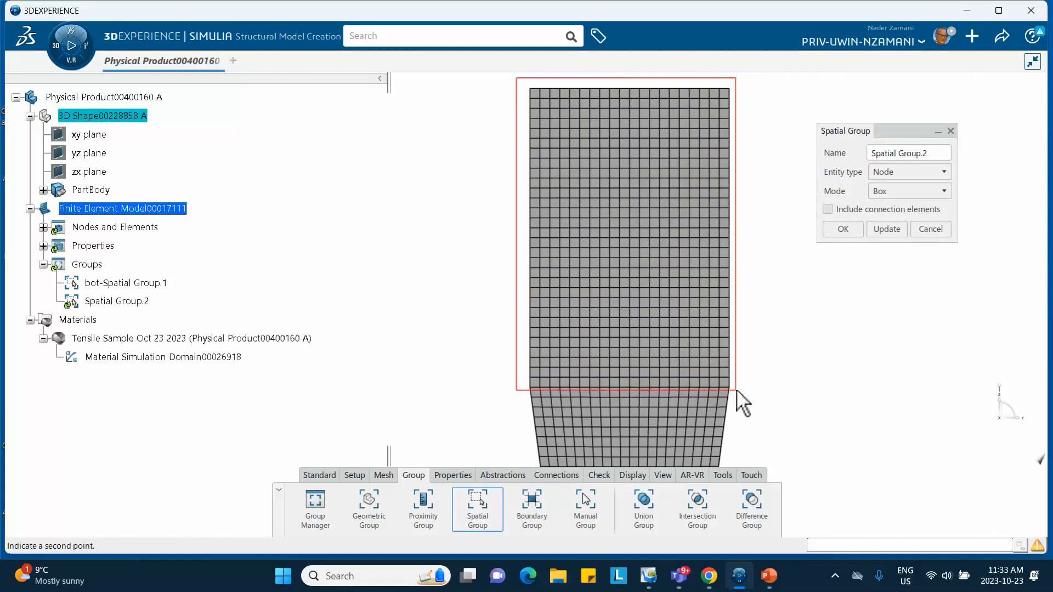
pyautogui.click(741, 393)
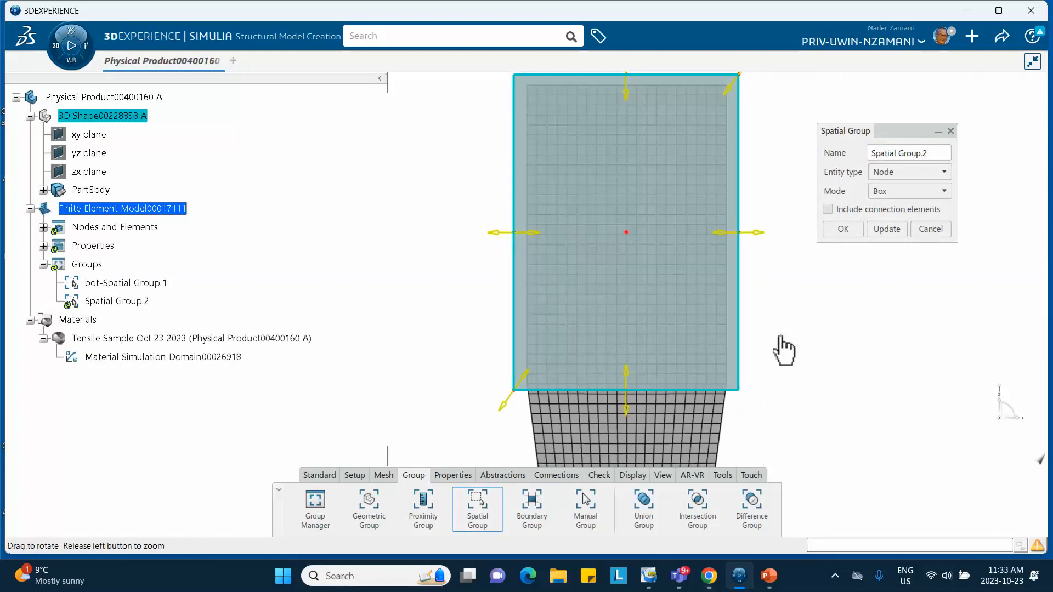
pyautogui.moveTo(783, 351); pyautogui.dragTo(338, 257, button='middle')
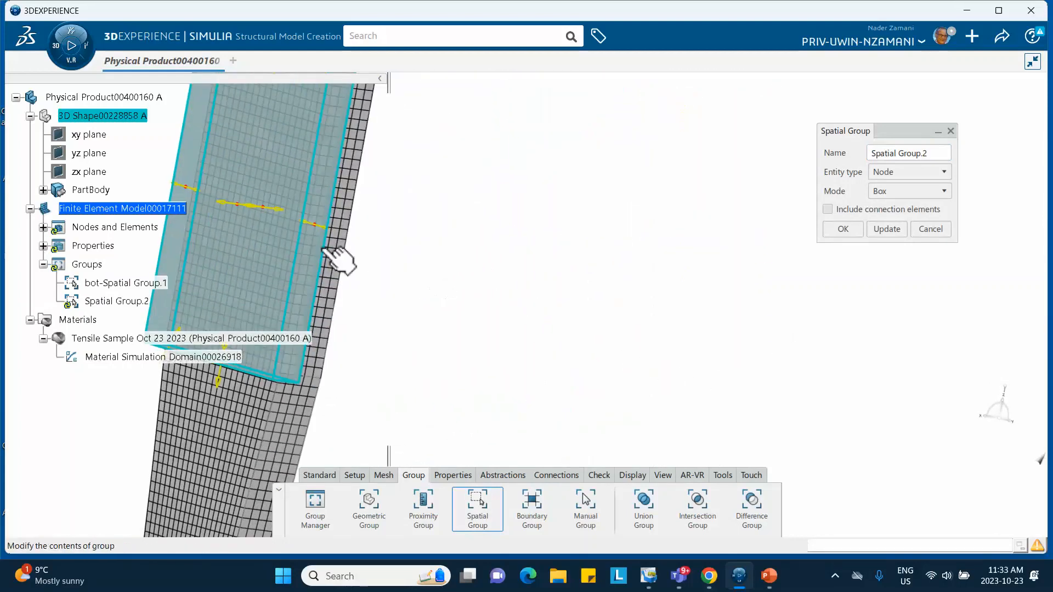
pyautogui.moveTo(296, 218); pyautogui.dragTo(725, 241, button='middle')
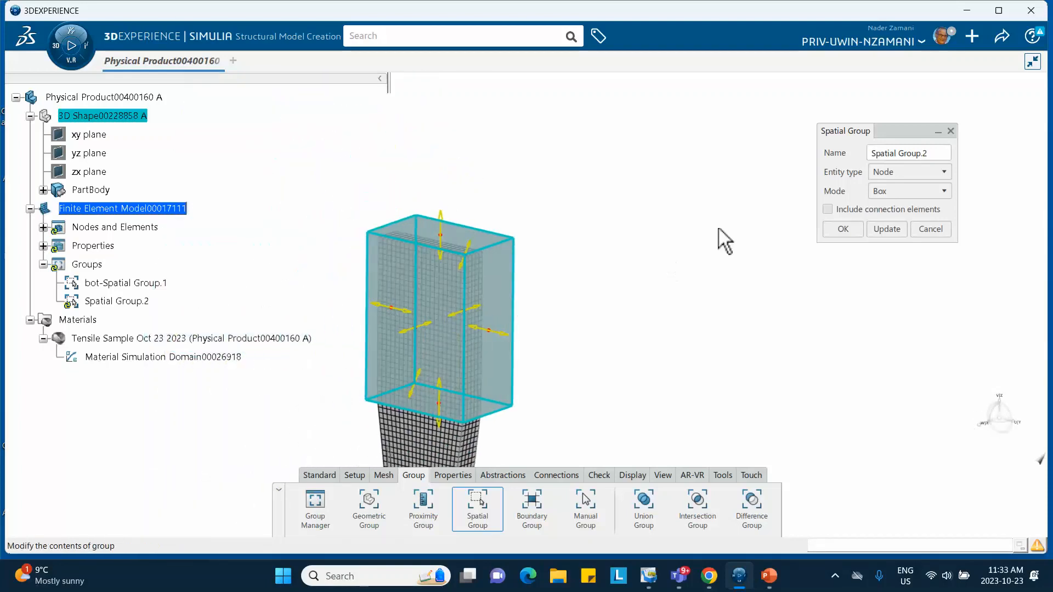
# Step: Name the upper grip's node group top-Spatial Group.2 and accept it
pyautogui.tripleClick(871, 154)
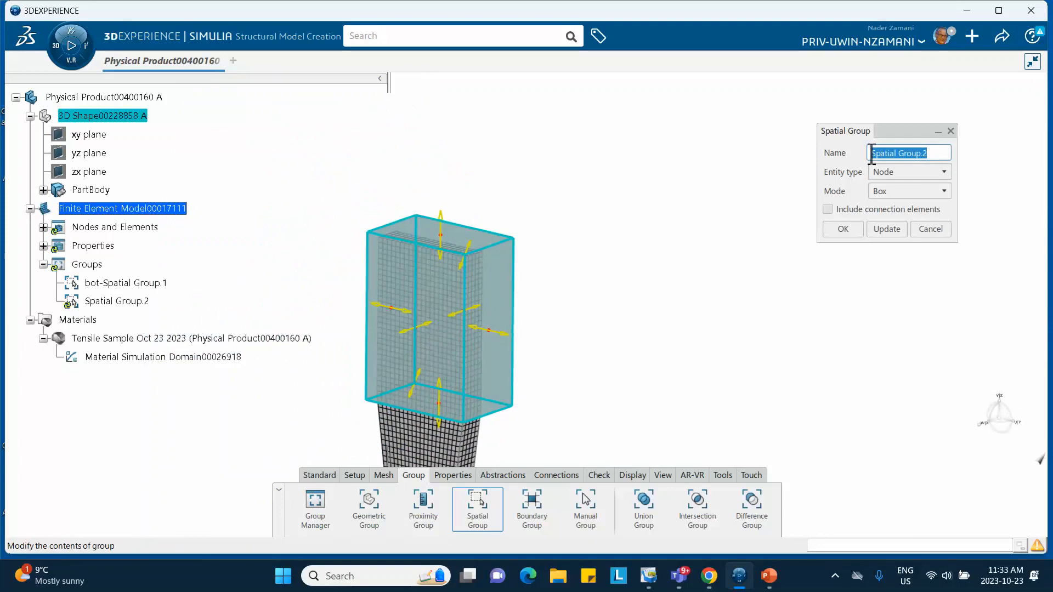
pyautogui.click(871, 154)
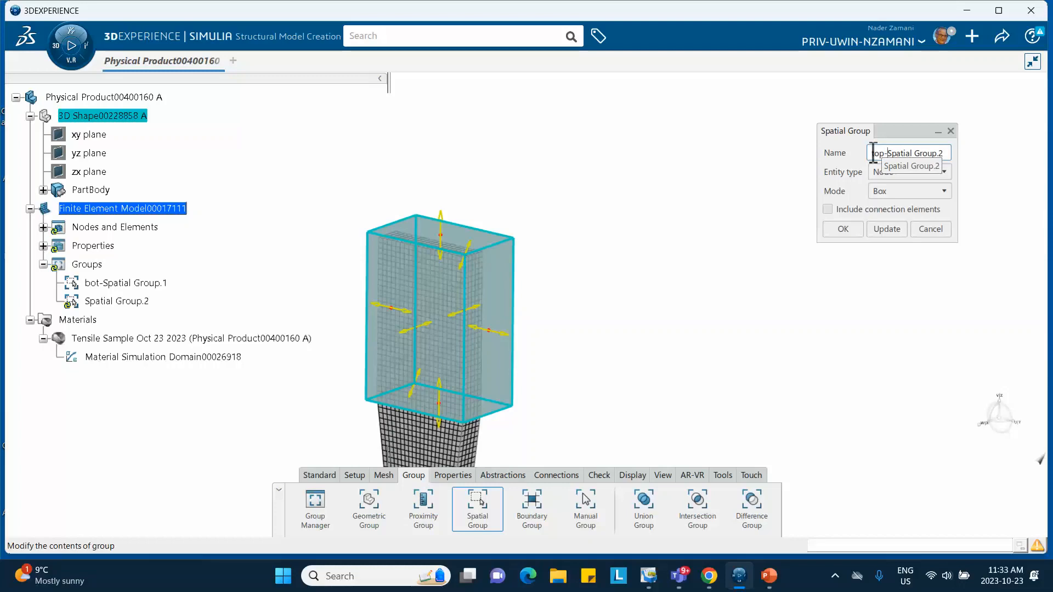
pyautogui.write('top-')
pyautogui.click(846, 229)
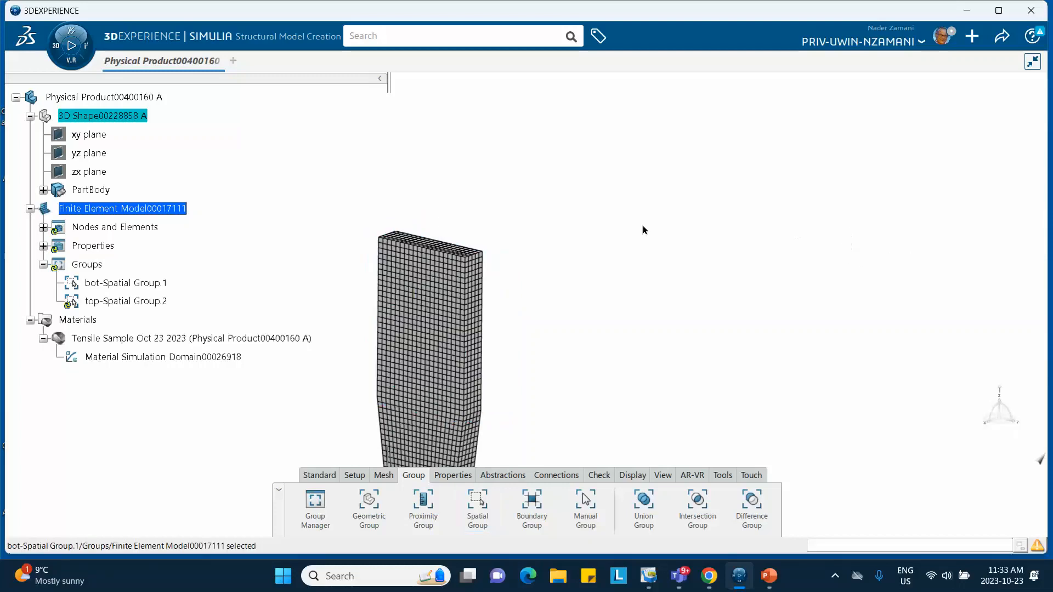
# Step: Save the finite element model with its two grip groups and bring the entire sample into view
pyautogui.moveTo(623, 225); pyautogui.dragTo(649, 213, button='middle')
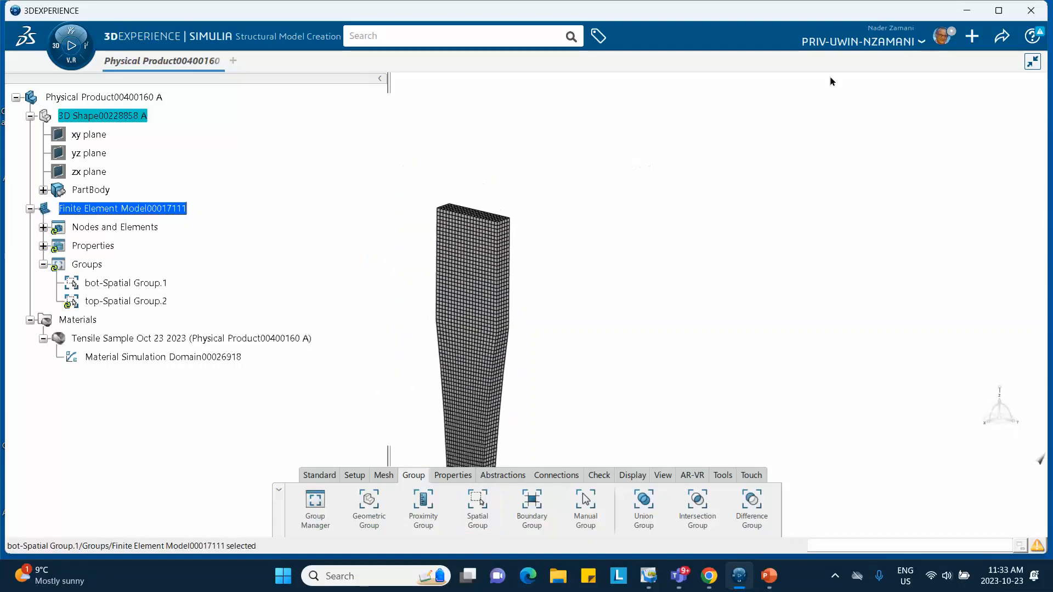
pyautogui.click(1001, 37)
pyautogui.click(946, 63)
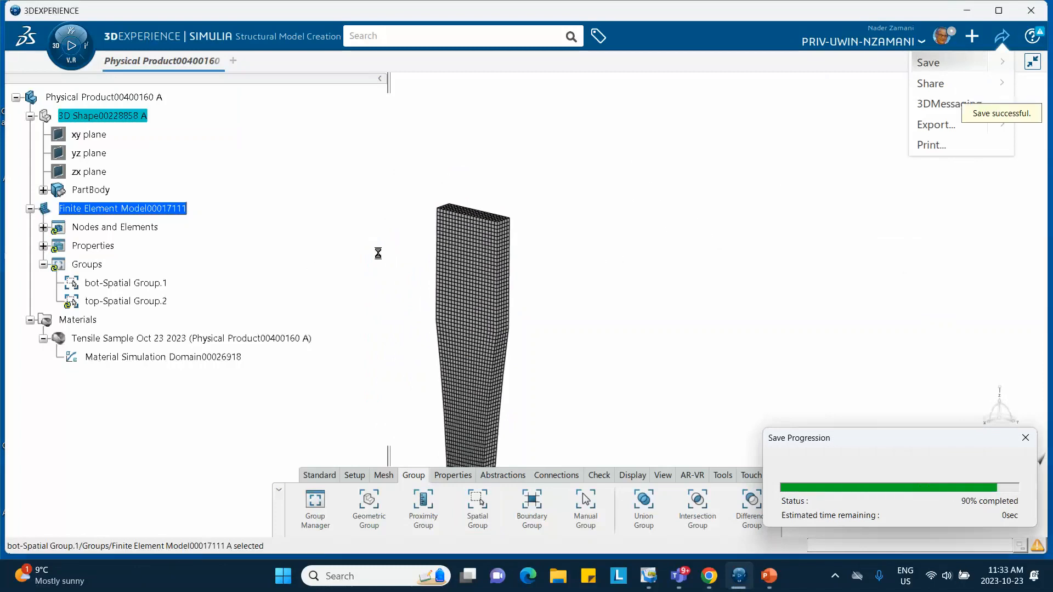
pyautogui.moveTo(382, 256); pyautogui.dragTo(348, 179, button='middle')
pyautogui.moveTo(446, 216); pyautogui.dragTo(440, 228)
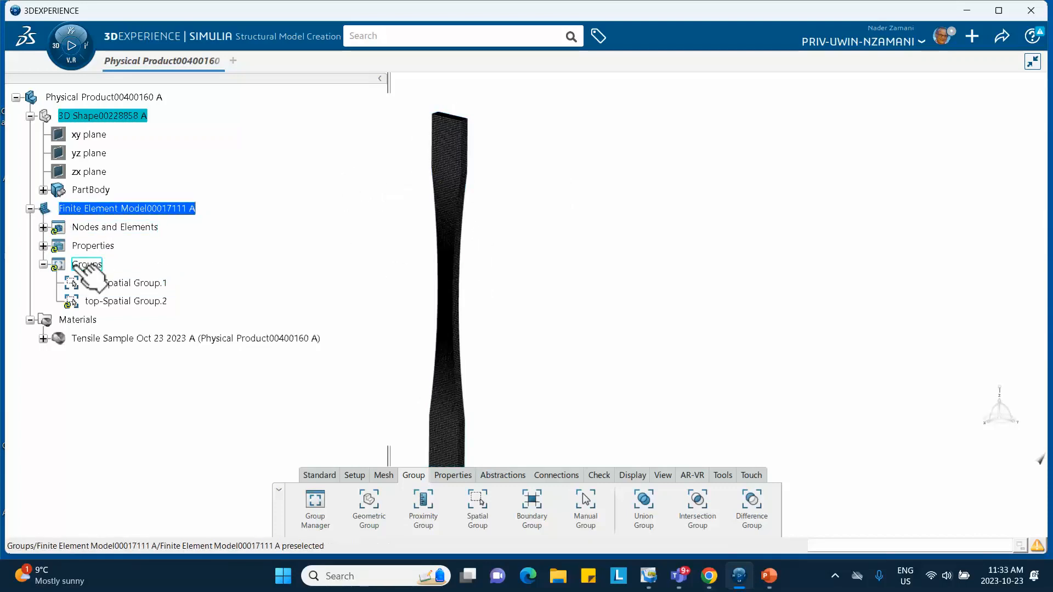
# Step: Switch to the Mechanical Scenario Creation app for the meshed sample
pyautogui.click(61, 43)
pyautogui.scroll(-5, 159, 287)
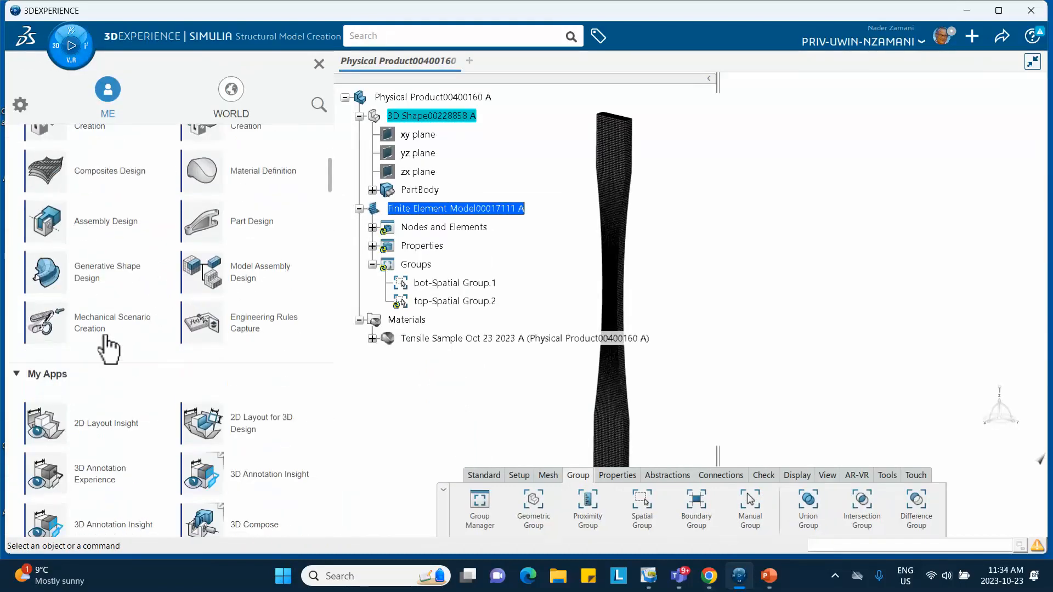
pyautogui.scroll(1, 150, 337)
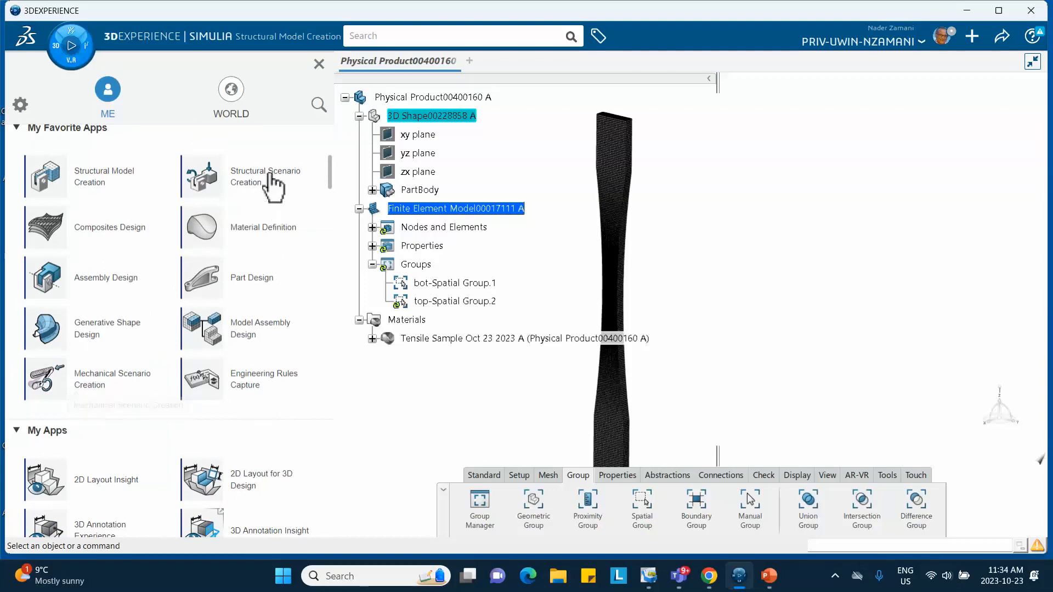
pyautogui.click(94, 385)
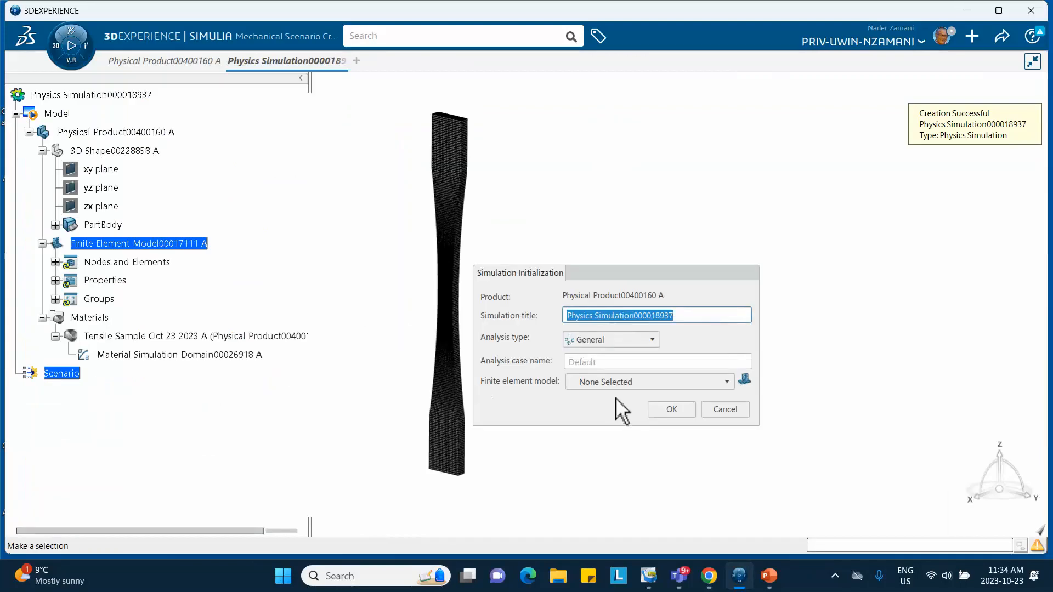
# Step: Initialize the simulation with the Structural analysis type and Finite Element Model00017111 A
pyautogui.click(608, 340)
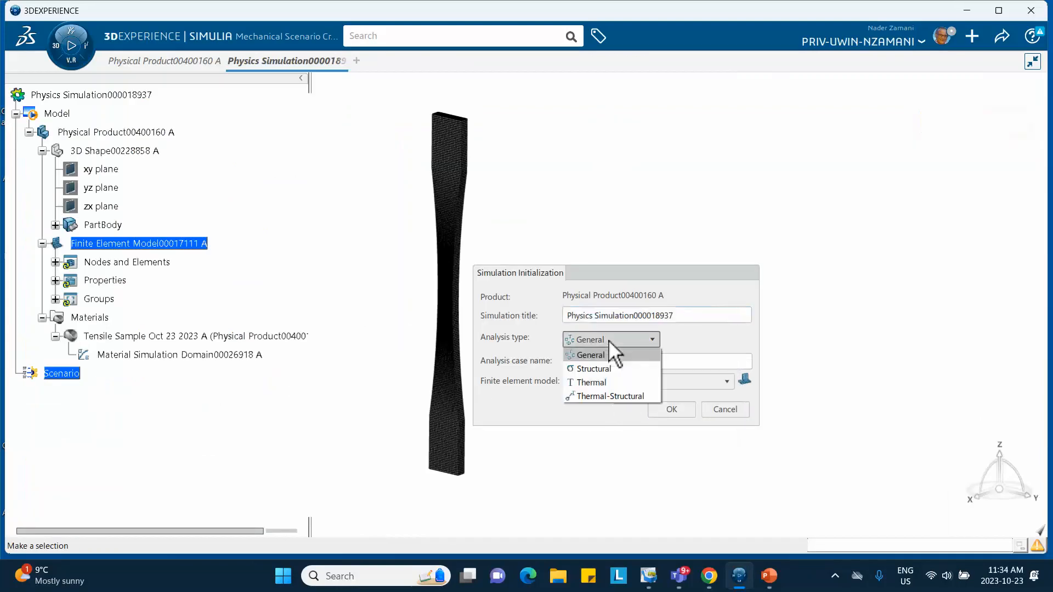
pyautogui.click(603, 373)
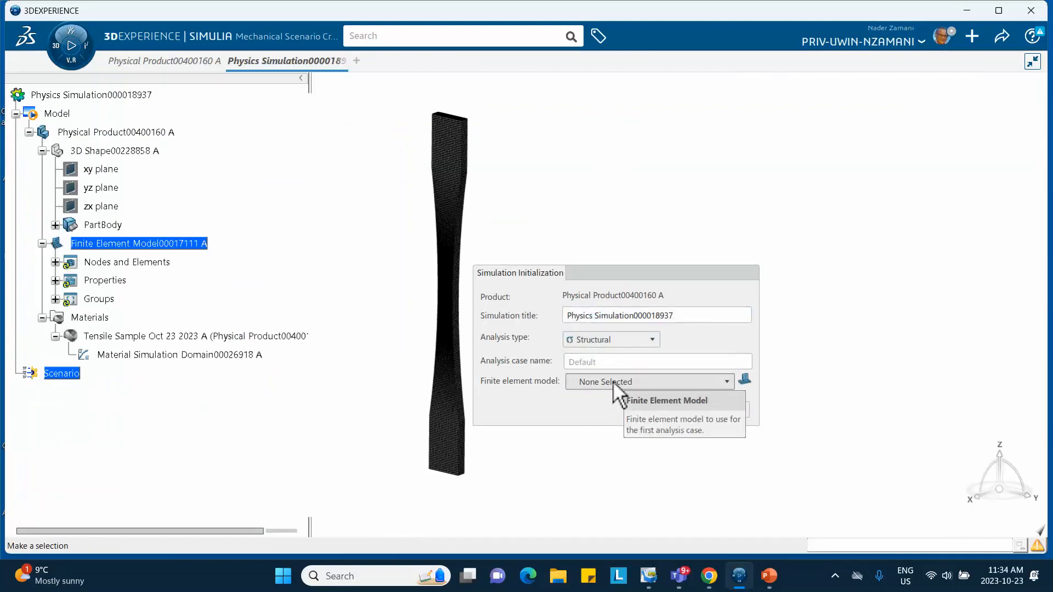
pyautogui.click(612, 381)
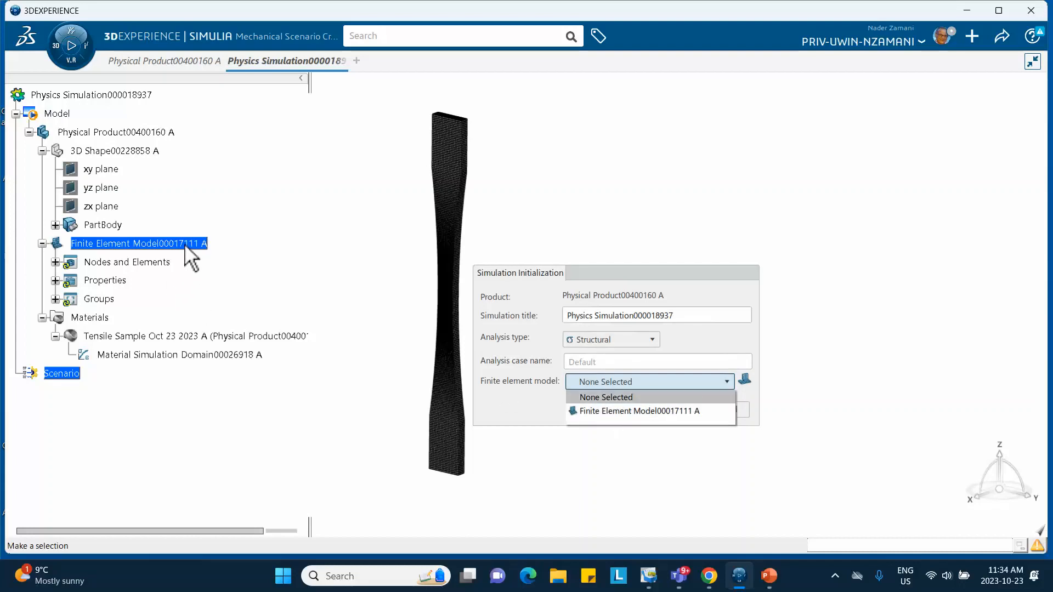
pyautogui.click(666, 411)
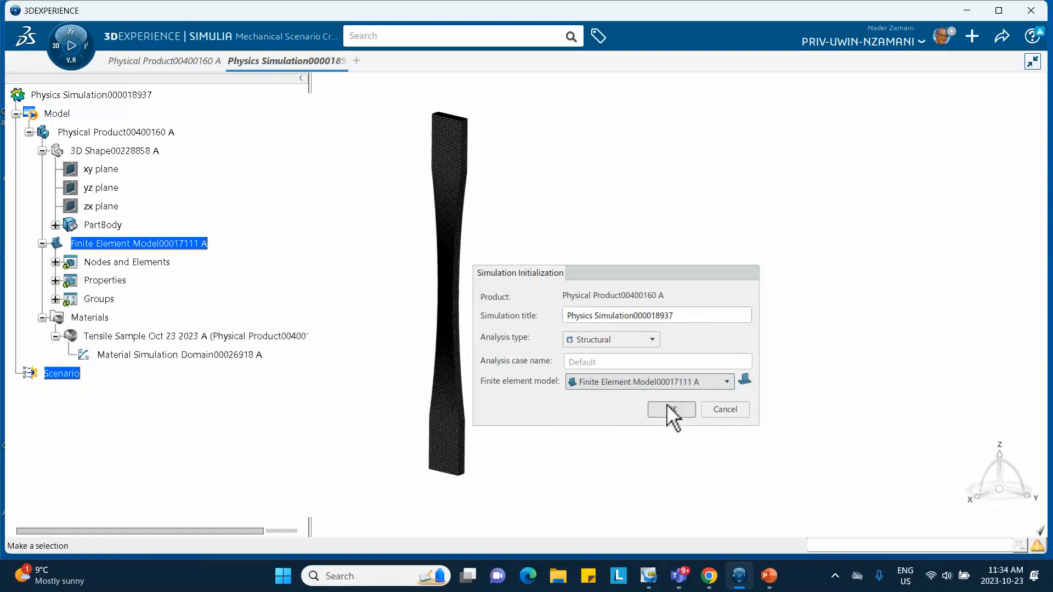
pyautogui.click(669, 409)
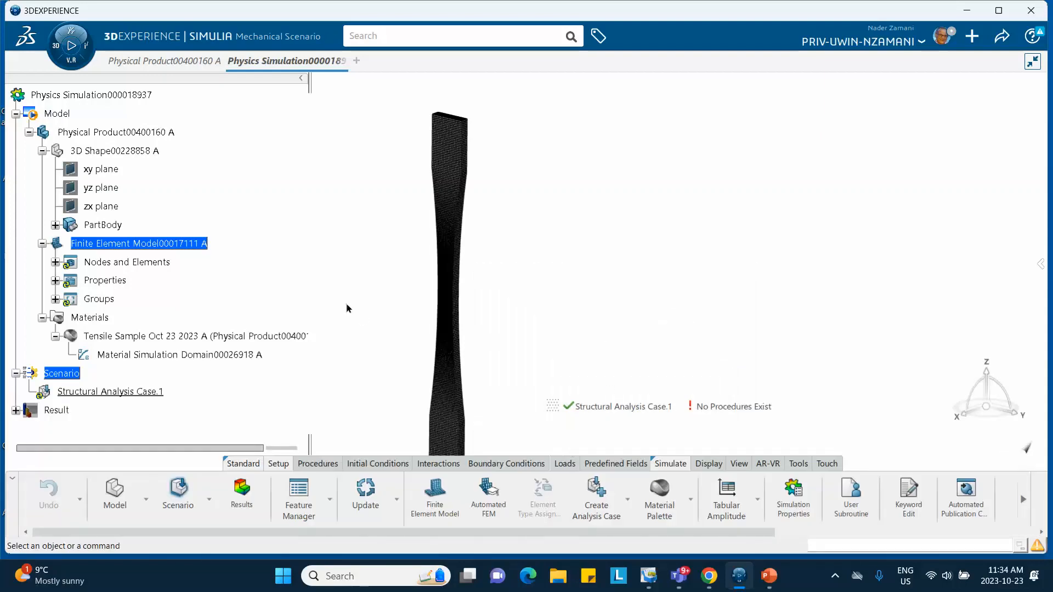
# Step: Add an explicit dynamic step to the structural analysis case, continuing past the element-type warning, with a step time of 0.001 s
pyautogui.scroll(-3, 230, 304)
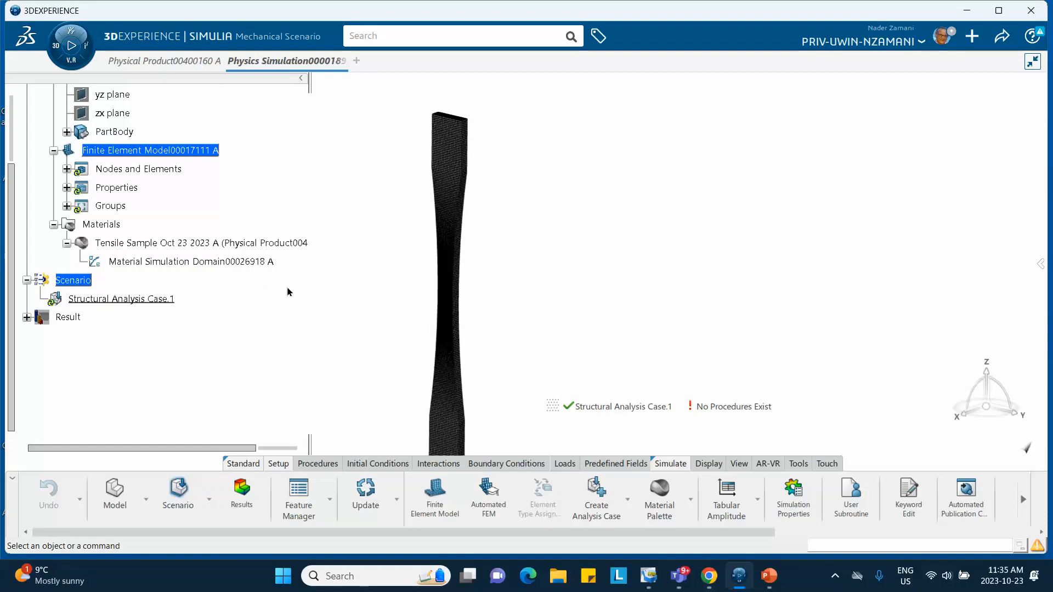
pyautogui.scroll(-2, 288, 292)
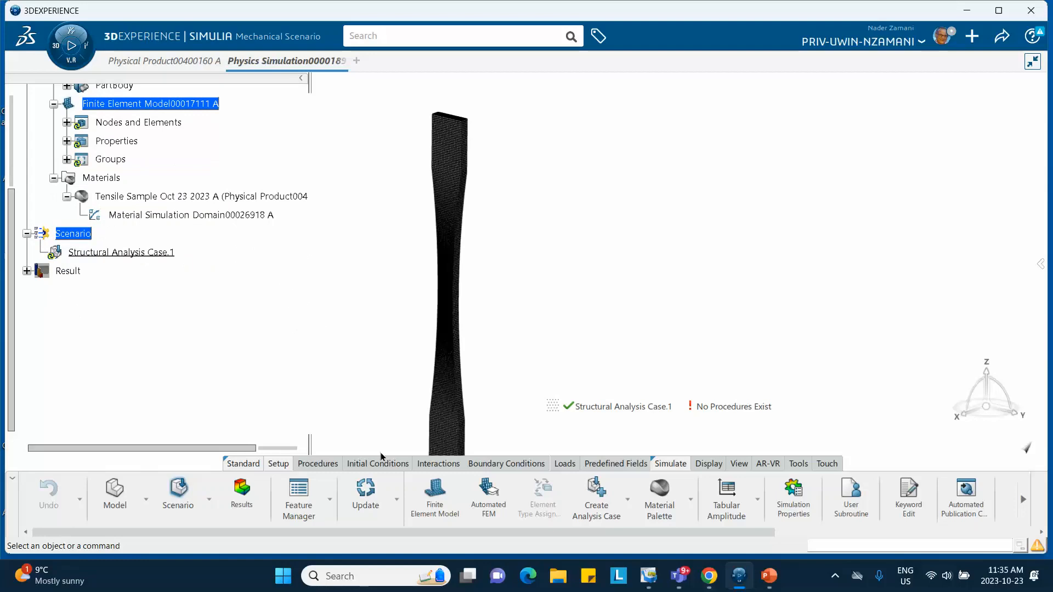
pyautogui.click(317, 464)
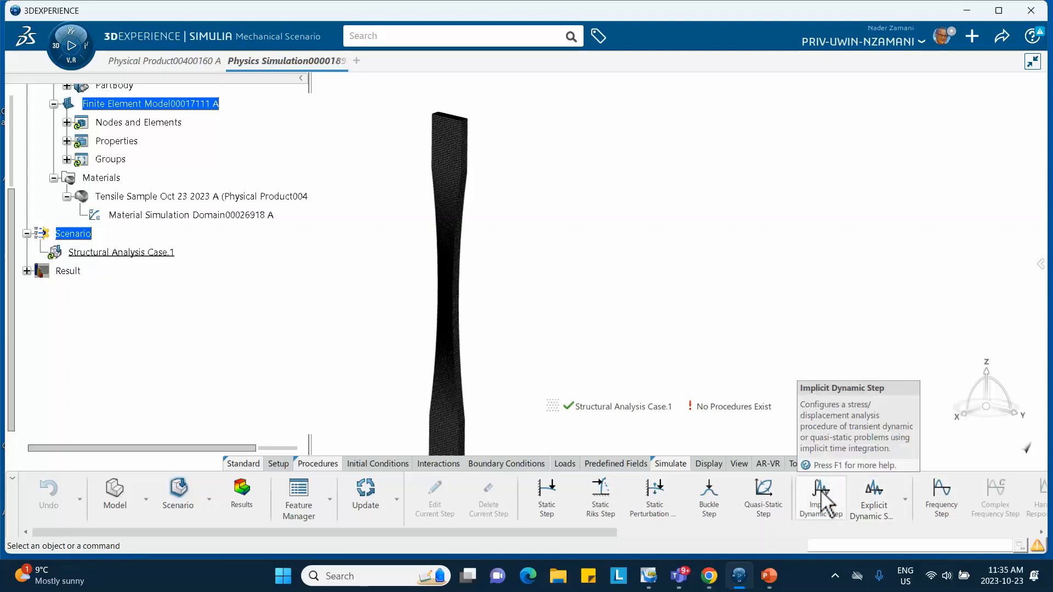
pyautogui.click(875, 504)
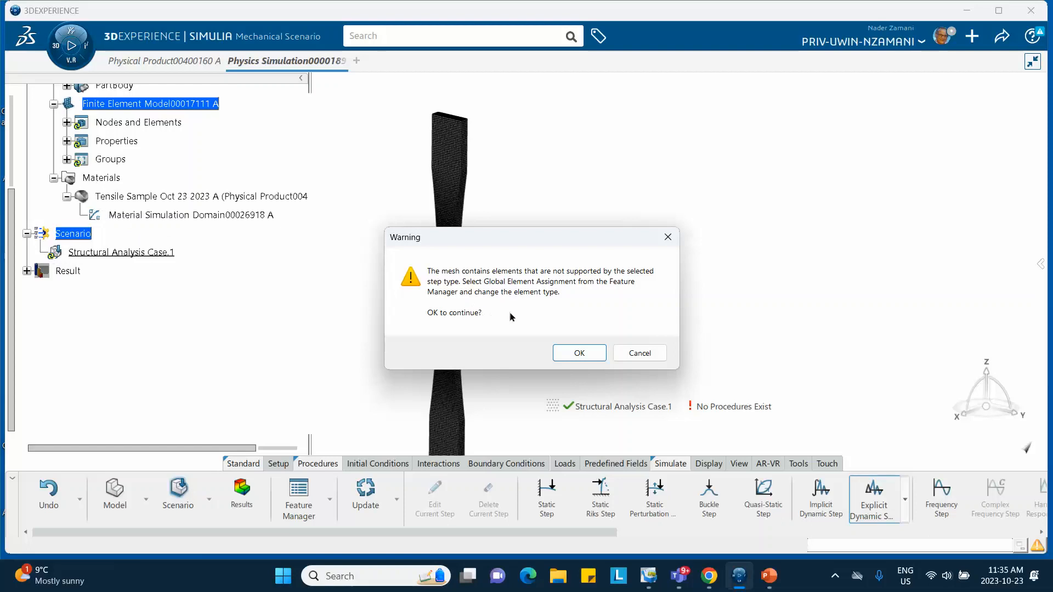
pyautogui.click(580, 353)
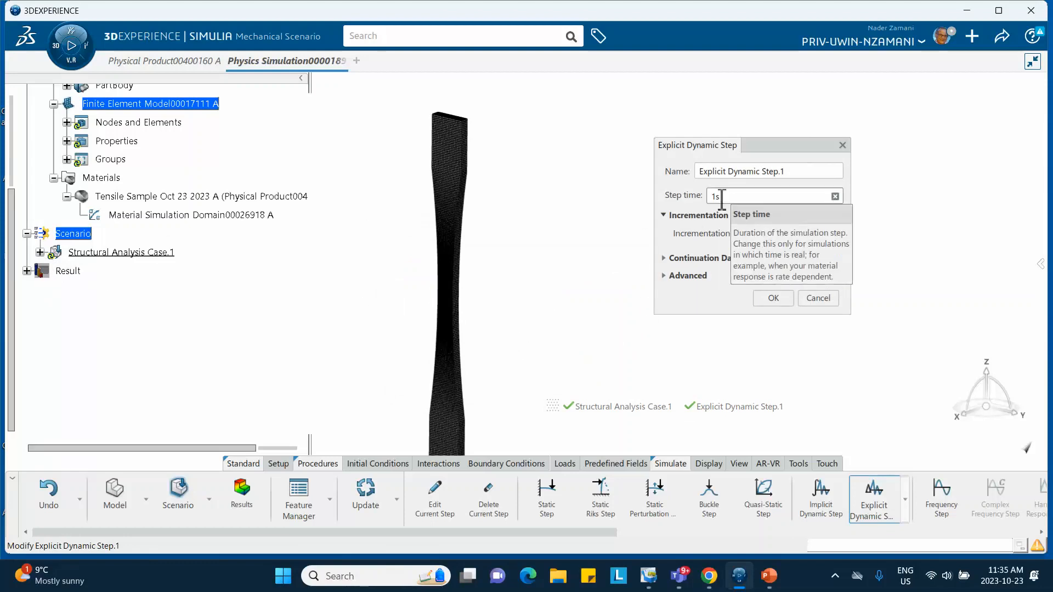
pyautogui.doubleClick(721, 199)
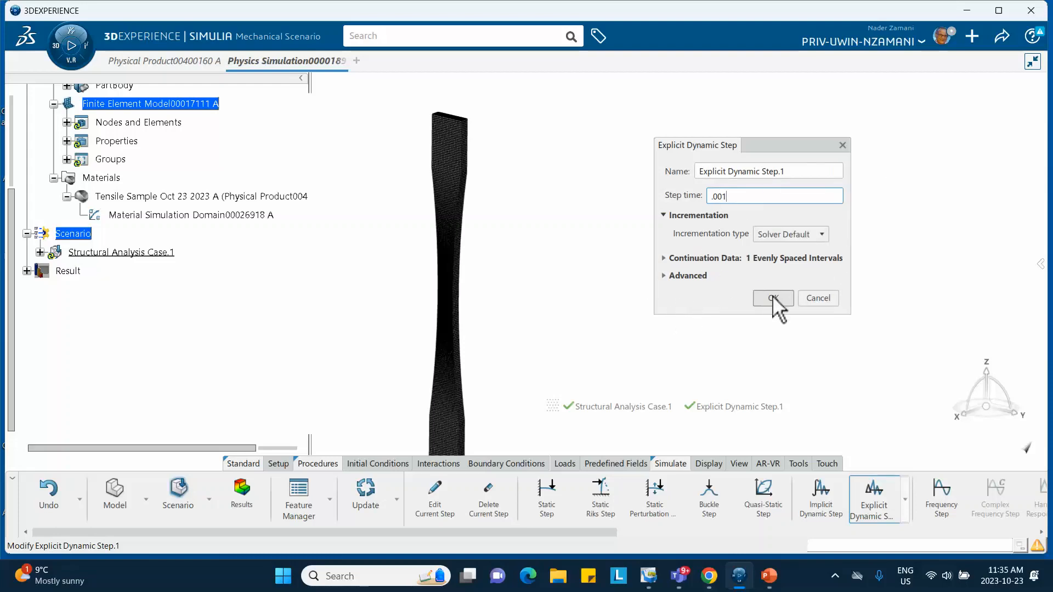
pyautogui.click(772, 296)
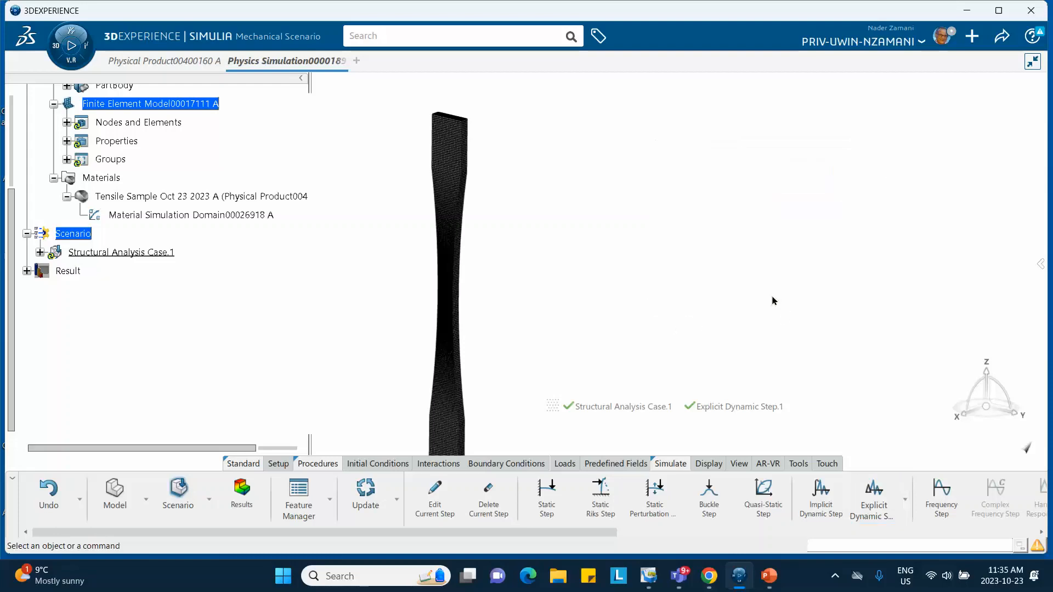
# Step: Expand the structural analysis case and hide the FE models with the Visibility Manager, leaving the sample's solid geometry shown
pyautogui.click(40, 253)
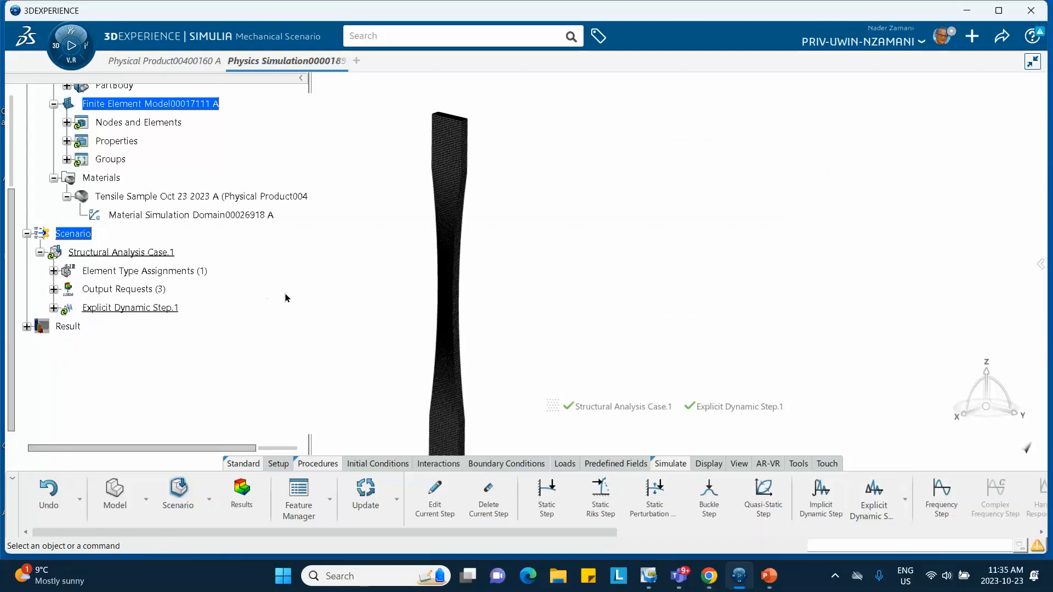
pyautogui.moveTo(490, 306); pyautogui.dragTo(487, 273, button='middle')
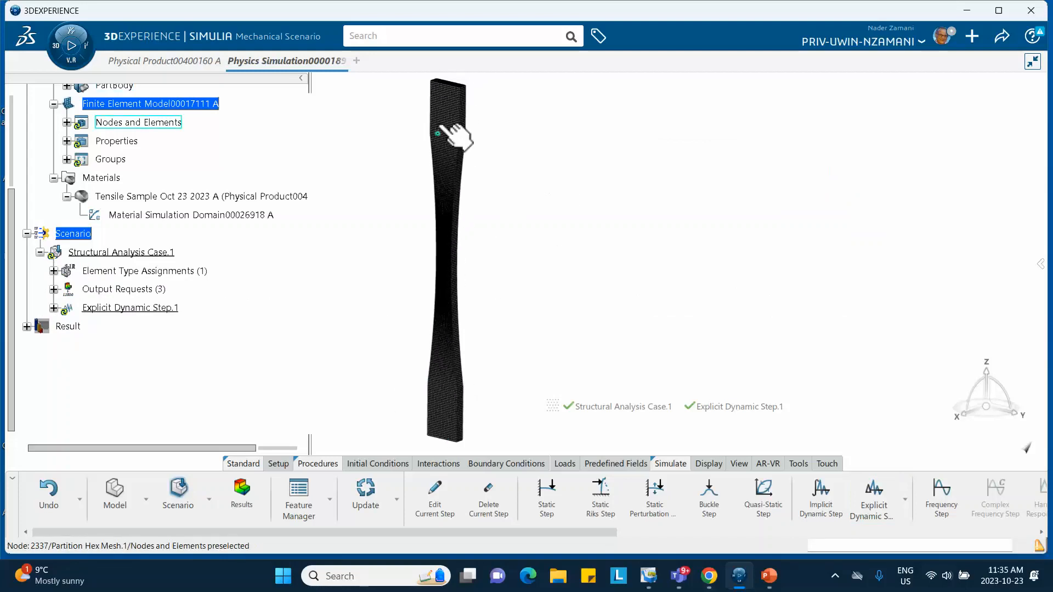
pyautogui.rightClick(547, 177)
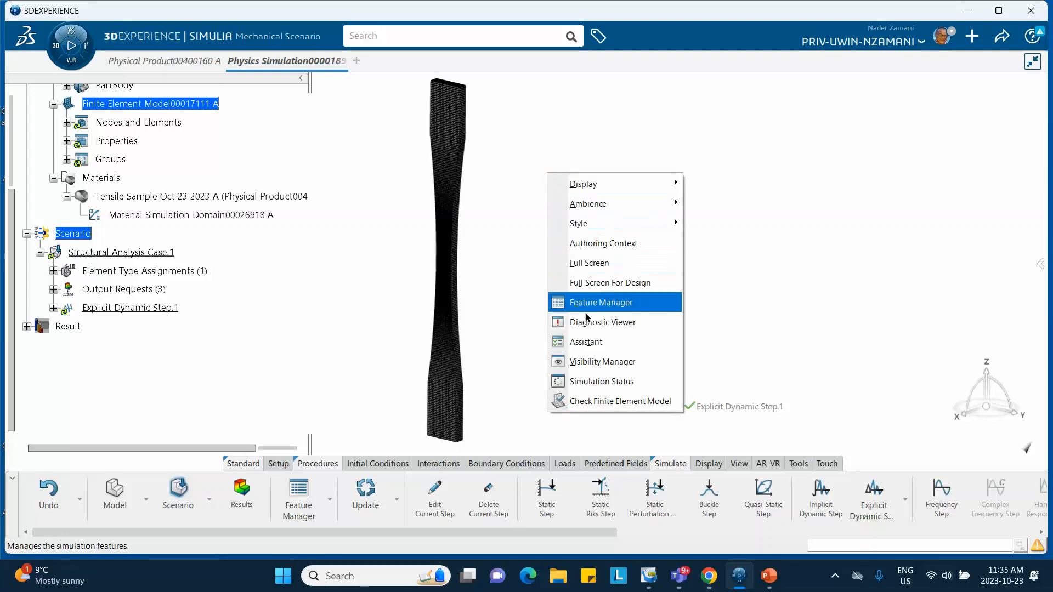
pyautogui.click(580, 360)
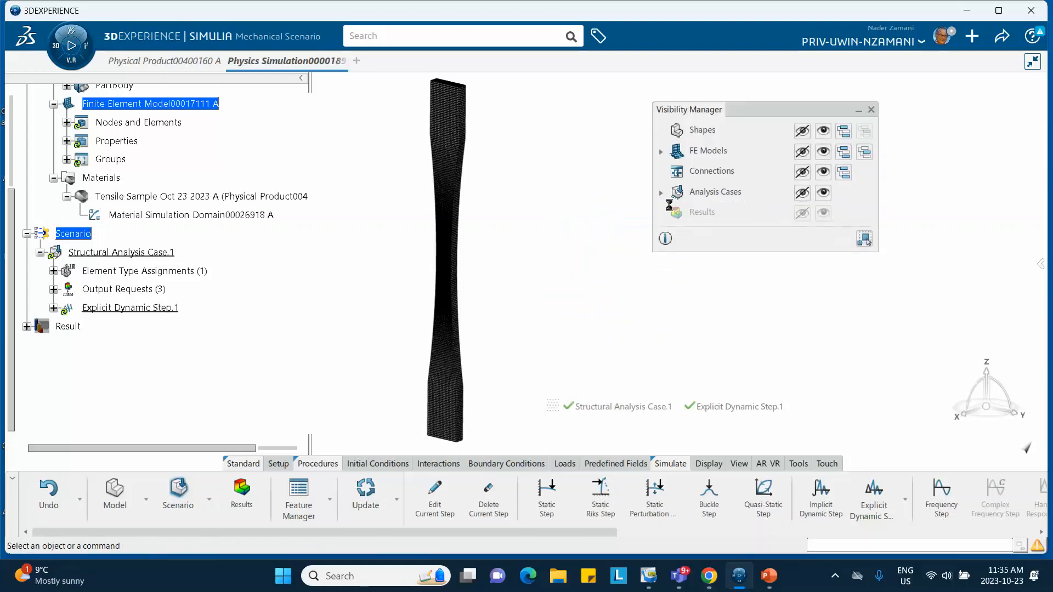
pyautogui.click(801, 151)
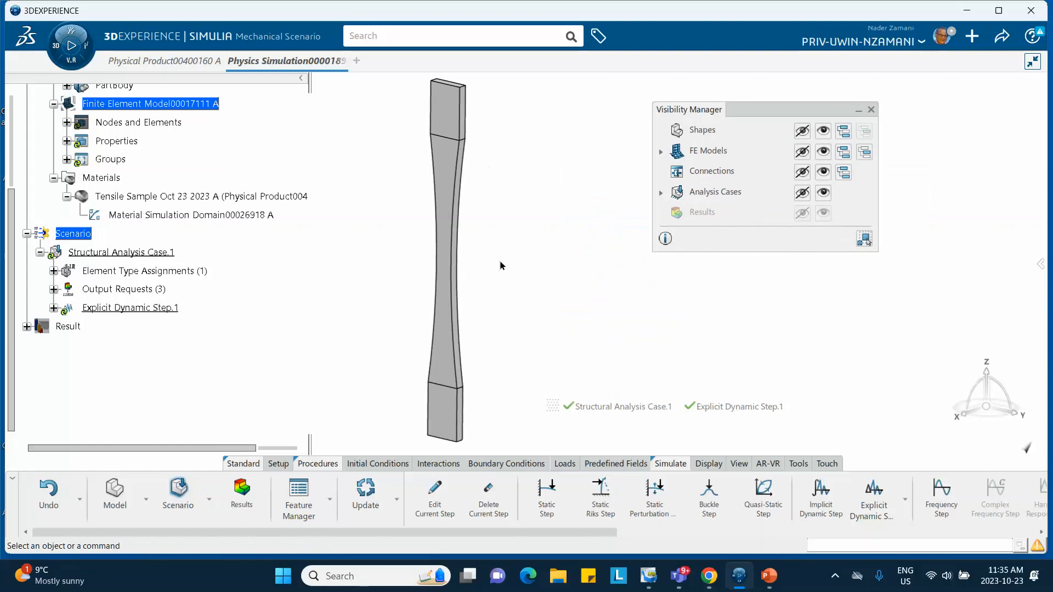
# Step: Unpin the Simulate, Procedures and Standard sections of the action bar
pyautogui.click(511, 463)
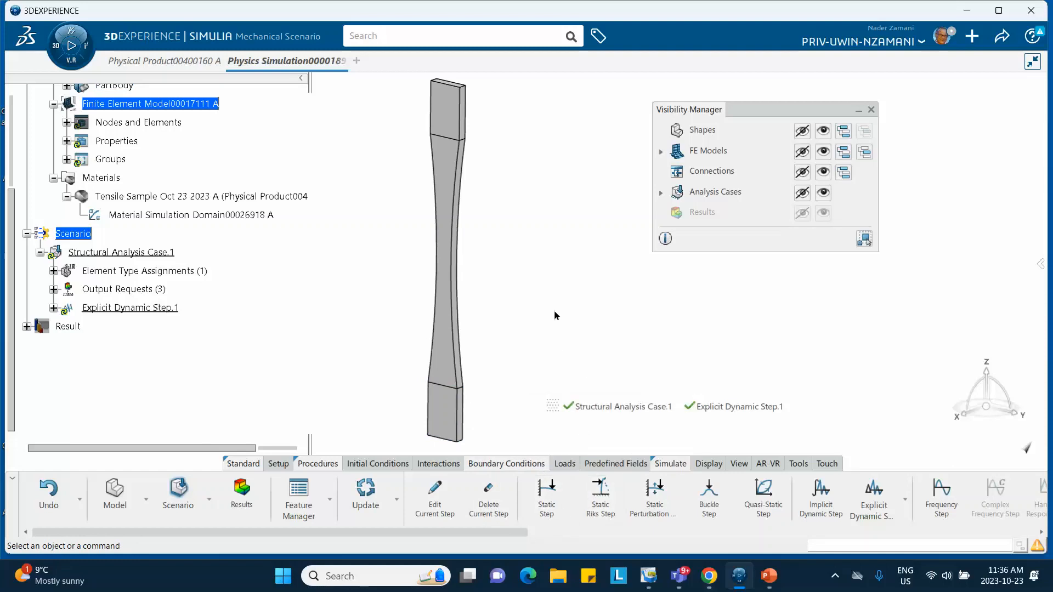
pyautogui.rightClick(665, 467)
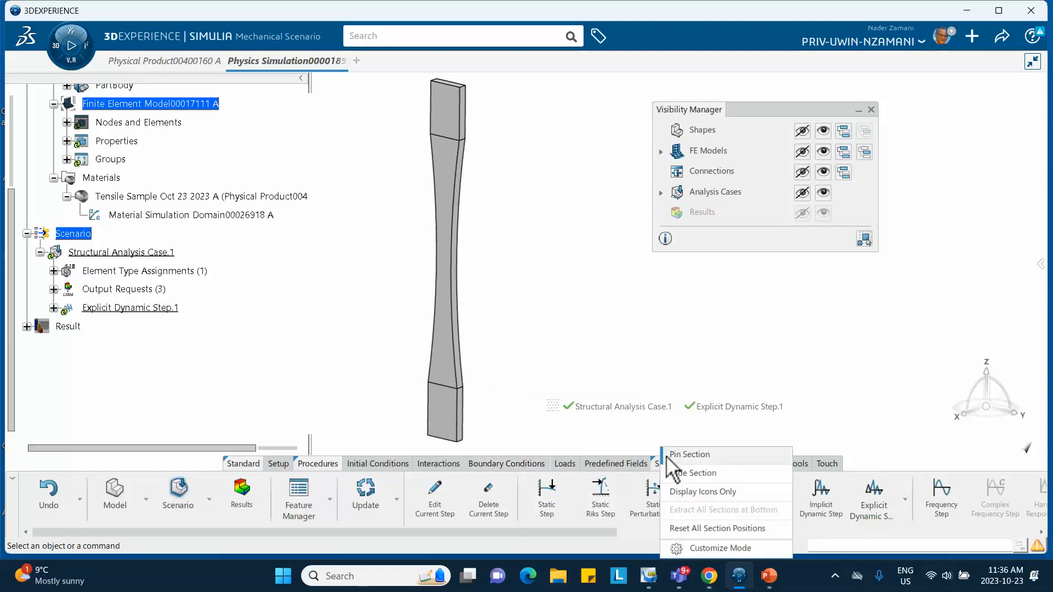
pyautogui.click(673, 459)
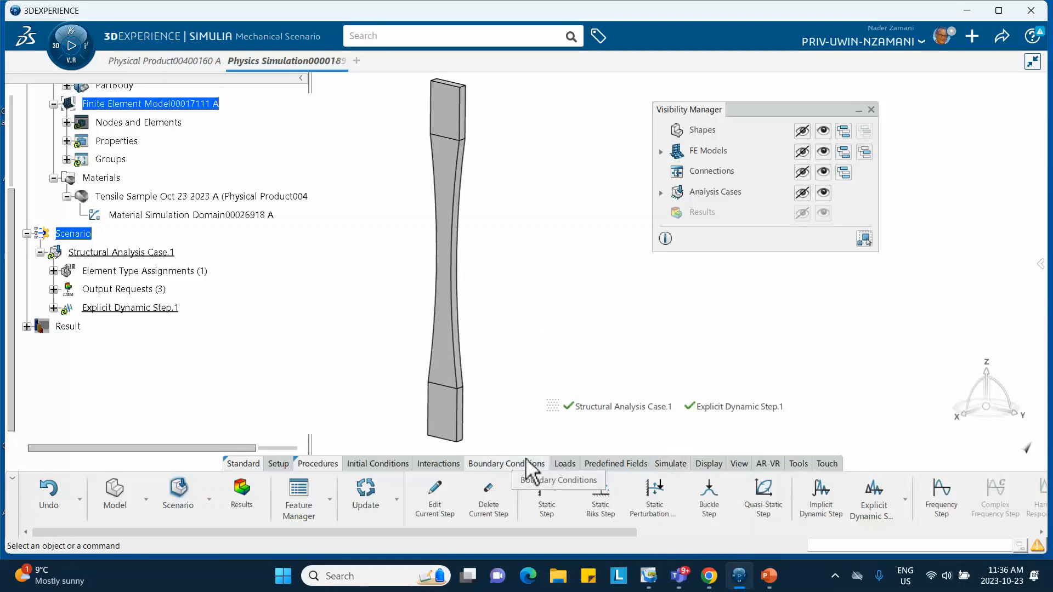
pyautogui.rightClick(320, 463)
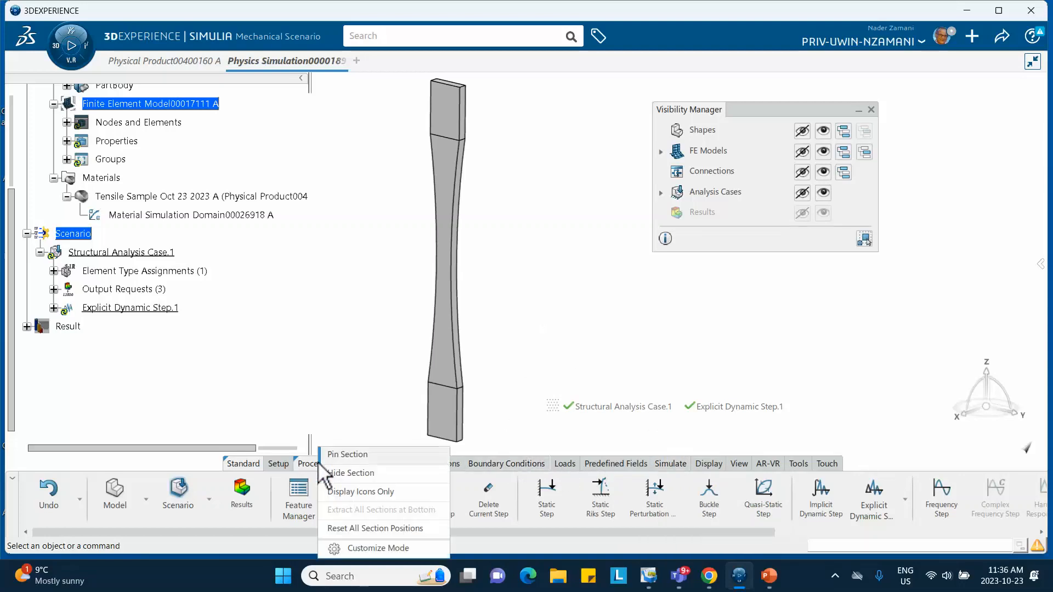
pyautogui.click(340, 457)
pyautogui.rightClick(257, 463)
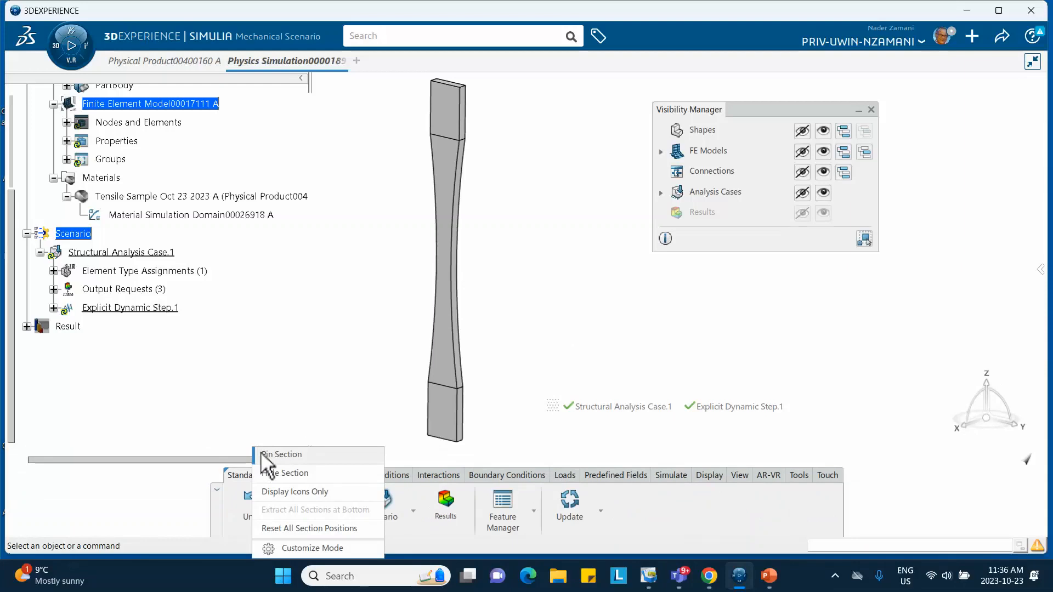
pyautogui.click(268, 454)
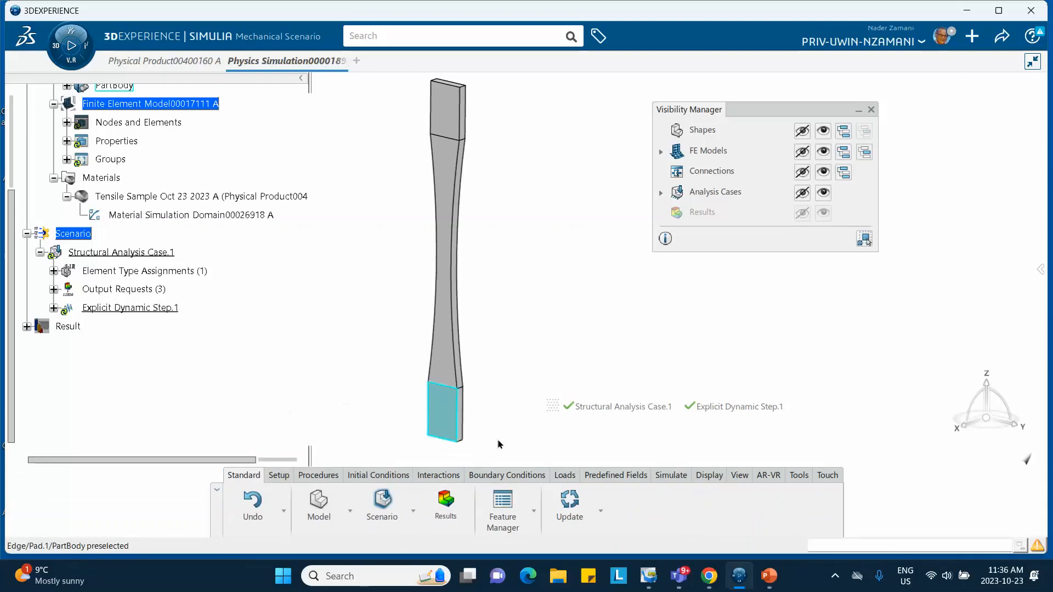
# Step: Clamp the sample's lower grip, using the group bot-Spatial Group.1 as the support
pyautogui.click(517, 476)
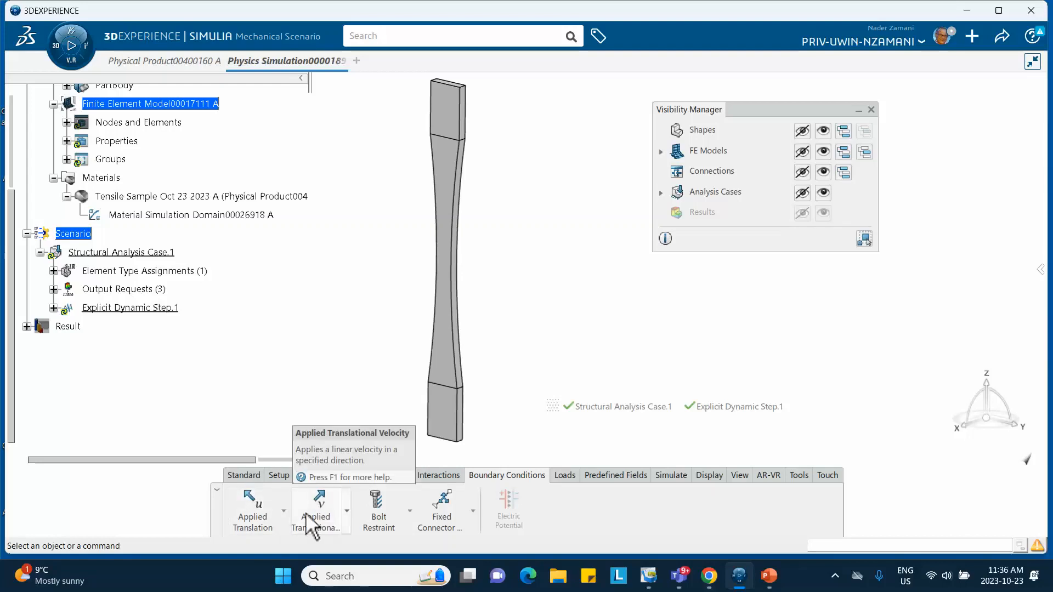
pyautogui.click(283, 511)
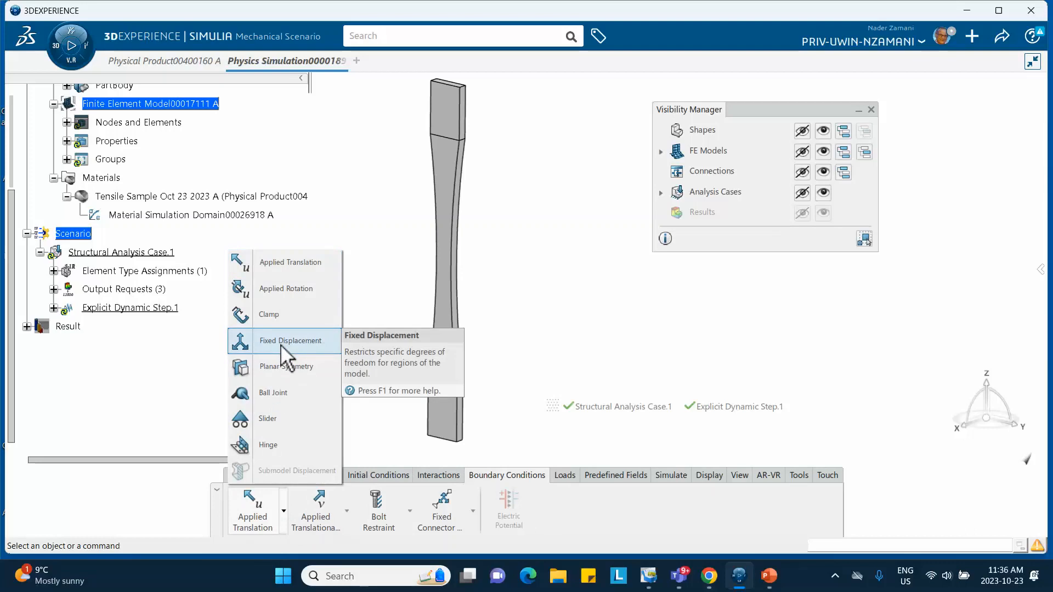
pyautogui.click(267, 314)
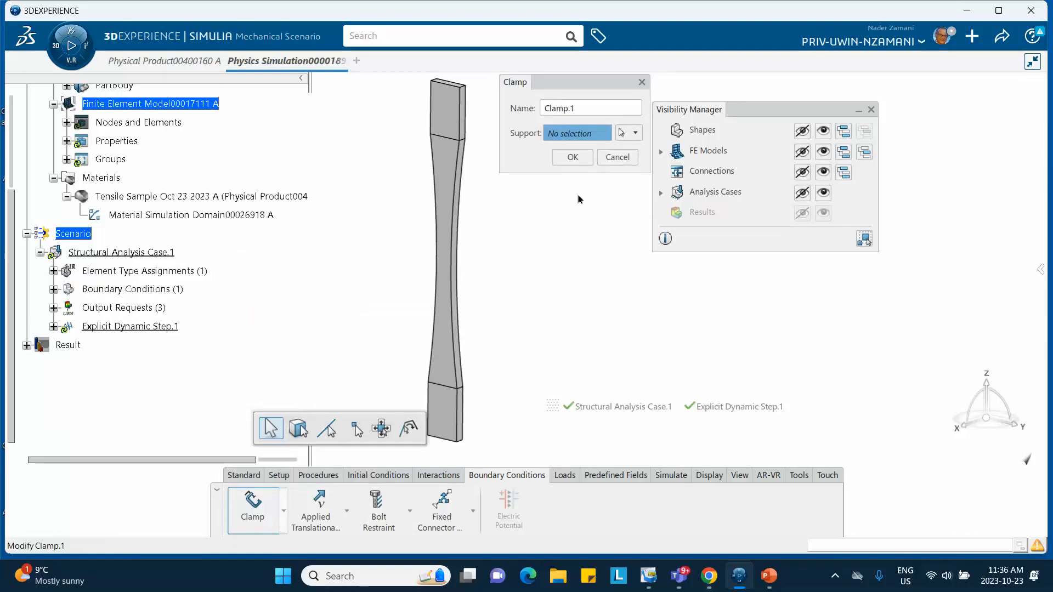
pyautogui.click(635, 133)
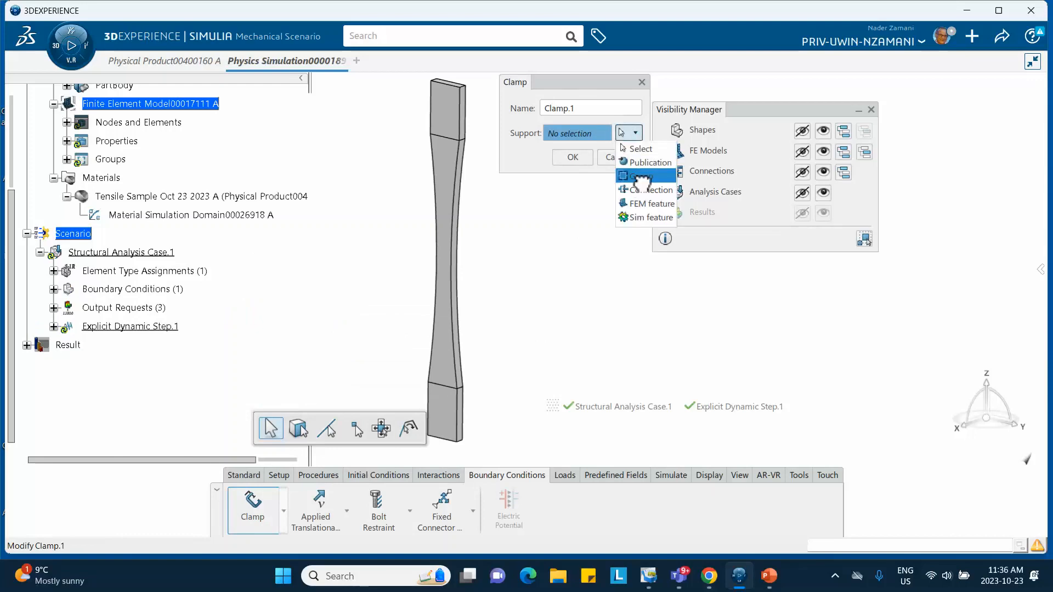
pyautogui.click(611, 192)
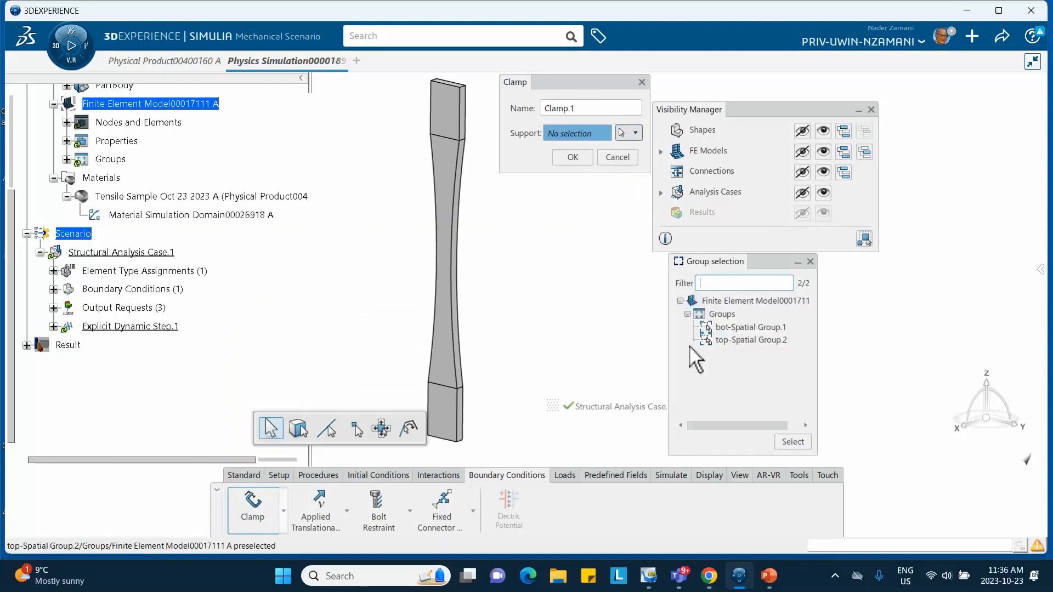
pyautogui.doubleClick(738, 327)
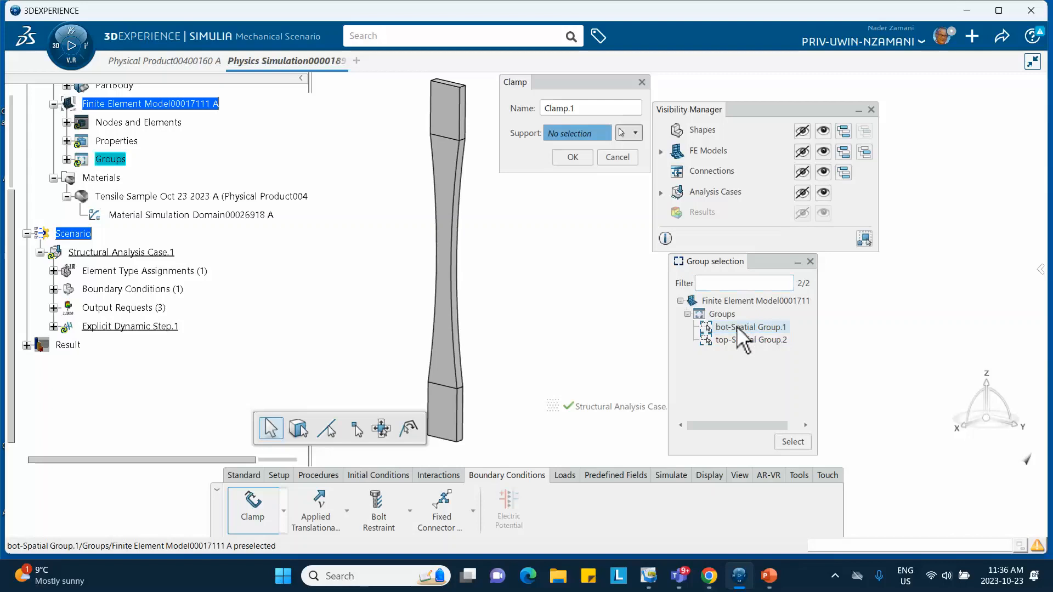
pyautogui.click(574, 157)
pyautogui.moveTo(499, 344); pyautogui.dragTo(337, 311, button='middle')
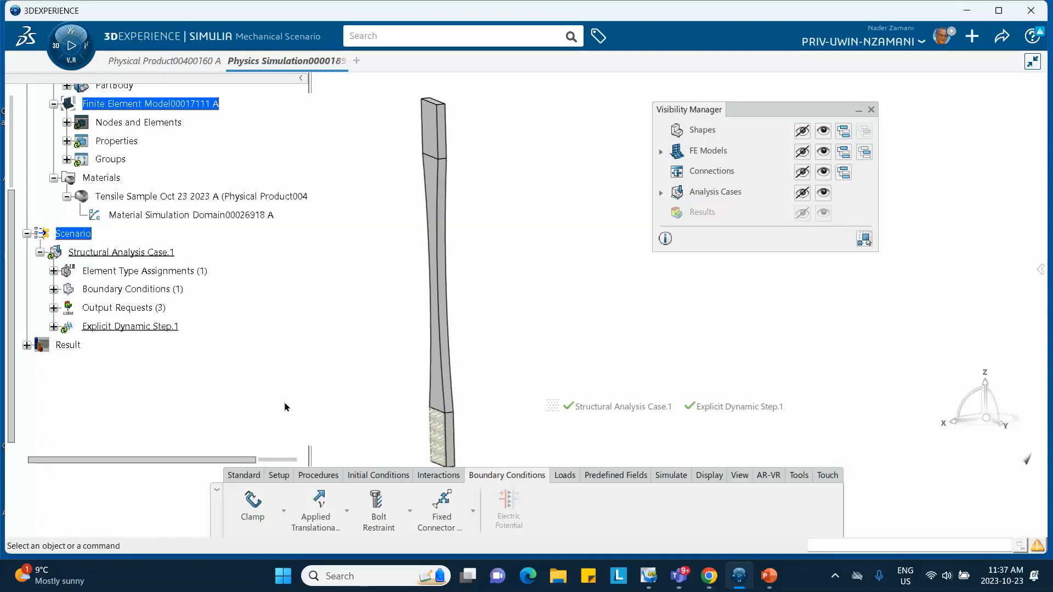
# Step: Add a fixed displacement on top-Spatial Group.2 restraining X and Y translation, and expand the explicit dynamic step in the tree
pyautogui.click(284, 511)
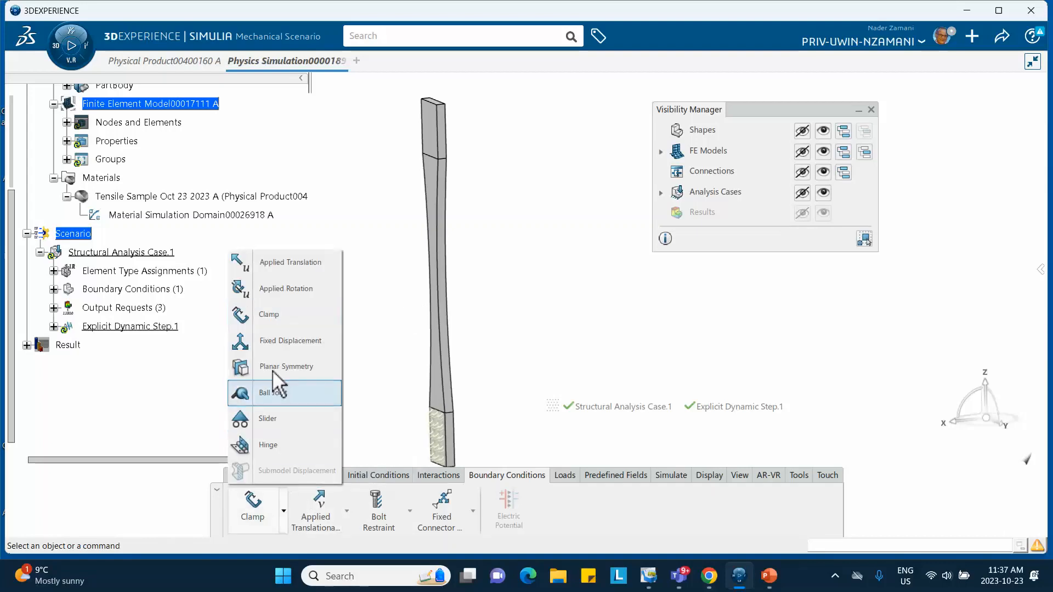
pyautogui.click(285, 345)
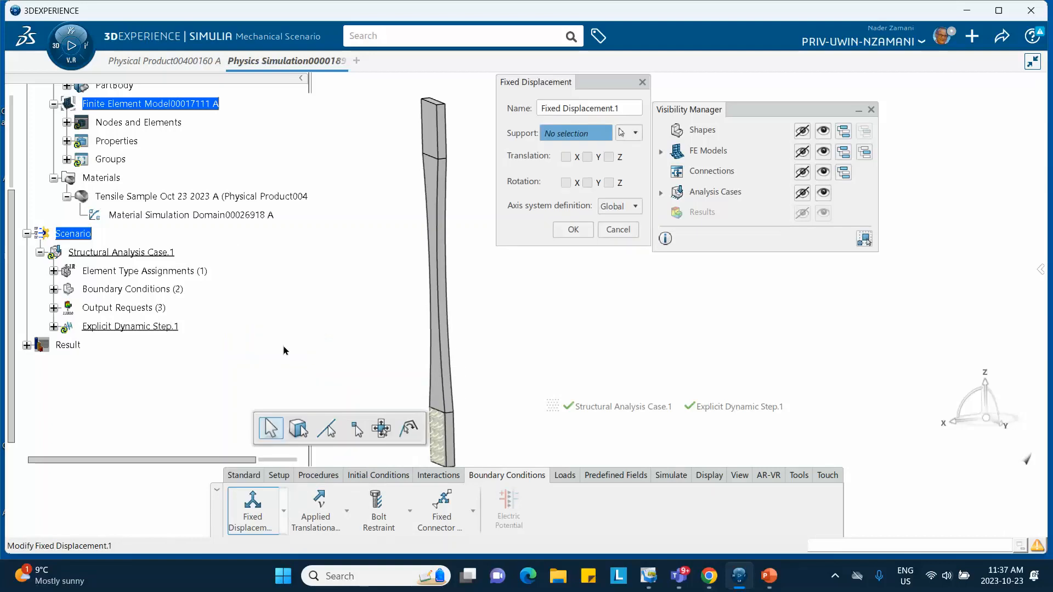
pyautogui.click(635, 133)
pyautogui.click(647, 176)
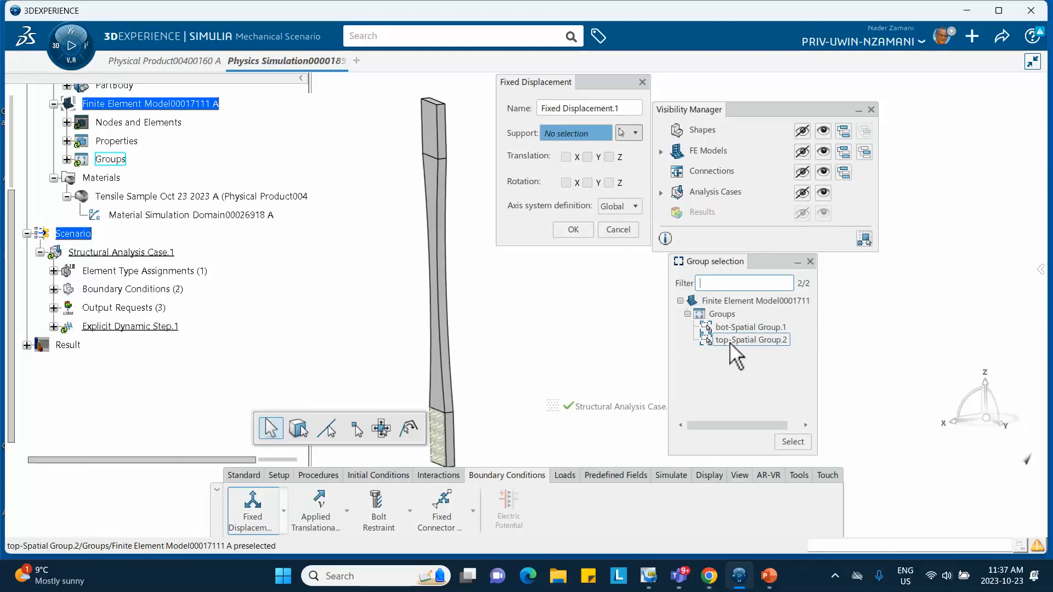
pyautogui.click(730, 340)
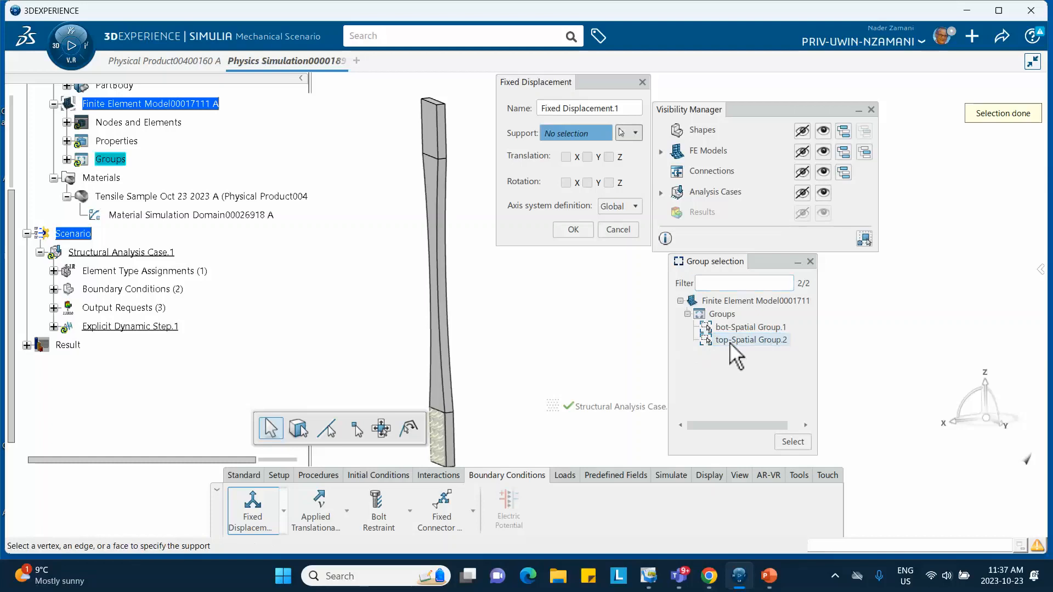
pyautogui.click(567, 158)
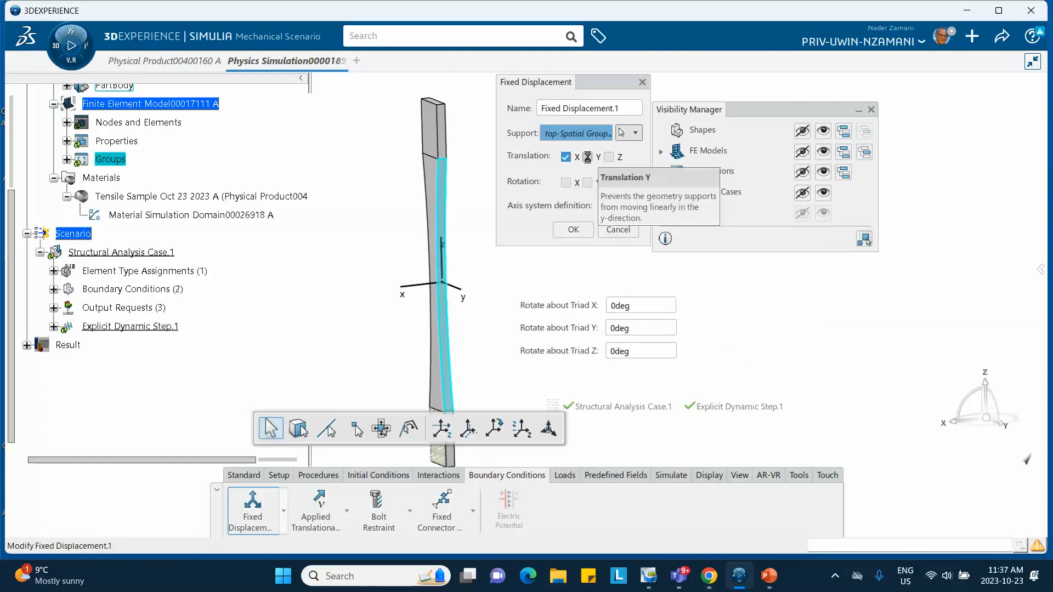
pyautogui.click(587, 157)
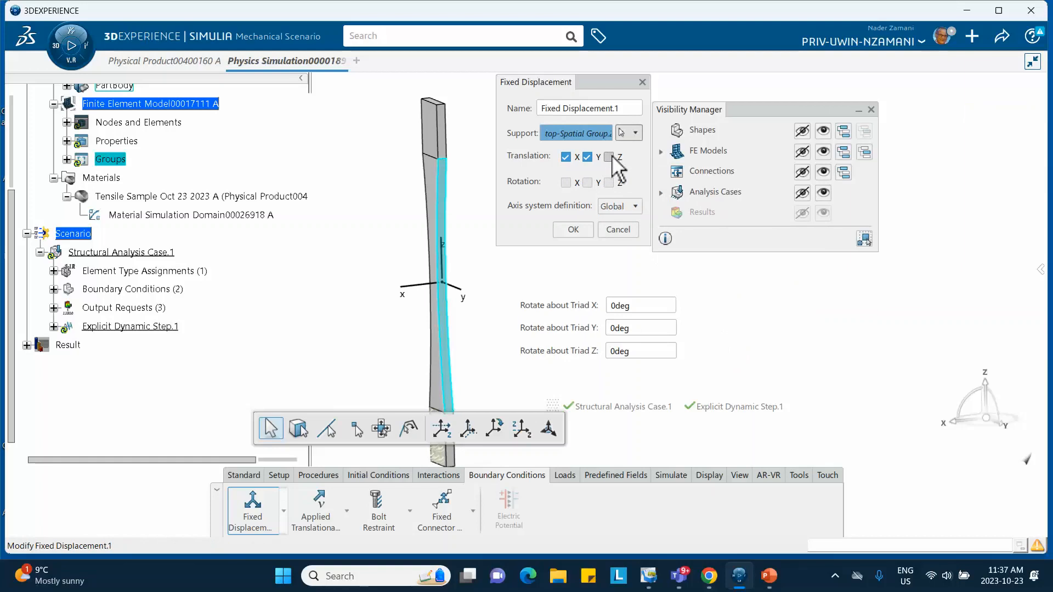
pyautogui.click(572, 229)
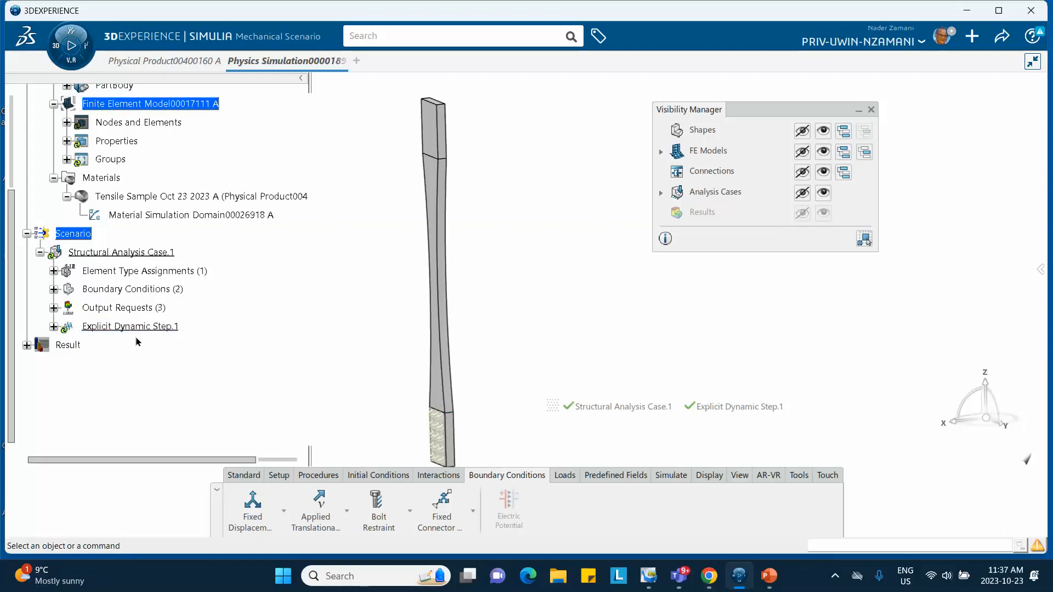
pyautogui.click(53, 327)
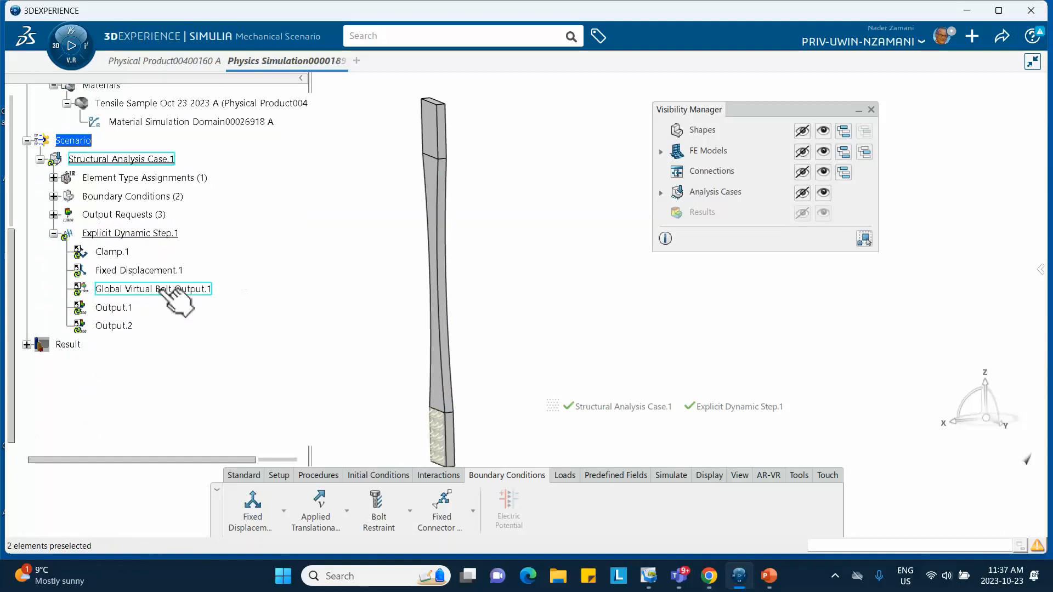
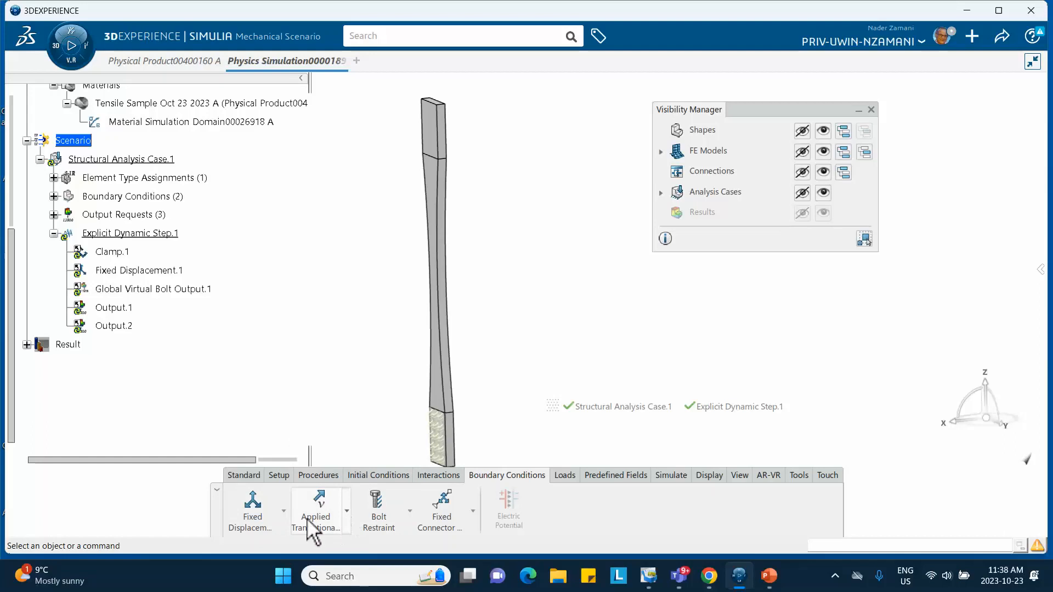
pyautogui.click(283, 512)
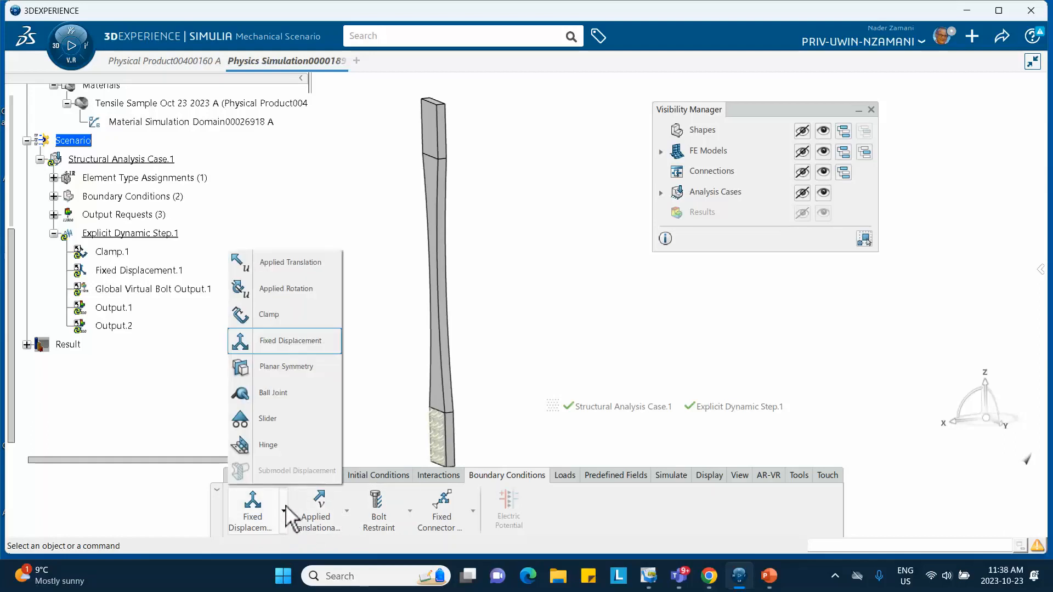
pyautogui.click(293, 265)
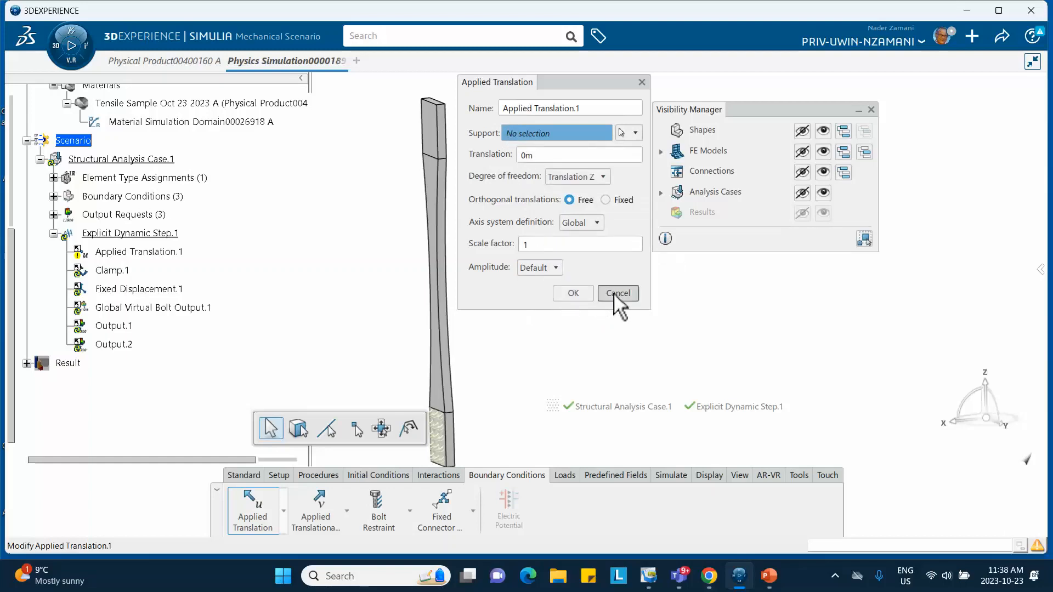
pyautogui.click(617, 293)
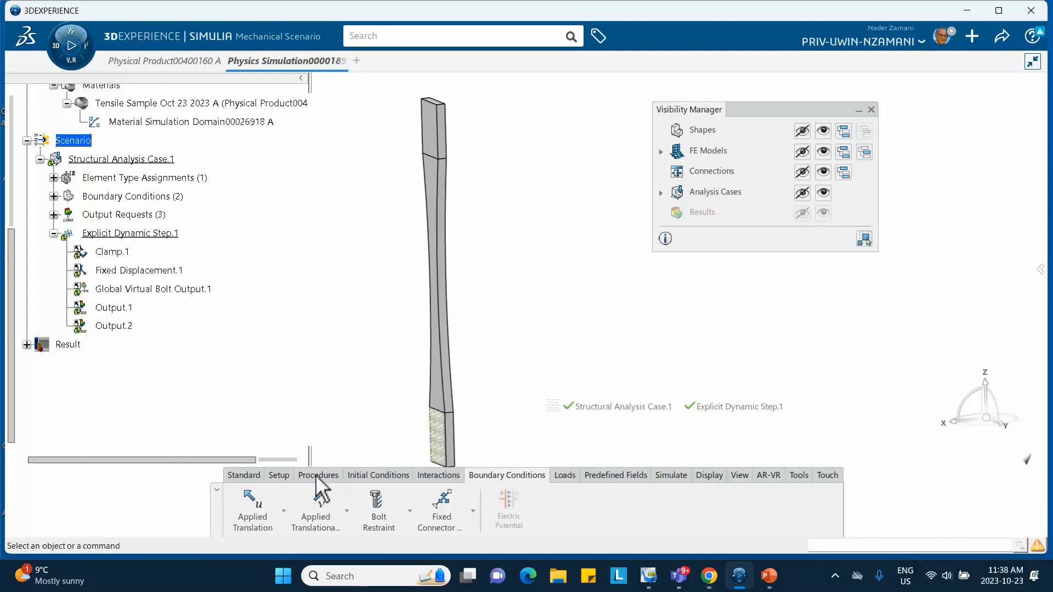
# Step: Create a tabular amplitude in step time with the points 0, 0 and 0.001, 1
pyautogui.click(279, 476)
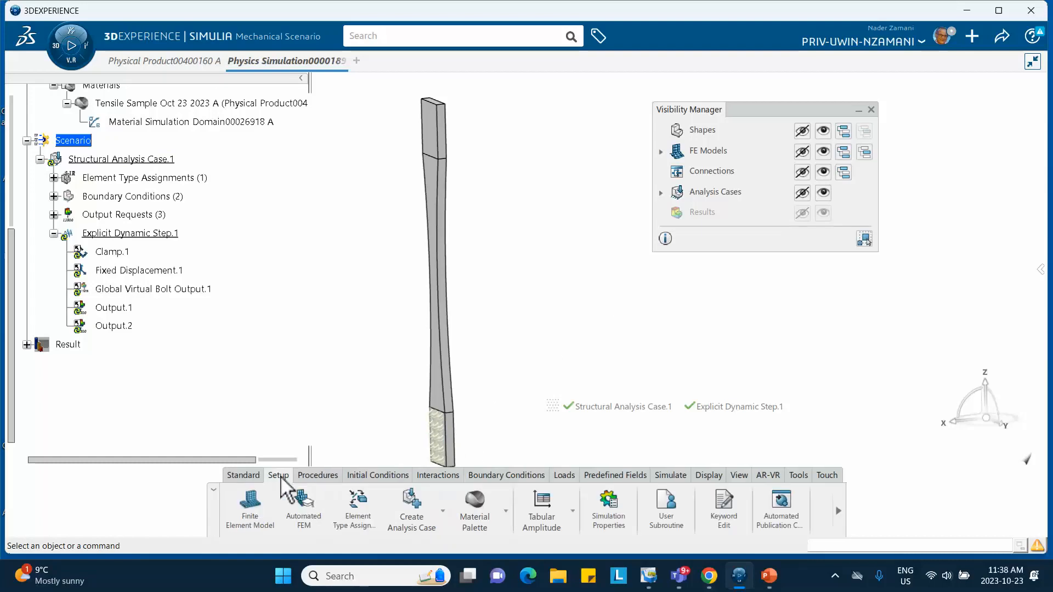
pyautogui.click(556, 521)
pyautogui.click(482, 237)
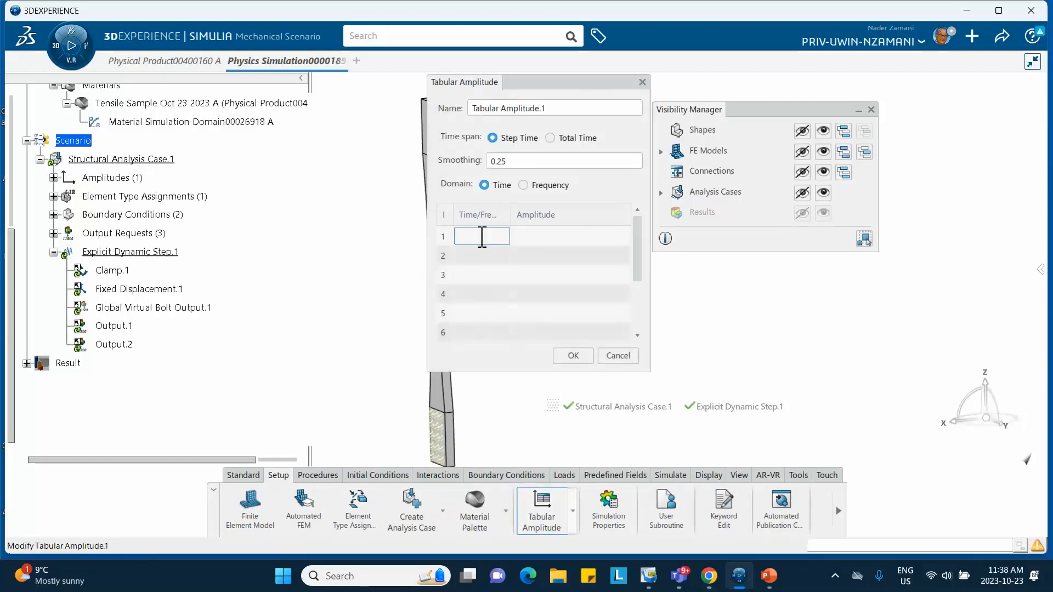
pyautogui.click(476, 237)
pyautogui.write('0')
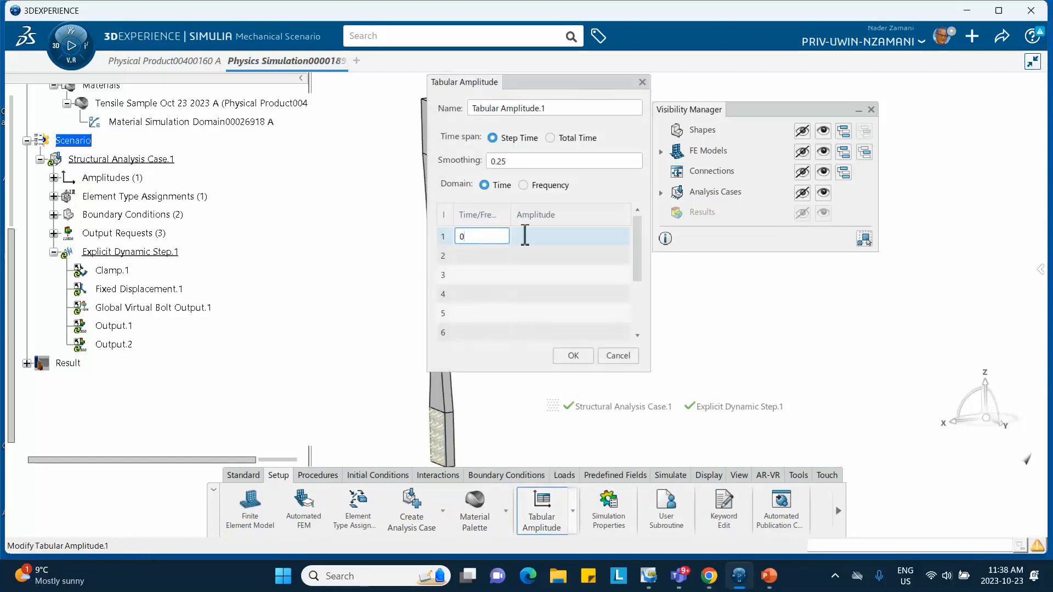
pyautogui.click(521, 235)
pyautogui.write('0')
pyautogui.click(489, 255)
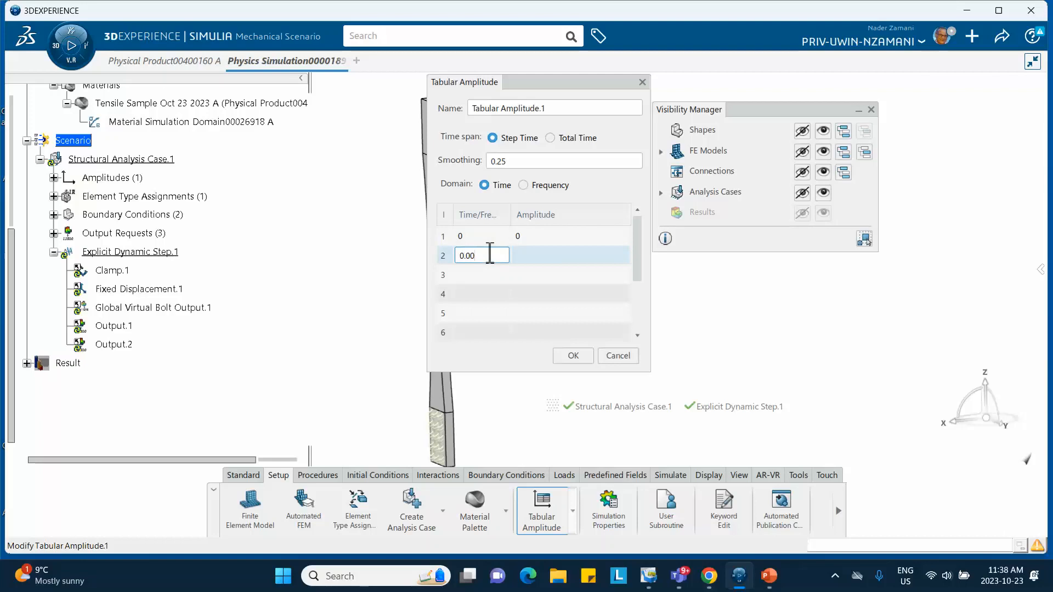
pyautogui.click(540, 256)
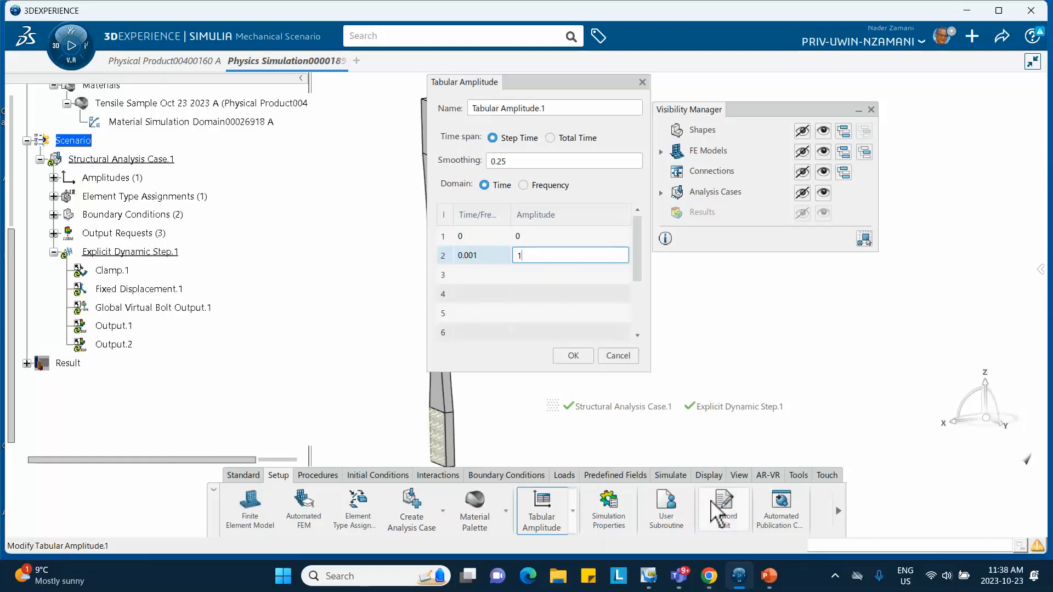
# Step: Check the amplitude table against the PowerPoint tutorial slide, and name the amplitude my-Tabular Amplitude.1
pyautogui.click(769, 575)
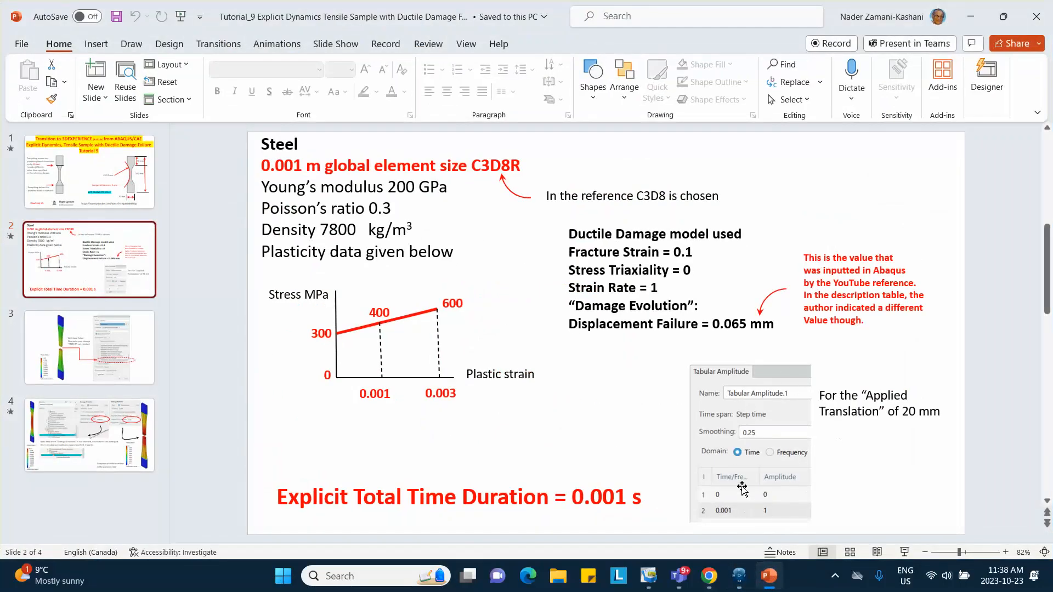
pyautogui.click(970, 17)
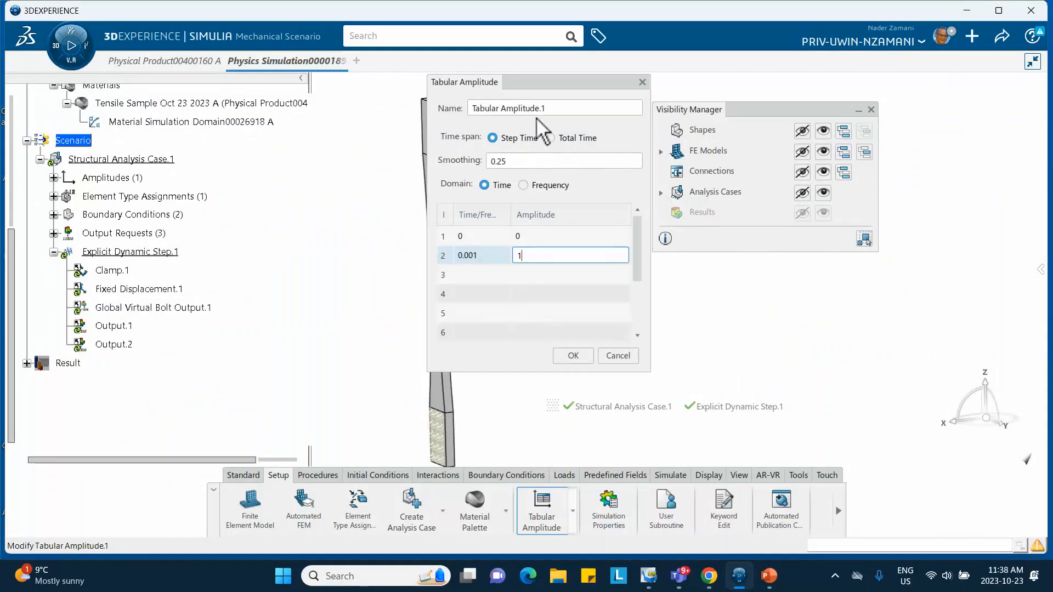
pyautogui.tripleClick(472, 108)
pyautogui.click(471, 108)
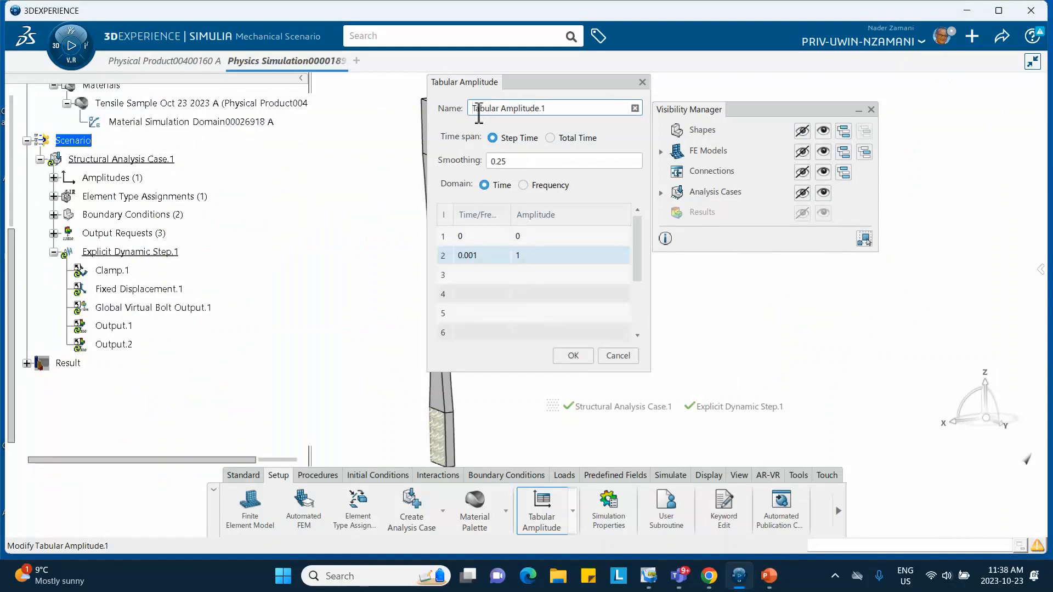
pyautogui.write('my-')
pyautogui.click(573, 355)
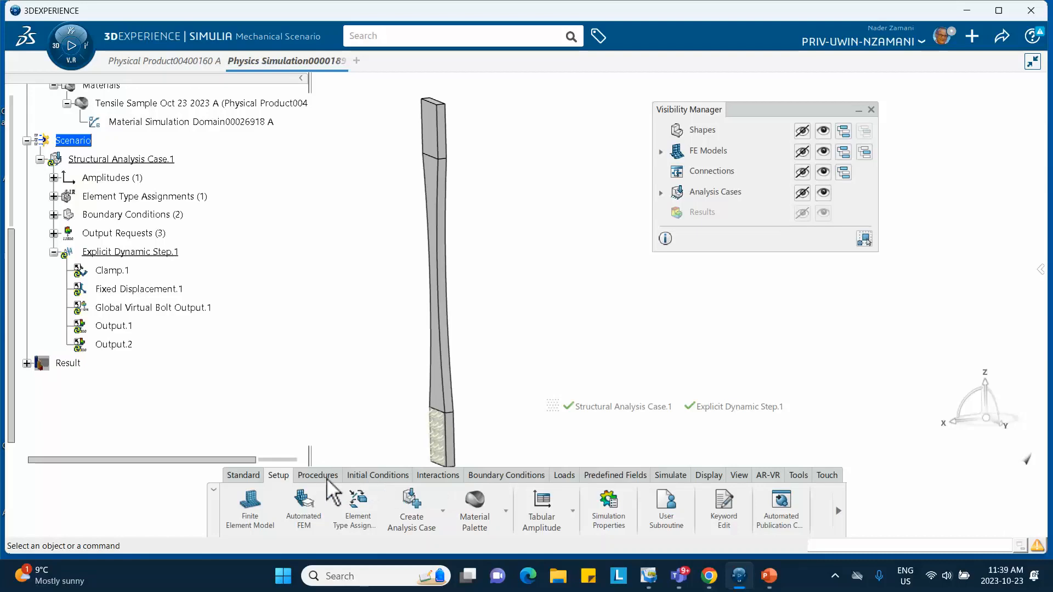
# Step: Add an applied translation of 20 m in the Z direction on the group top-Spatial Group.2
pyautogui.click(491, 475)
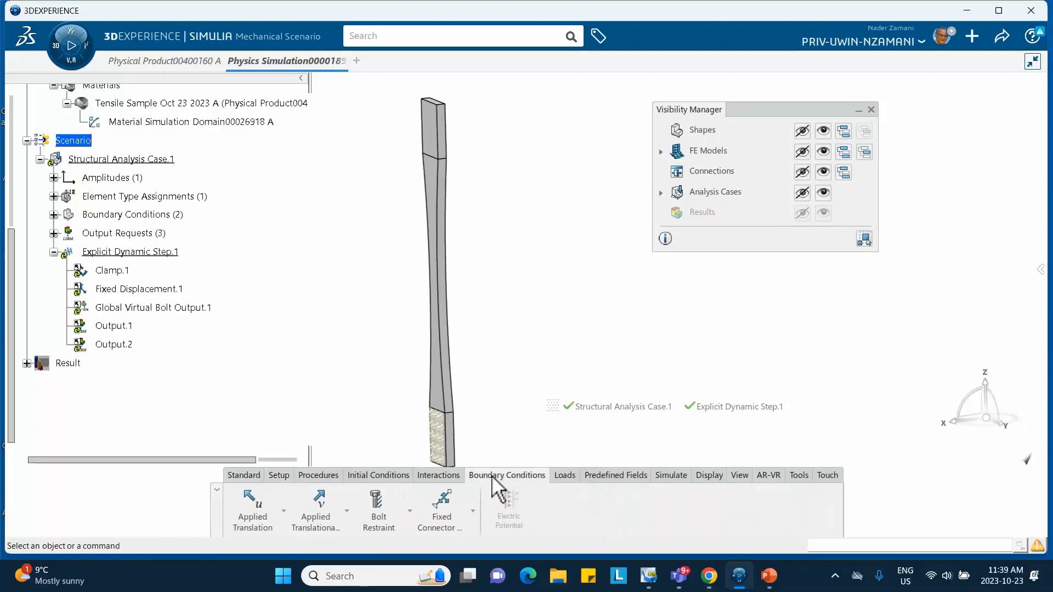
pyautogui.click(252, 513)
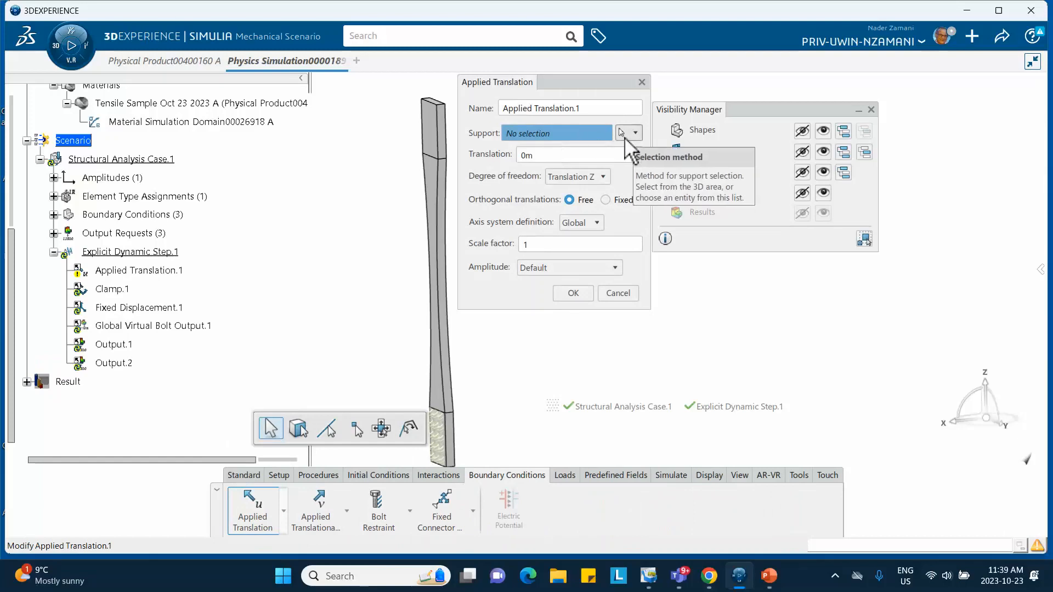
pyautogui.click(634, 132)
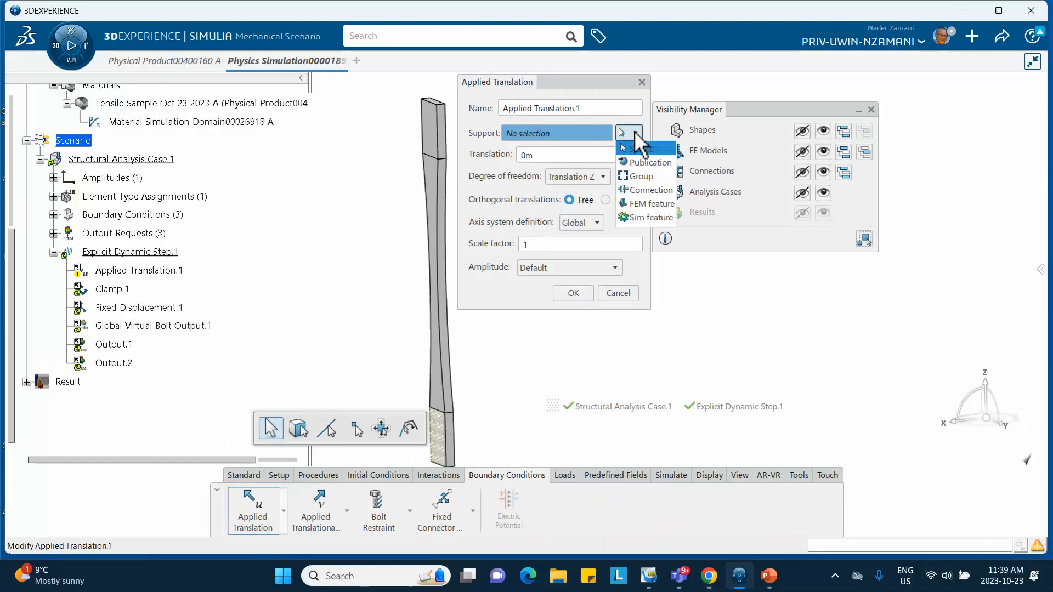
pyautogui.click(640, 176)
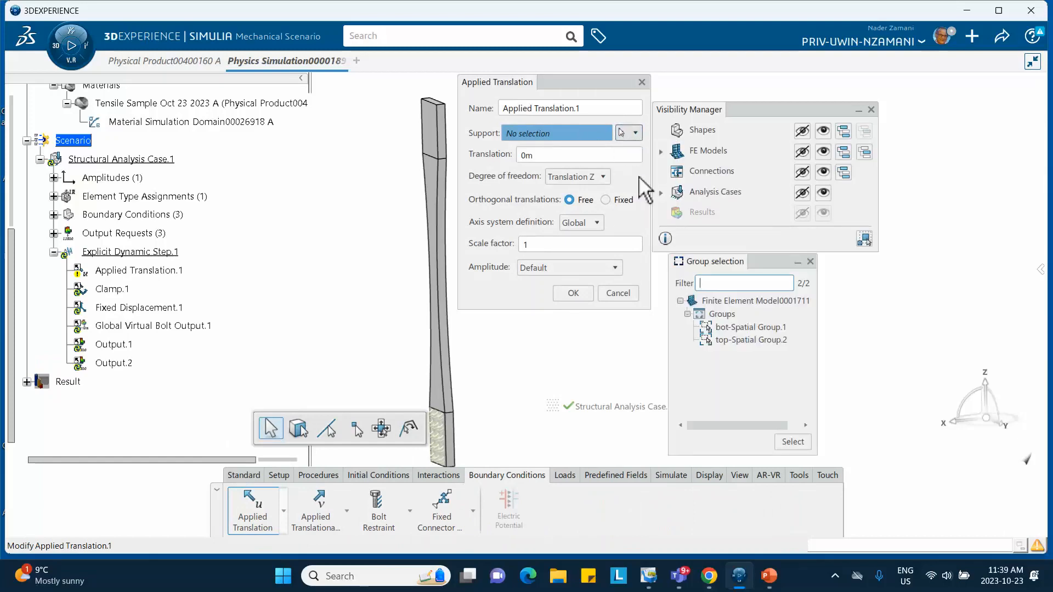
pyautogui.doubleClick(762, 340)
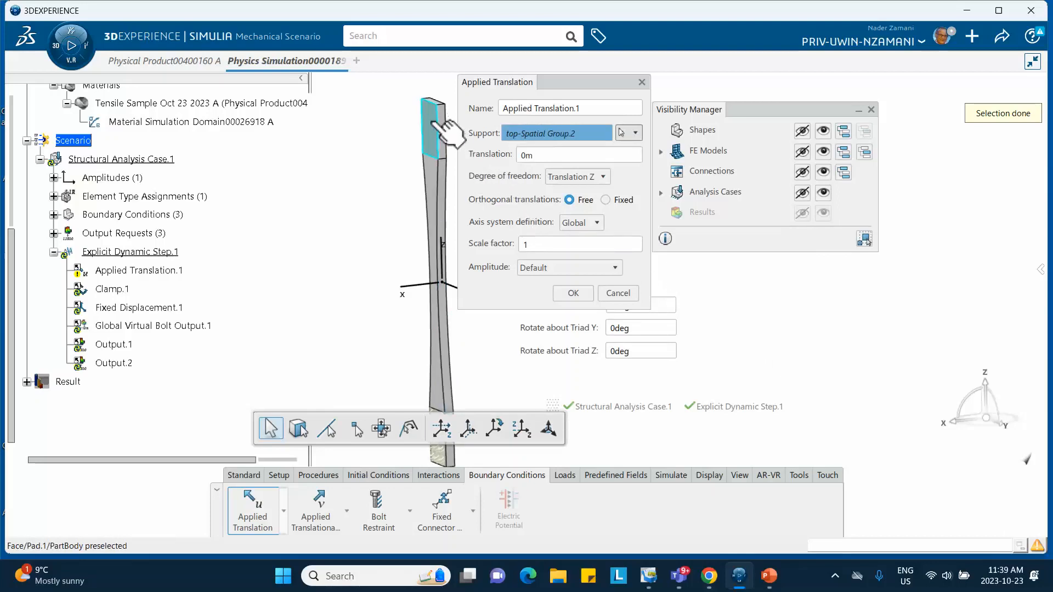
pyautogui.click(534, 156)
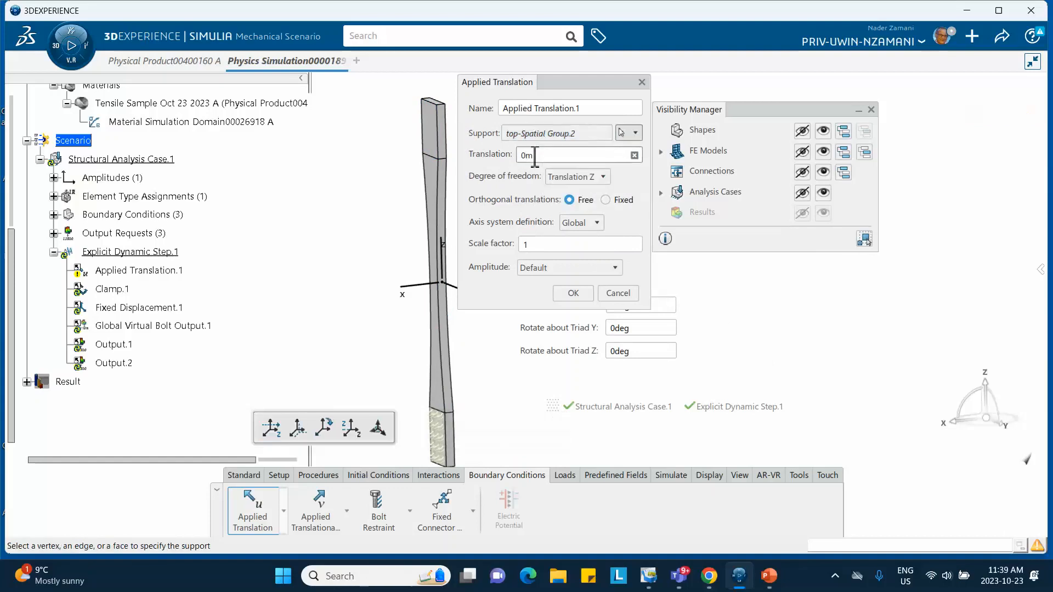
pyautogui.doubleClick(534, 155)
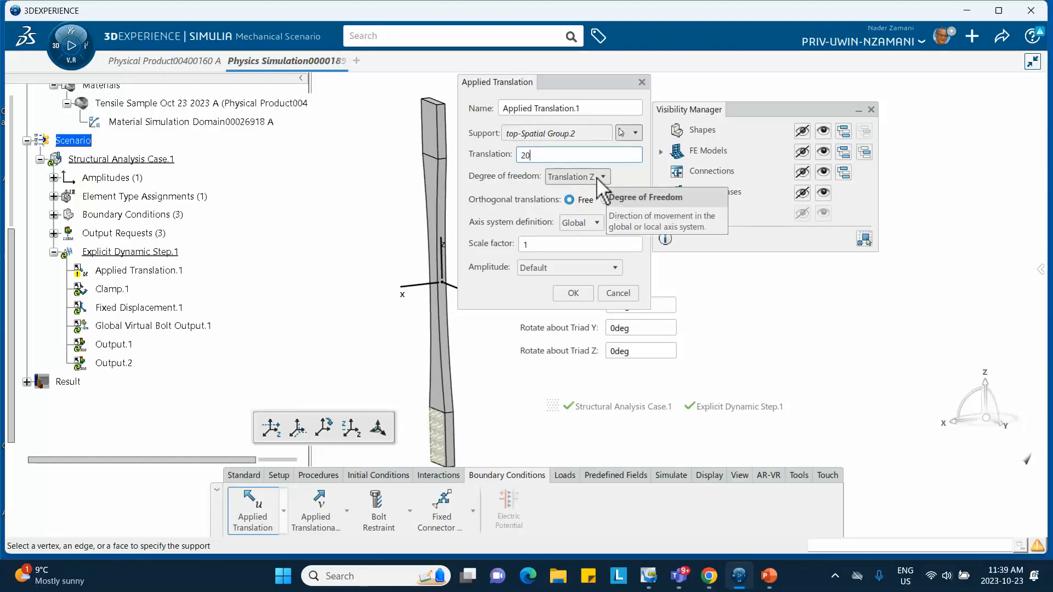
pyautogui.click(573, 292)
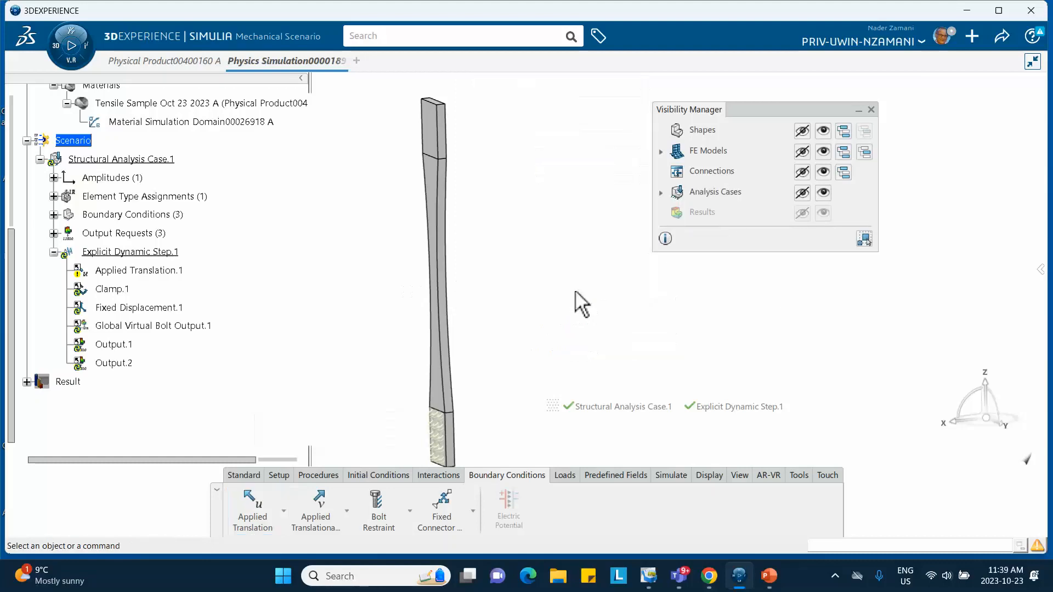
# Step: Edit the applied translation to use my-Tabular Amplitude.1 as its amplitude
pyautogui.doubleClick(161, 272)
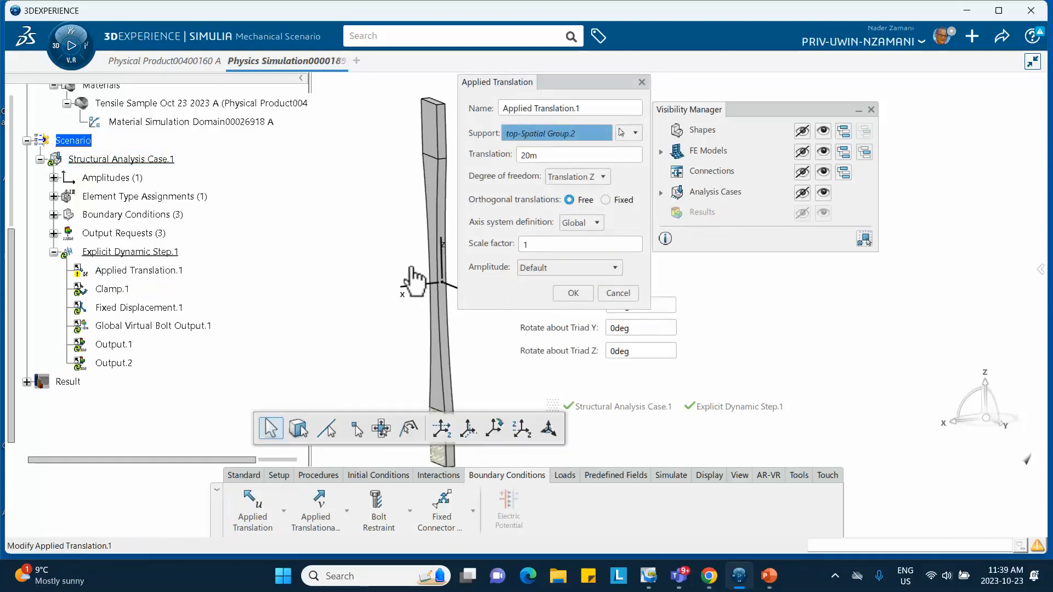
pyautogui.click(561, 268)
pyautogui.click(572, 298)
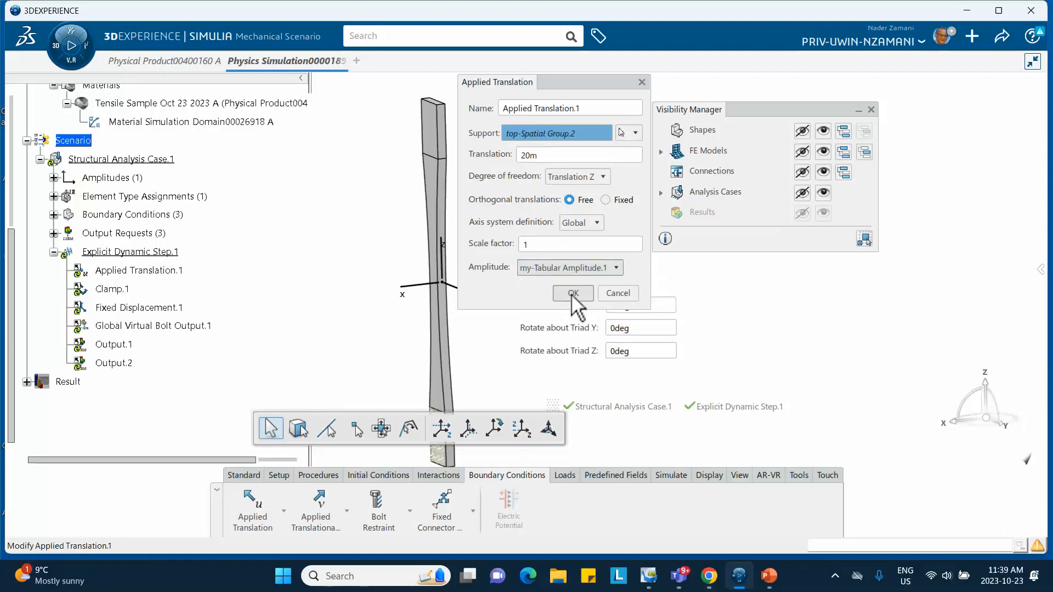
pyautogui.click(571, 295)
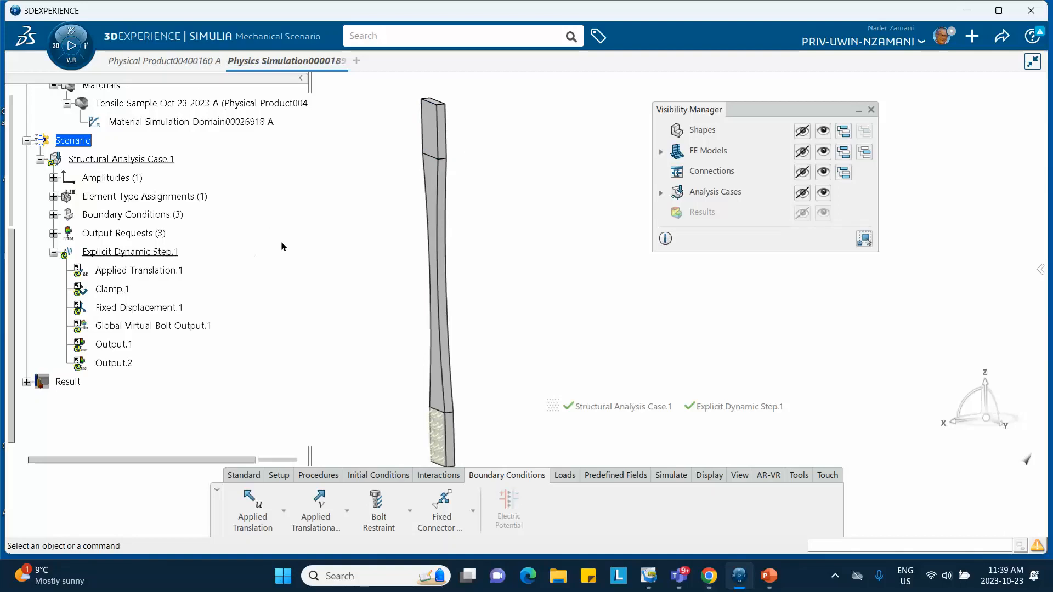
pyautogui.click(823, 152)
pyautogui.scroll(1, 108, 272)
pyautogui.scroll(-3, 108, 271)
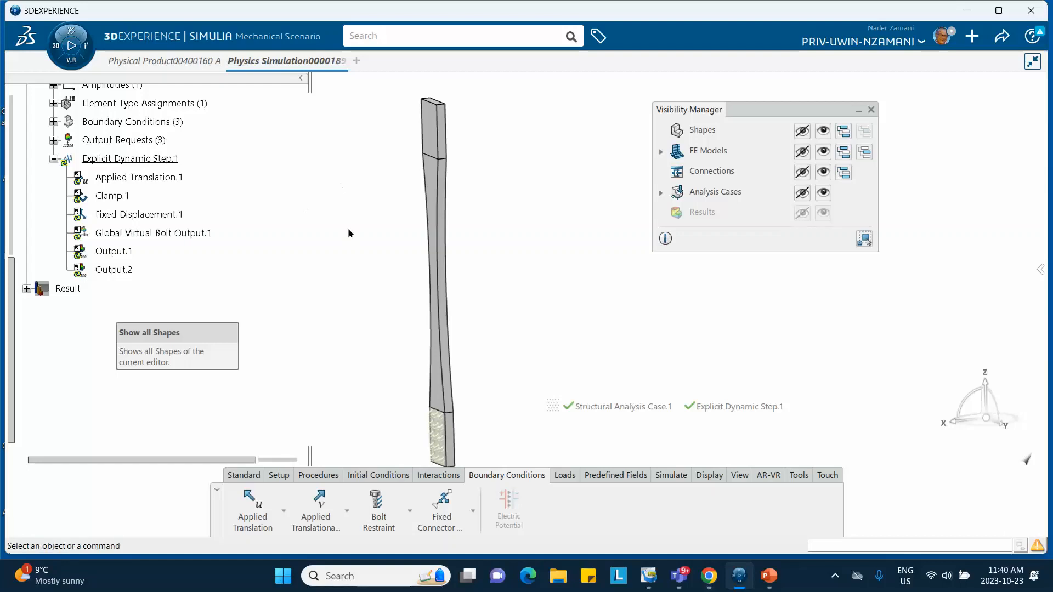
pyautogui.scroll(4, 141, 212)
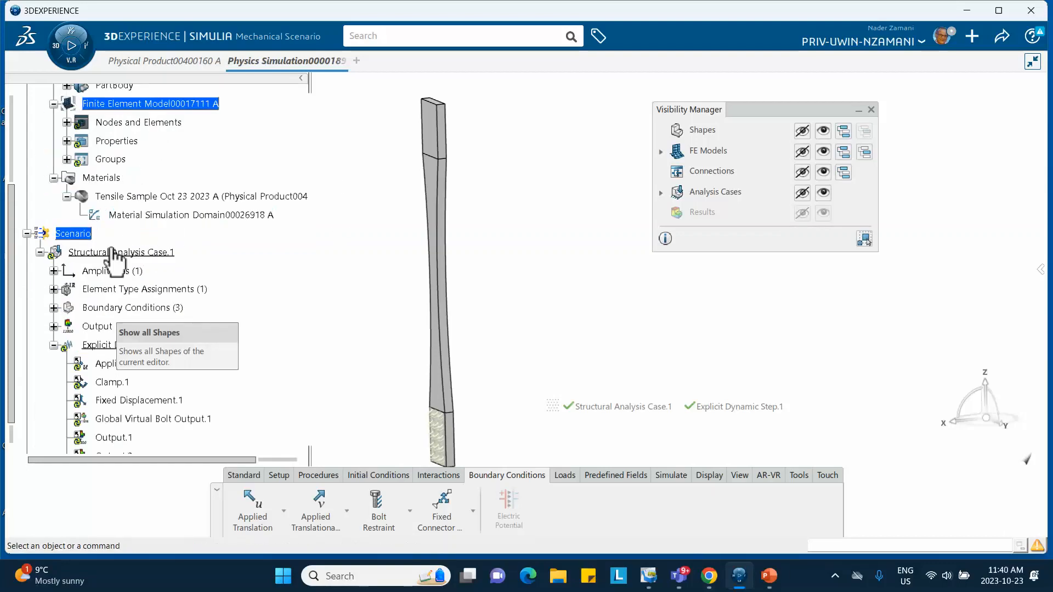
pyautogui.scroll(-2, 55, 268)
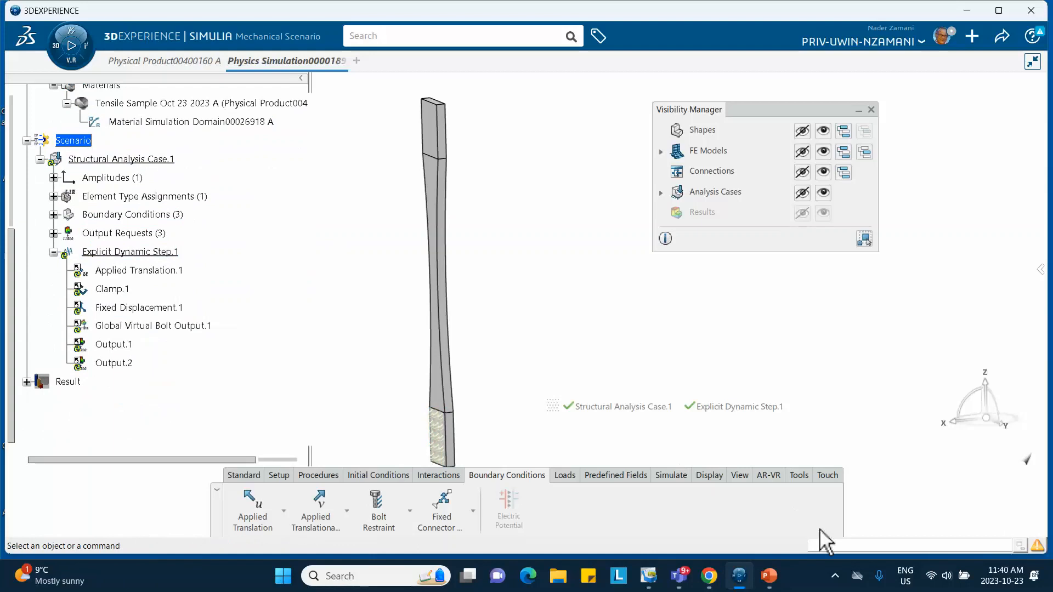
pyautogui.click(835, 577)
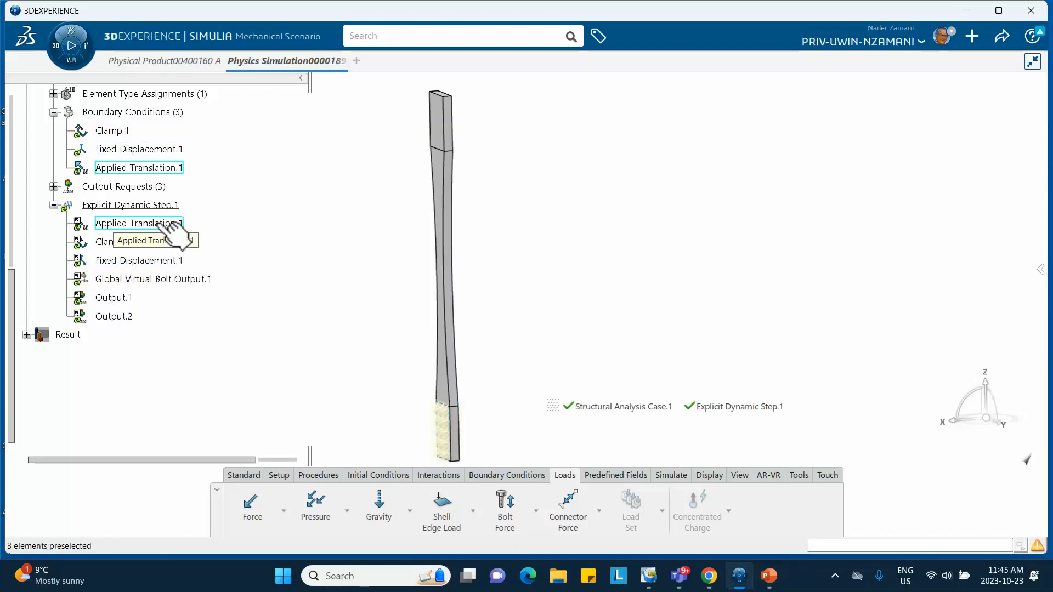
# Step: Review the settings of the fixed displacement and applied translation in the explicit dynamic step, and save the simulation
pyautogui.click(122, 261)
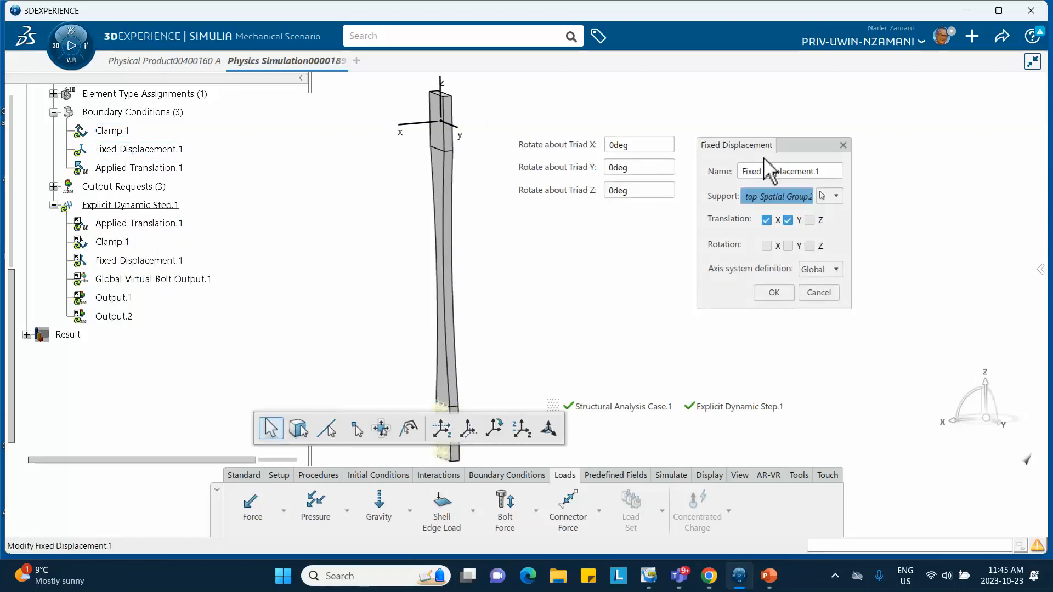
pyautogui.click(774, 292)
pyautogui.doubleClick(156, 224)
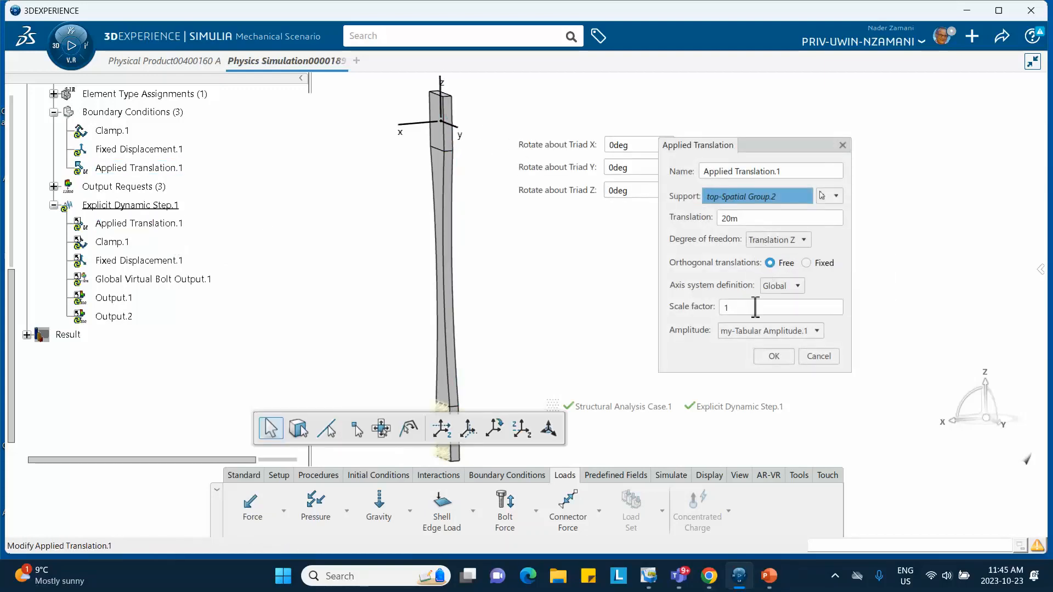
pyautogui.click(775, 357)
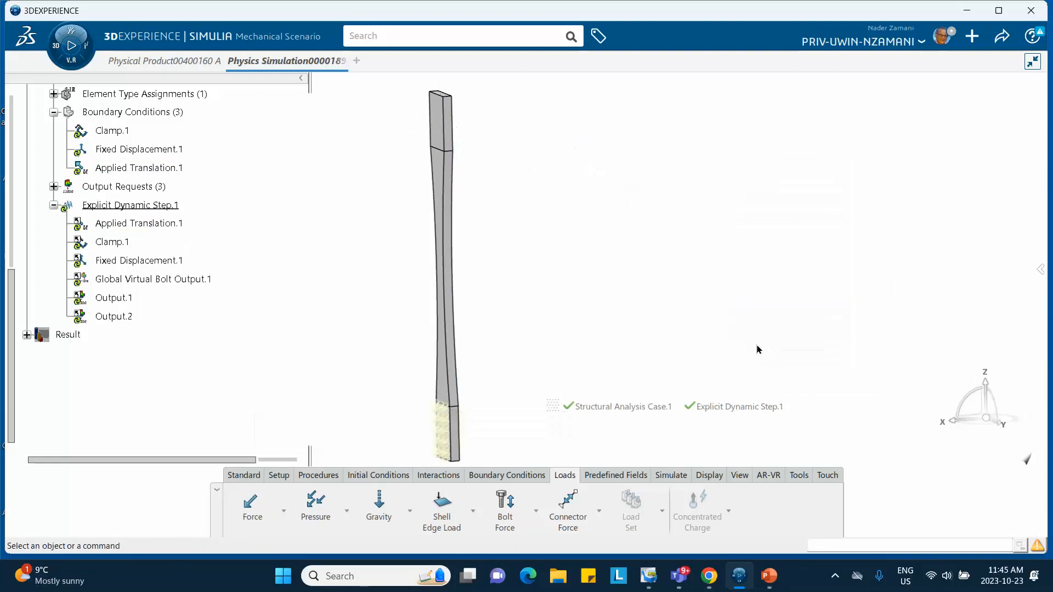
pyautogui.click(1001, 36)
pyautogui.click(954, 62)
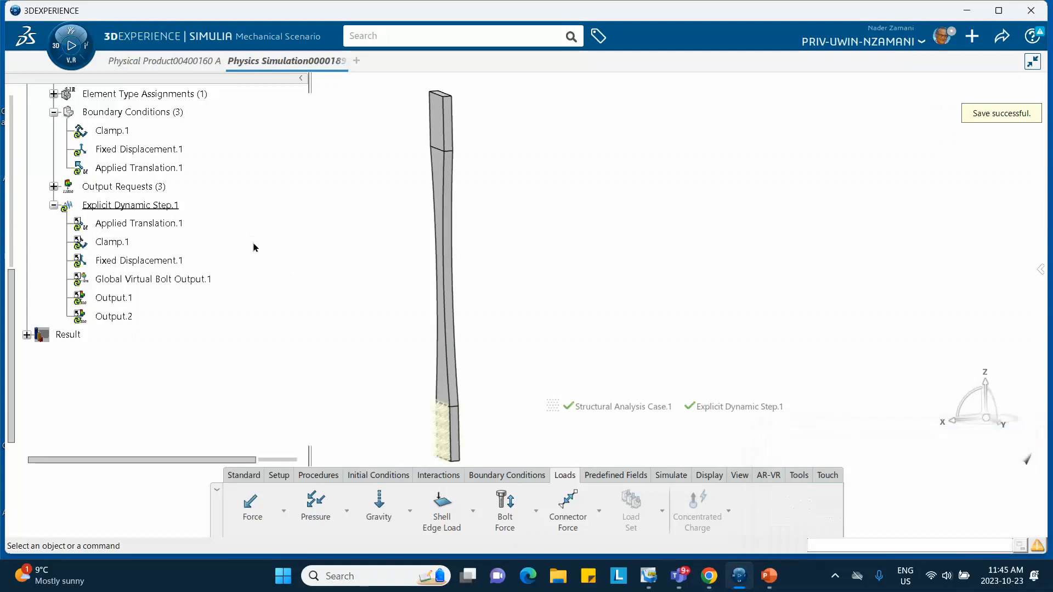
# Step: Examine the global element type assignment and its Linear Brick formulation options, keeping C3D8R
pyautogui.scroll(1, 197, 225)
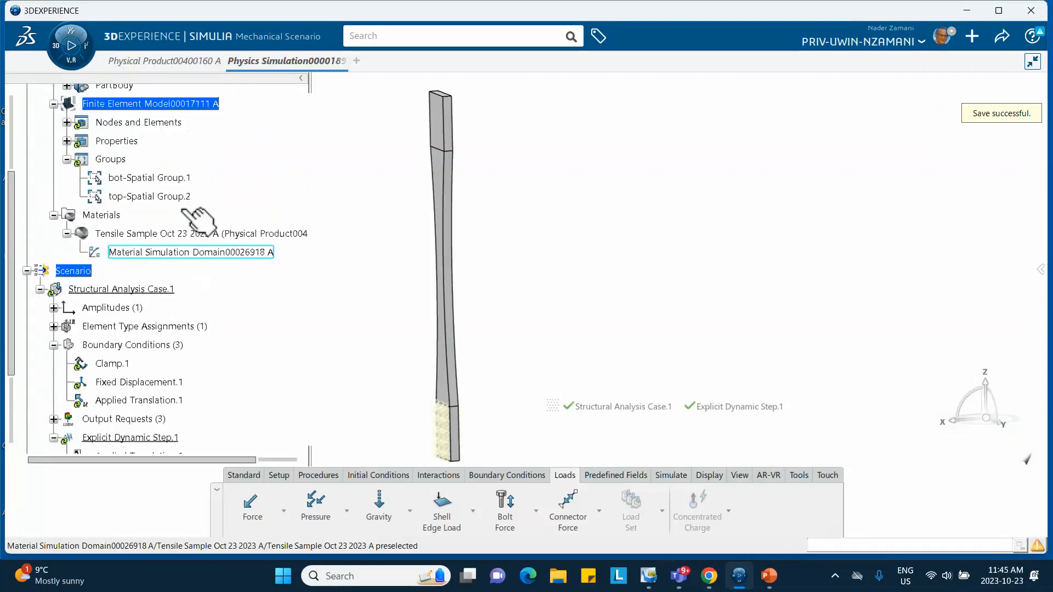
pyautogui.scroll(-2, 198, 222)
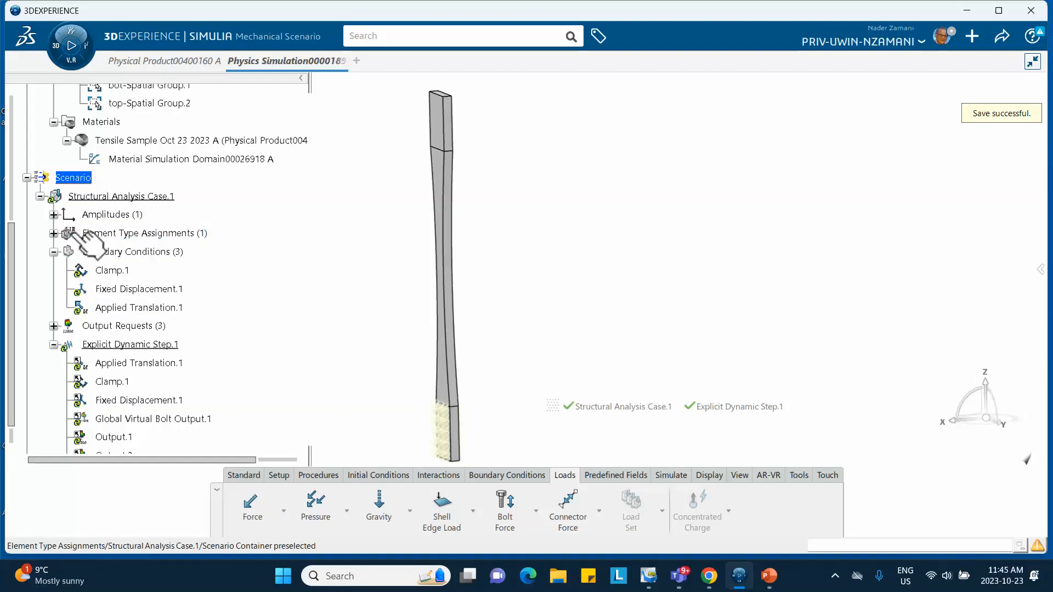
pyautogui.click(53, 235)
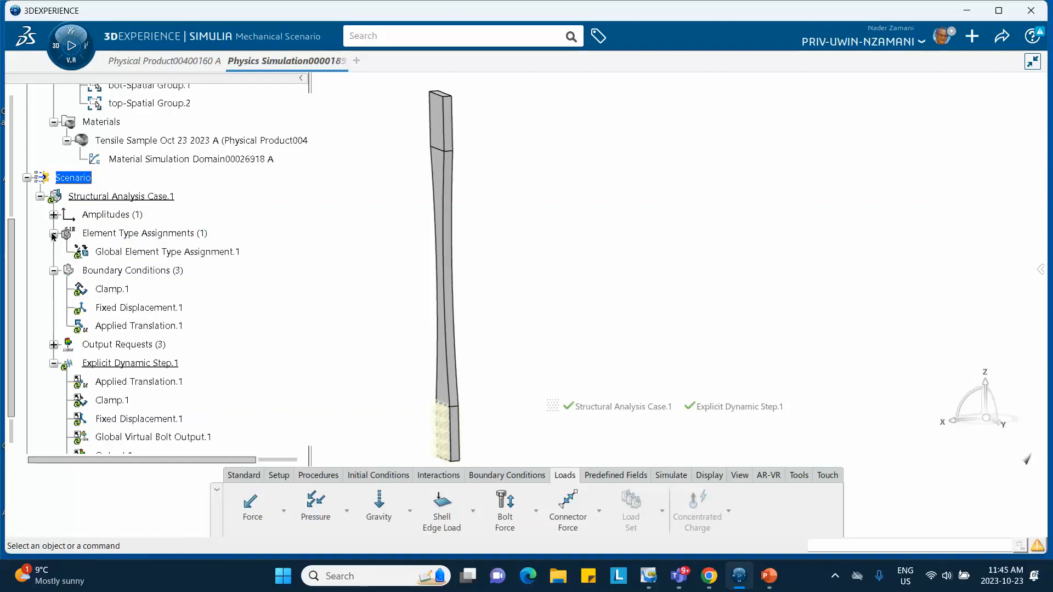
pyautogui.doubleClick(201, 253)
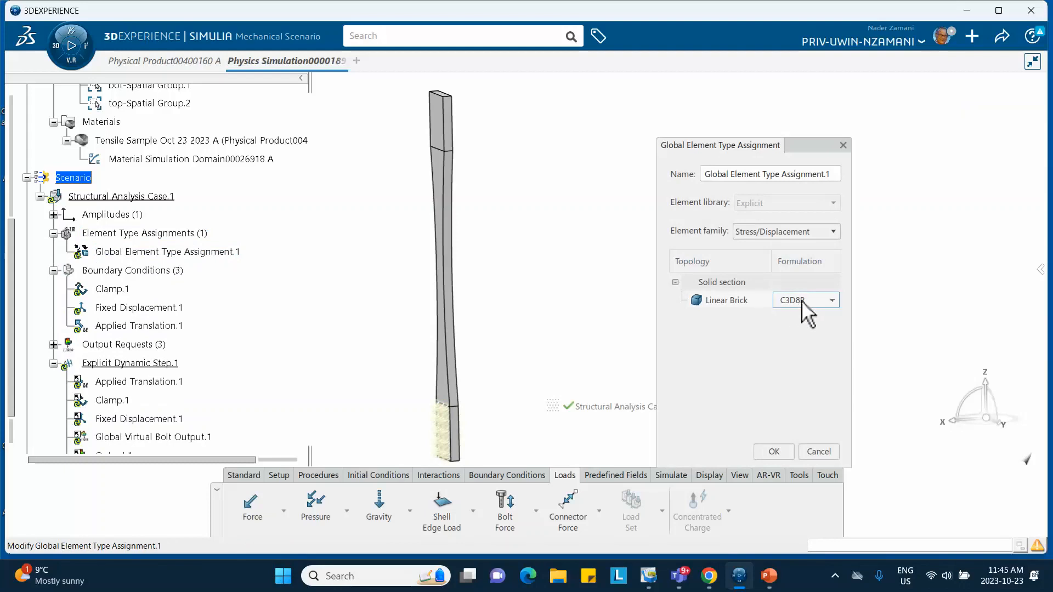
pyautogui.click(801, 300)
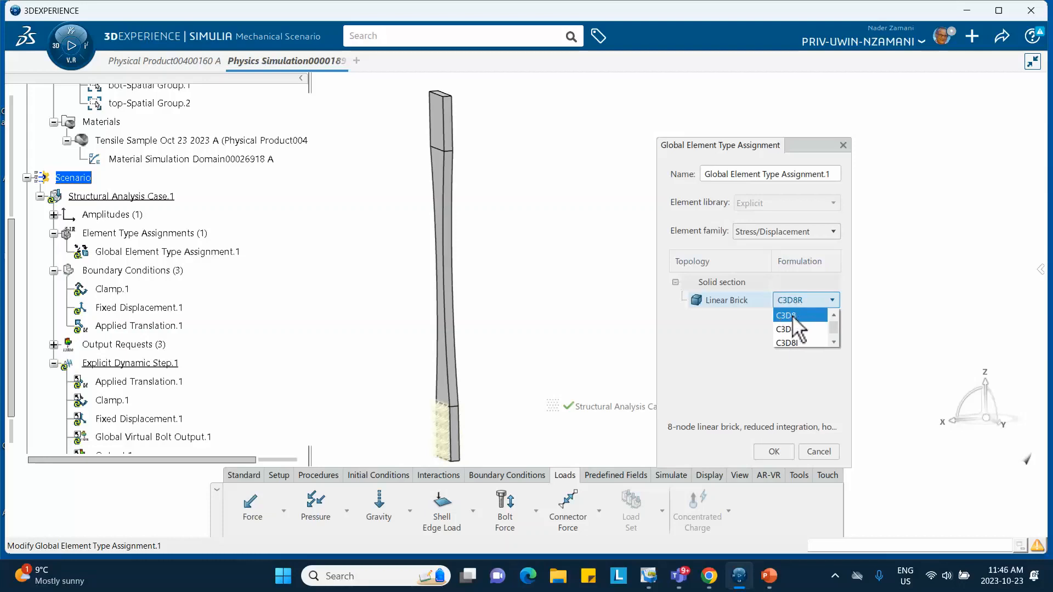
pyautogui.click(718, 362)
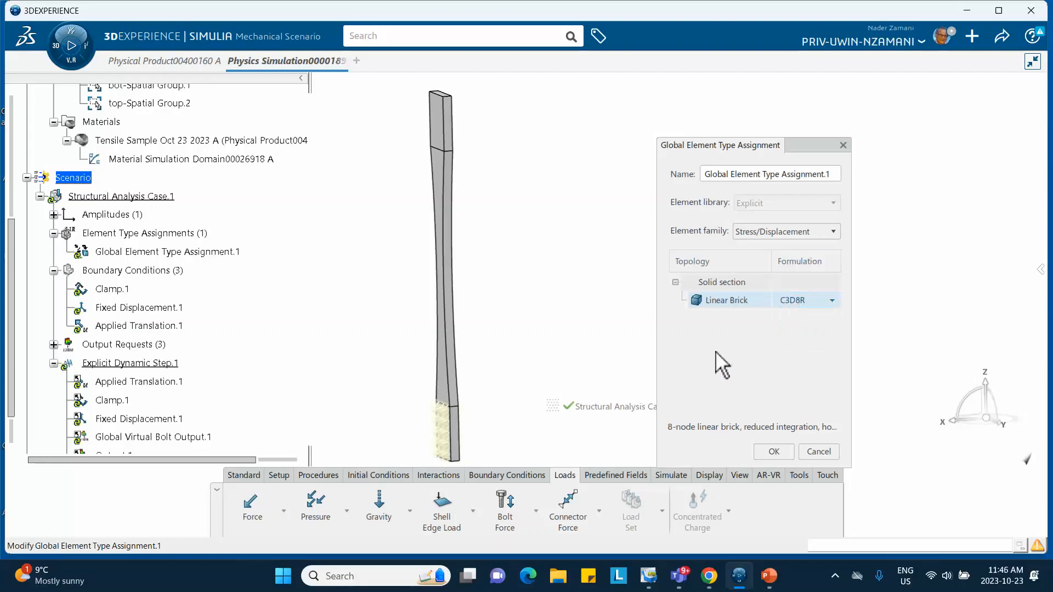
pyautogui.click(774, 451)
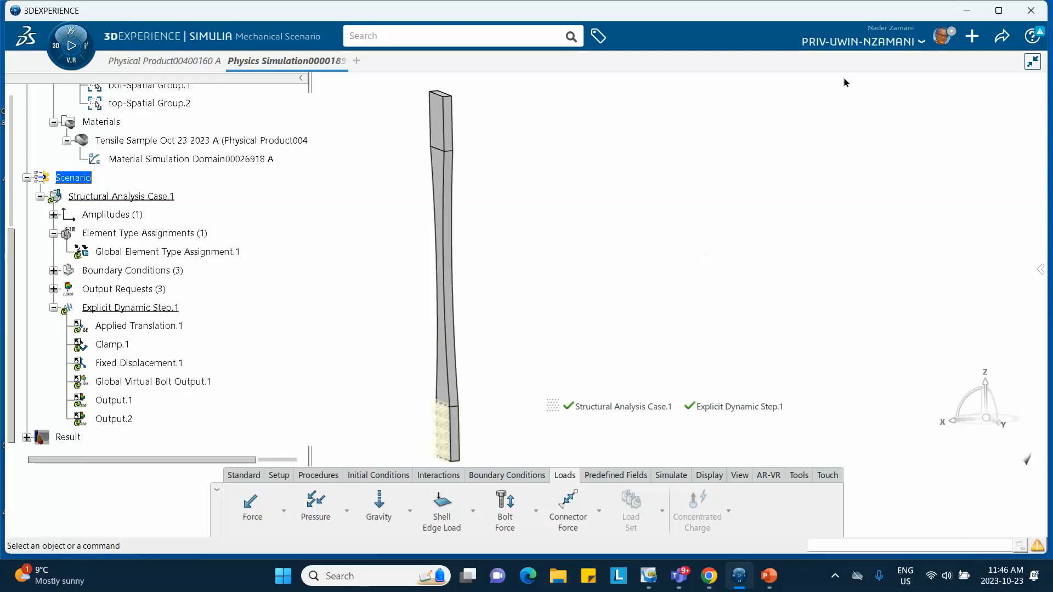
# Step: Run the model and scenario checks on the tensile simulation and dismiss the status report
pyautogui.click(663, 475)
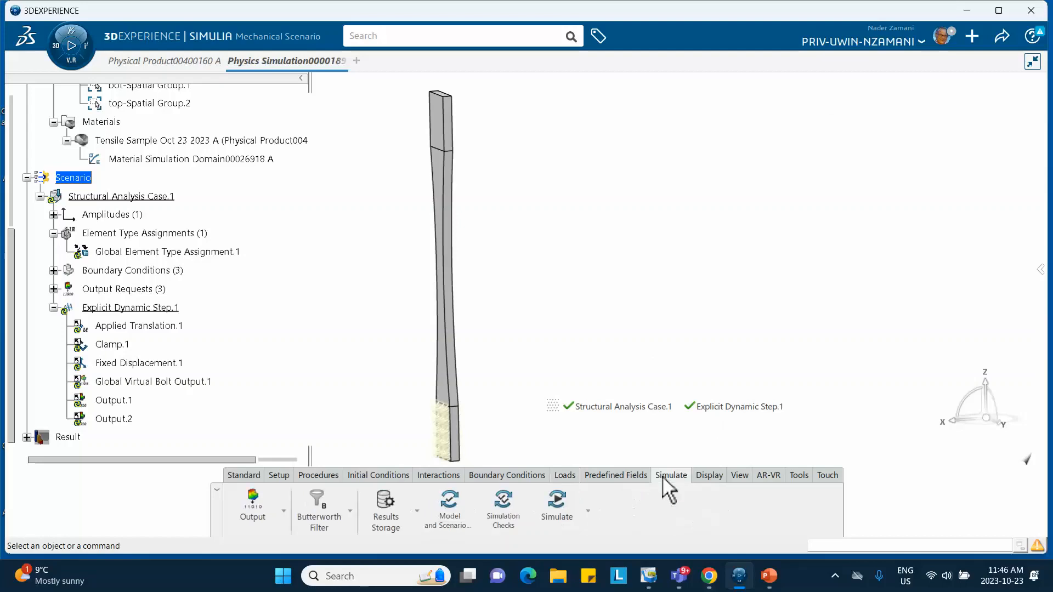
pyautogui.click(451, 507)
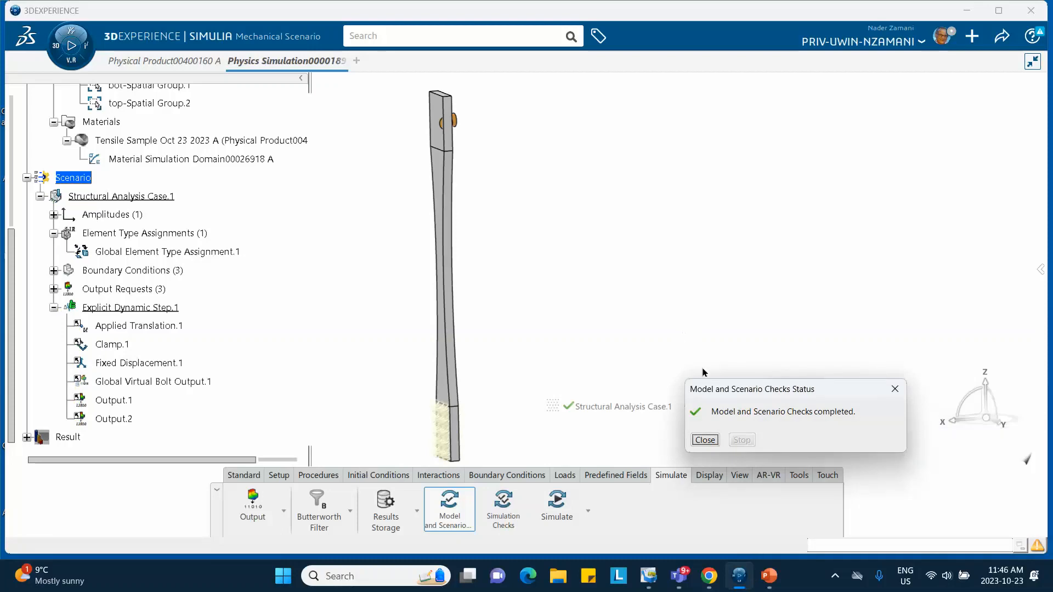
pyautogui.click(704, 441)
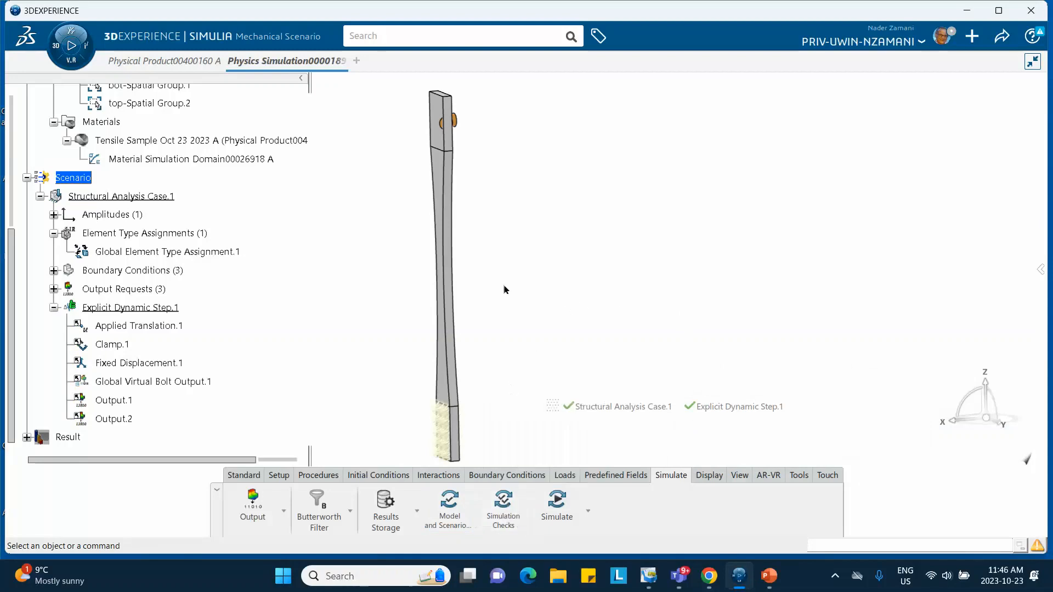
# Step: Run the simulation checks for Structural Analysis Case.1 as local interactive with 4 cores, and close the status report
pyautogui.moveTo(505, 289); pyautogui.dragTo(468, 226, button='middle')
pyautogui.moveTo(465, 262); pyautogui.dragTo(513, 274, button='middle')
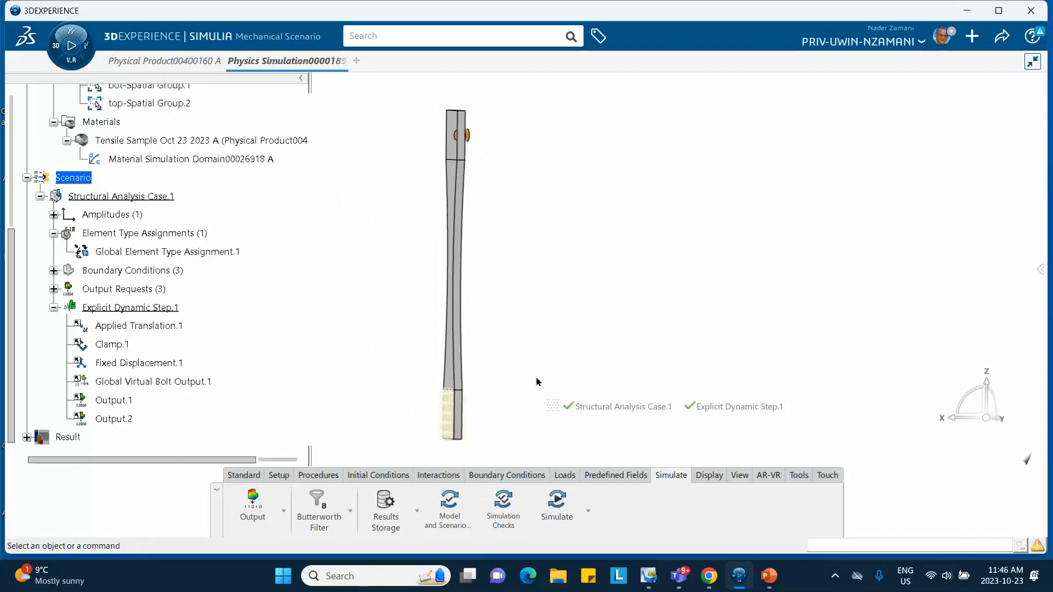
pyautogui.click(498, 507)
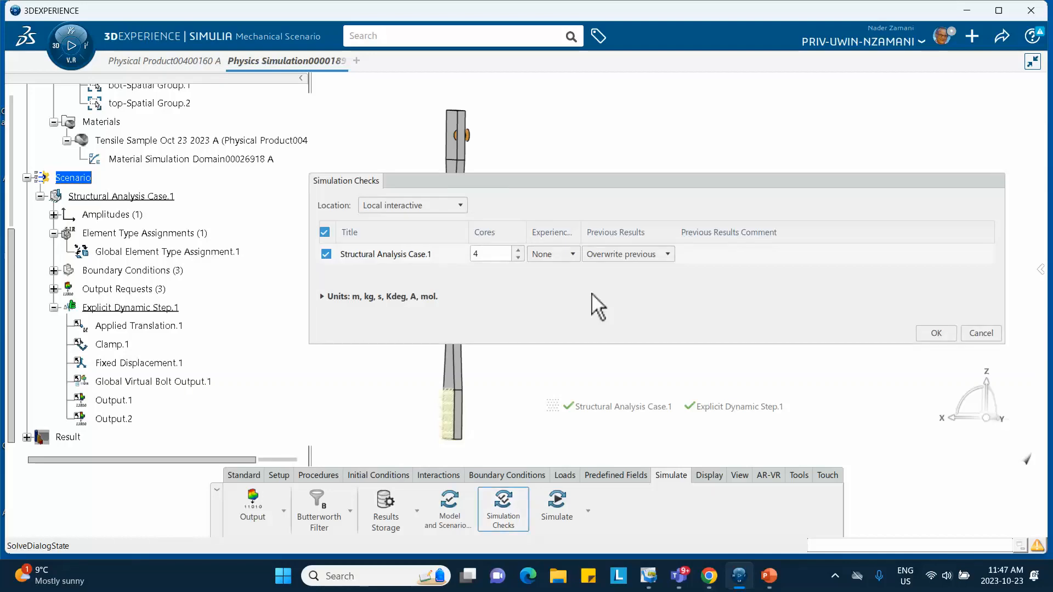
pyautogui.click(930, 334)
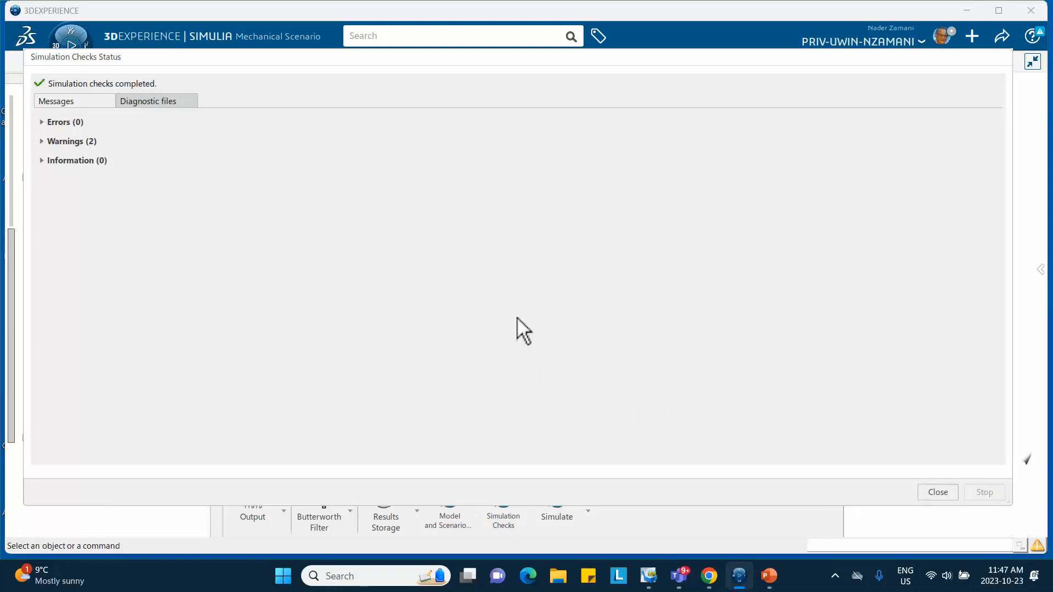
pyautogui.click(930, 494)
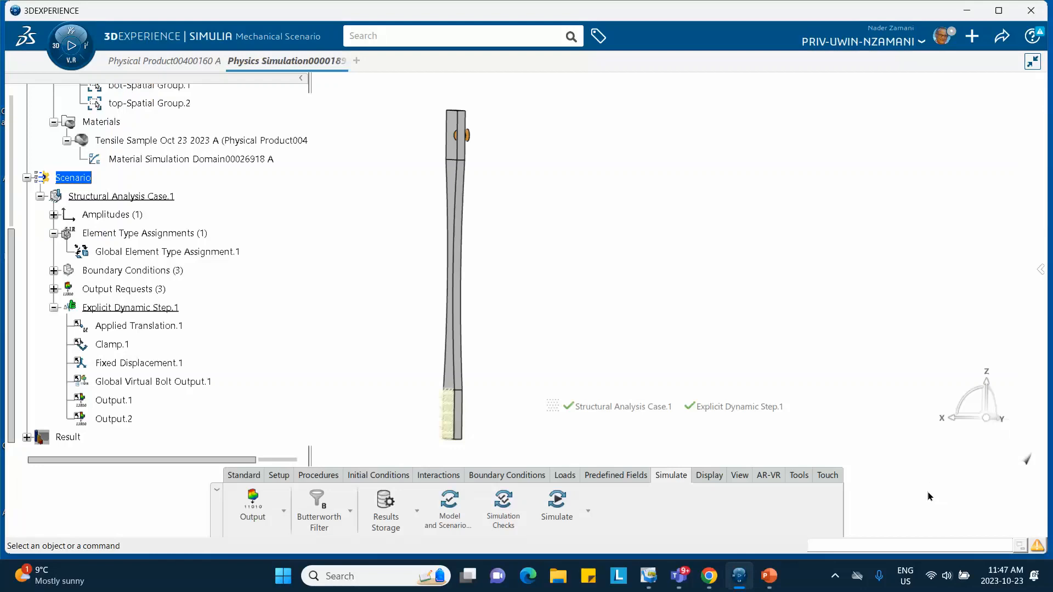
# Step: Simulate Structural Analysis Case.1 as local interactive with 4 cores, follow its iteration times until completion, and close the status report
pyautogui.click(556, 507)
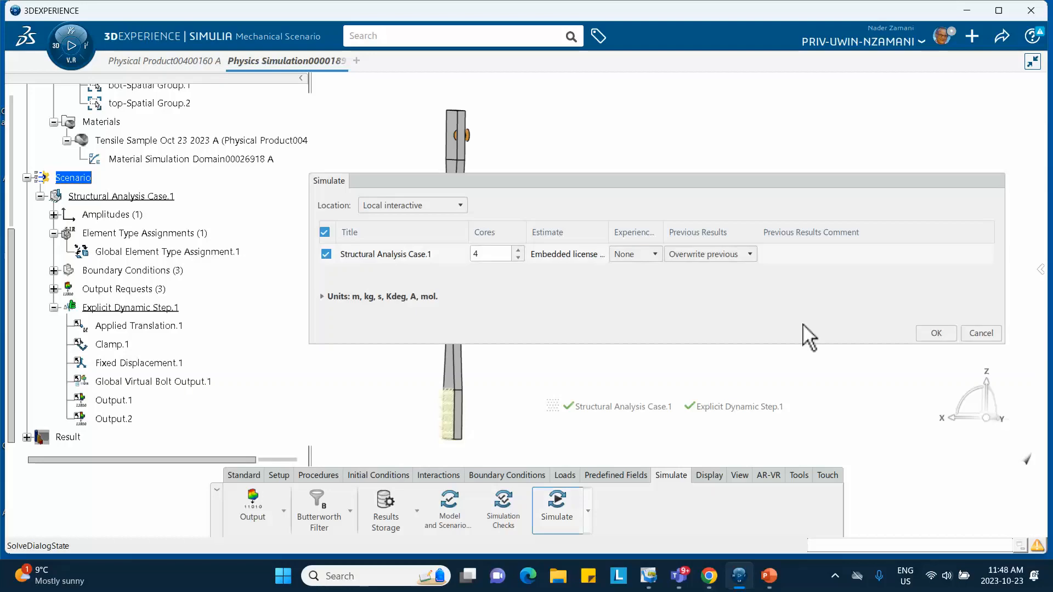
pyautogui.click(924, 333)
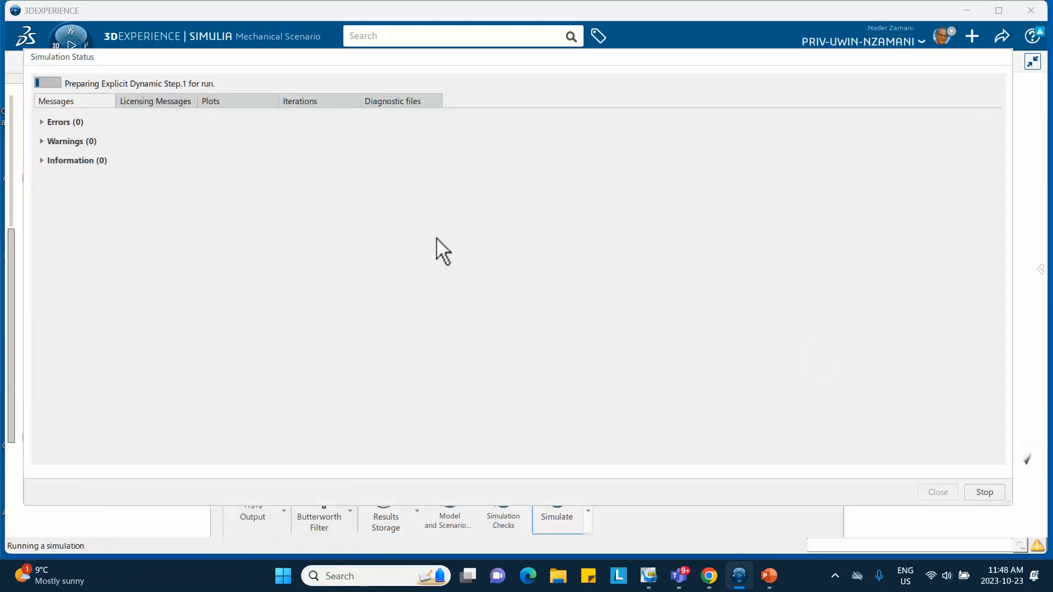
pyautogui.click(307, 101)
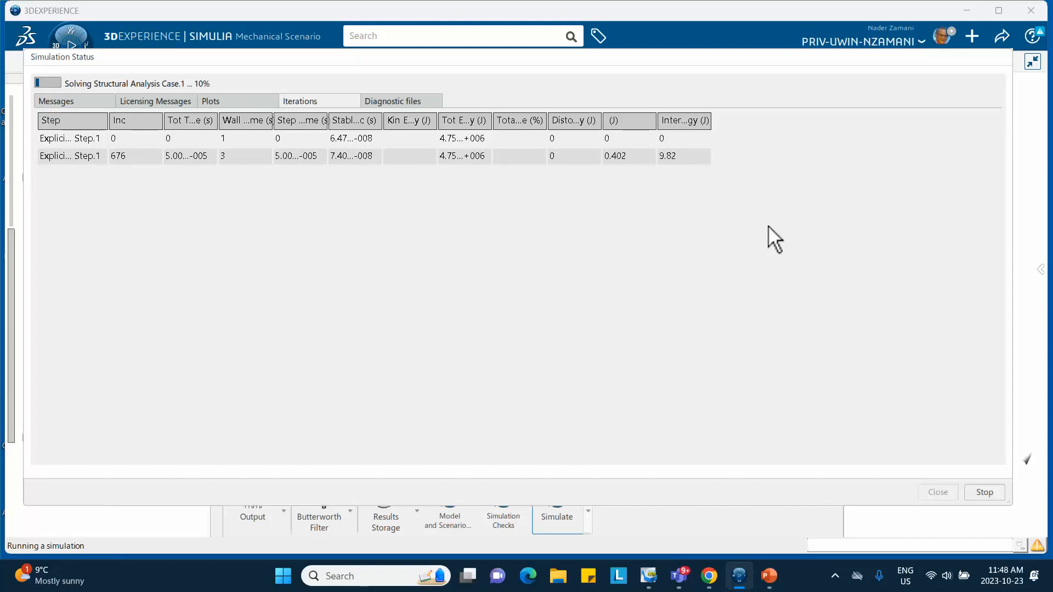
pyautogui.click(286, 136)
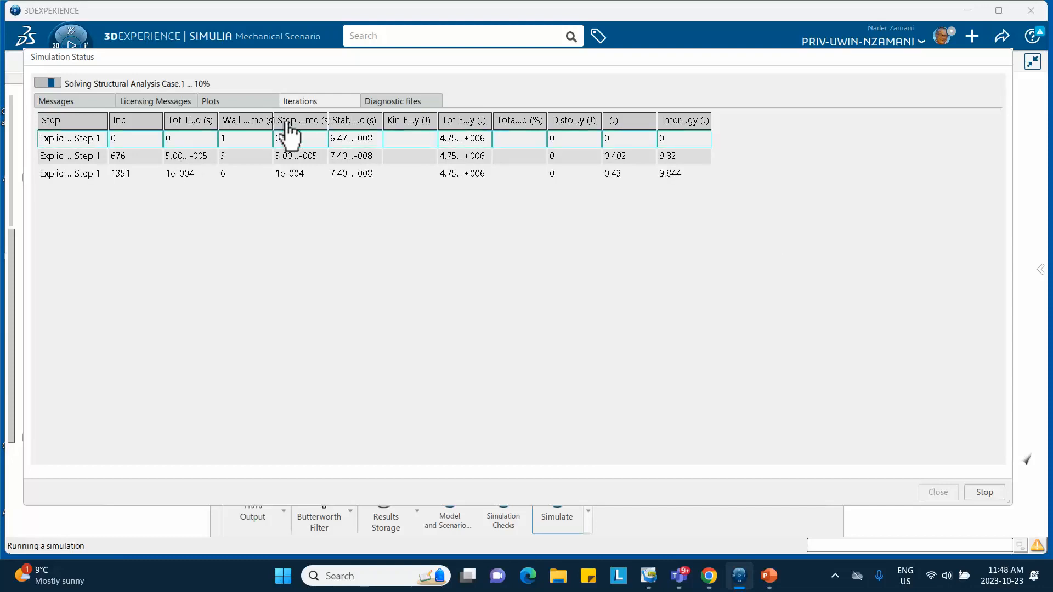
pyautogui.moveTo(278, 127); pyautogui.dragTo(293, 131)
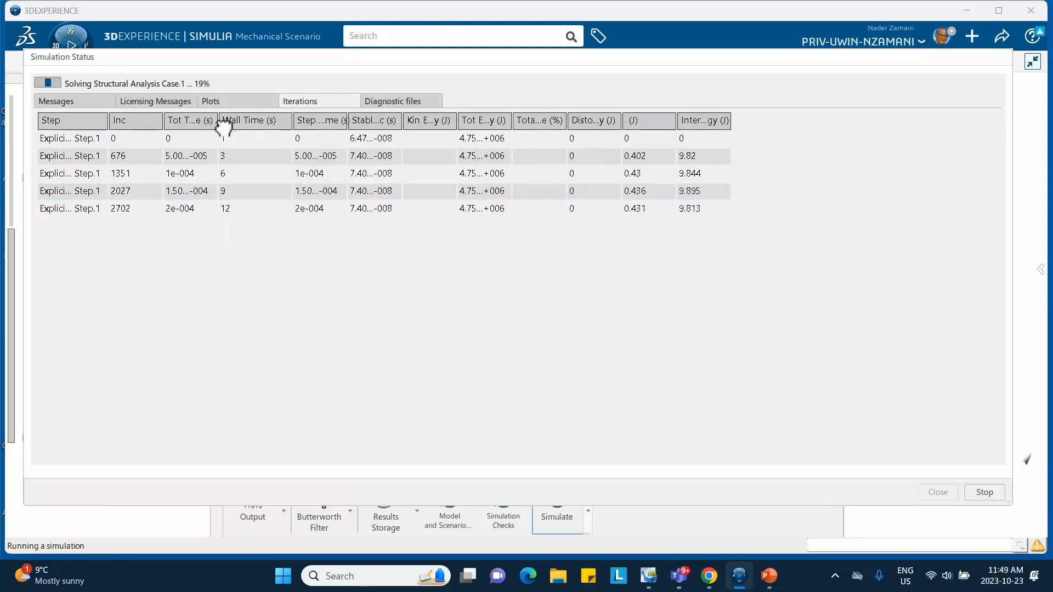
pyautogui.moveTo(220, 127); pyautogui.dragTo(247, 128)
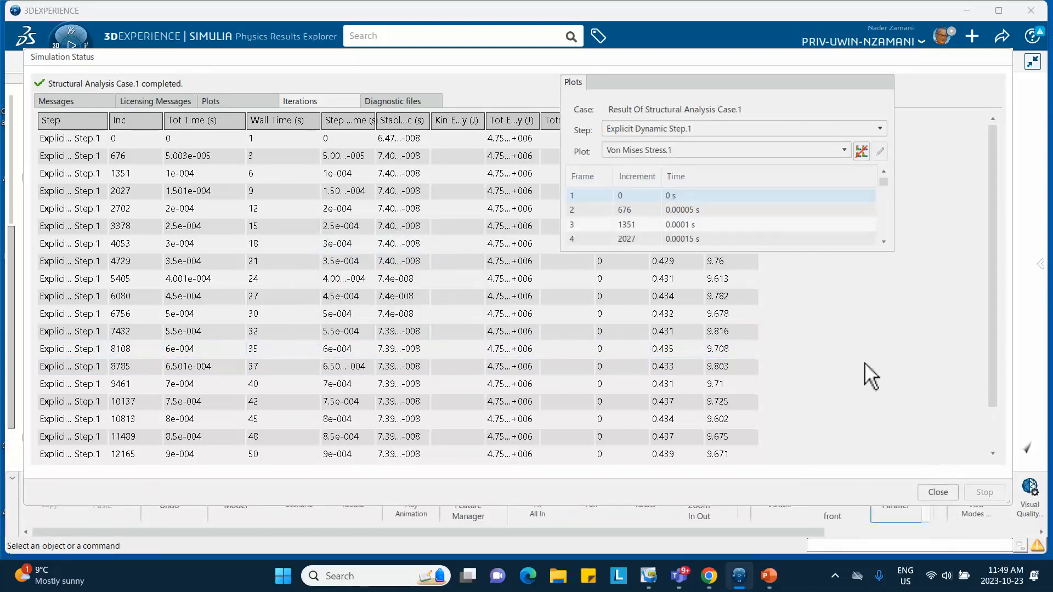
pyautogui.click(935, 491)
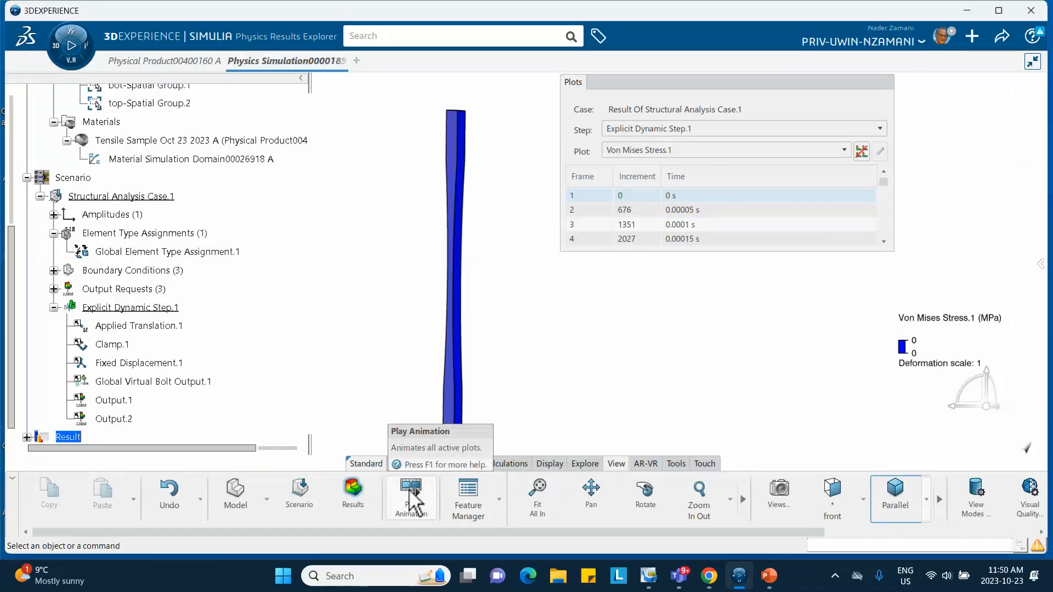
# Step: Animate the Von Mises stress result, switch the animated plot to Plastic Strain.1, and close the animation player
pyautogui.click(410, 489)
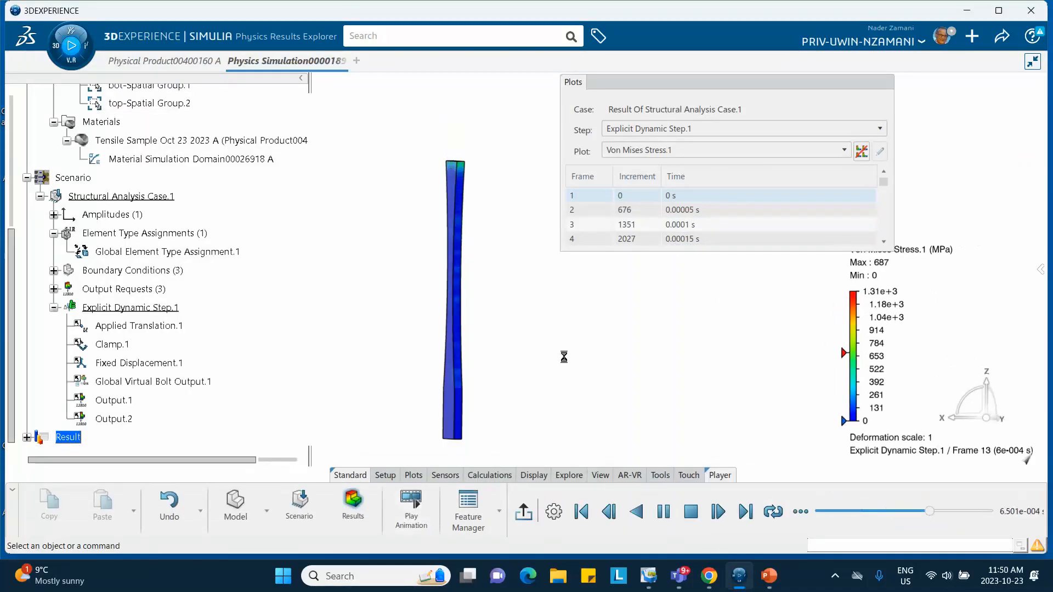
pyautogui.click(664, 151)
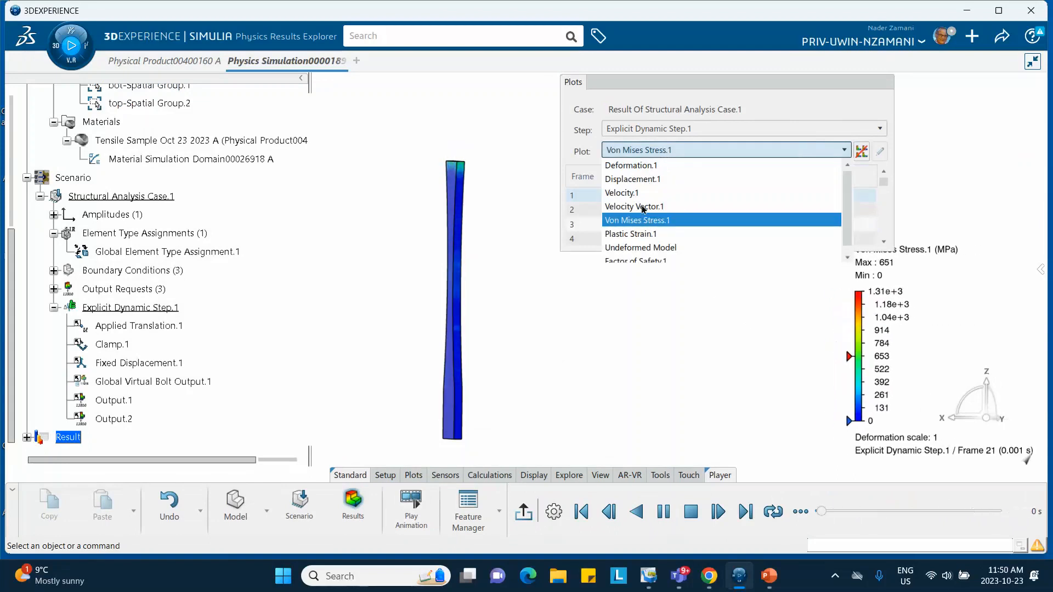
pyautogui.scroll(-1, 640, 188)
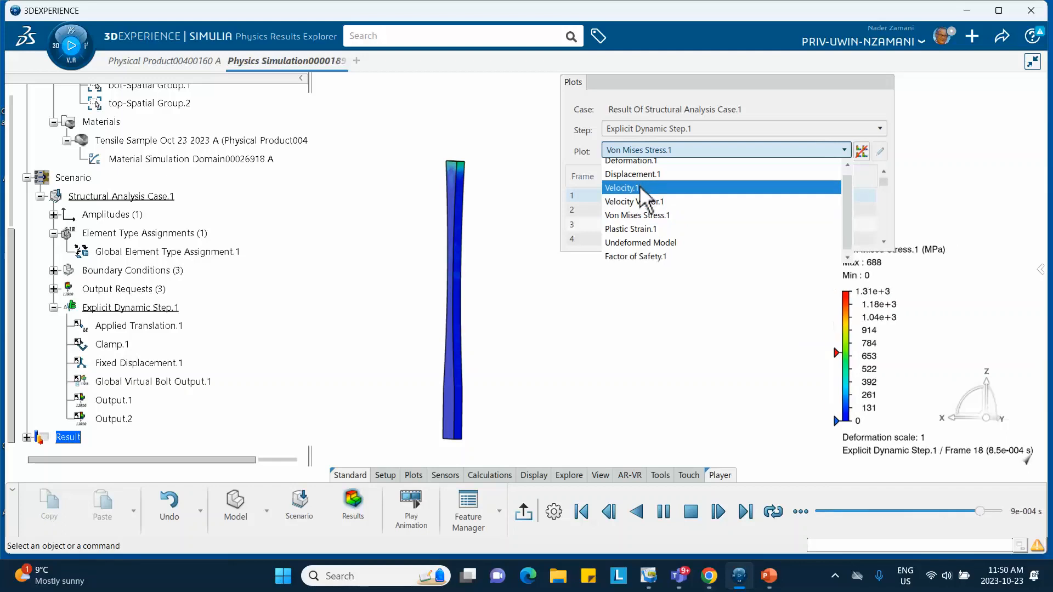
pyautogui.click(628, 228)
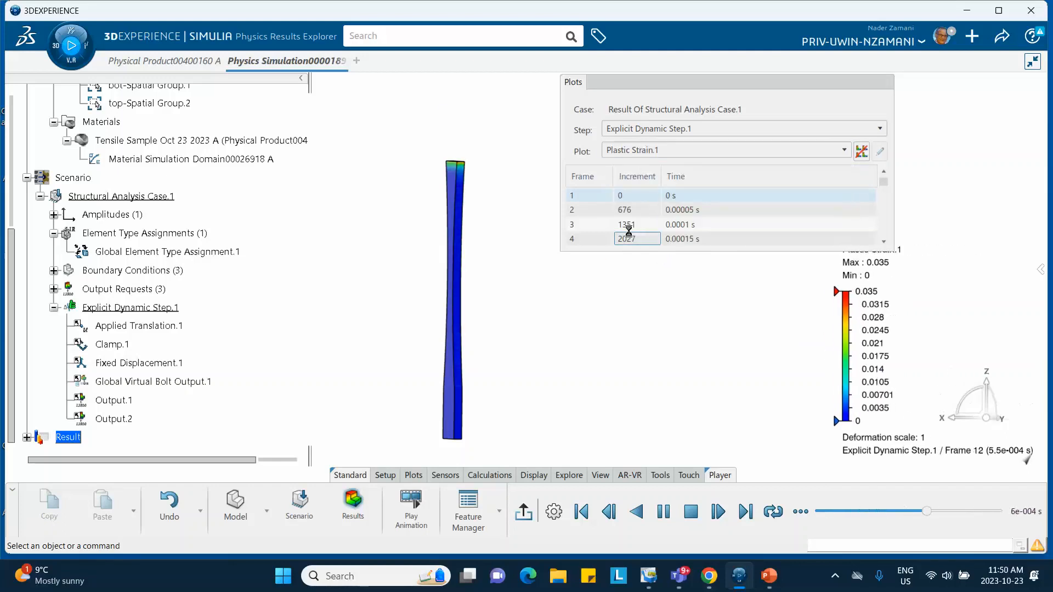
pyautogui.moveTo(501, 199)
pyautogui.mouseDown(button='middle')
pyautogui.moveTo(485, 209)
pyautogui.moveTo(500, 200)
pyautogui.moveTo(503, 216)
pyautogui.mouseUp(button='middle')
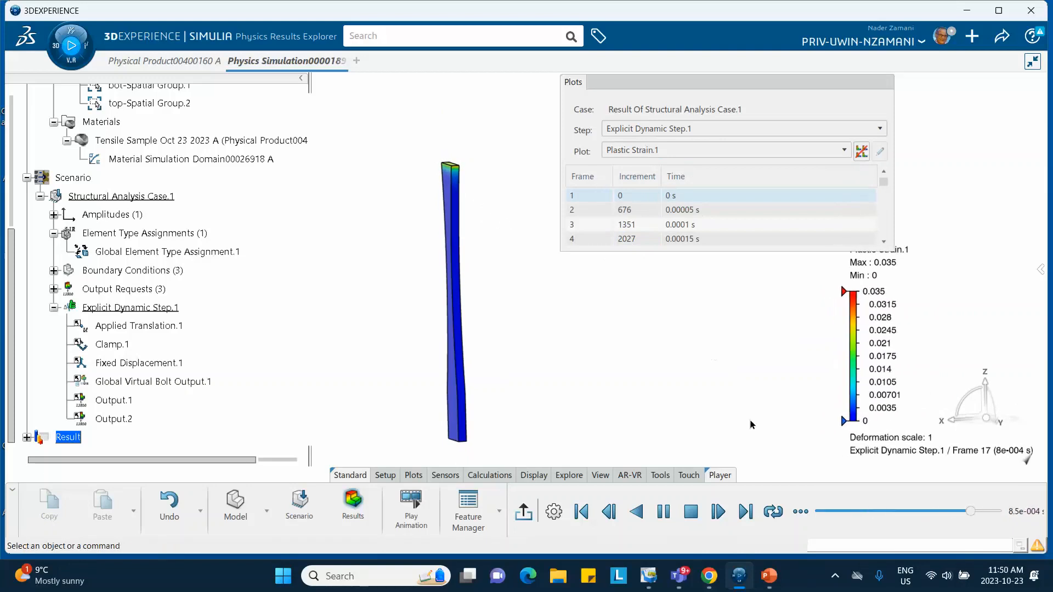
pyautogui.click(800, 511)
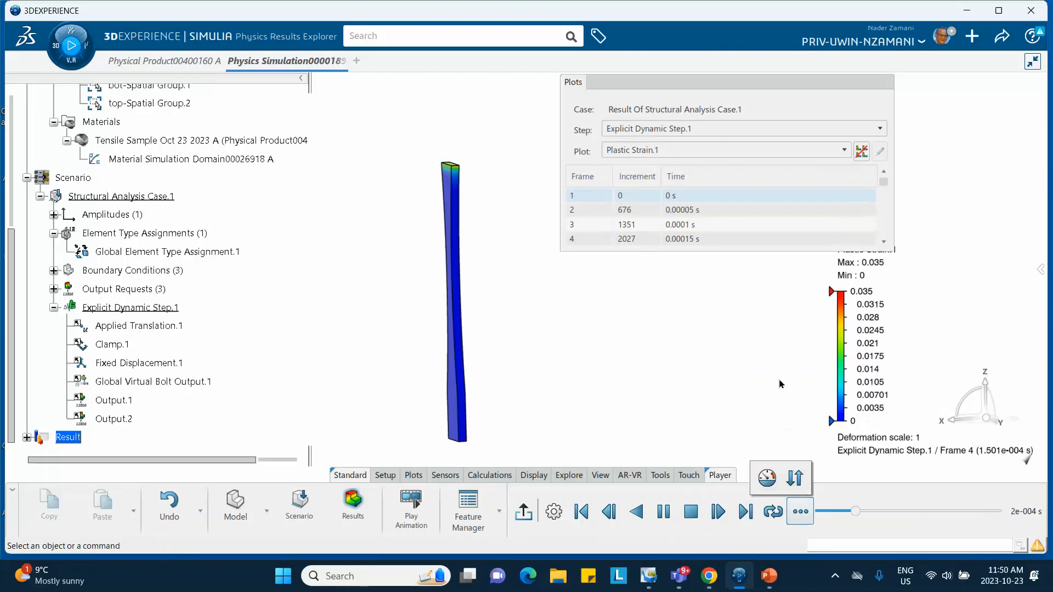
pyautogui.click(527, 518)
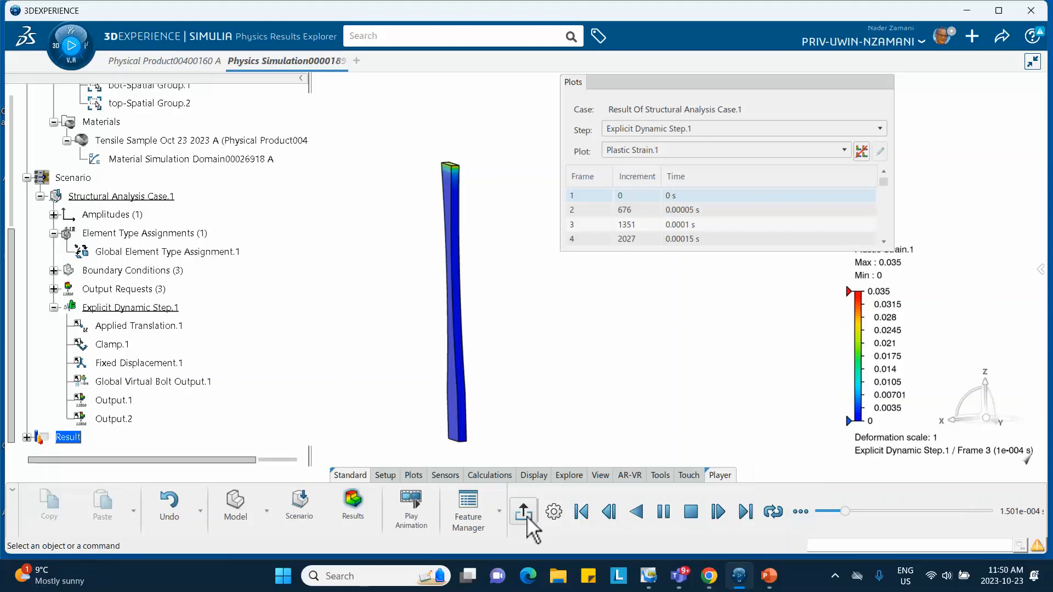
# Step: Inspect the Plastic Strain.1 plot at the first four frames and at the final frame, 21
pyautogui.scroll(-3, 614, 224)
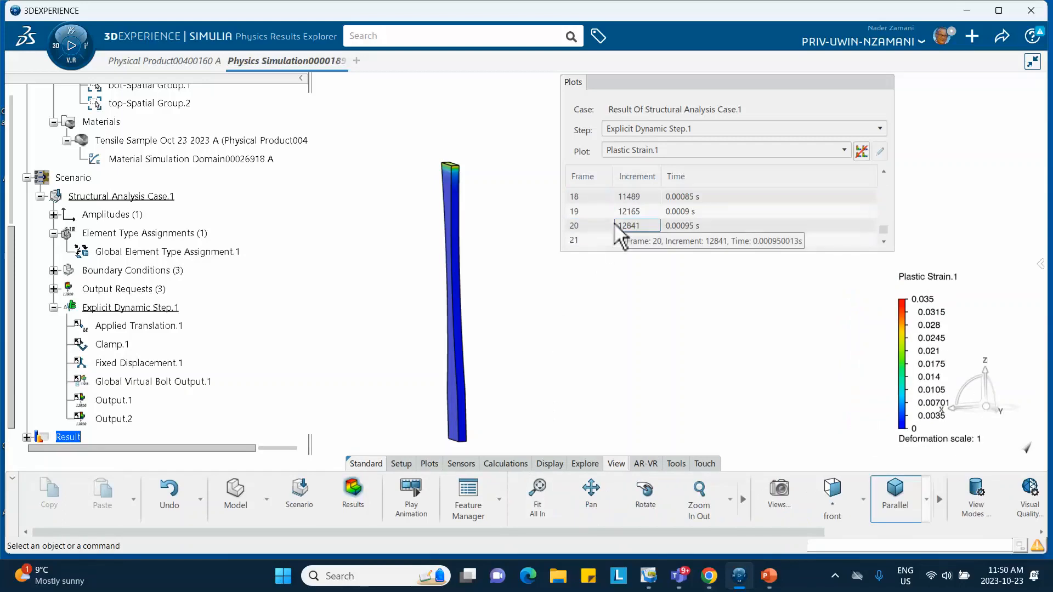
pyautogui.click(590, 241)
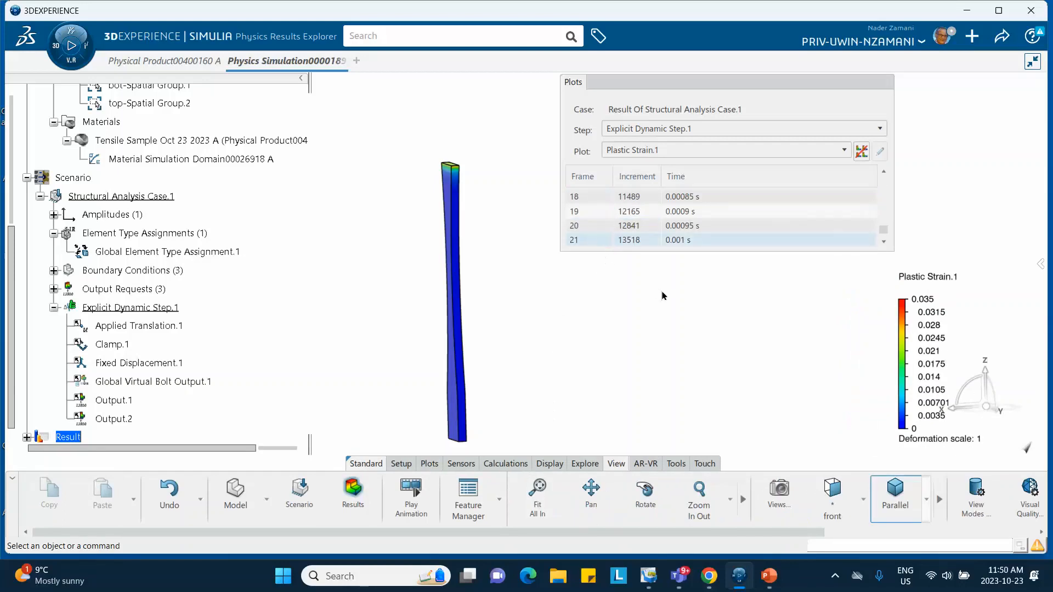
pyautogui.scroll(6, 630, 244)
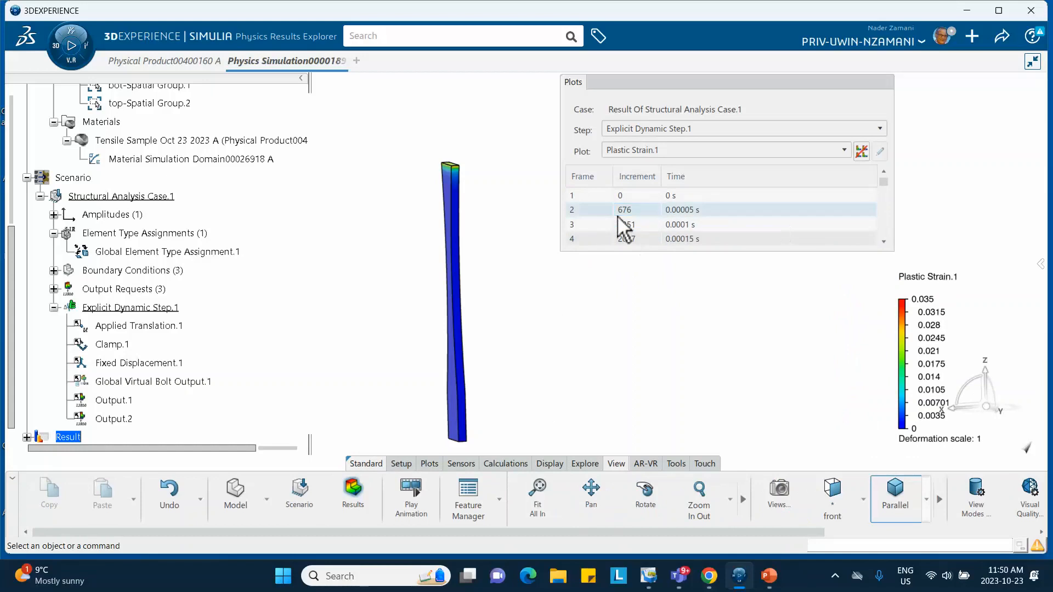
pyautogui.click(598, 195)
pyautogui.click(596, 209)
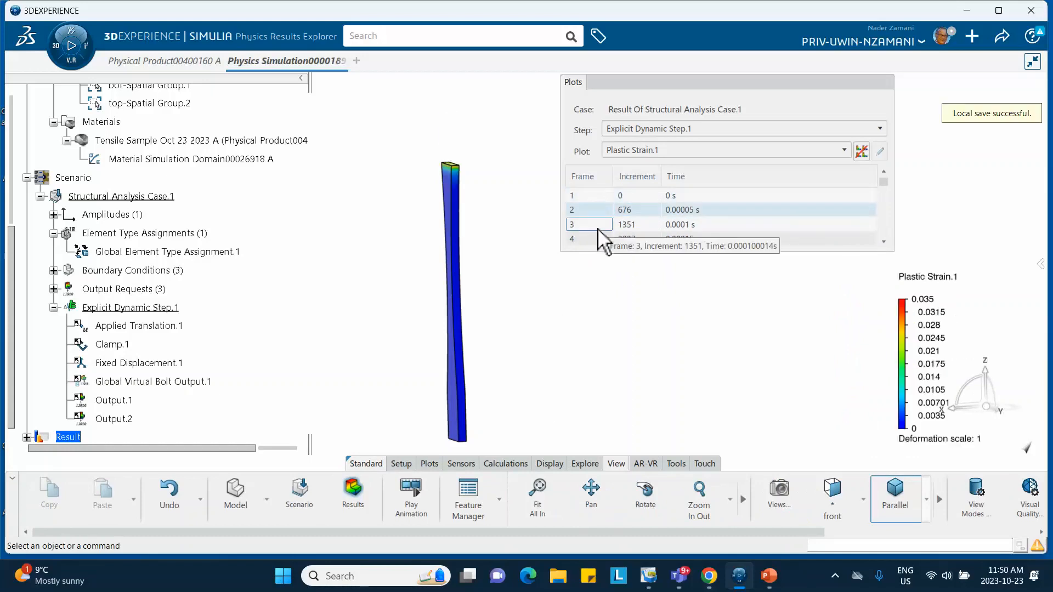
pyautogui.click(599, 229)
pyautogui.click(599, 239)
pyautogui.scroll(-6, 601, 235)
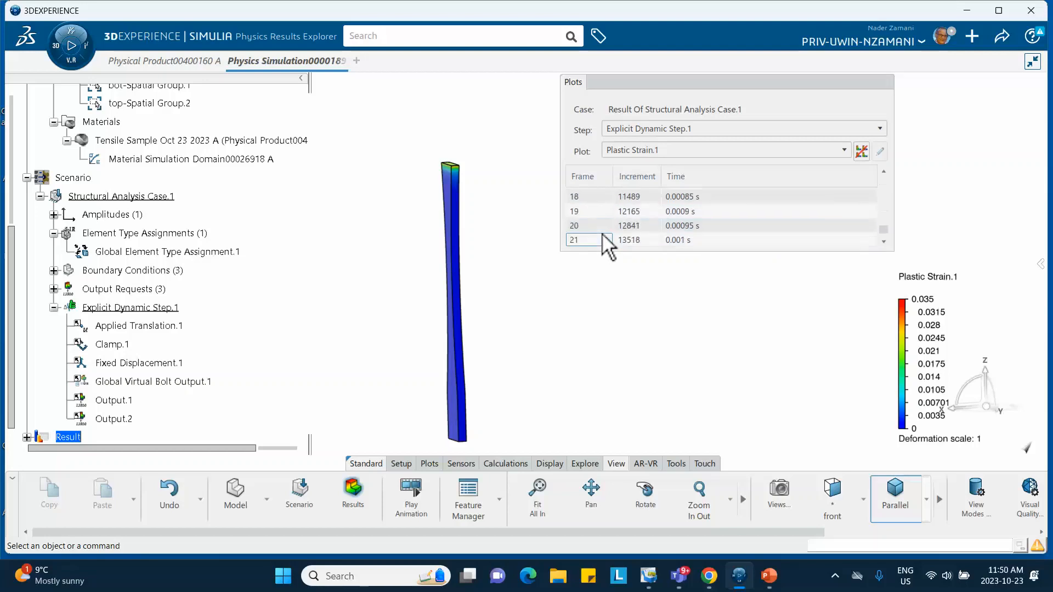
pyautogui.click(601, 235)
# Step: Display the Displacement.1 plot and inspect frames 19, 20 and 21
pyautogui.click(631, 152)
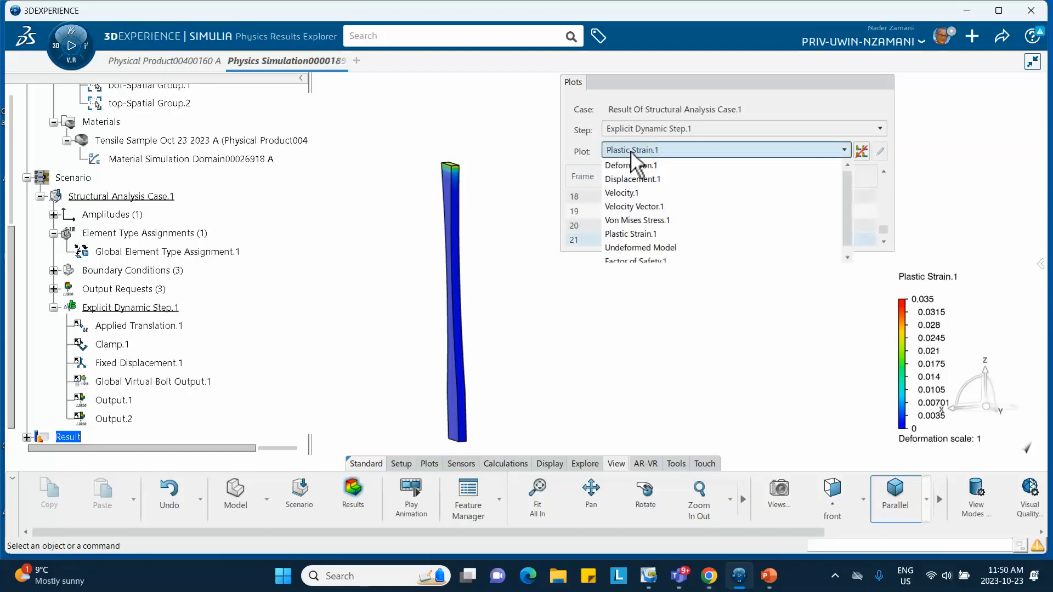
pyautogui.click(634, 179)
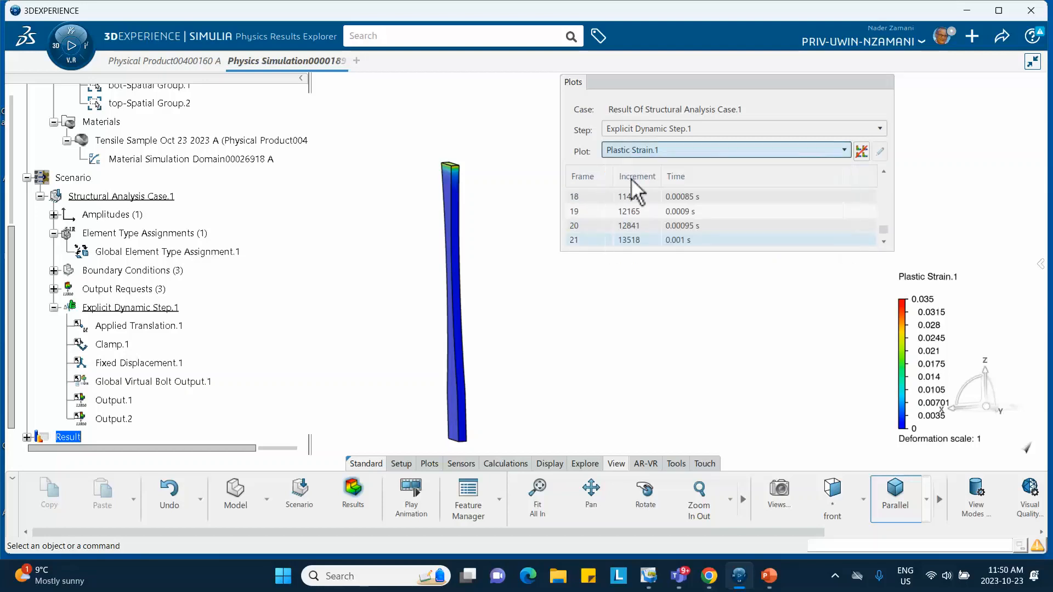
pyautogui.click(634, 211)
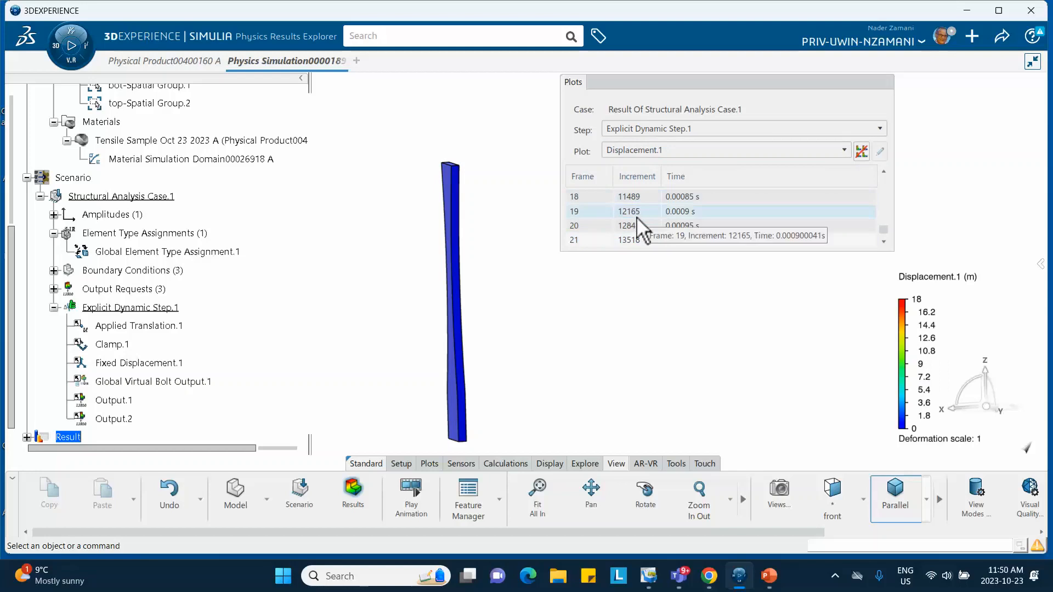
pyautogui.click(635, 227)
pyautogui.click(629, 240)
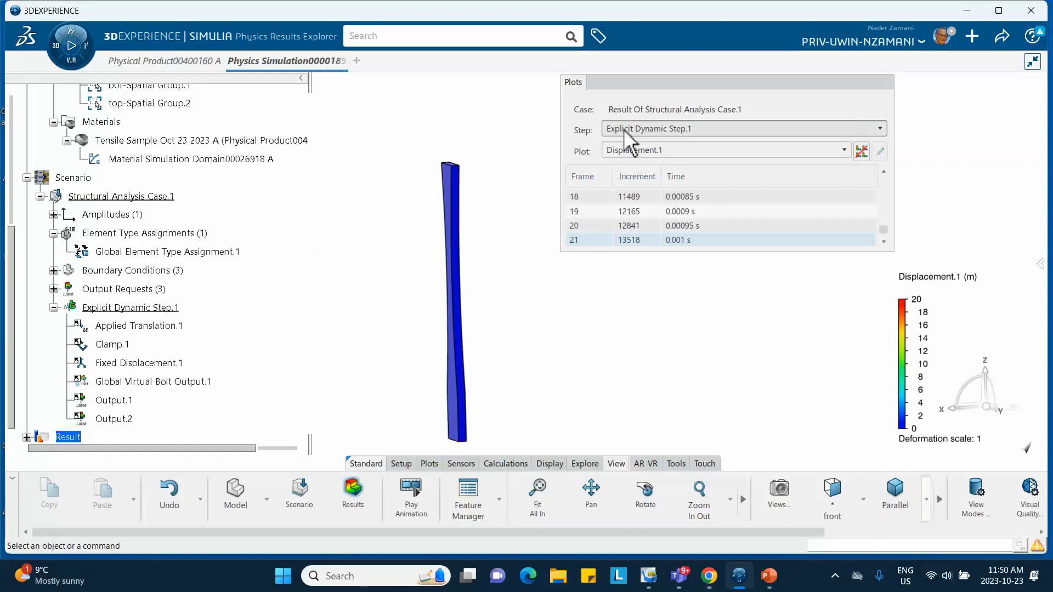
# Step: Collapse the results plot settings and set the magnitude of Applied Translation.1 to 20 mm
pyautogui.click(661, 88)
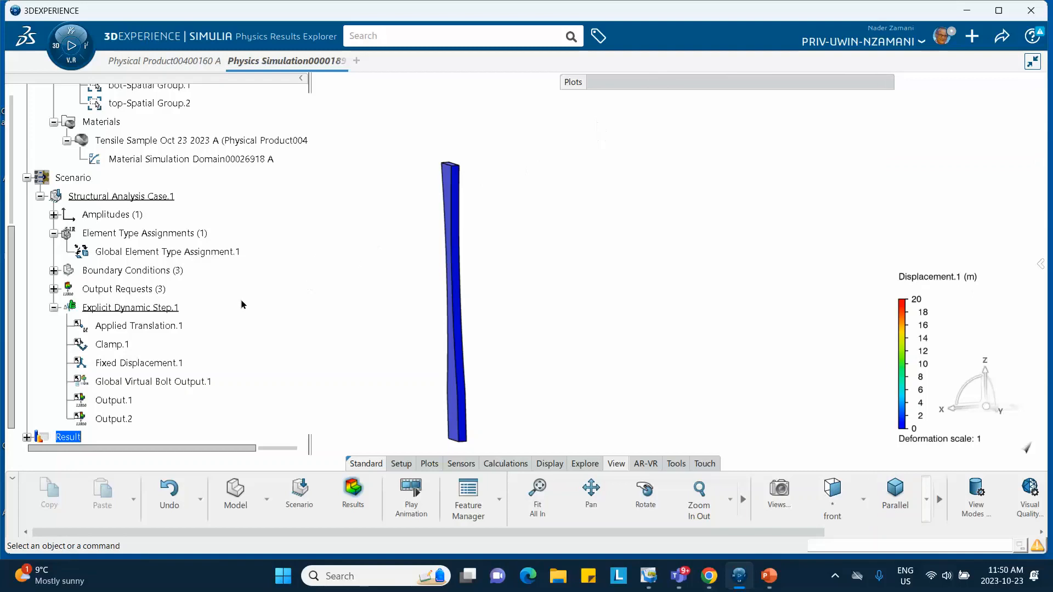
pyautogui.scroll(-1, 188, 307)
pyautogui.doubleClick(140, 279)
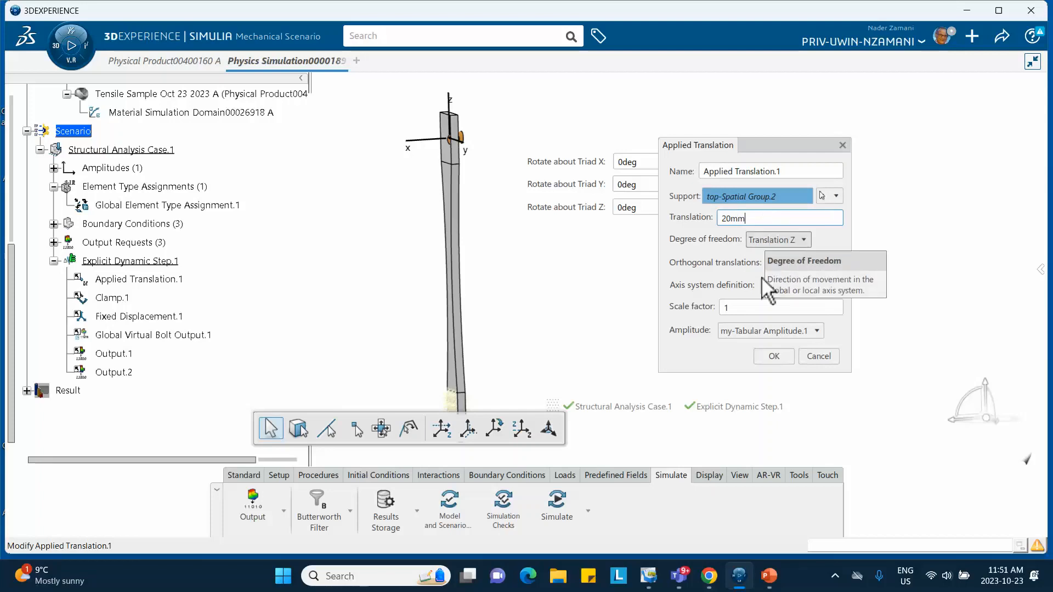
pyautogui.click(775, 353)
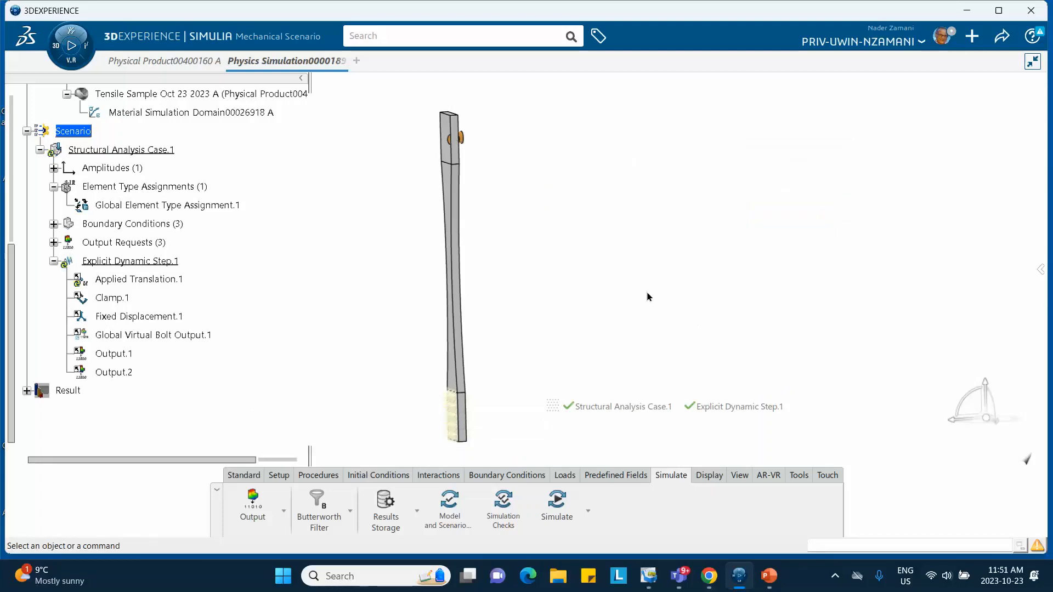
# Step: Run Structural Analysis Case.1 as a local interactive simulation on 4 cores, overwriting previous results, and follow its iterations until completion
pyautogui.click(556, 505)
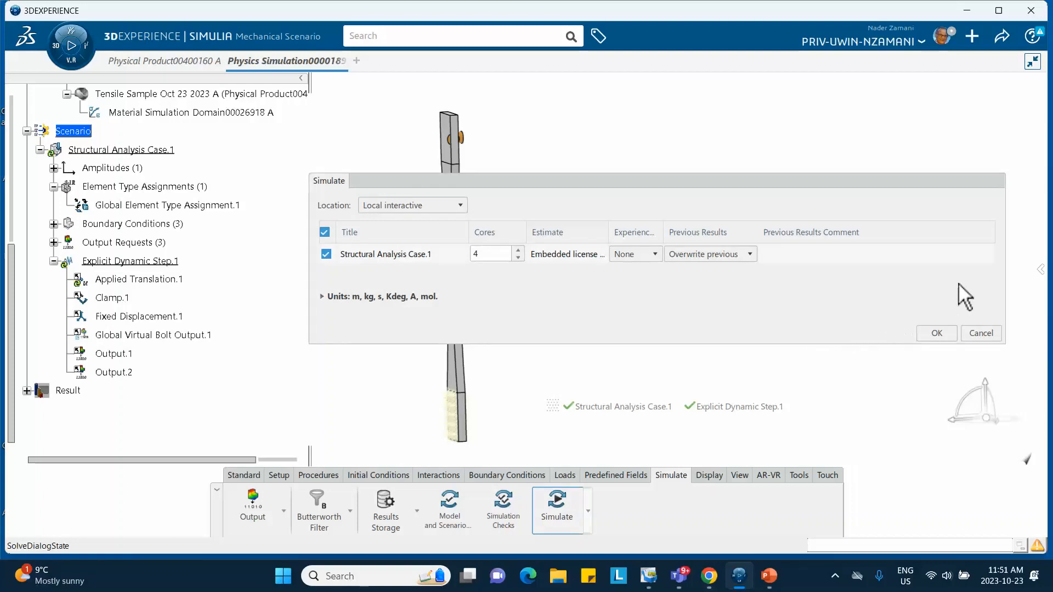
pyautogui.click(936, 331)
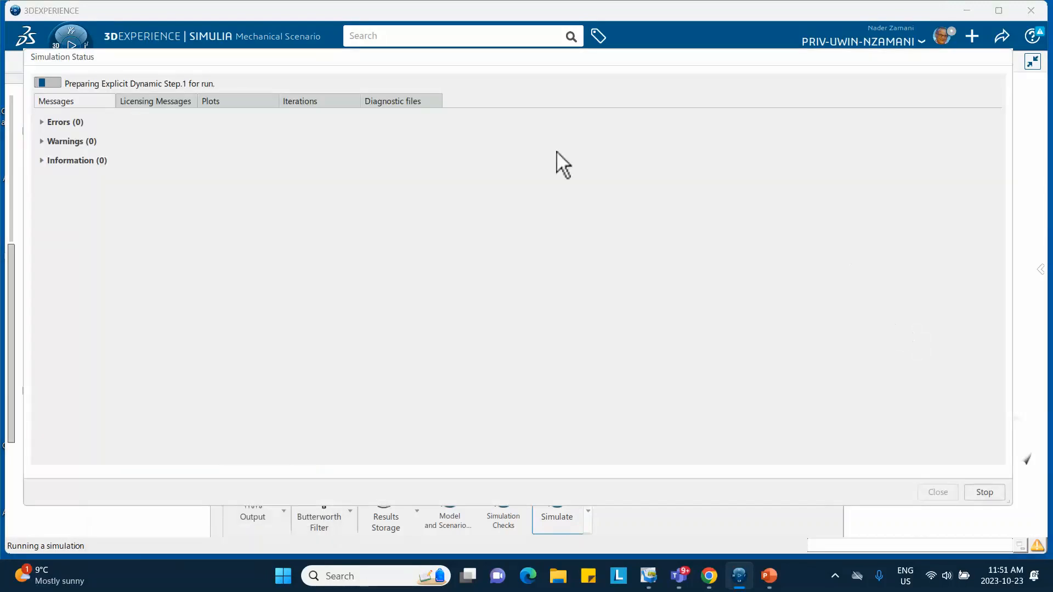
pyautogui.click(306, 102)
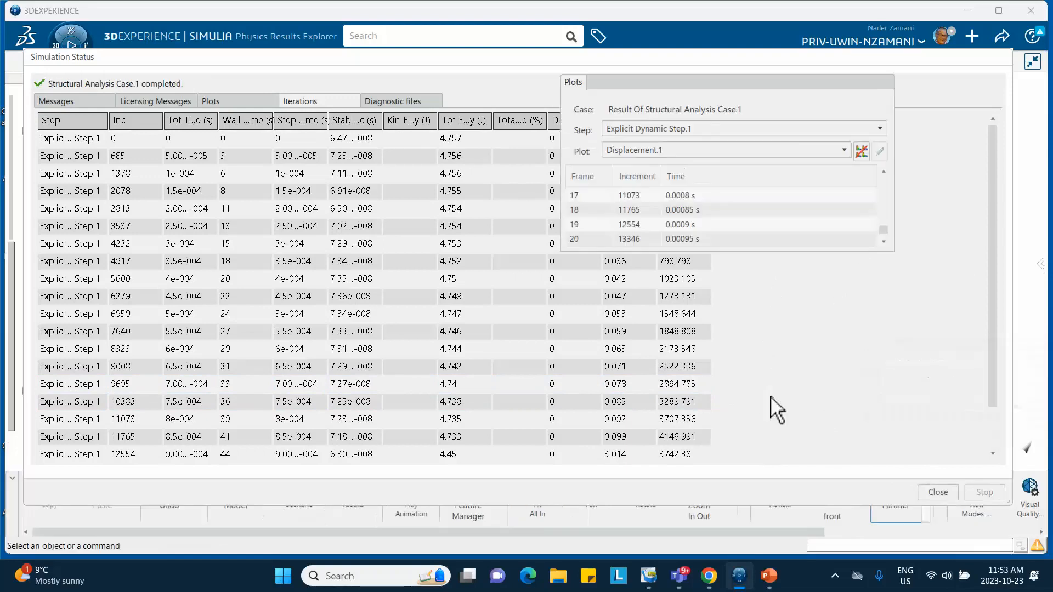
pyautogui.click(935, 493)
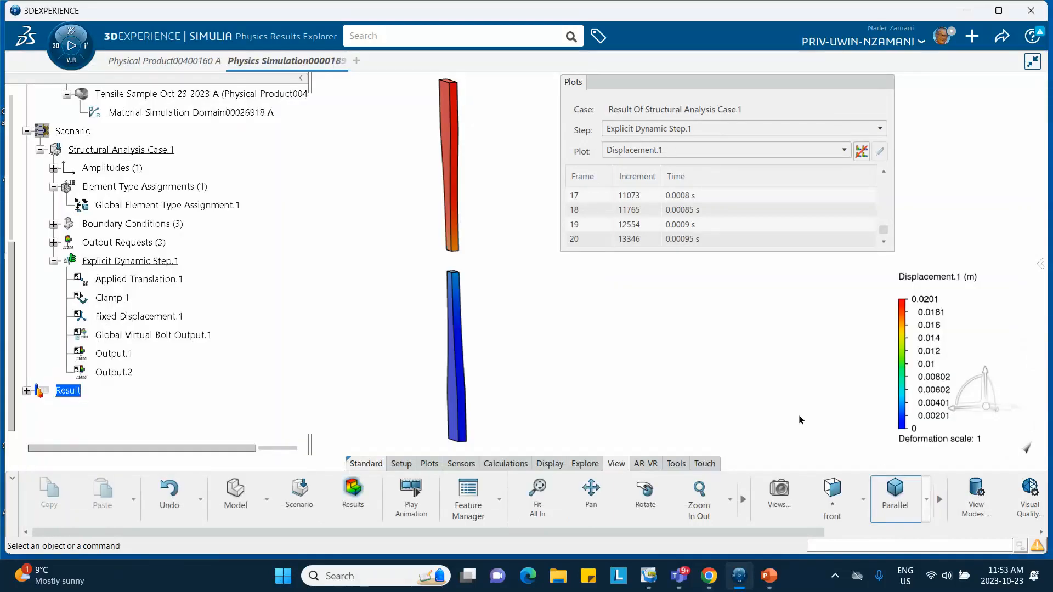
# Step: Animate the displacement result, switch the animated plot to Plastic Strain.1, and close the player to inspect frame 21
pyautogui.click(411, 493)
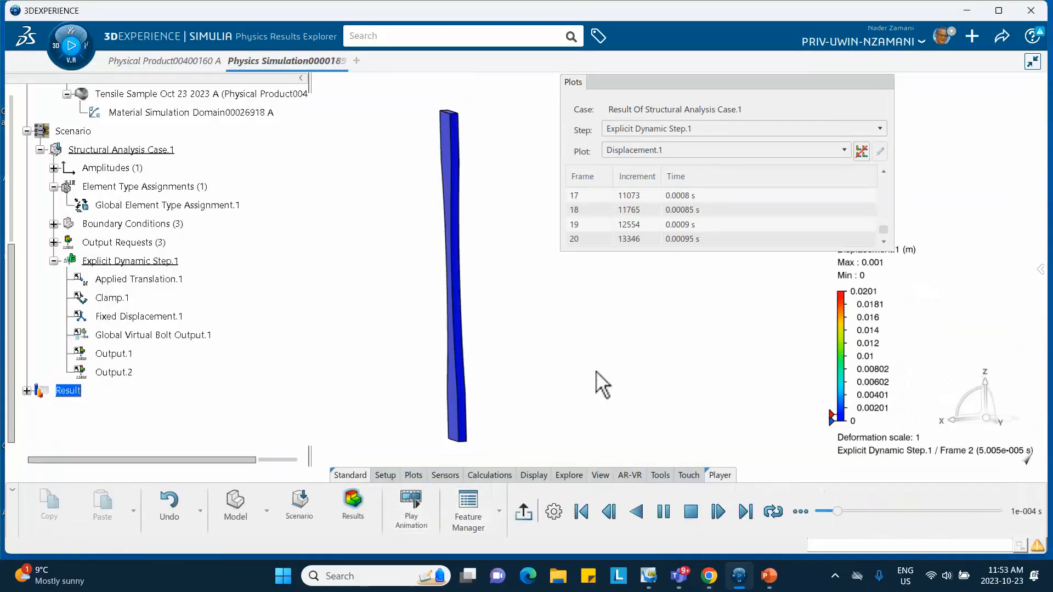
pyautogui.click(652, 150)
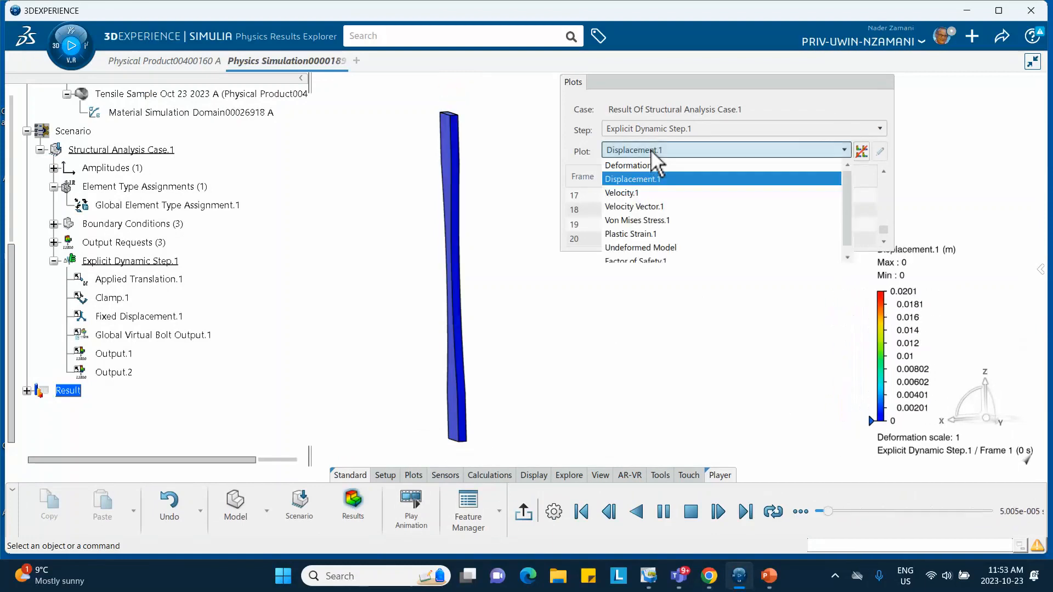
pyautogui.click(636, 233)
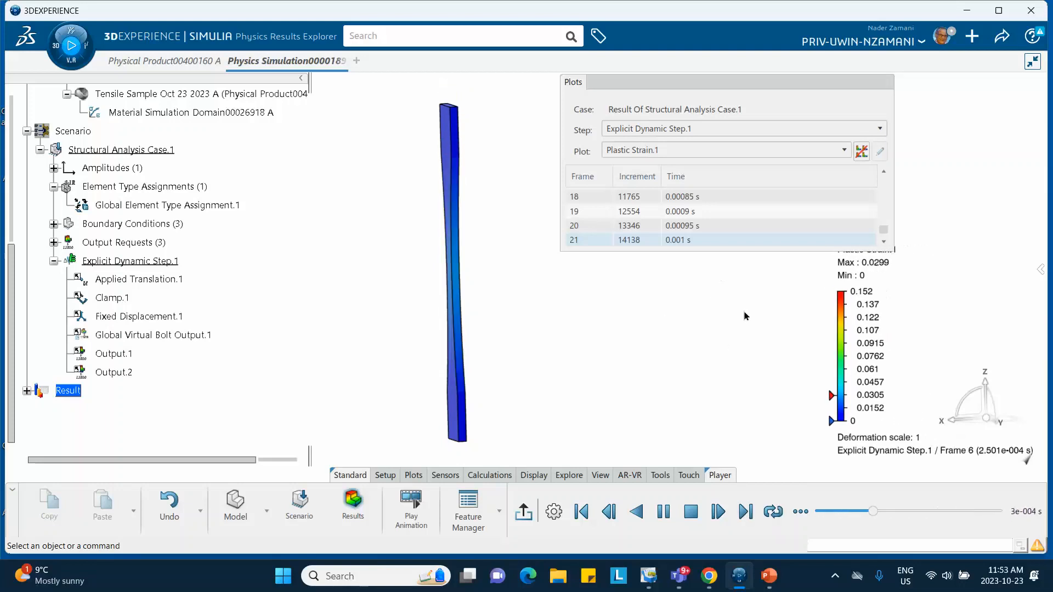
pyautogui.click(523, 513)
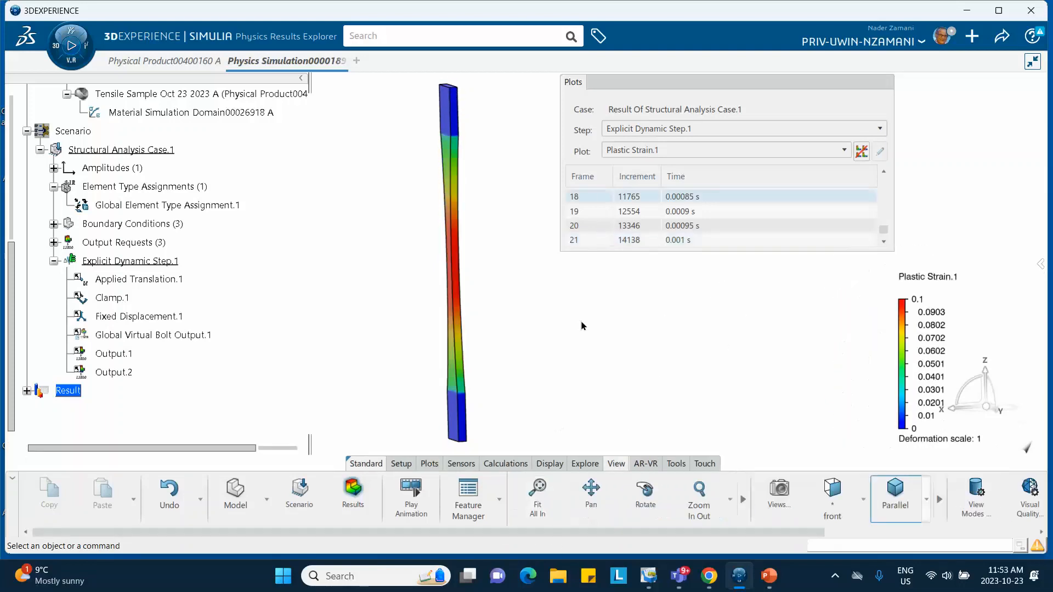
pyautogui.click(630, 240)
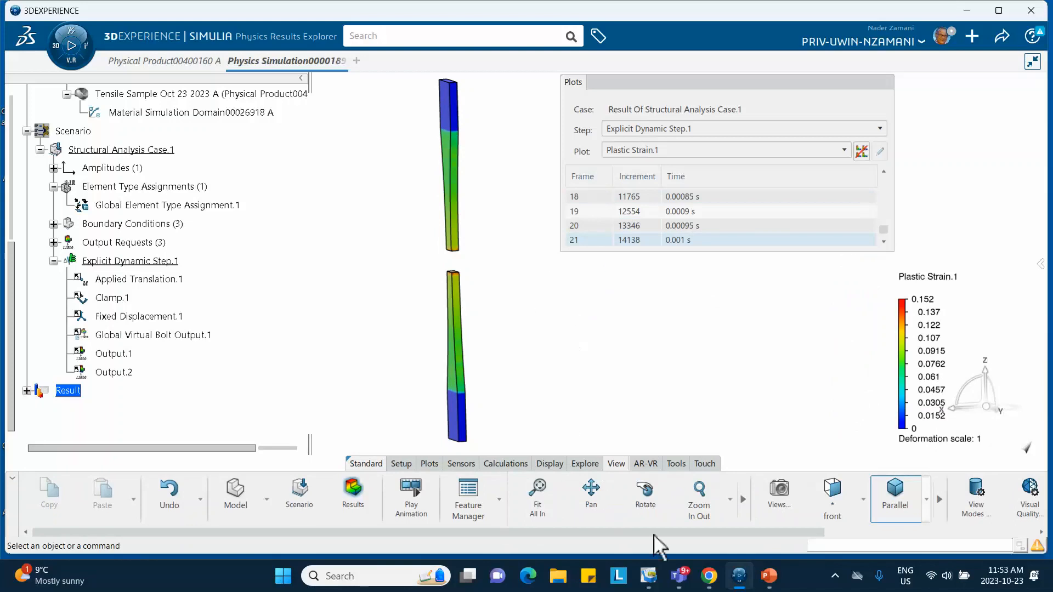
# Step: Switch to the PowerPoint tutorial, present it from slide 2, and go through the notes on Damage Evolution and displacement at failure
pyautogui.moveTo(770, 580)
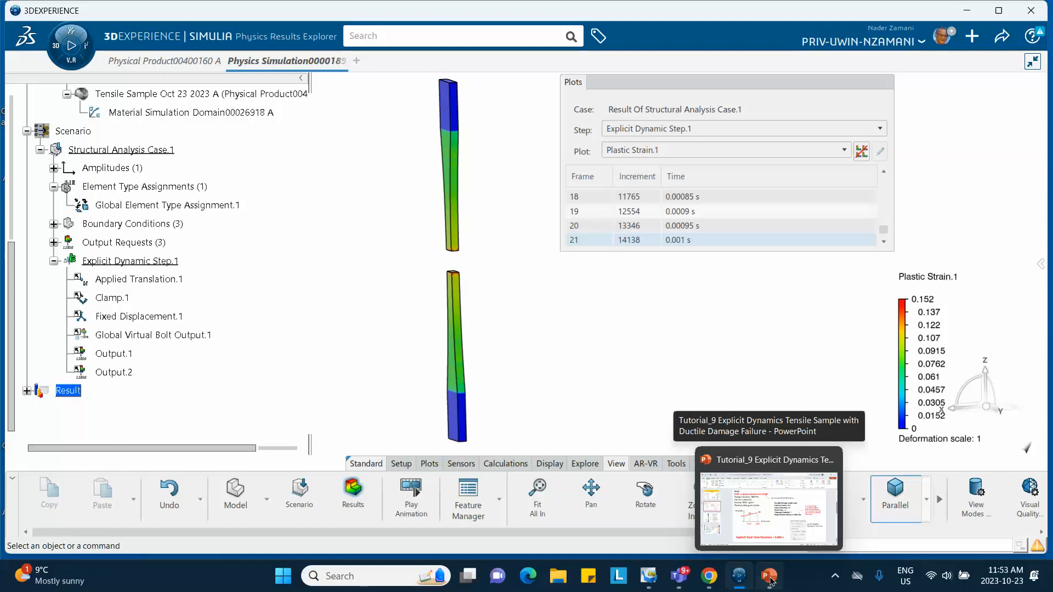
pyautogui.click(769, 580)
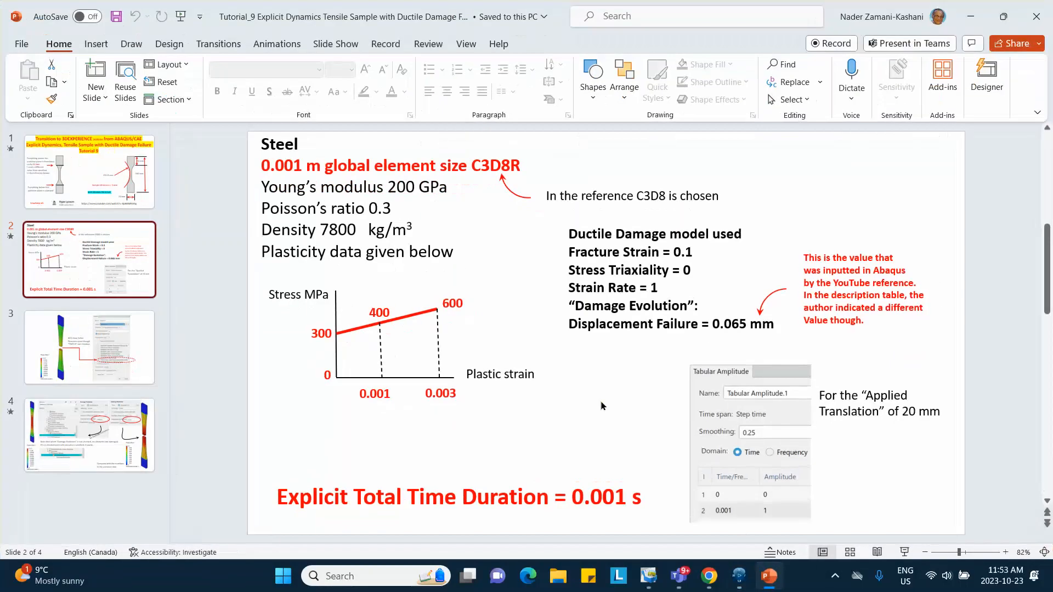
pyautogui.click(904, 552)
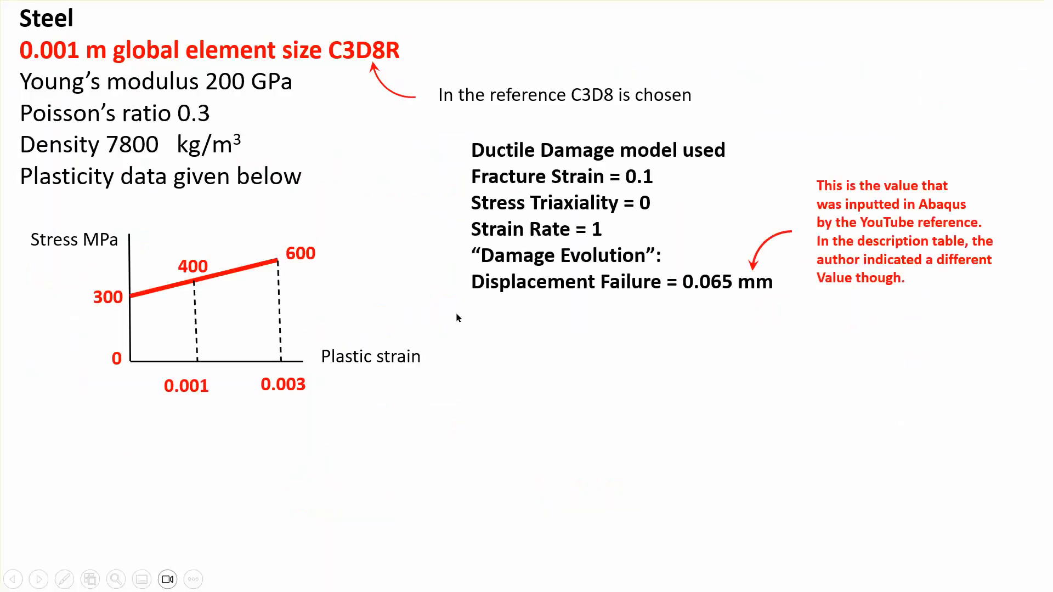
pyautogui.click(456, 317)
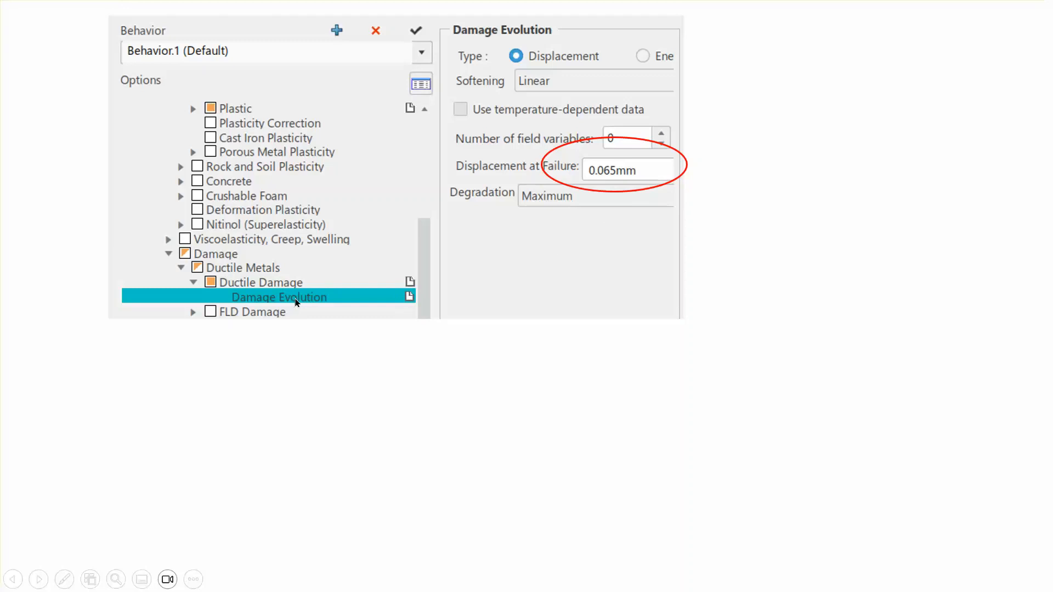
pyautogui.click(738, 227)
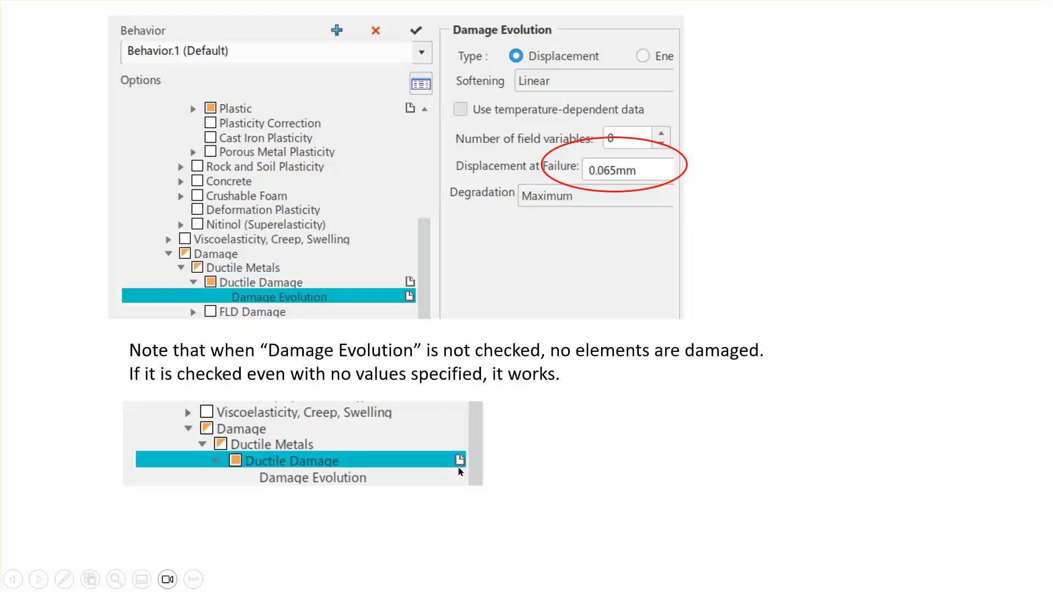
pyautogui.click(607, 463)
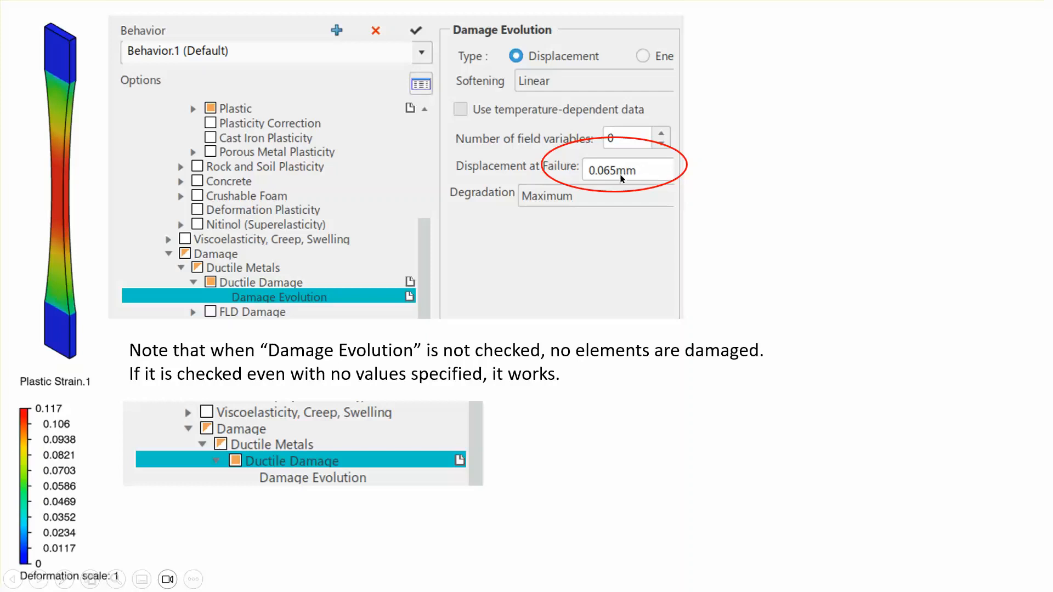
pyautogui.click(642, 225)
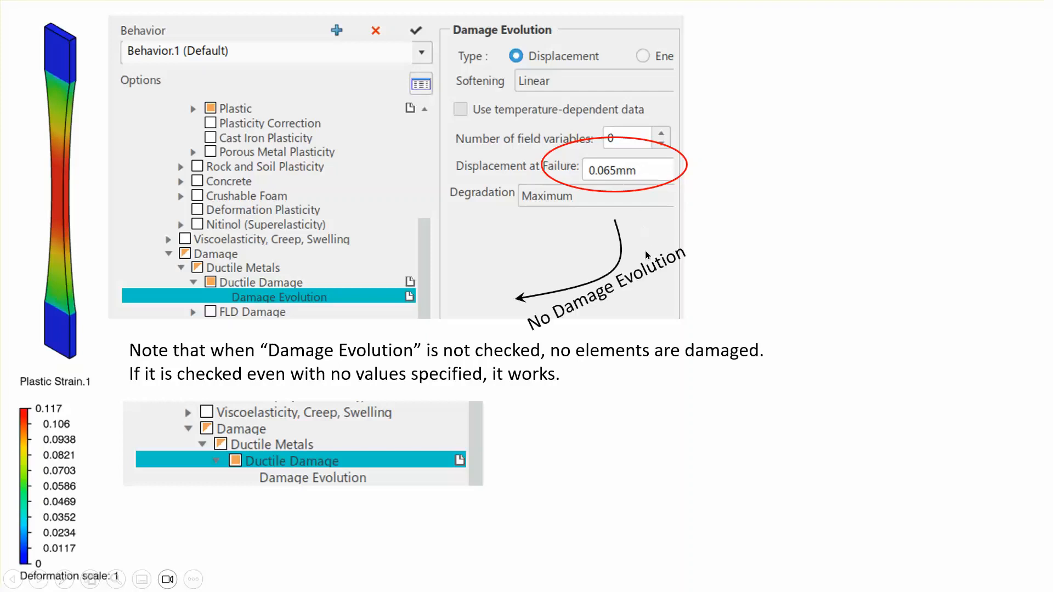
pyautogui.click(731, 214)
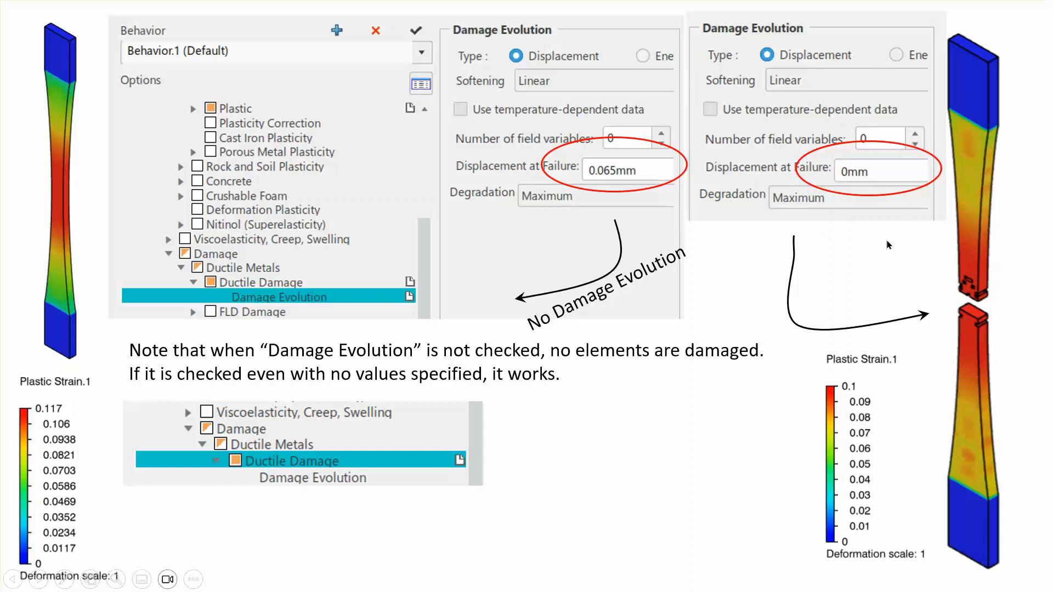
pyautogui.click(1022, 233)
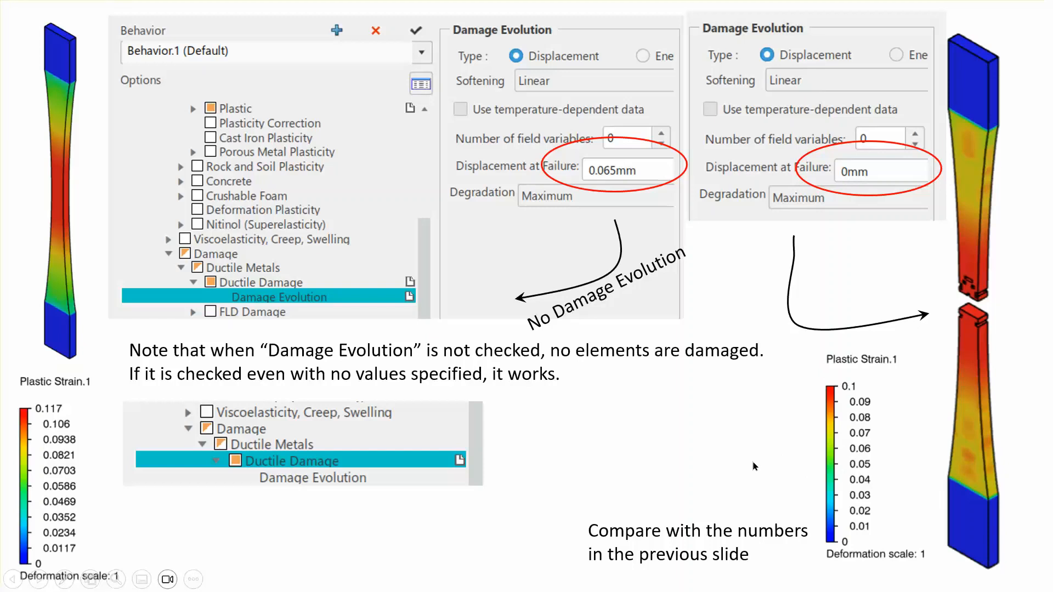
# Step: Go back to the slide on failed elements and the STATUS output, and return to the Damage Evolution slide to compare plastic strains
pyautogui.press('Left')
pyautogui.press('Left')
pyautogui.press('Left')
pyautogui.press('Left')
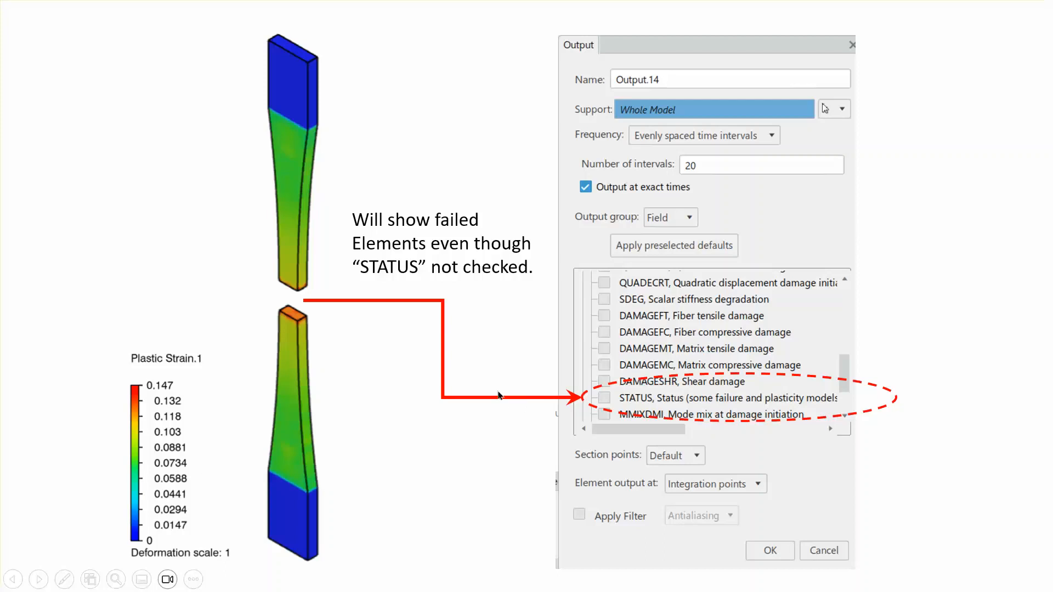
pyautogui.press('Left')
pyautogui.press('Right')
pyautogui.press('Right')
pyautogui.press('Right')
pyautogui.press('Right')
pyautogui.press('Right')
pyautogui.press('Right')
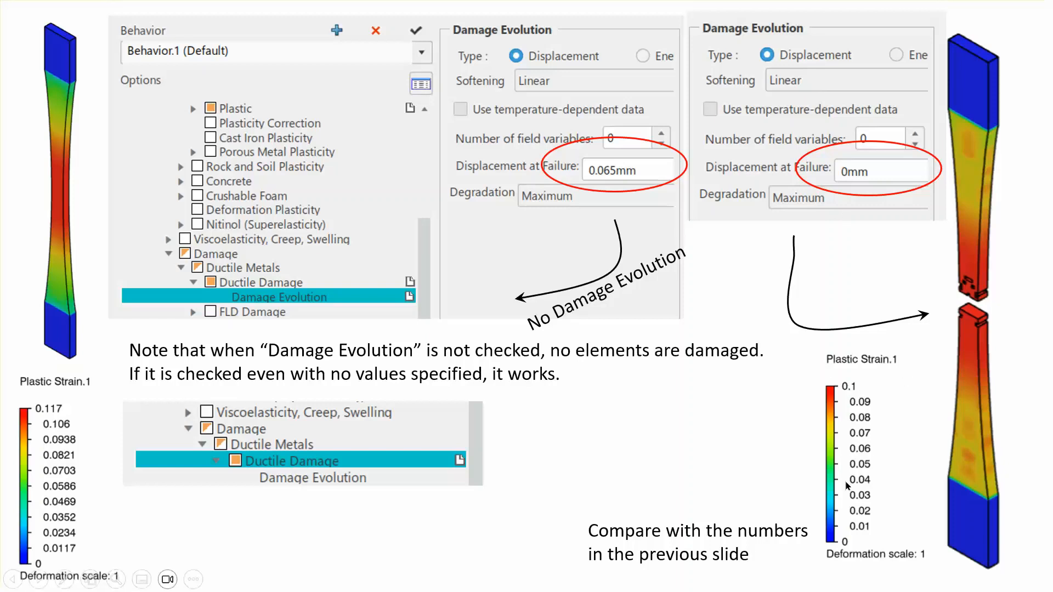
# Step: Revisit the STATUS output slide and the Damage Evolution slide, and end the slide show
pyautogui.click(693, 405)
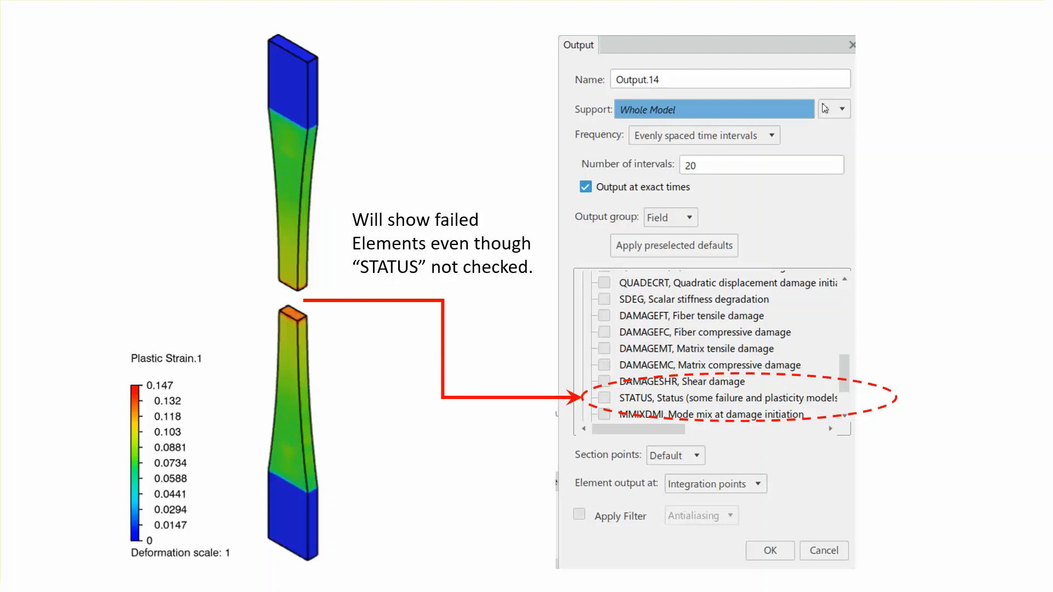
pyautogui.press('Right')
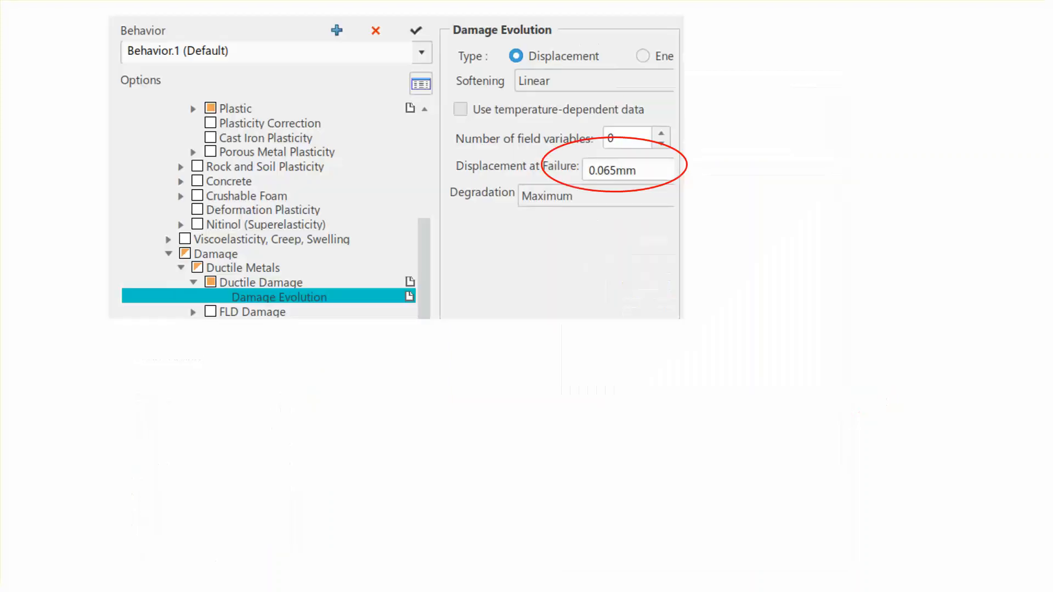
pyautogui.click(818, 371)
pyautogui.press('Escape')
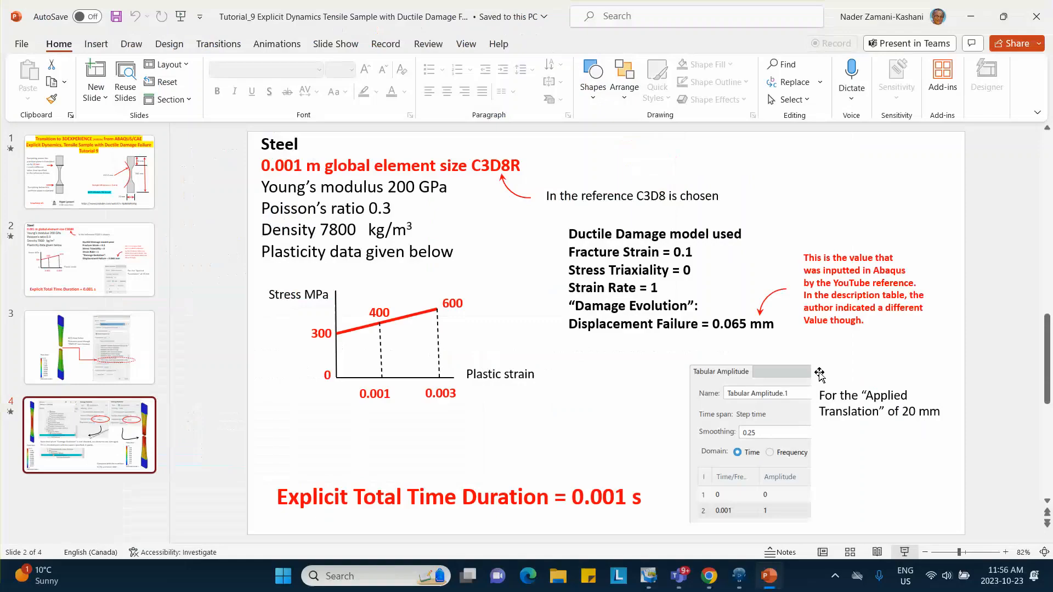
pyautogui.click(834, 583)
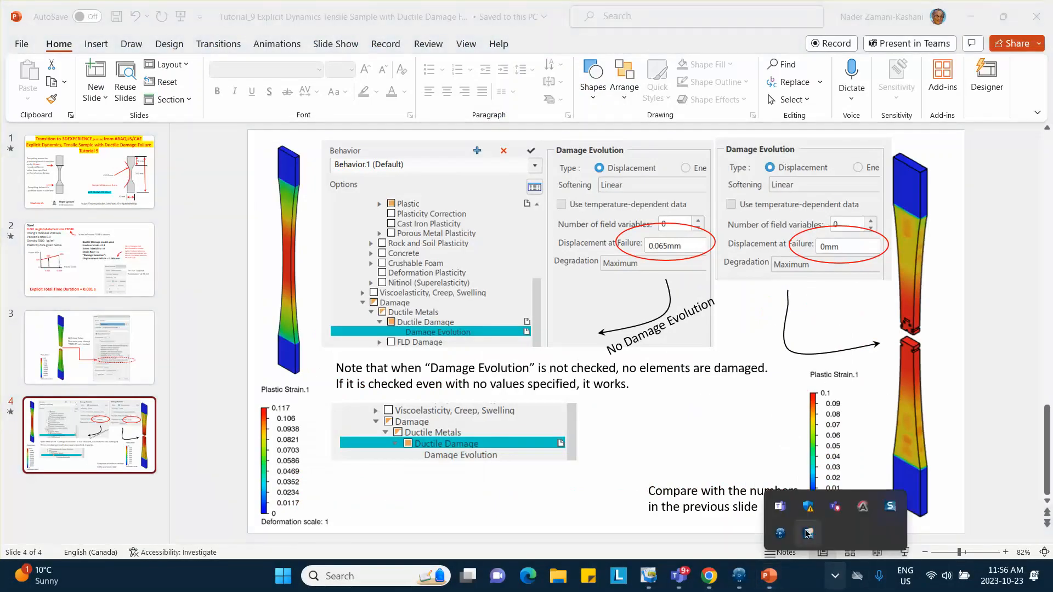